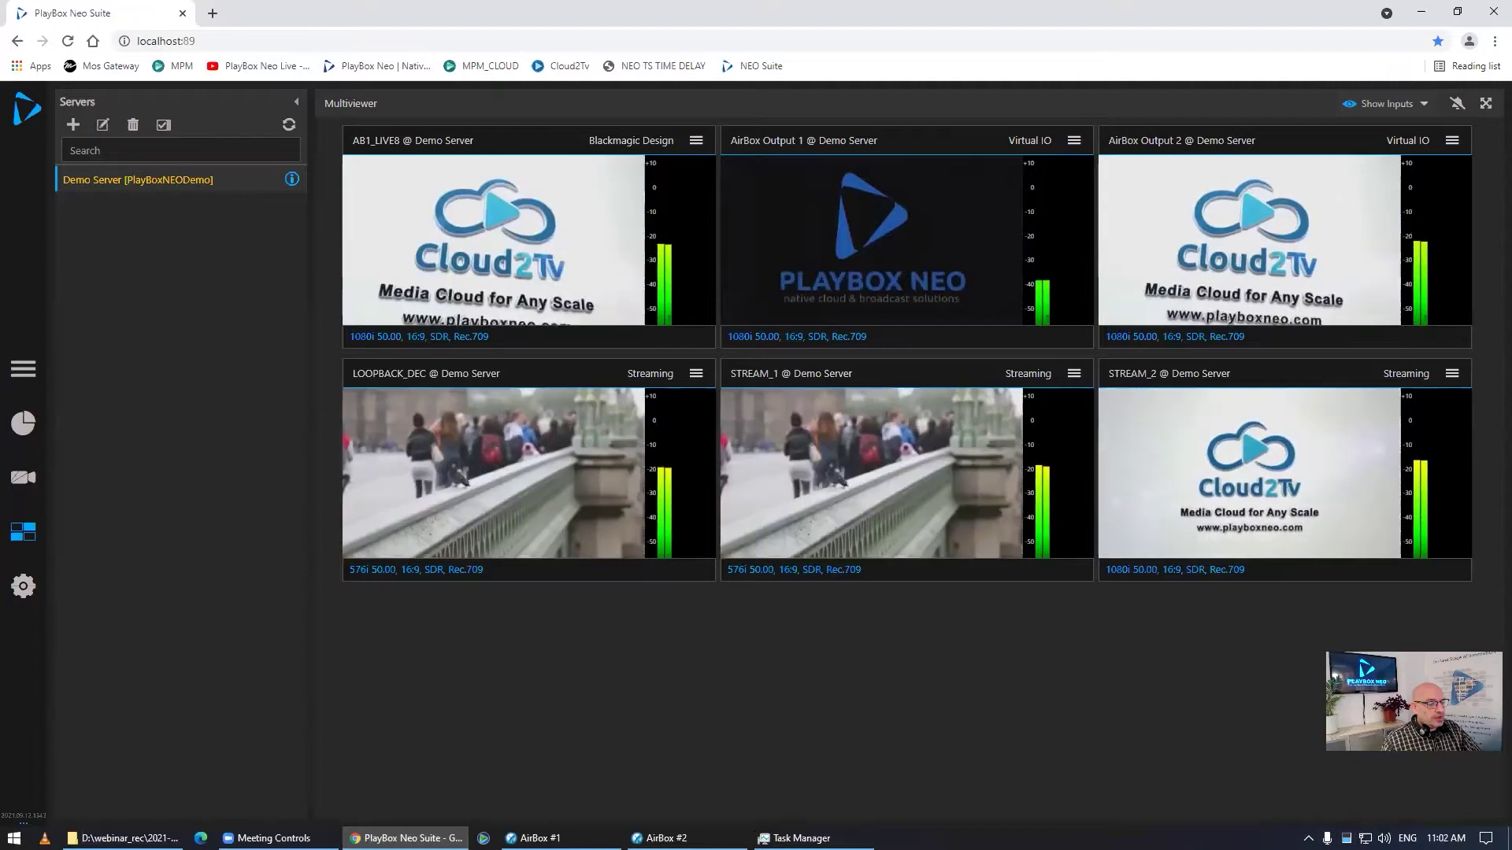
# Switch to AirBox #1 and jump playback to the live stream LIVE://Live_From_Duo at the end of the playlist.
pyautogui.moveTo(796, 836)
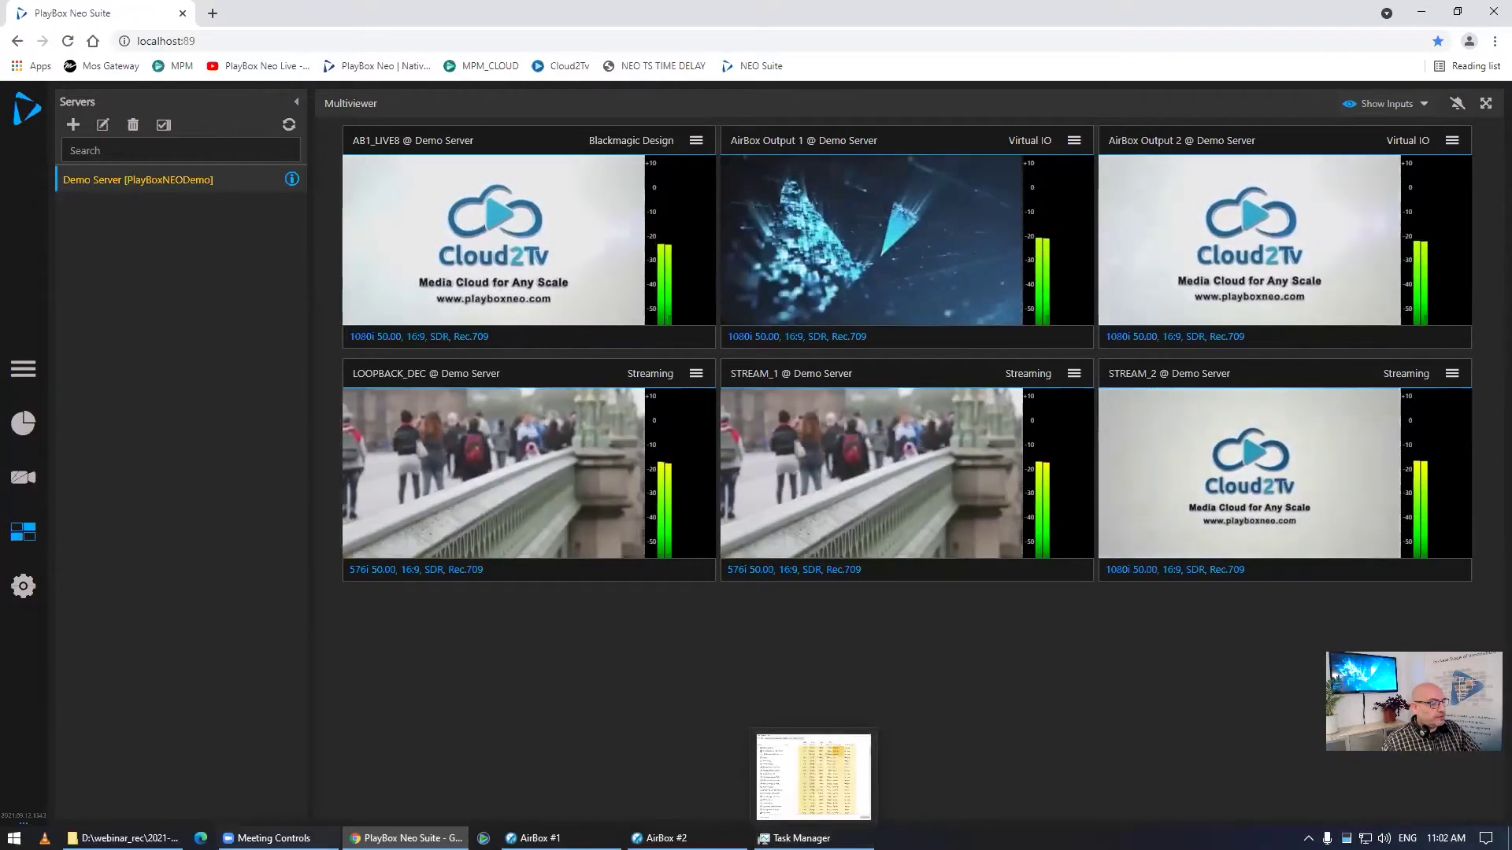
pyautogui.click(405, 838)
pyautogui.click(535, 837)
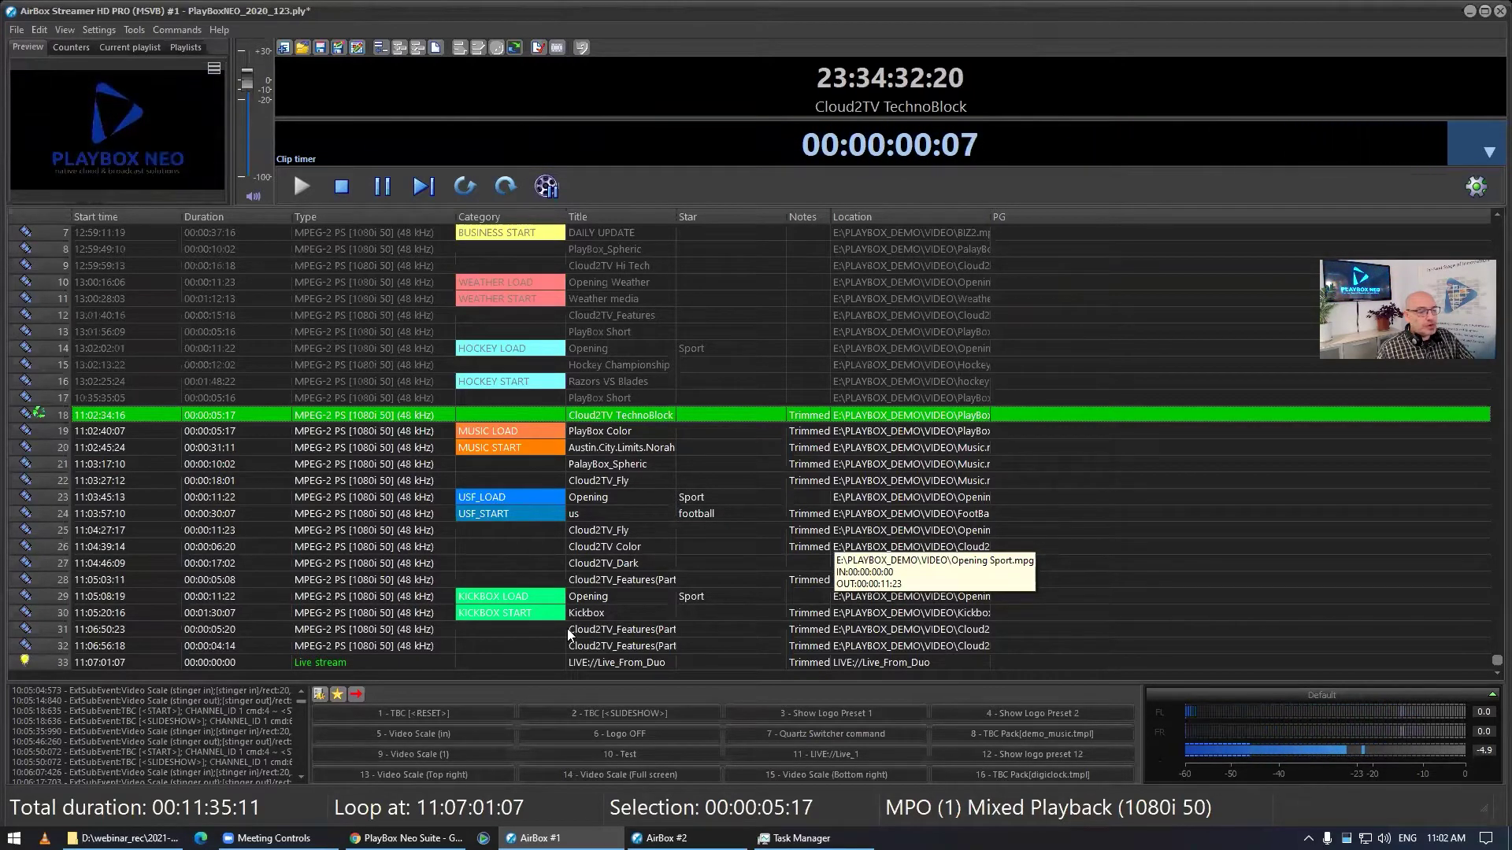
pyautogui.click(390, 665)
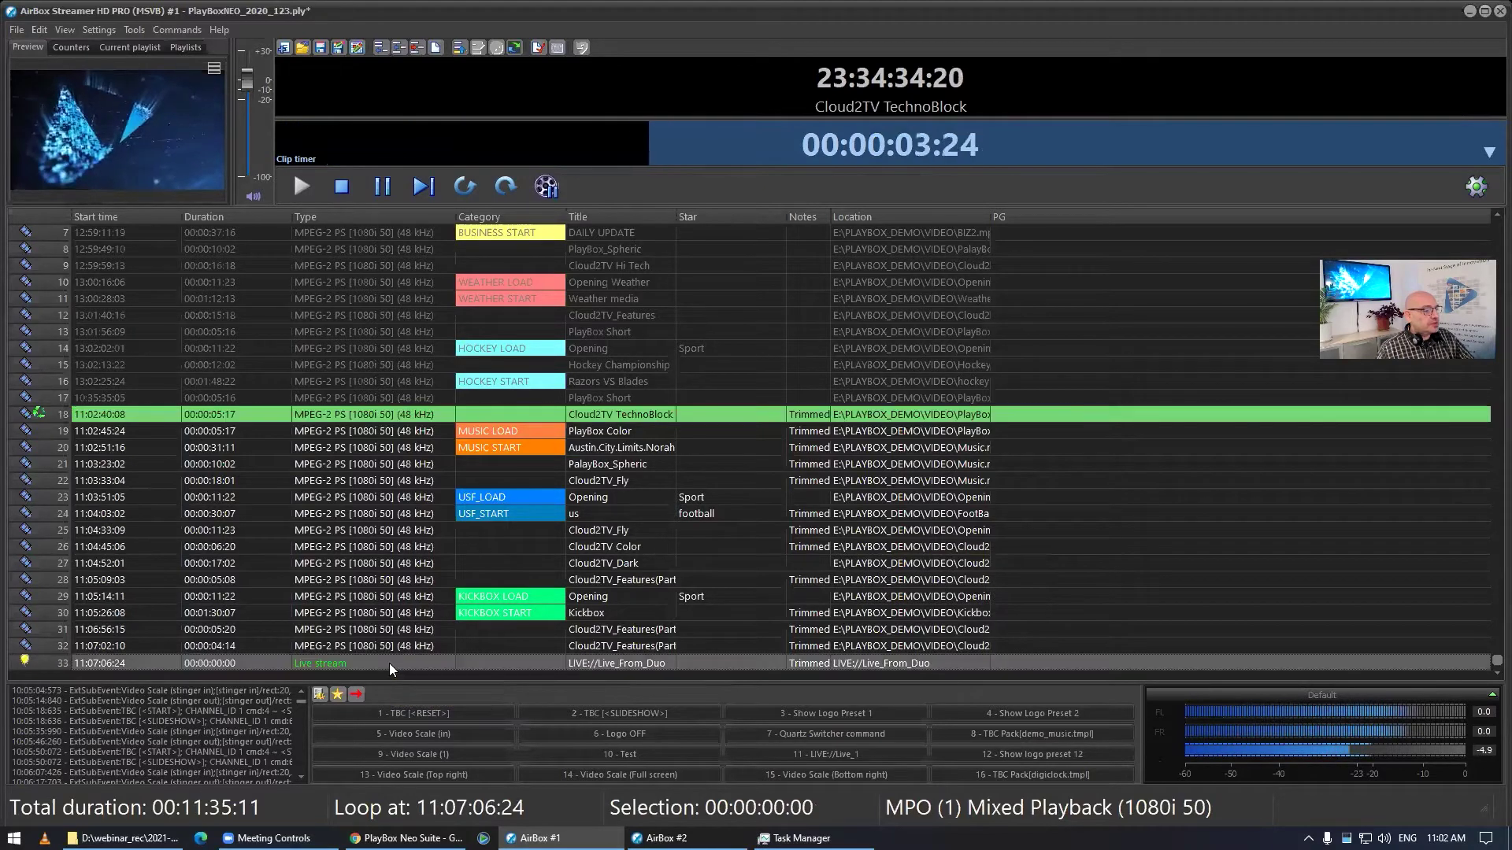
pyautogui.click(504, 187)
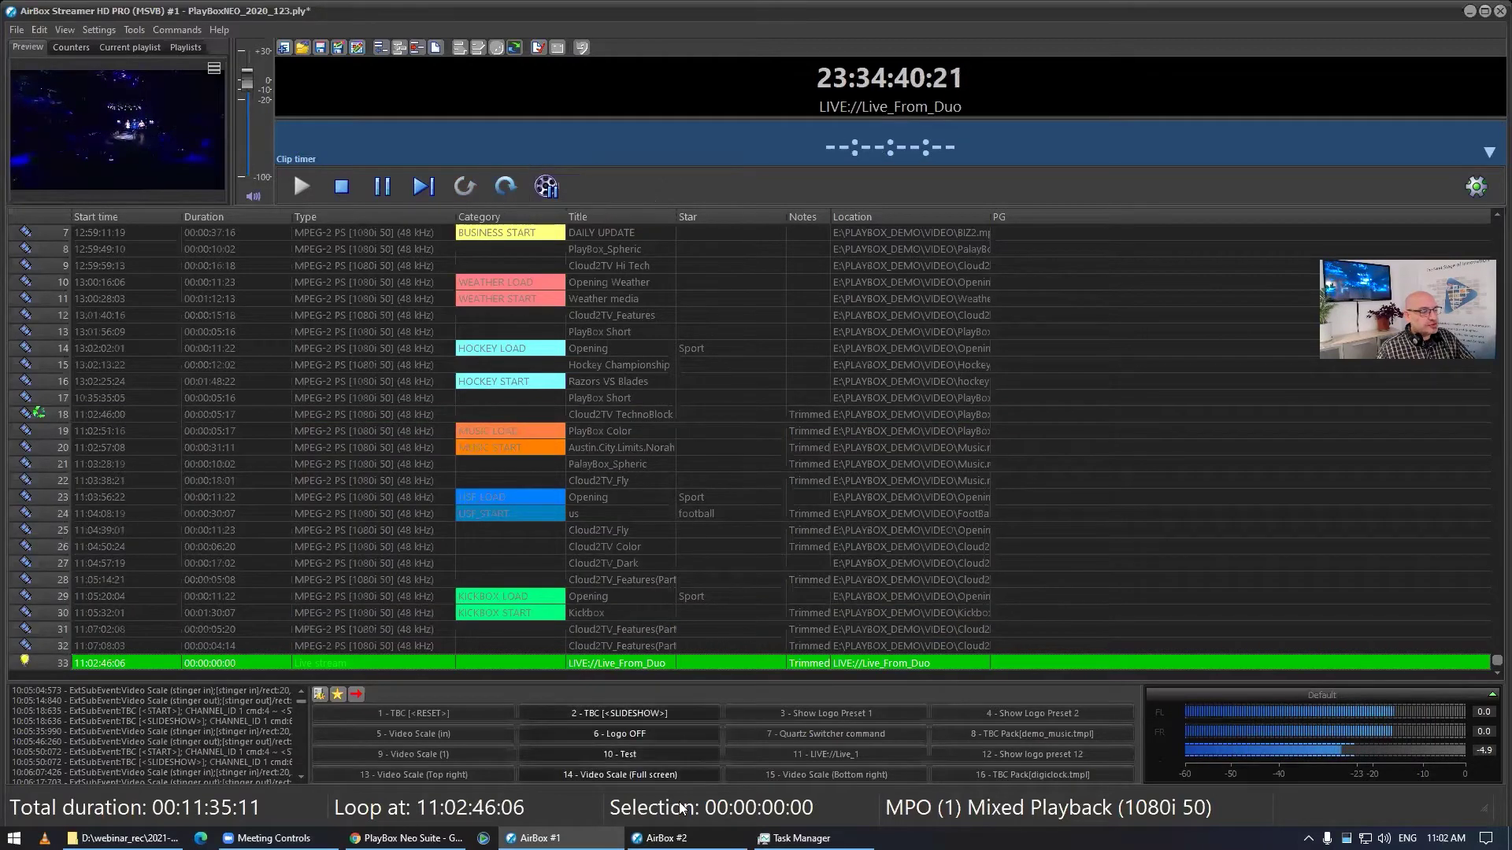
# Lower the preview audio level in AirBox #2 and minimize both AirBox windows.
pyautogui.hotkey('alt', 'Tab')
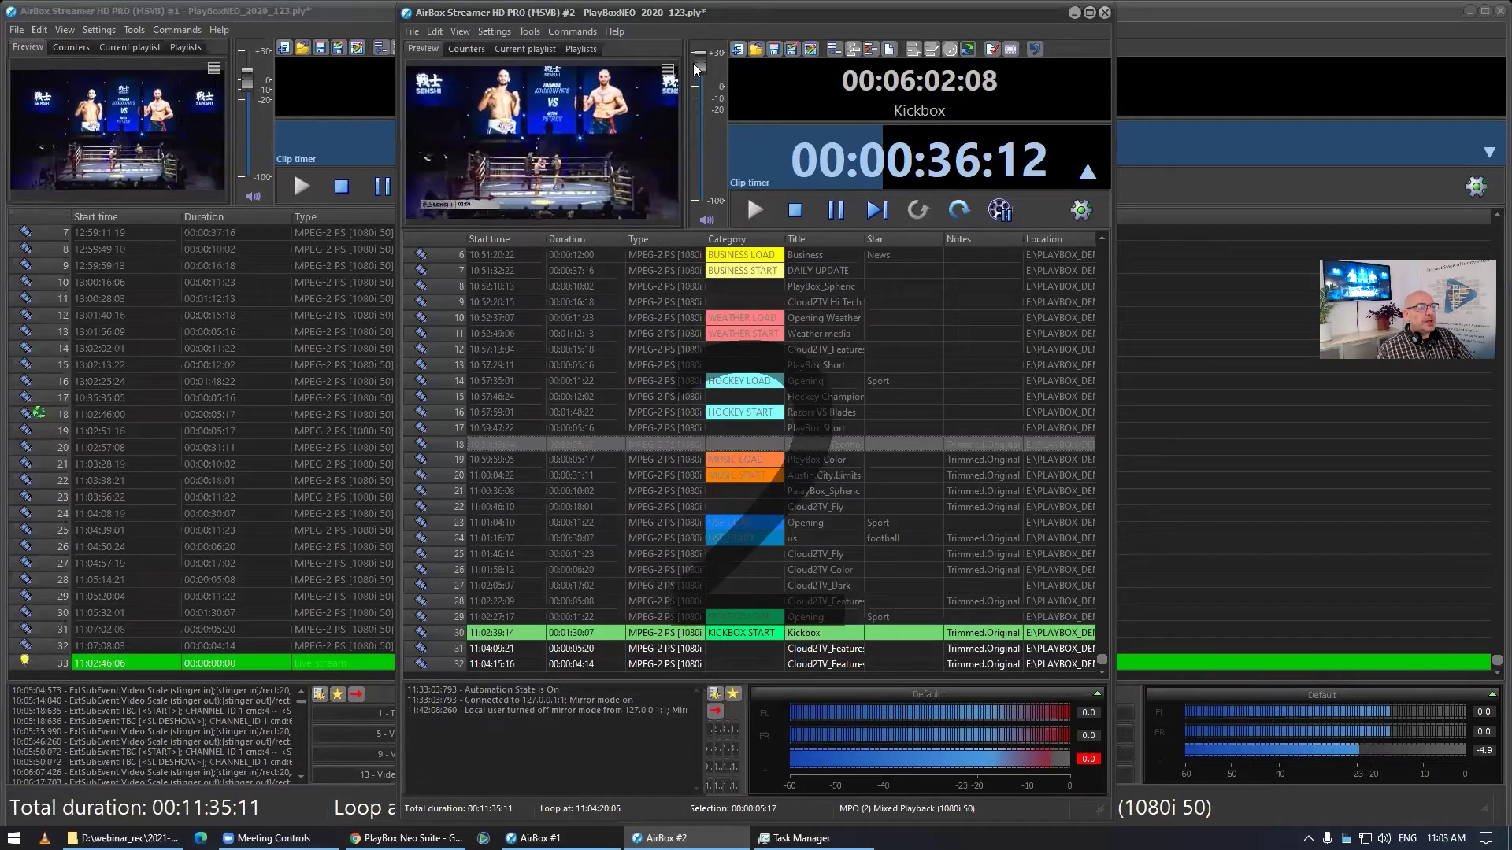
pyautogui.moveTo(700, 64); pyautogui.dragTo(700, 100)
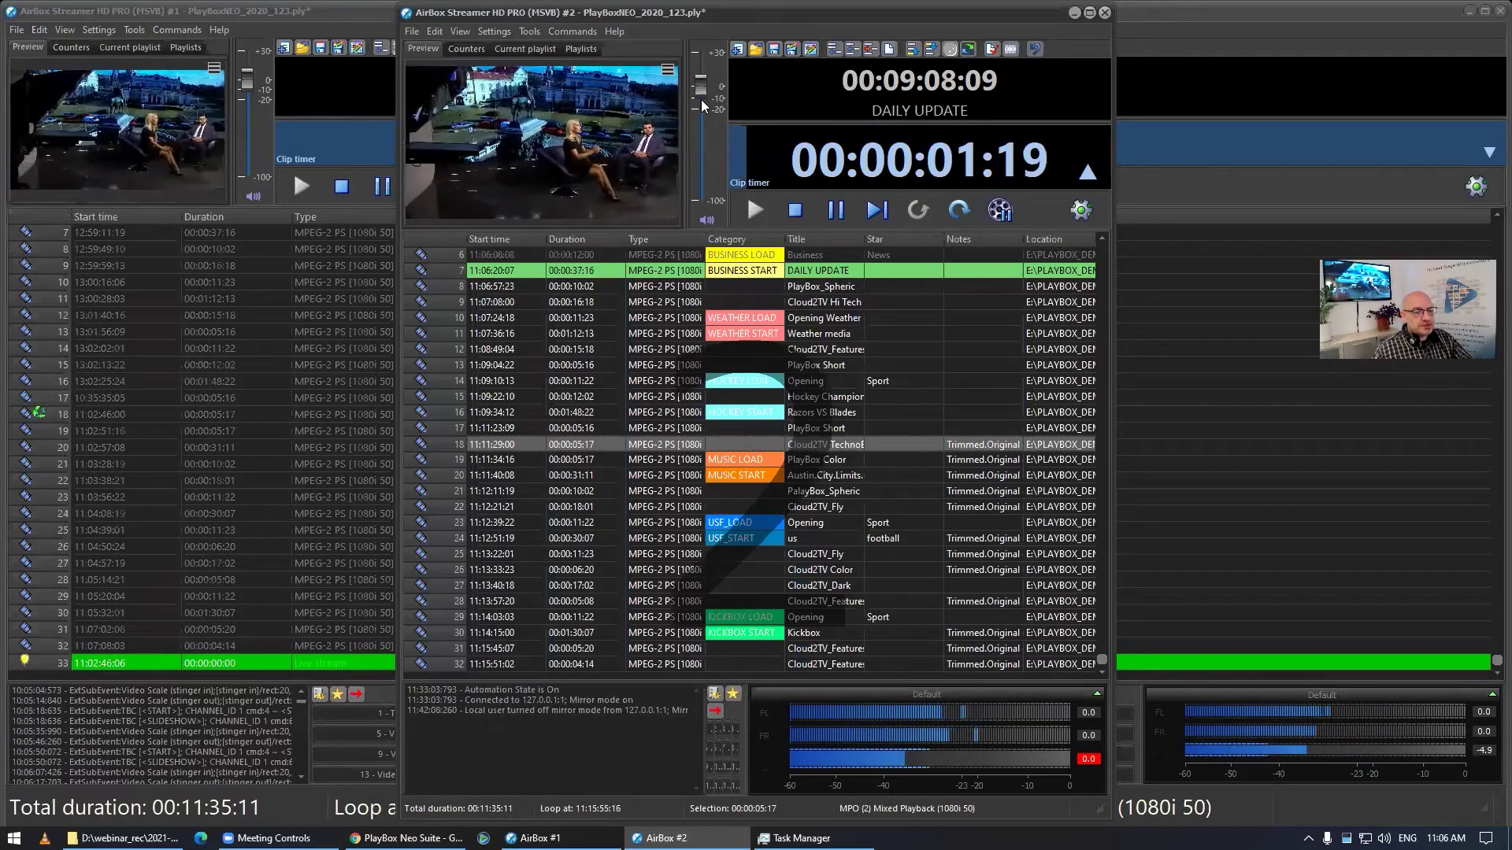
pyautogui.click(1076, 13)
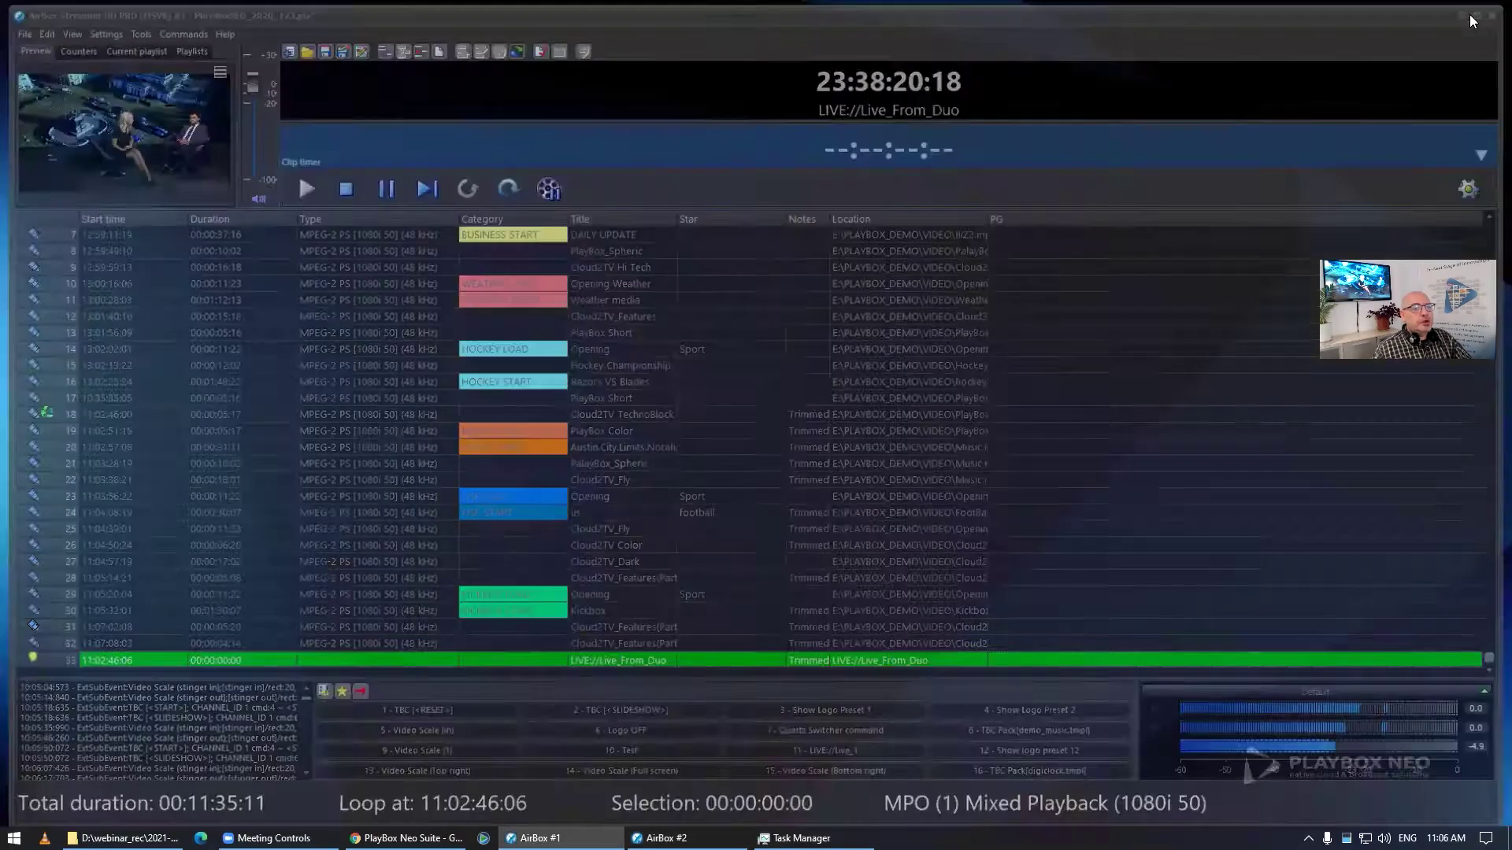
pyautogui.click(1469, 14)
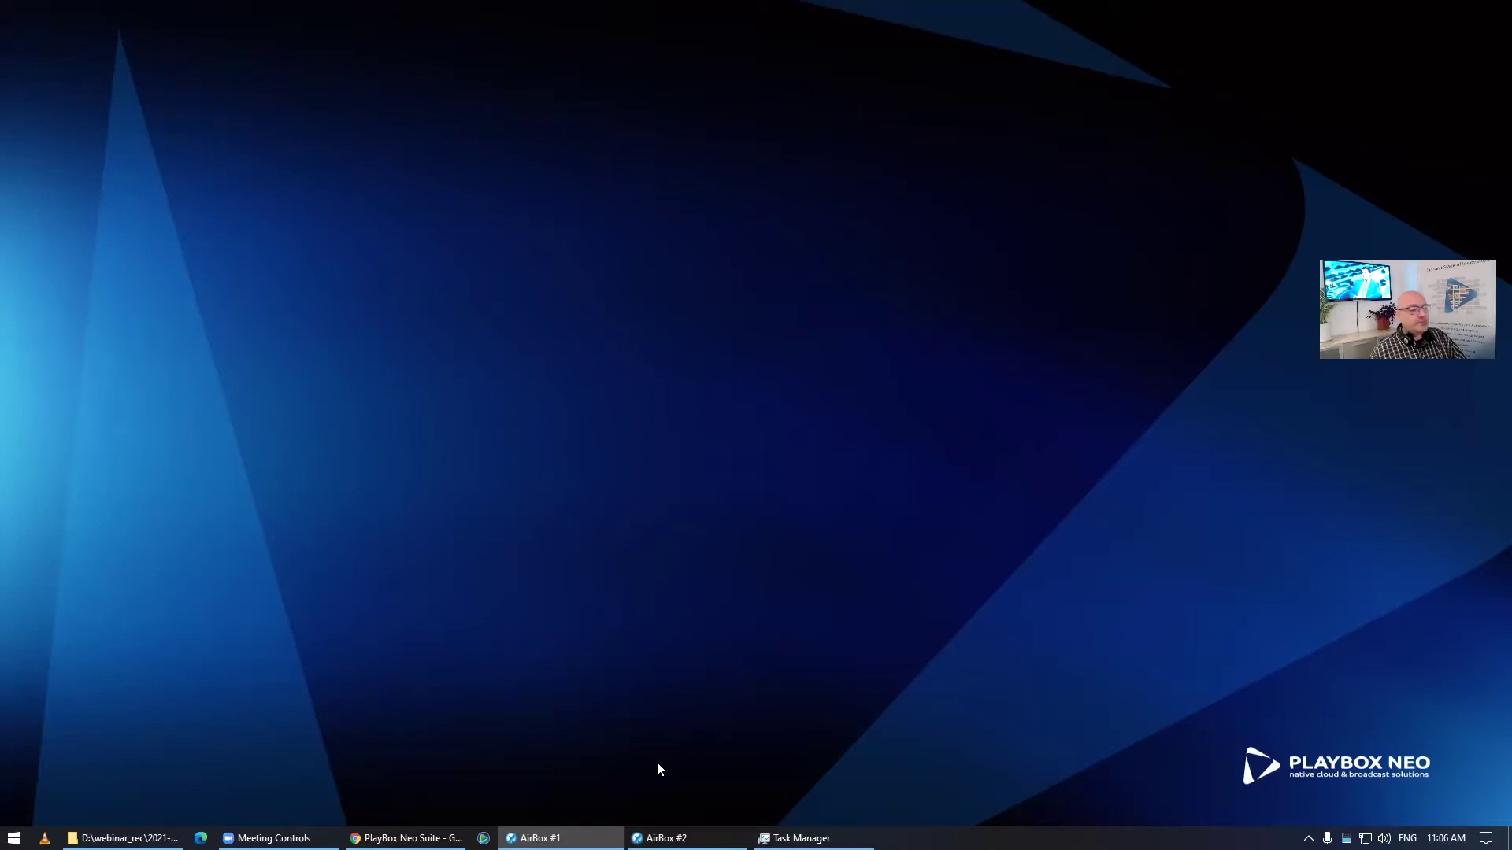
# Switch to PlayBox Neo Suite, open the ingests and change the ingest mode of Demo Server / i1 to Compliance.
pyautogui.hotkey('alt', 'Tab')
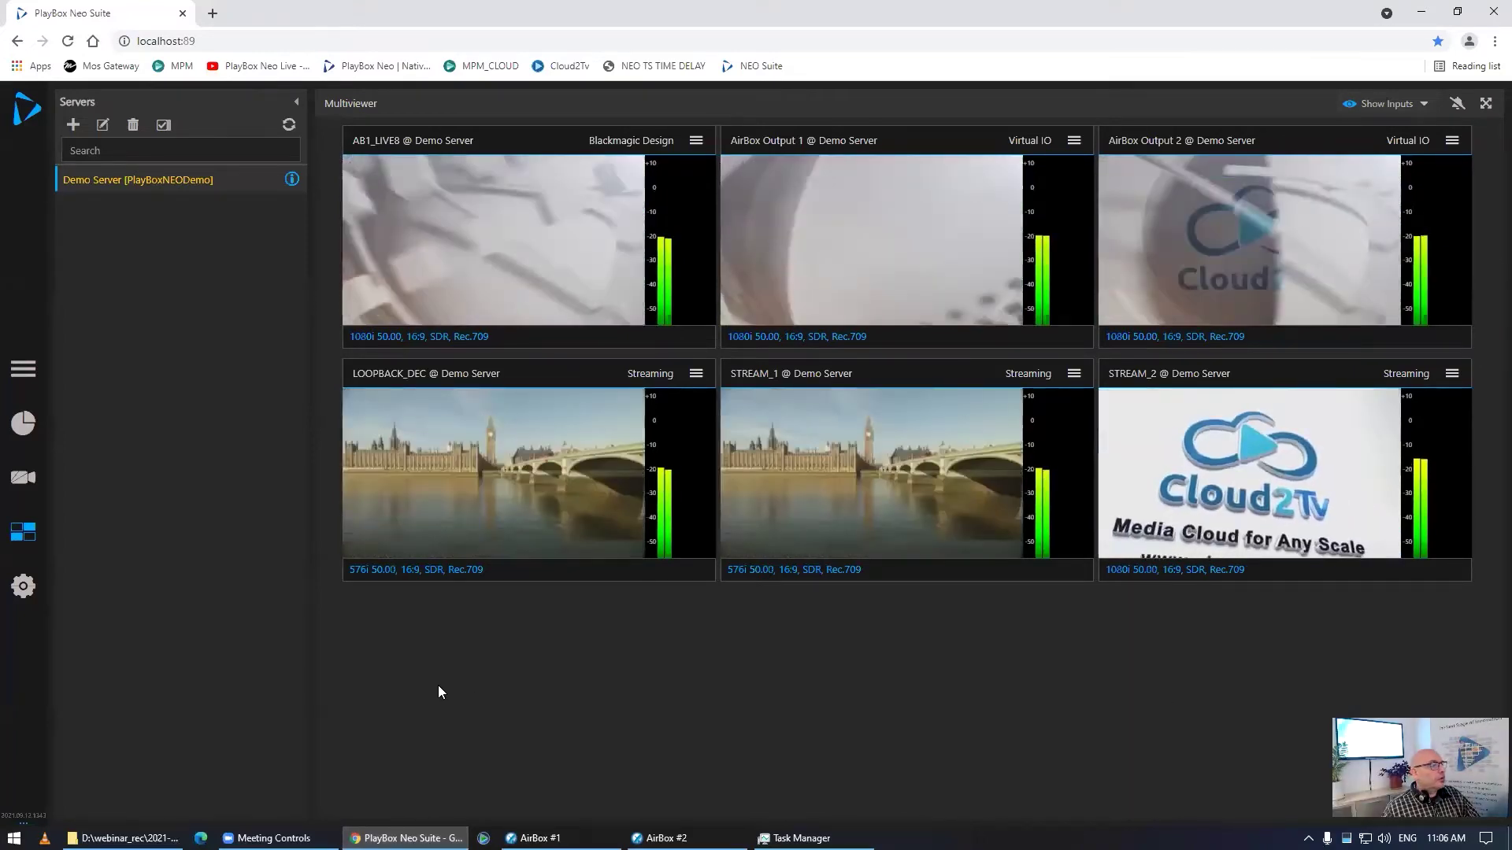
pyautogui.click(21, 478)
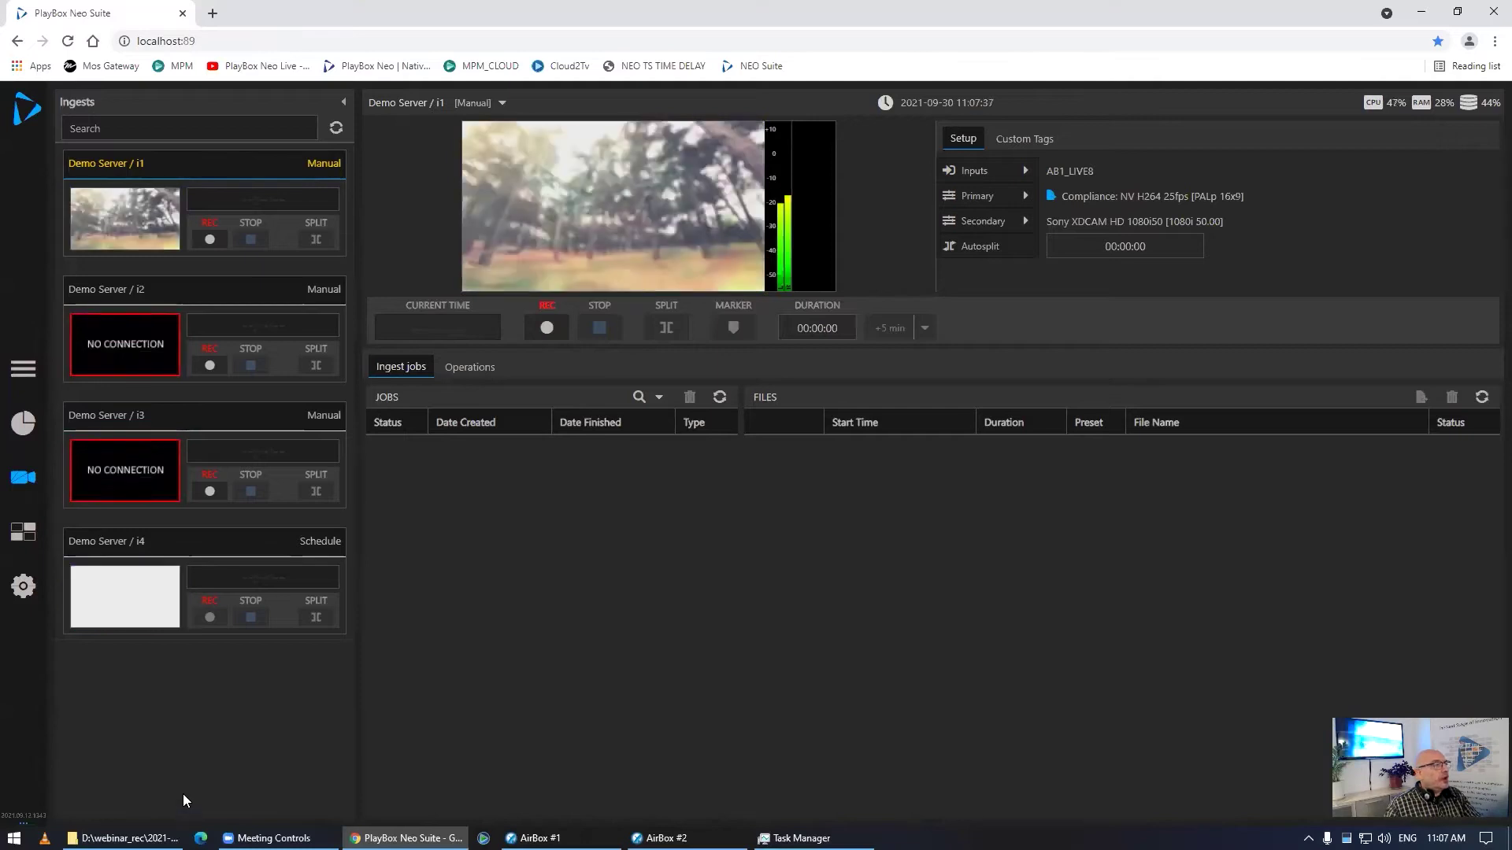
pyautogui.click(479, 104)
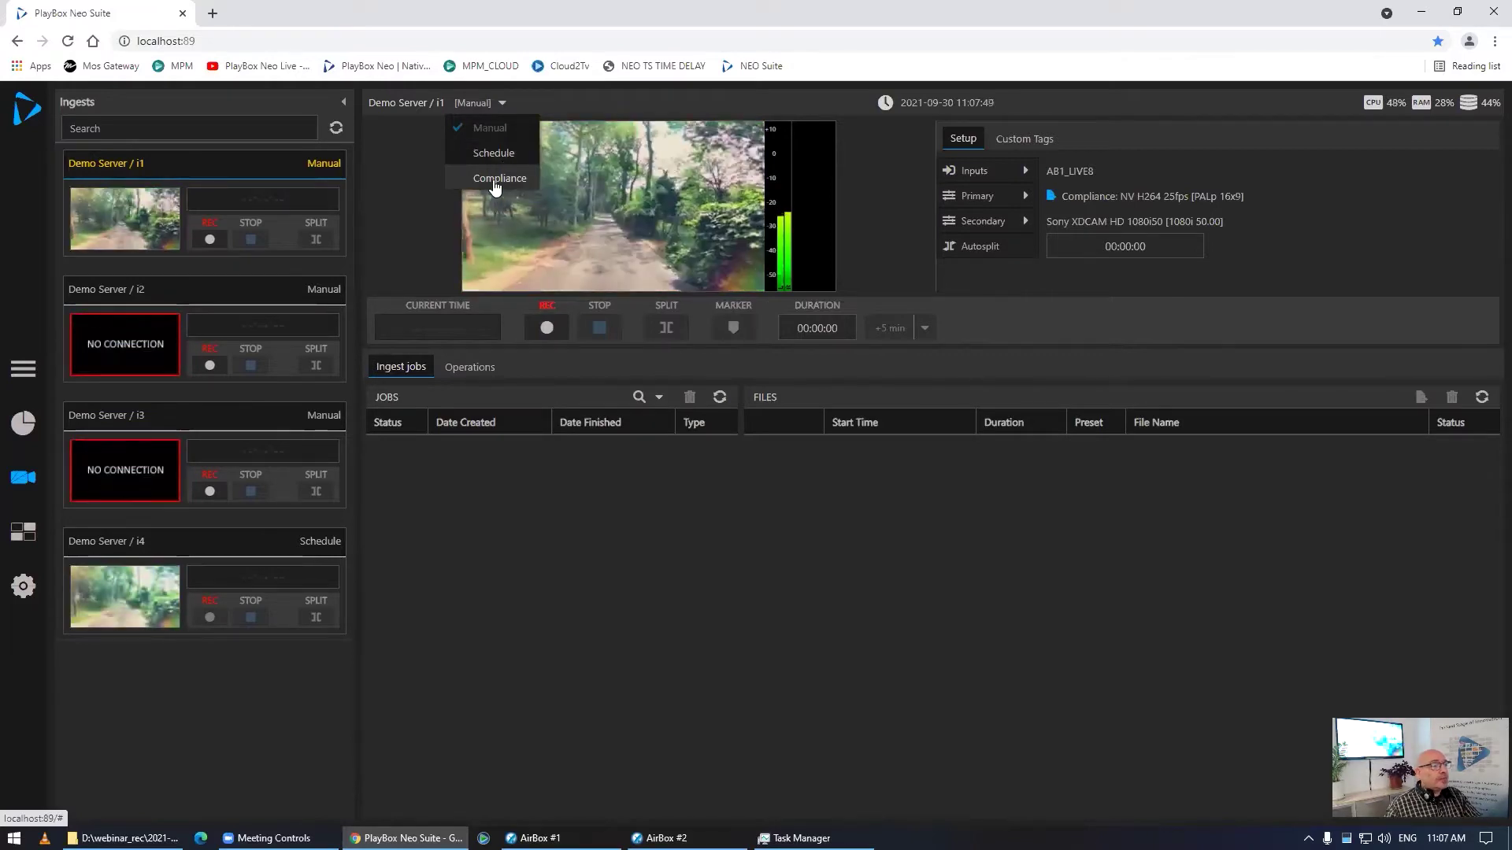
pyautogui.click(494, 180)
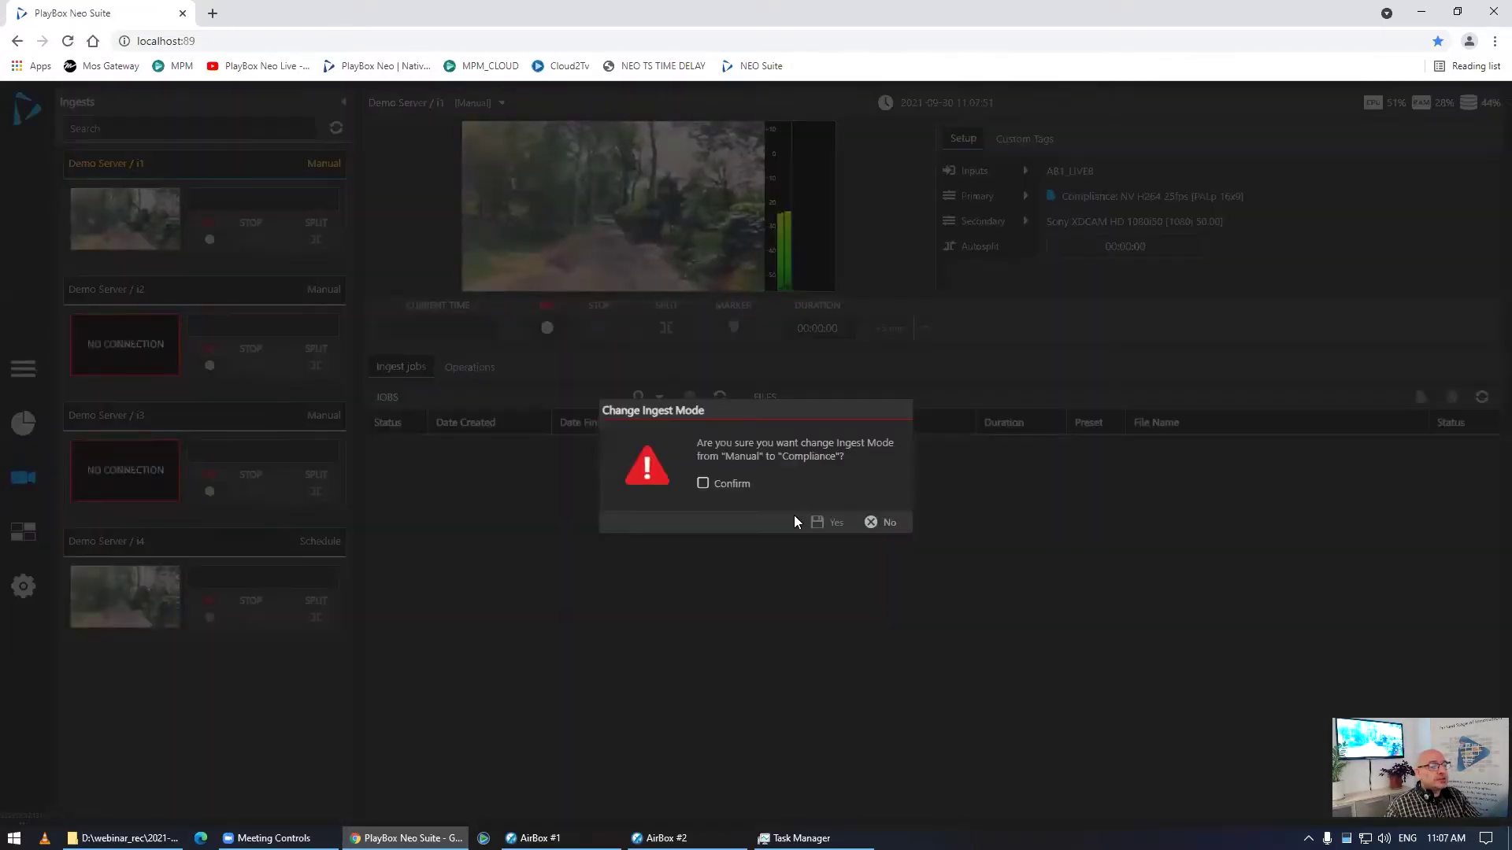
pyautogui.click(702, 483)
pyautogui.click(823, 523)
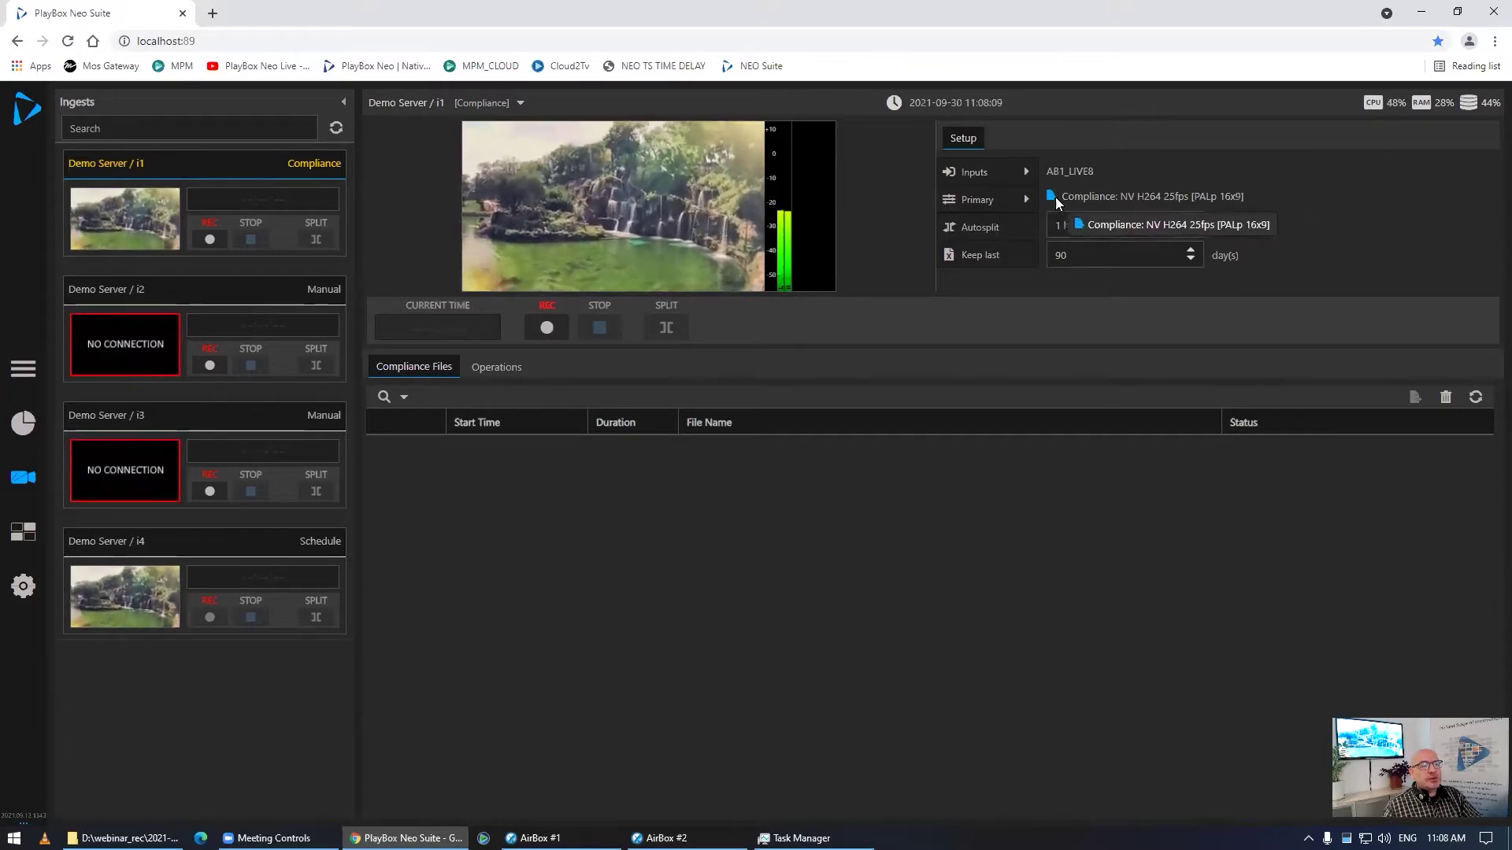
# Switch the ingest mode of Demo Server / i1 back to Manual and confirm the change.
pyautogui.moveTo(1032, 203)
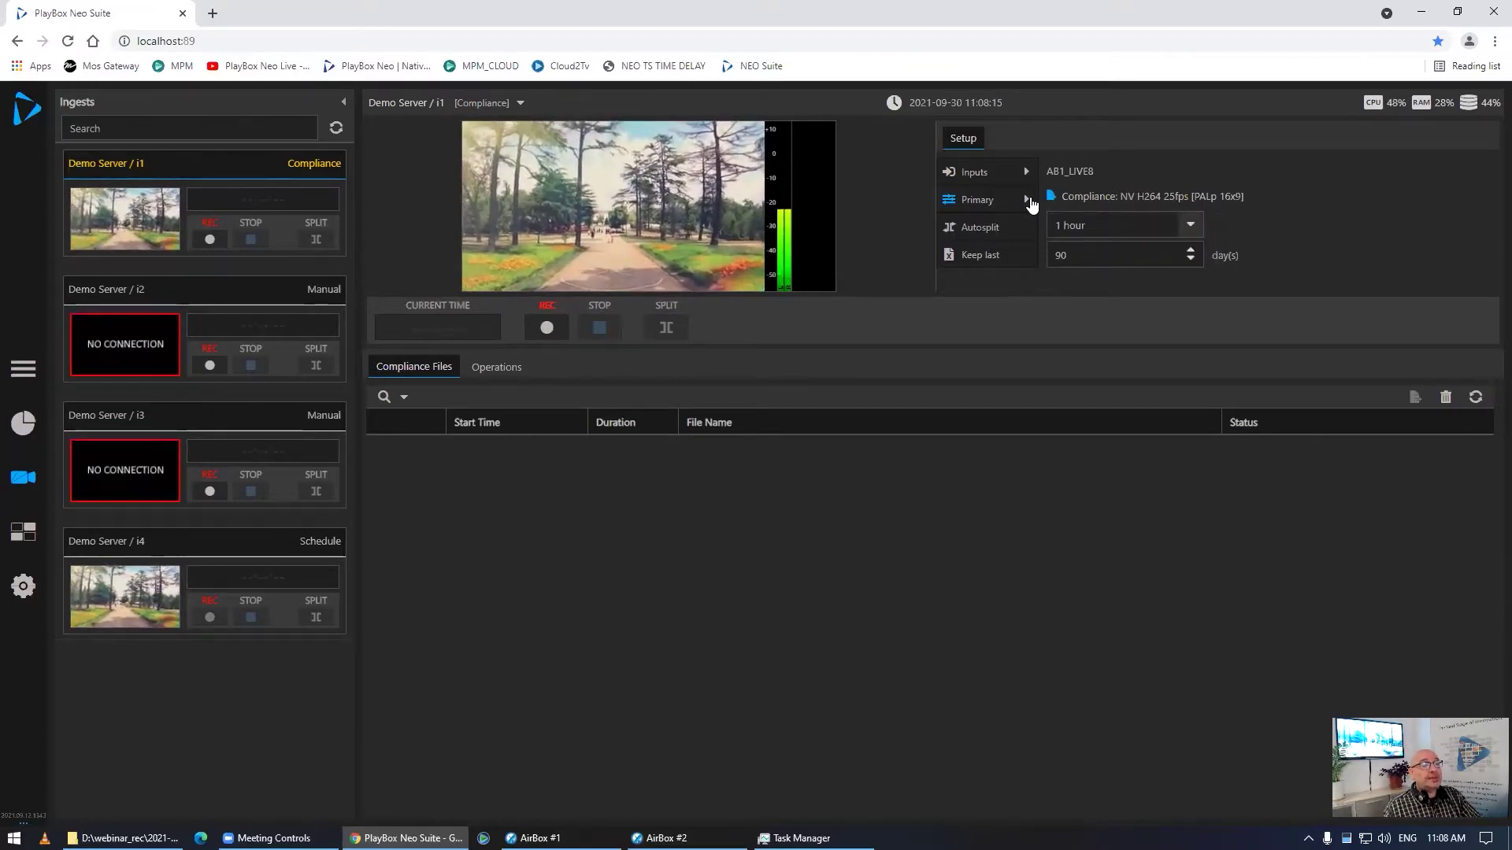
pyautogui.click(516, 103)
pyautogui.click(520, 140)
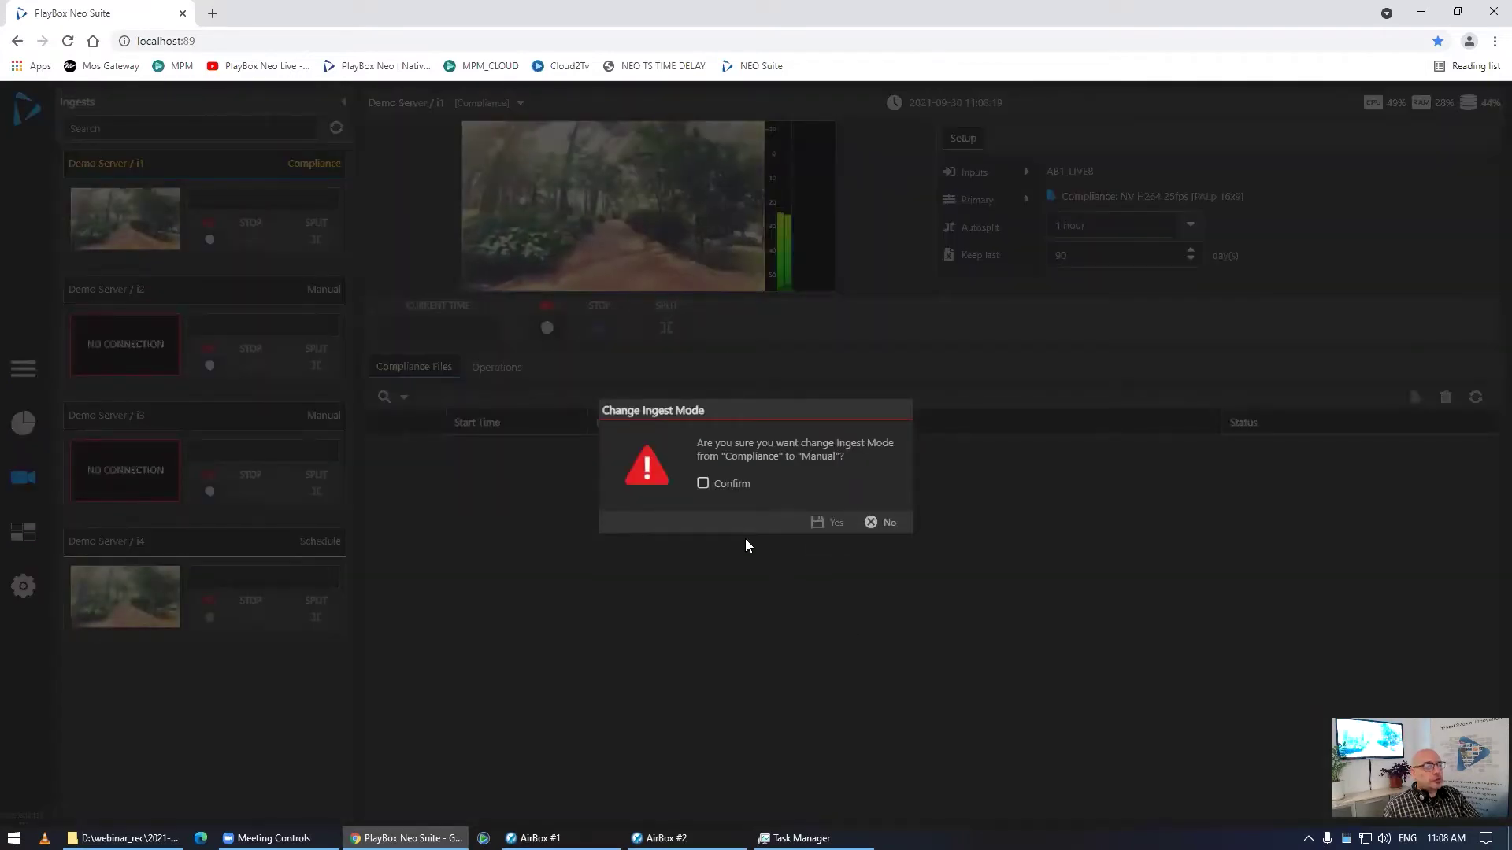
pyautogui.click(703, 482)
pyautogui.click(827, 522)
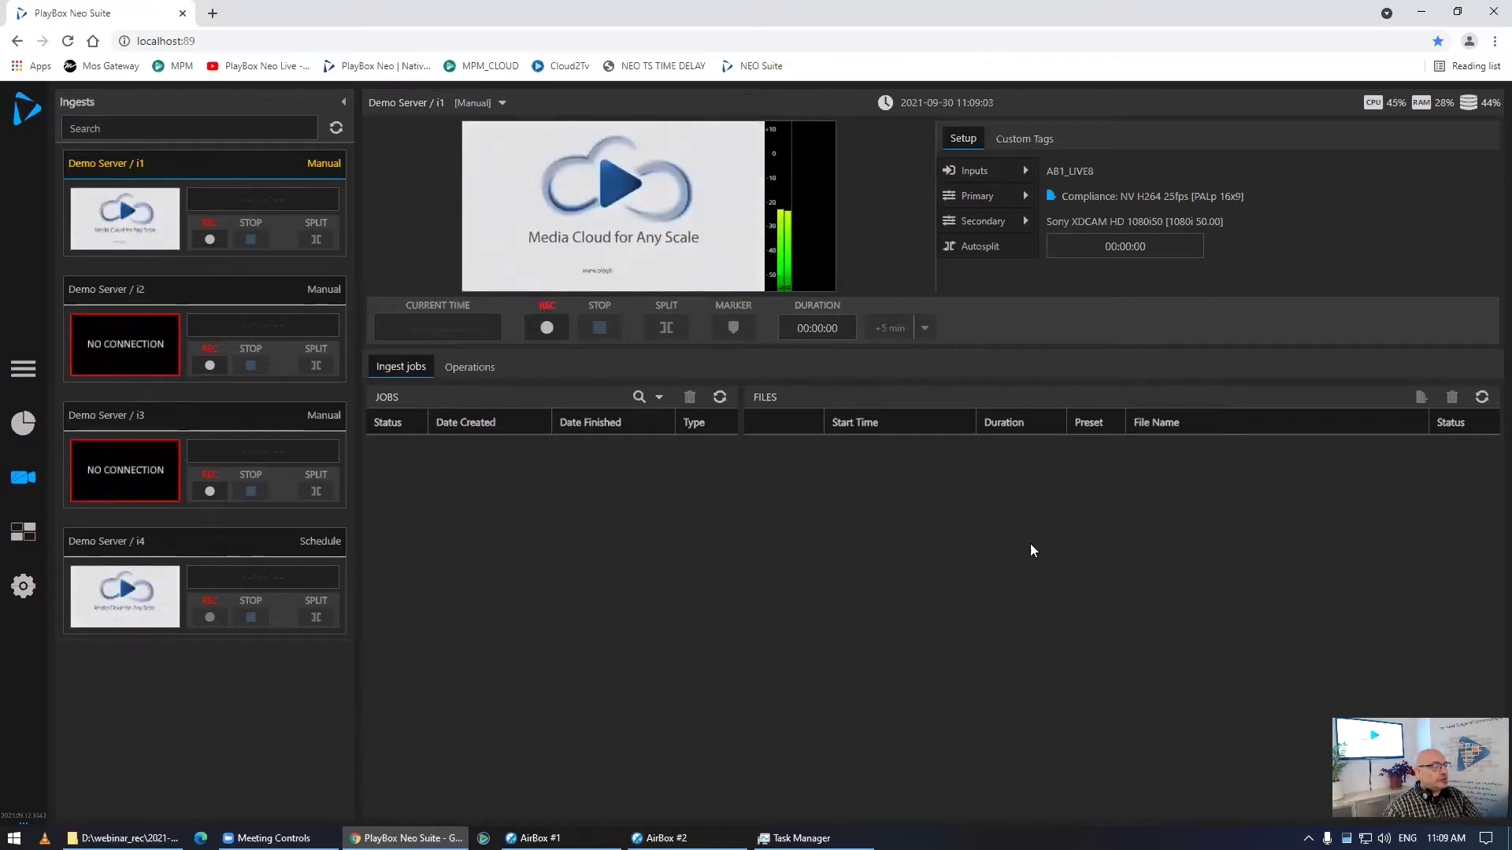
# Set Demo Server / i1 to Compliance mode again and confirm the mode change.
pyautogui.click(498, 104)
pyautogui.click(498, 180)
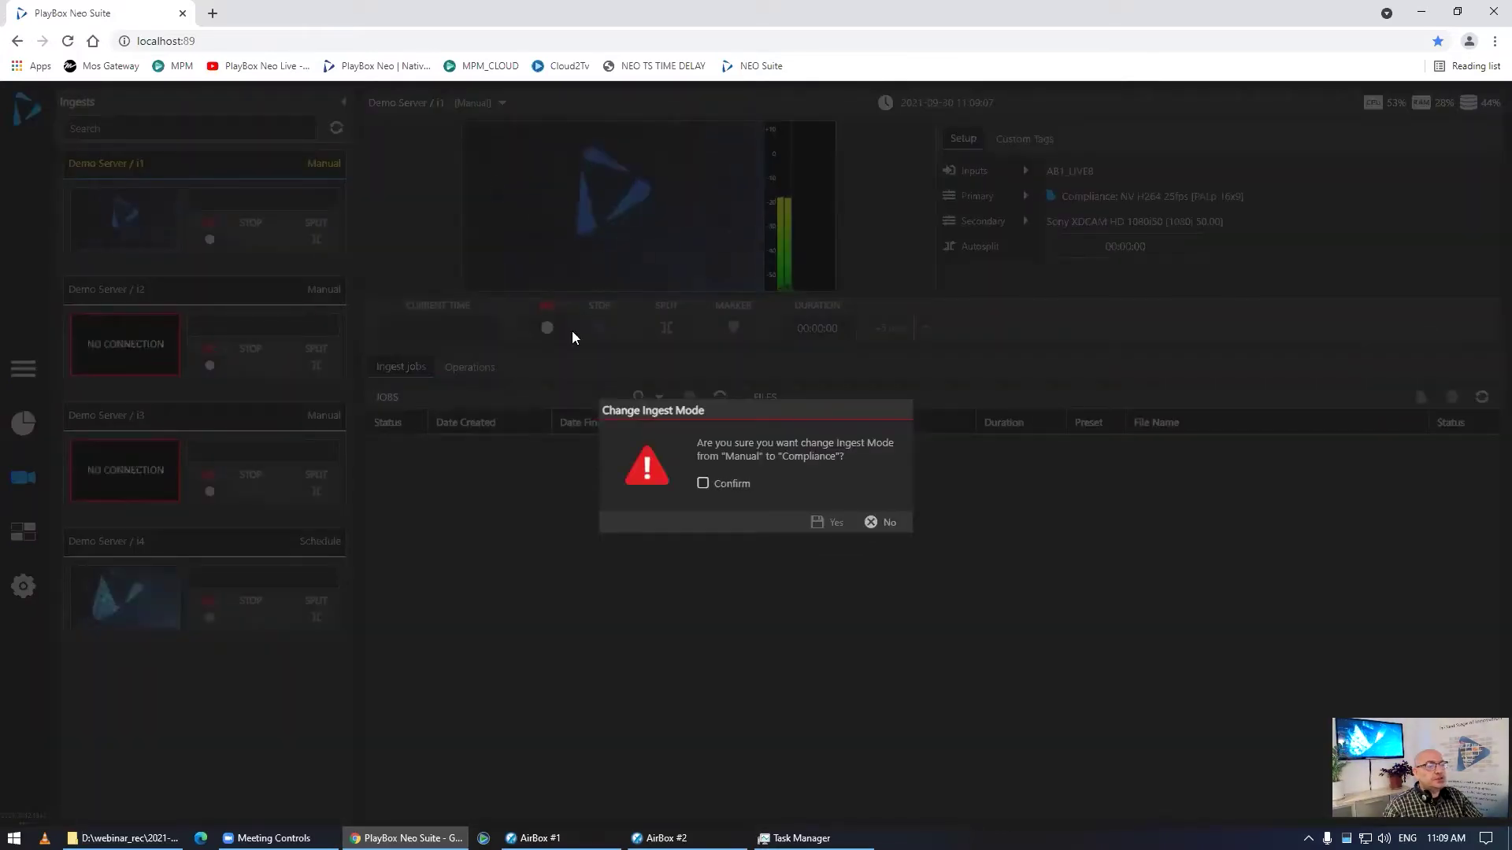
pyautogui.click(703, 484)
pyautogui.click(828, 523)
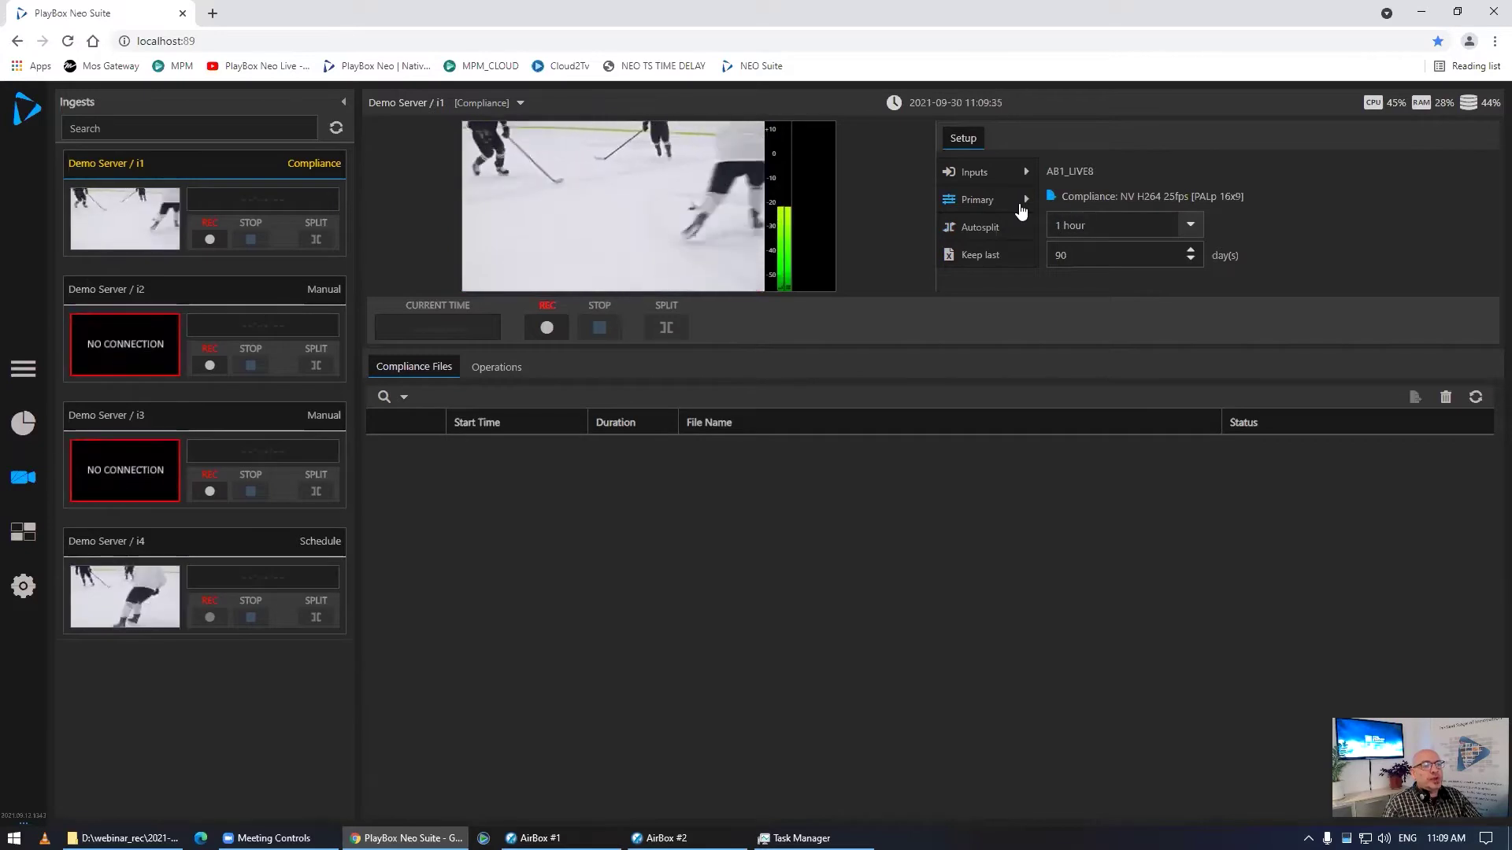
# Examine the autotransfer template choices for the primary recording of ingest i1 and leave the selection as it is.
pyautogui.moveTo(1022, 205)
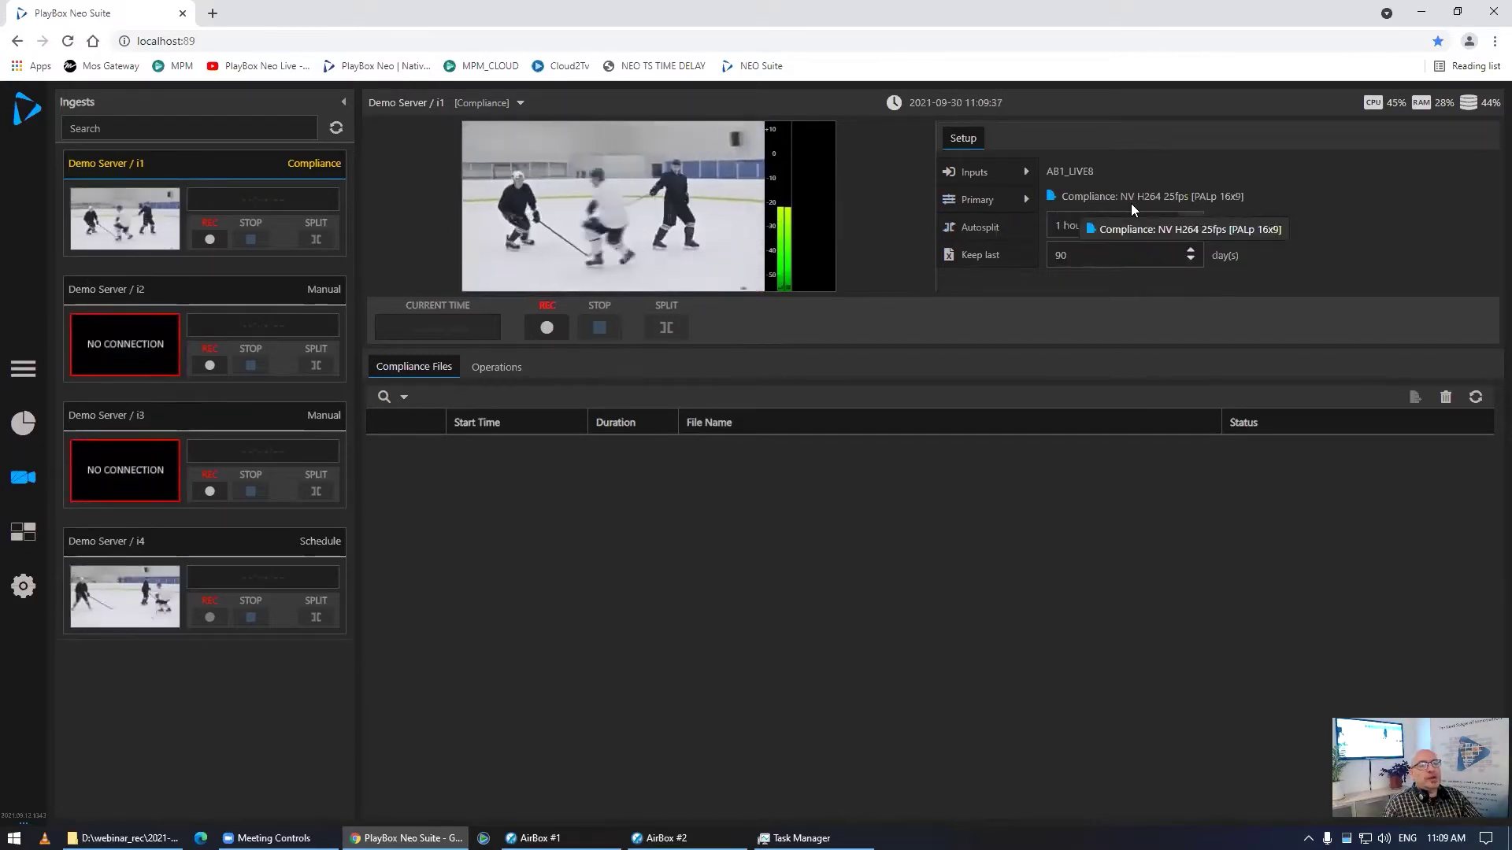
pyautogui.click(1026, 203)
pyautogui.moveTo(1070, 226)
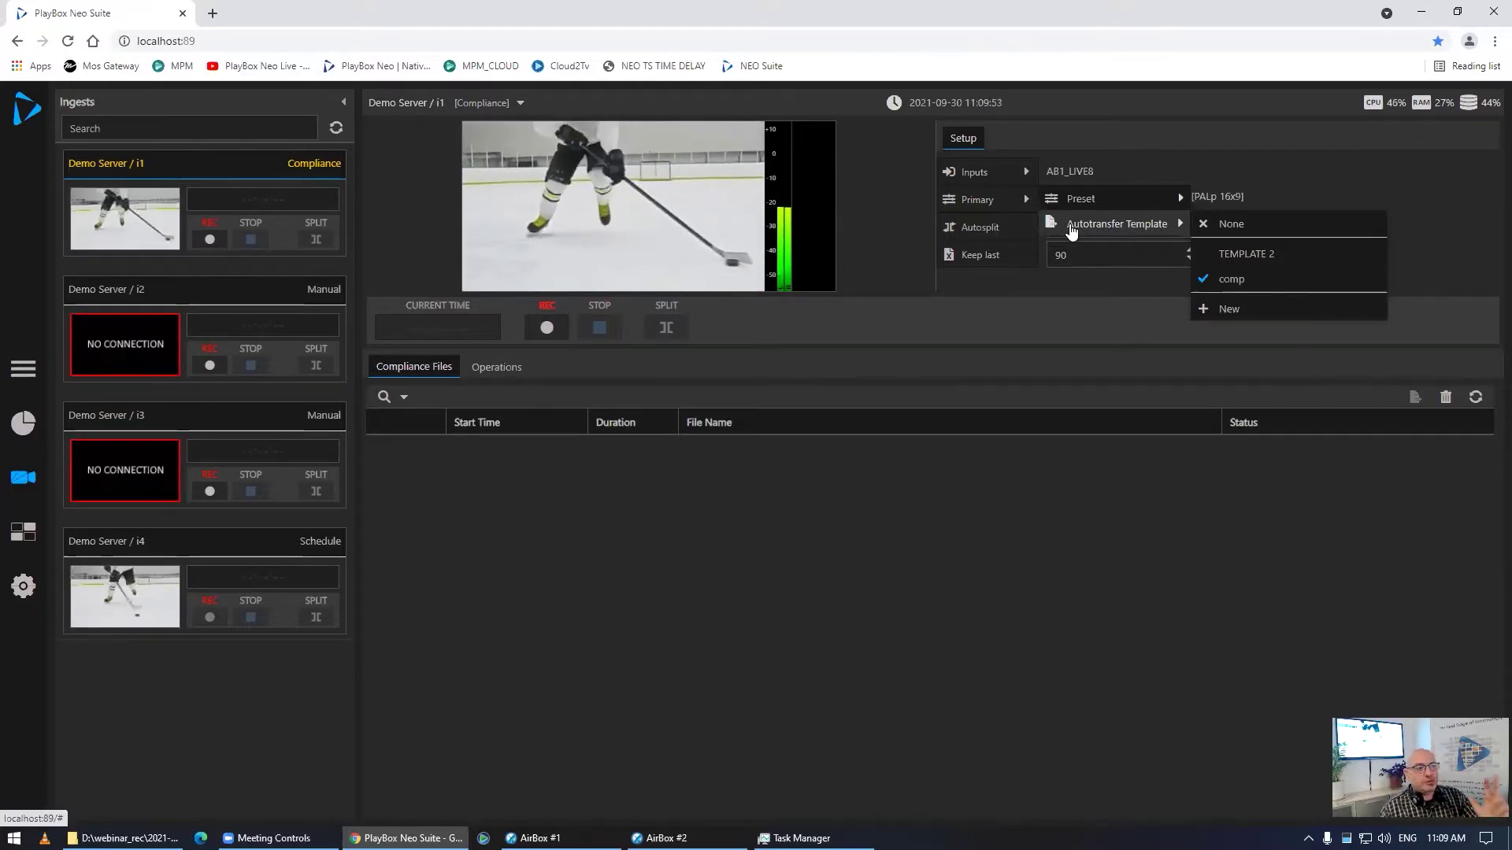
pyautogui.click(1025, 576)
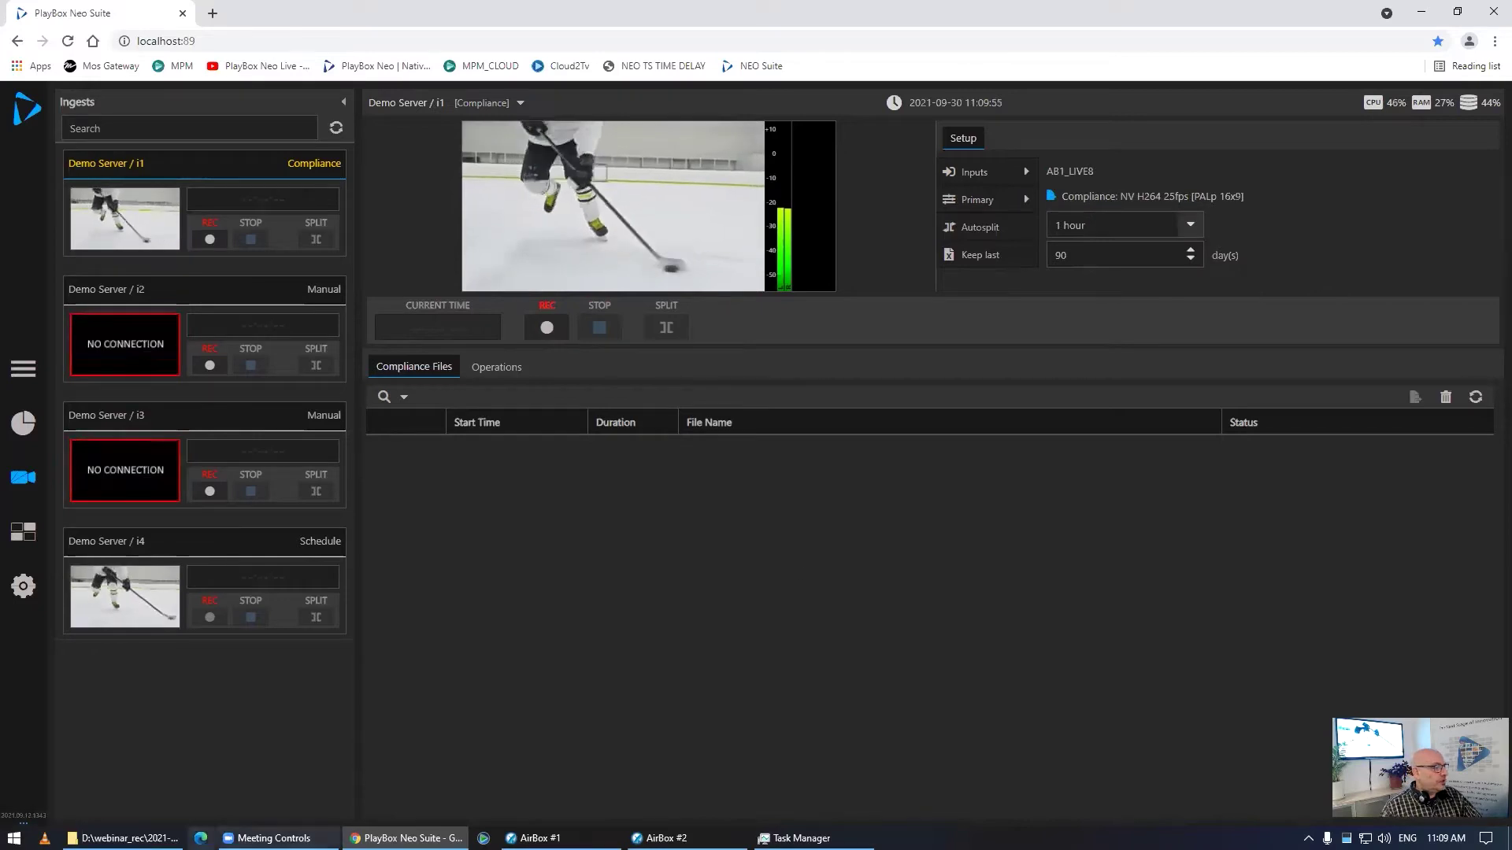
# Review the configured storages of the Demo Server and the list of servers in the settings.
pyautogui.click(24, 589)
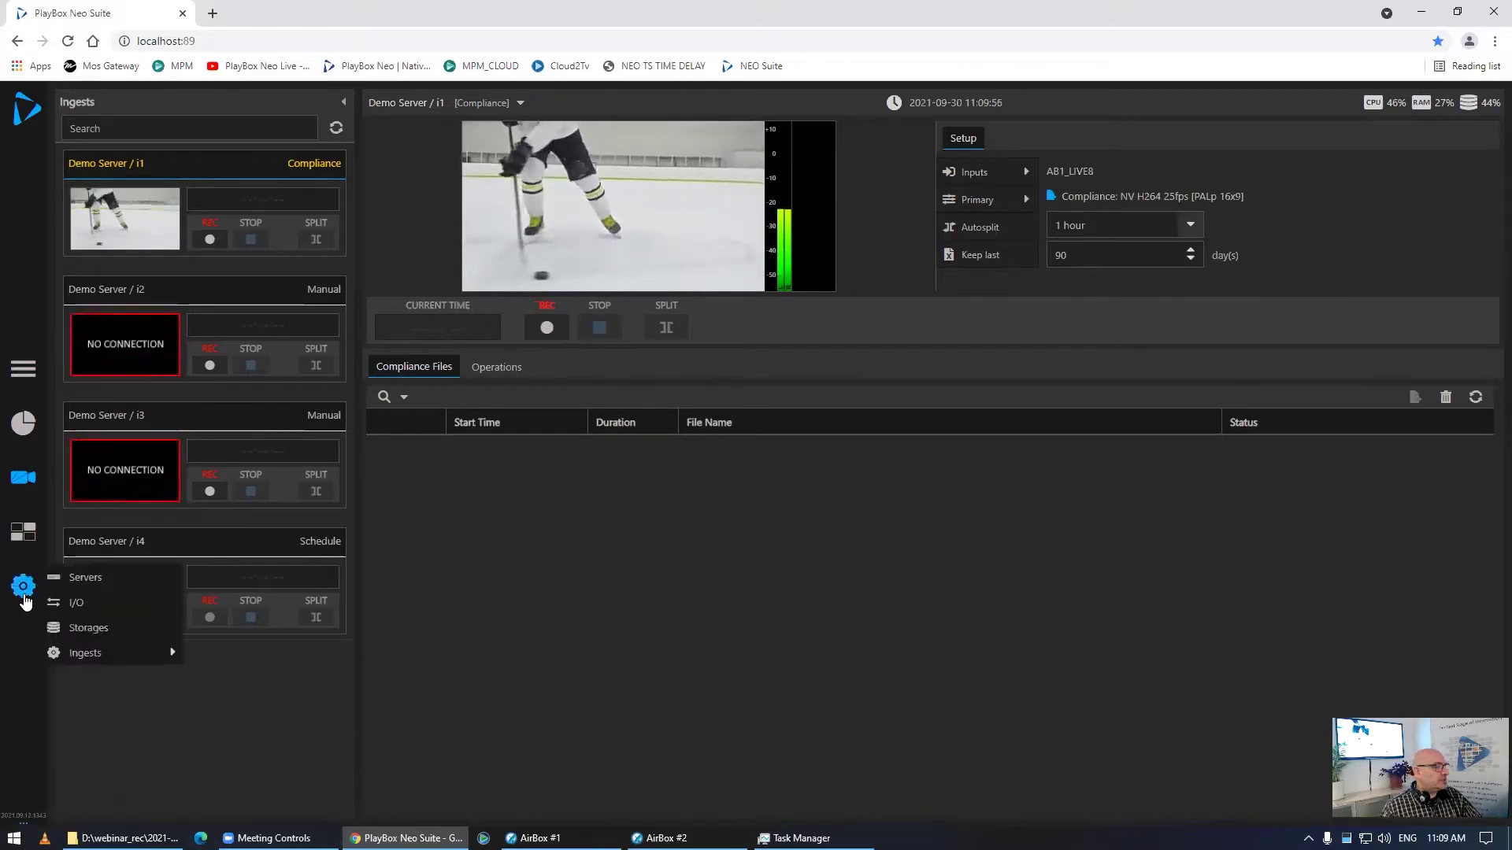
pyautogui.click(114, 629)
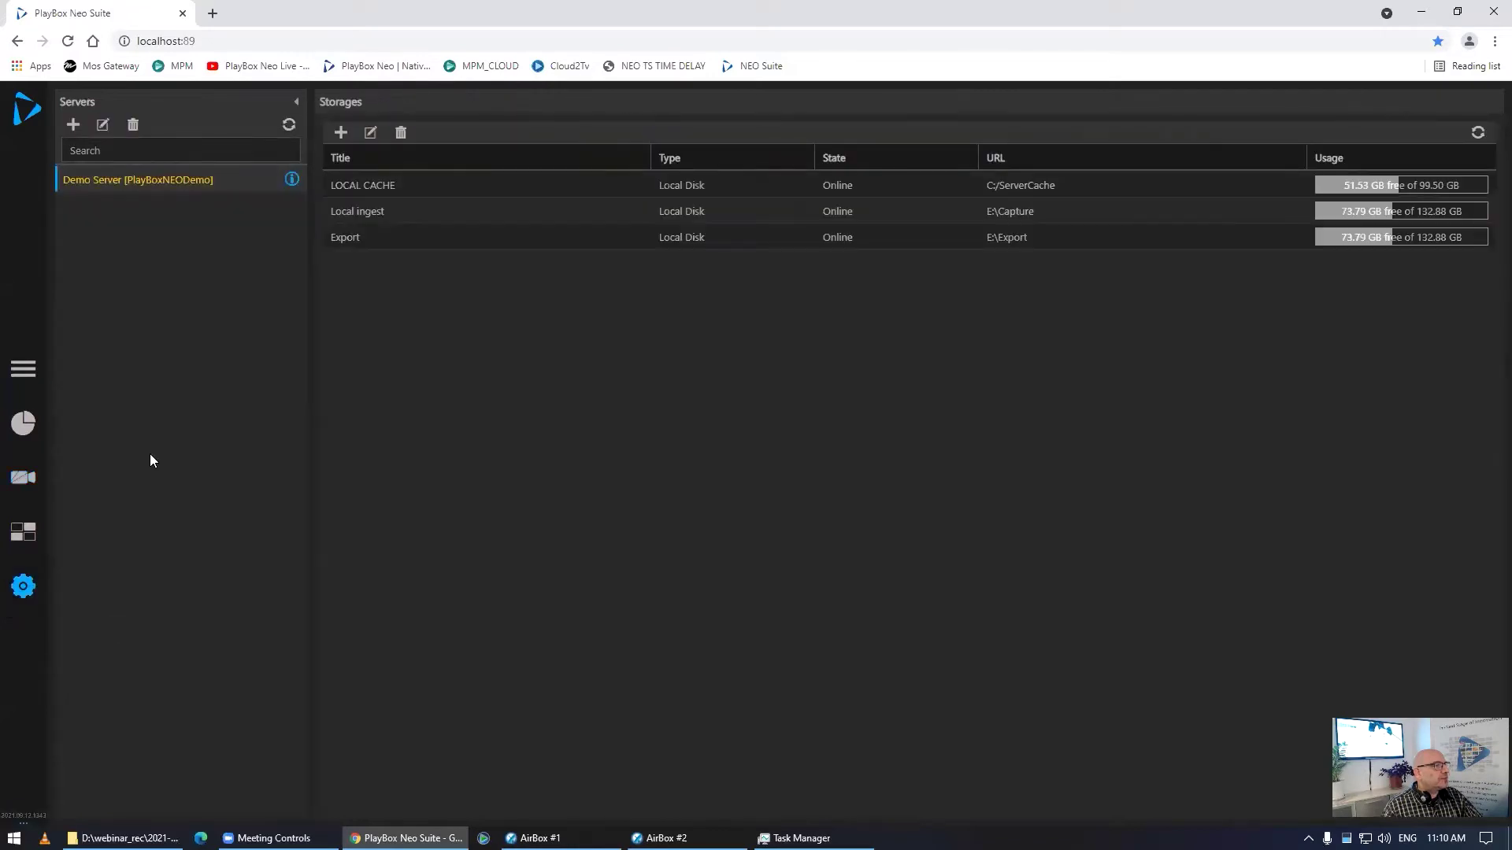
pyautogui.click(23, 588)
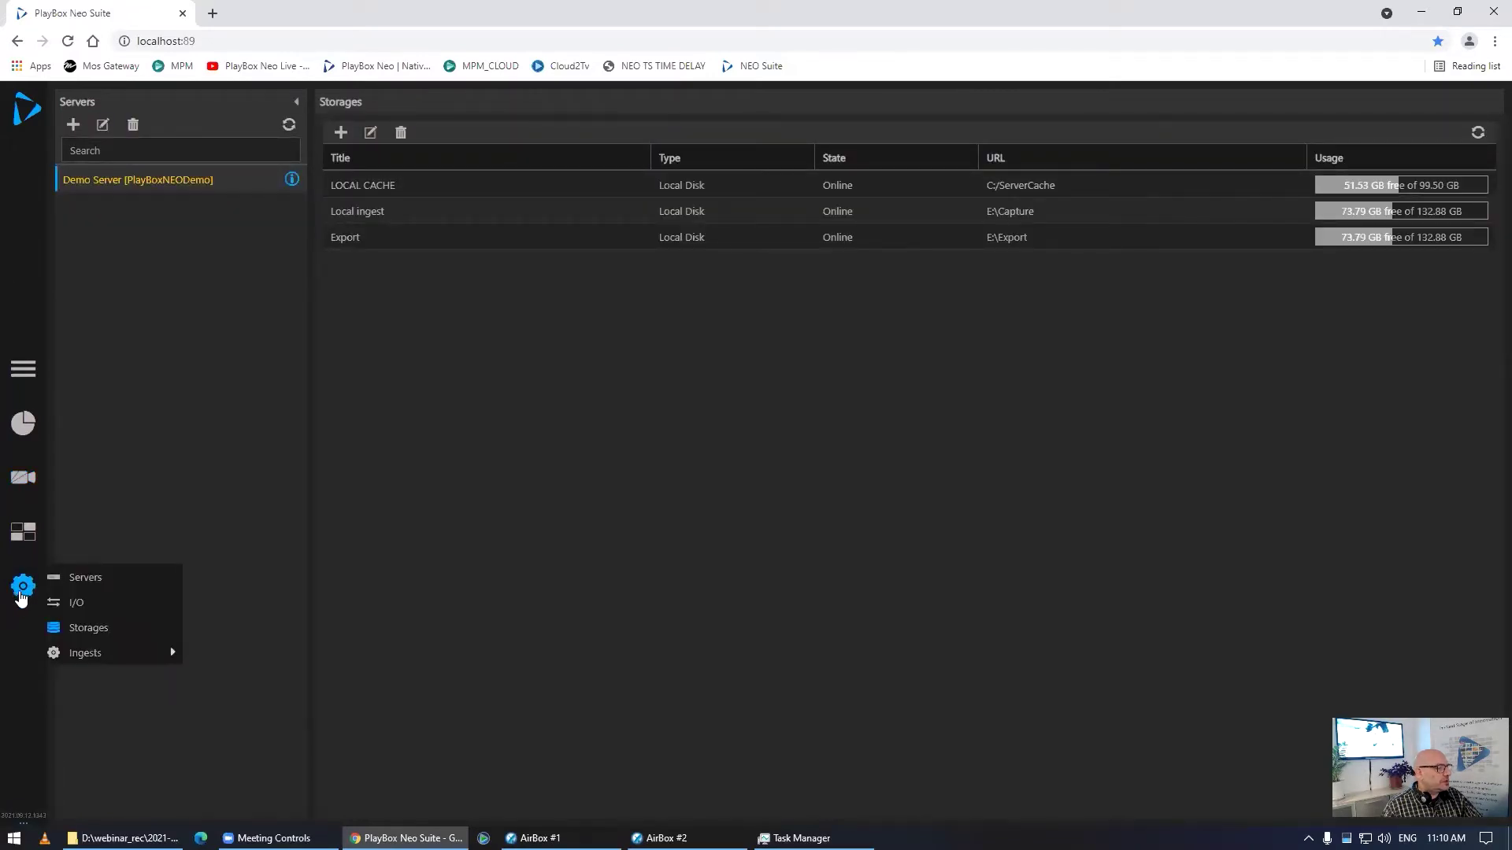
pyautogui.click(73, 580)
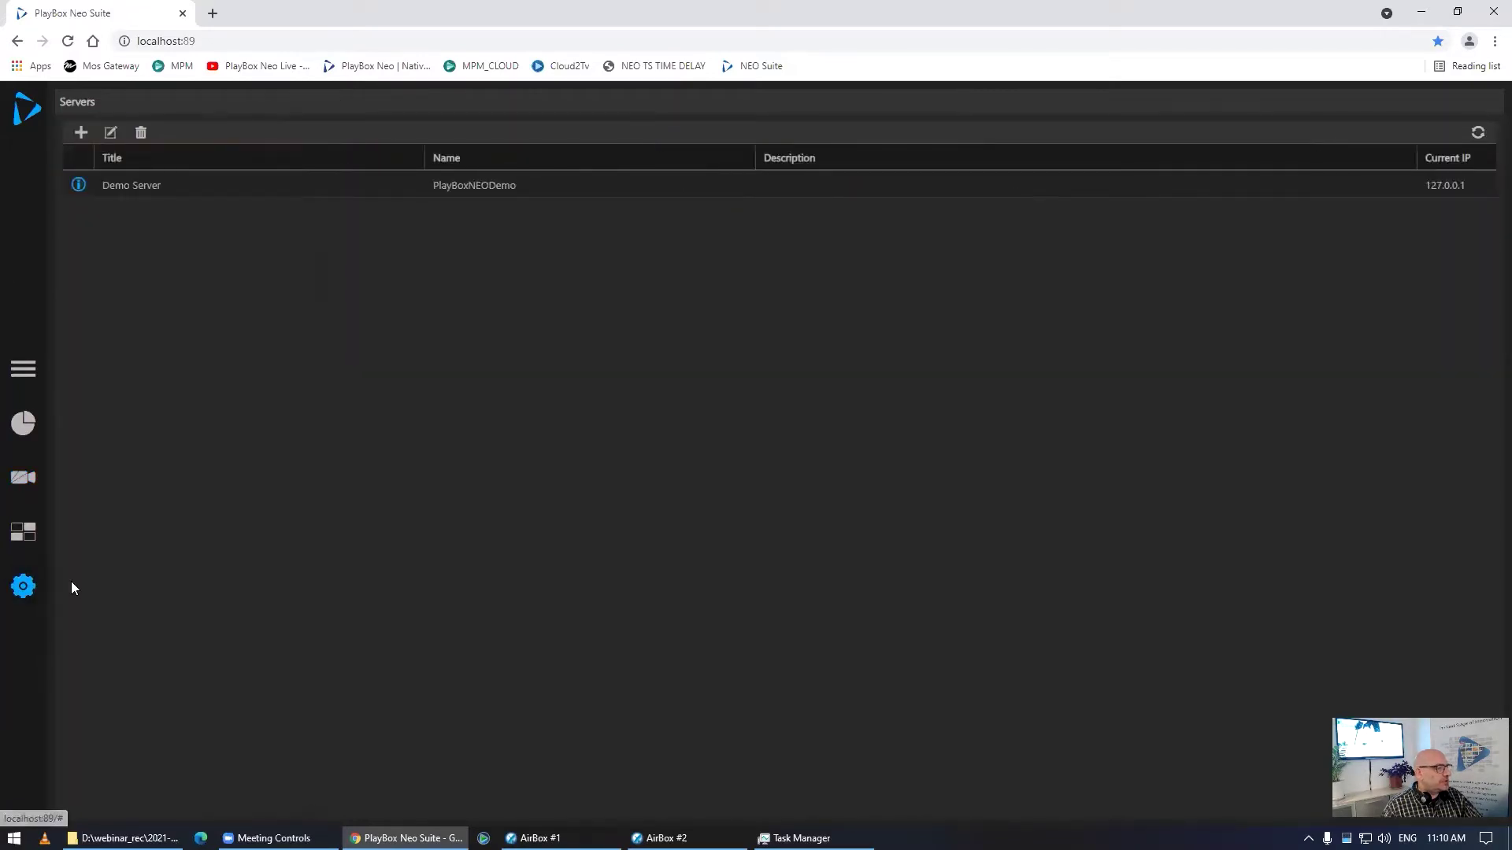
# Open the autotransfer template "comp" for editing, examine its Operation choices and other settings, and close it without saving.
pyautogui.click(22, 592)
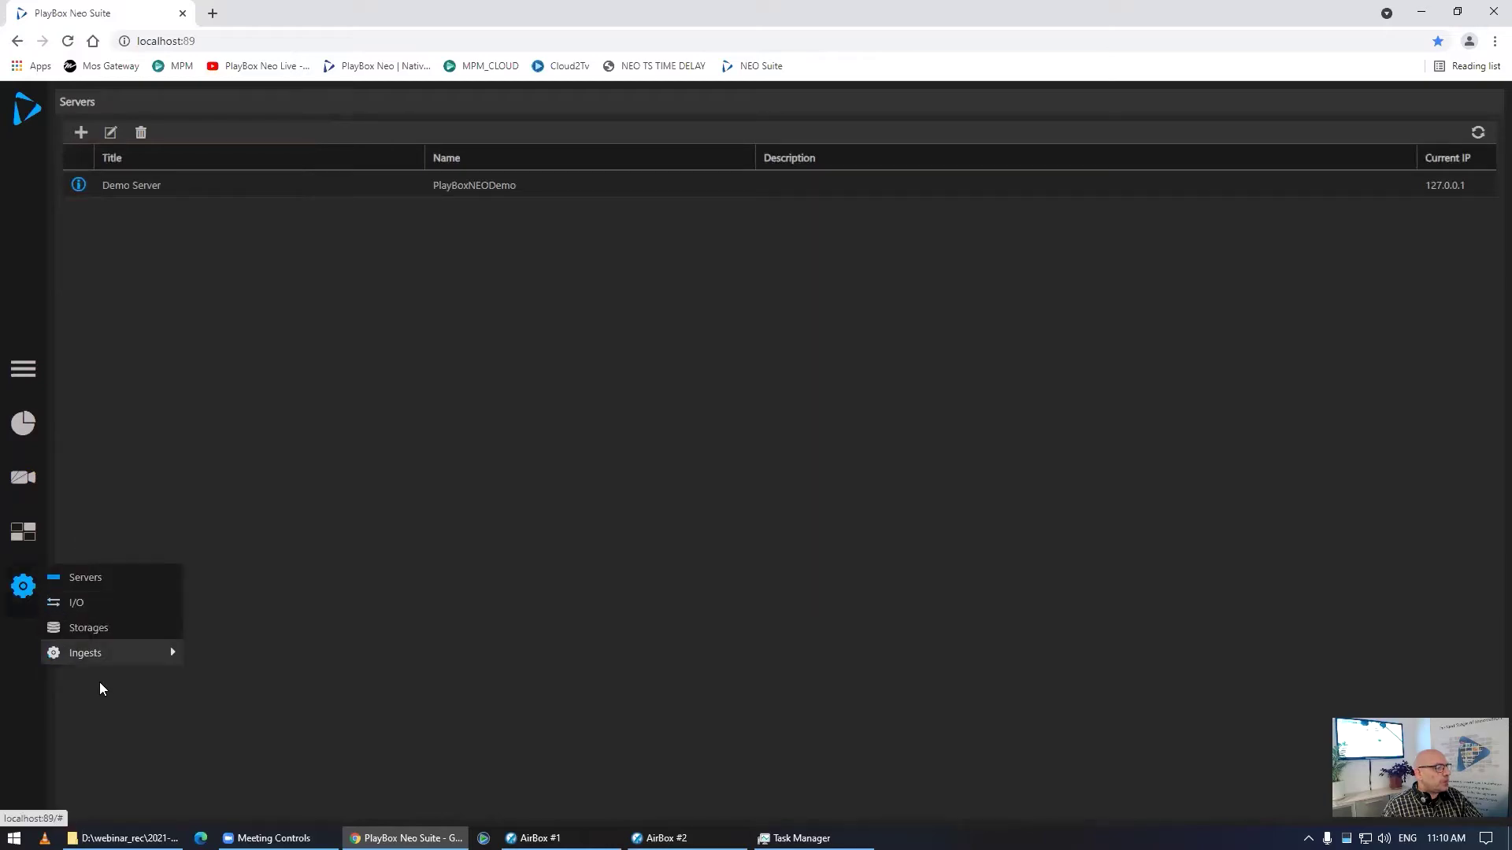
pyautogui.moveTo(123, 668)
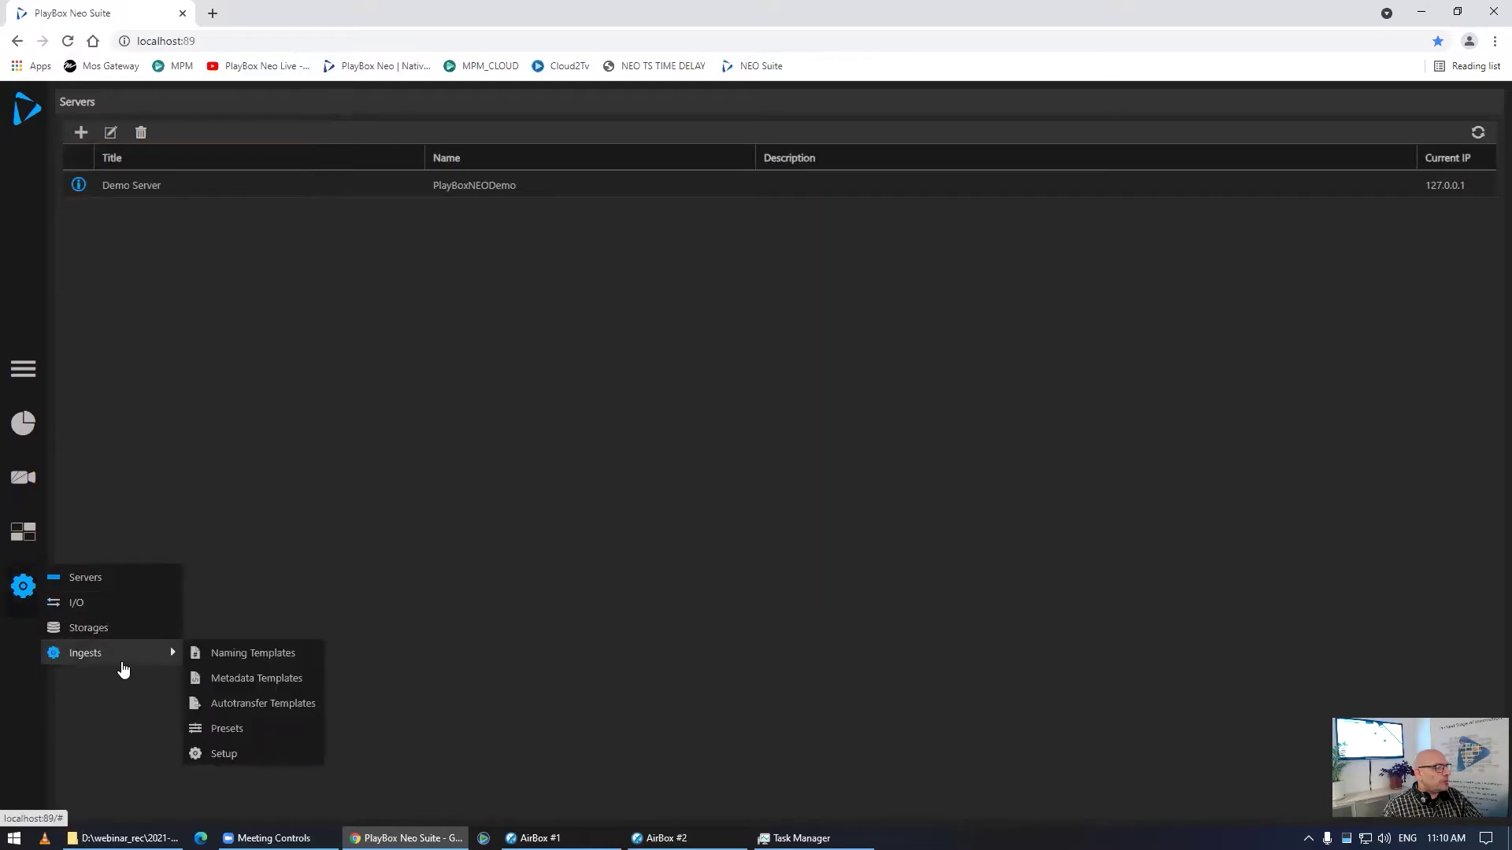
pyautogui.click(268, 705)
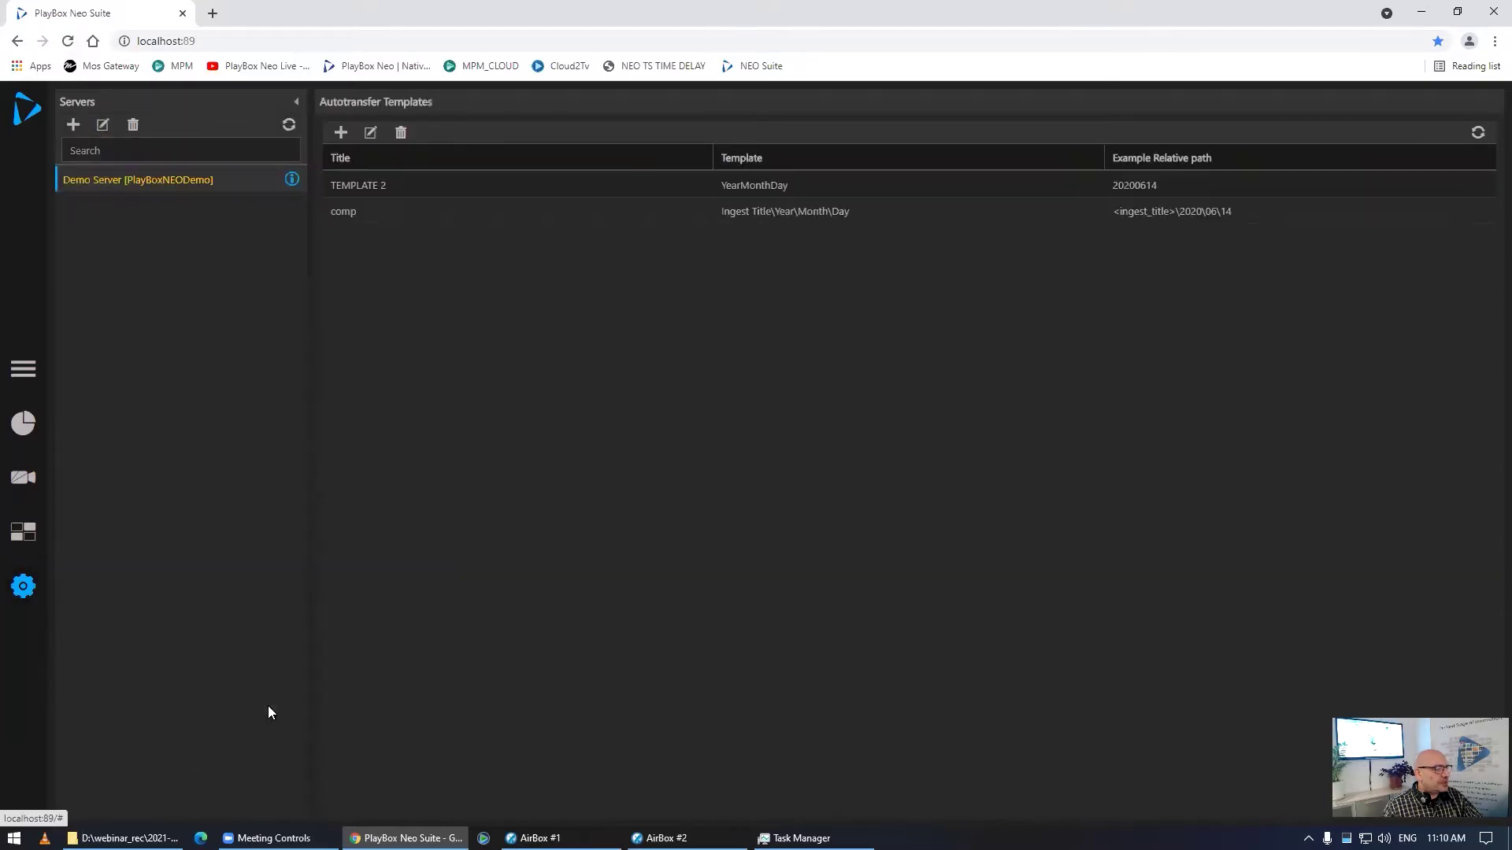
pyautogui.click(351, 212)
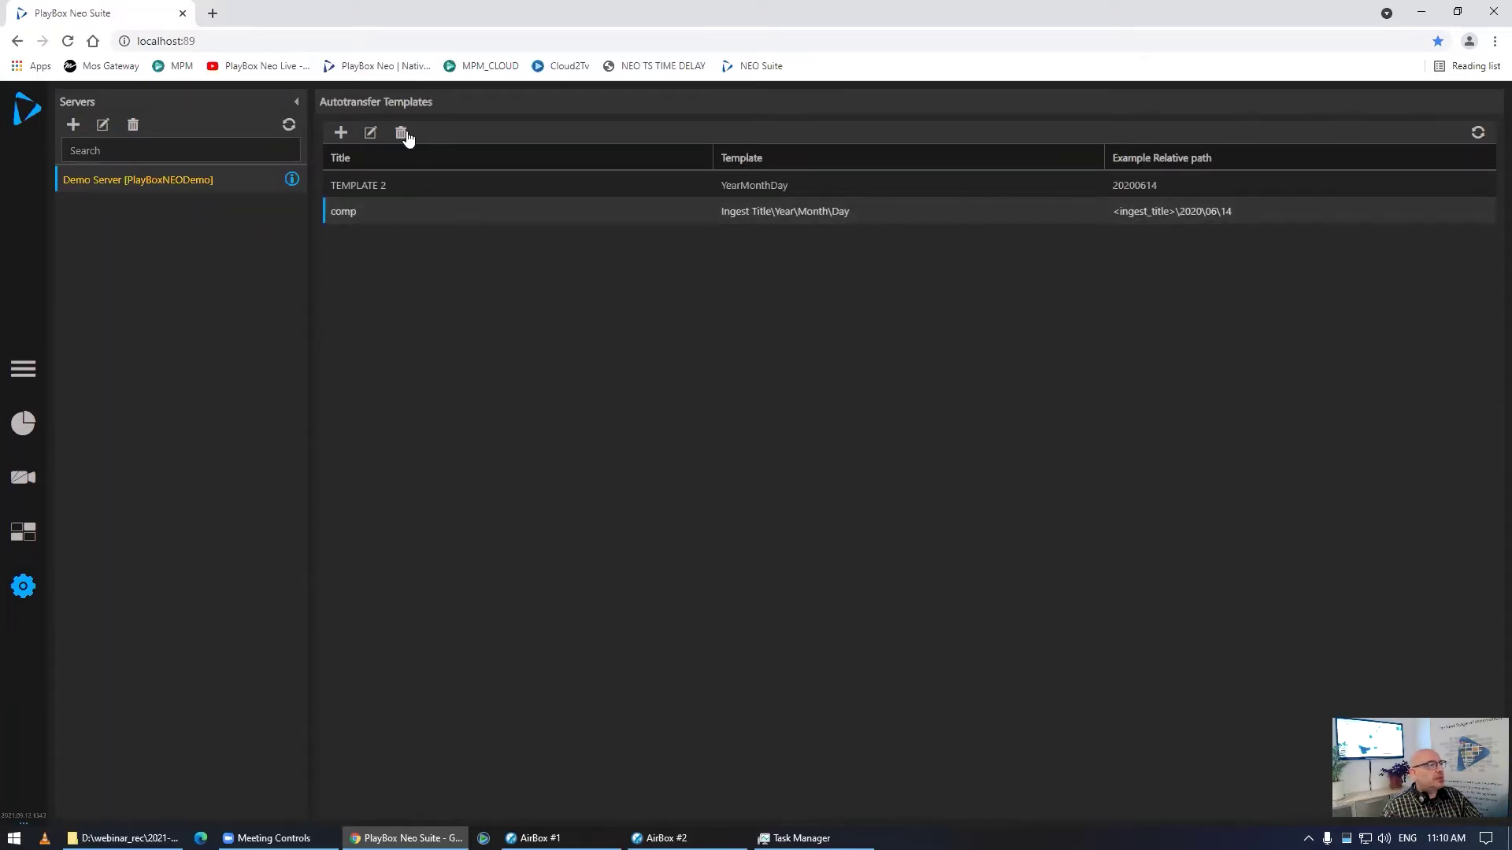
pyautogui.click(373, 130)
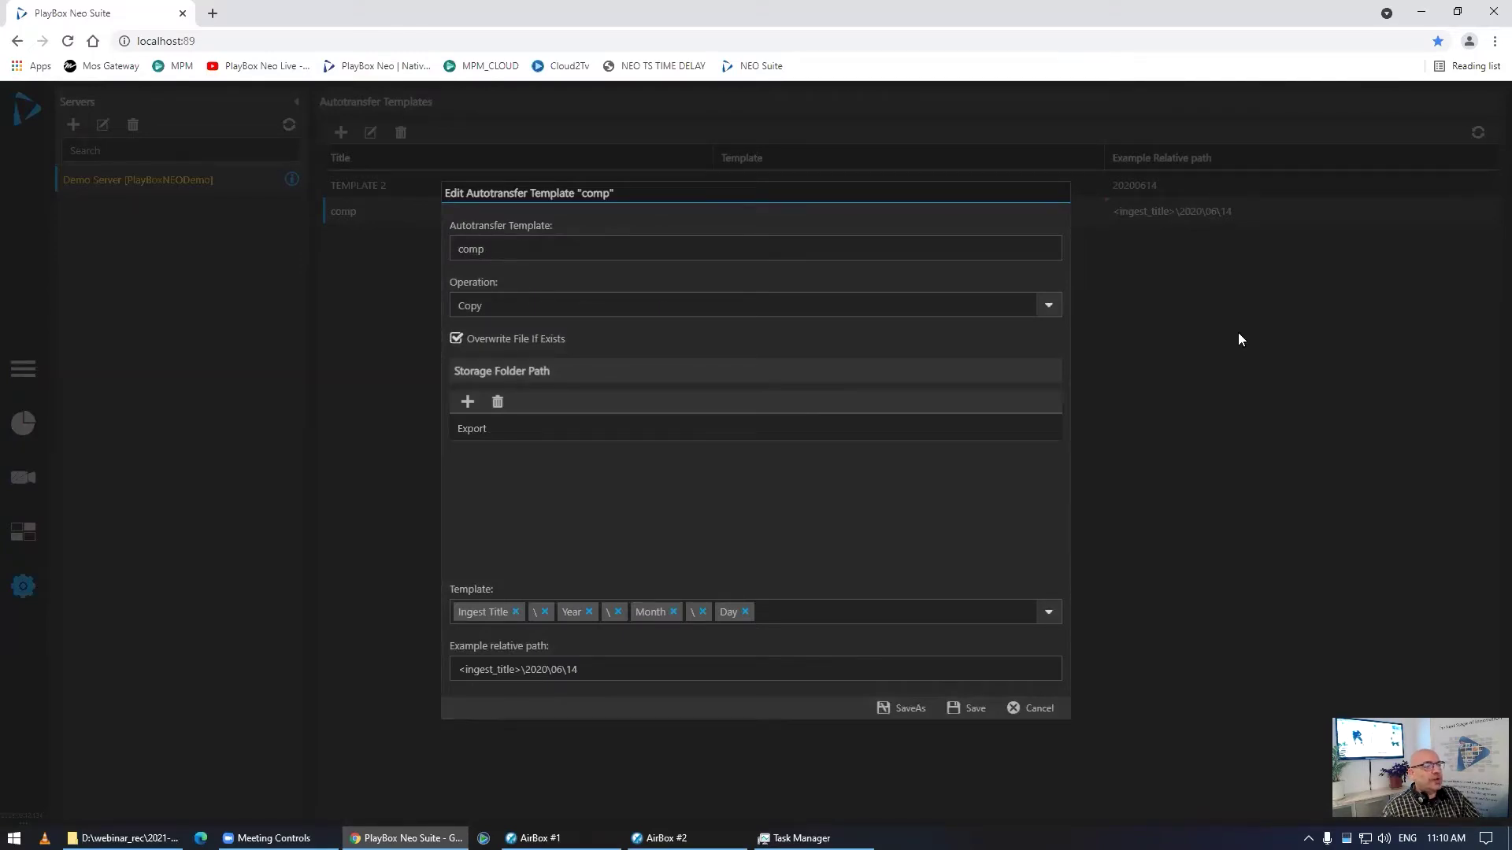
pyautogui.click(1049, 309)
pyautogui.click(1049, 309)
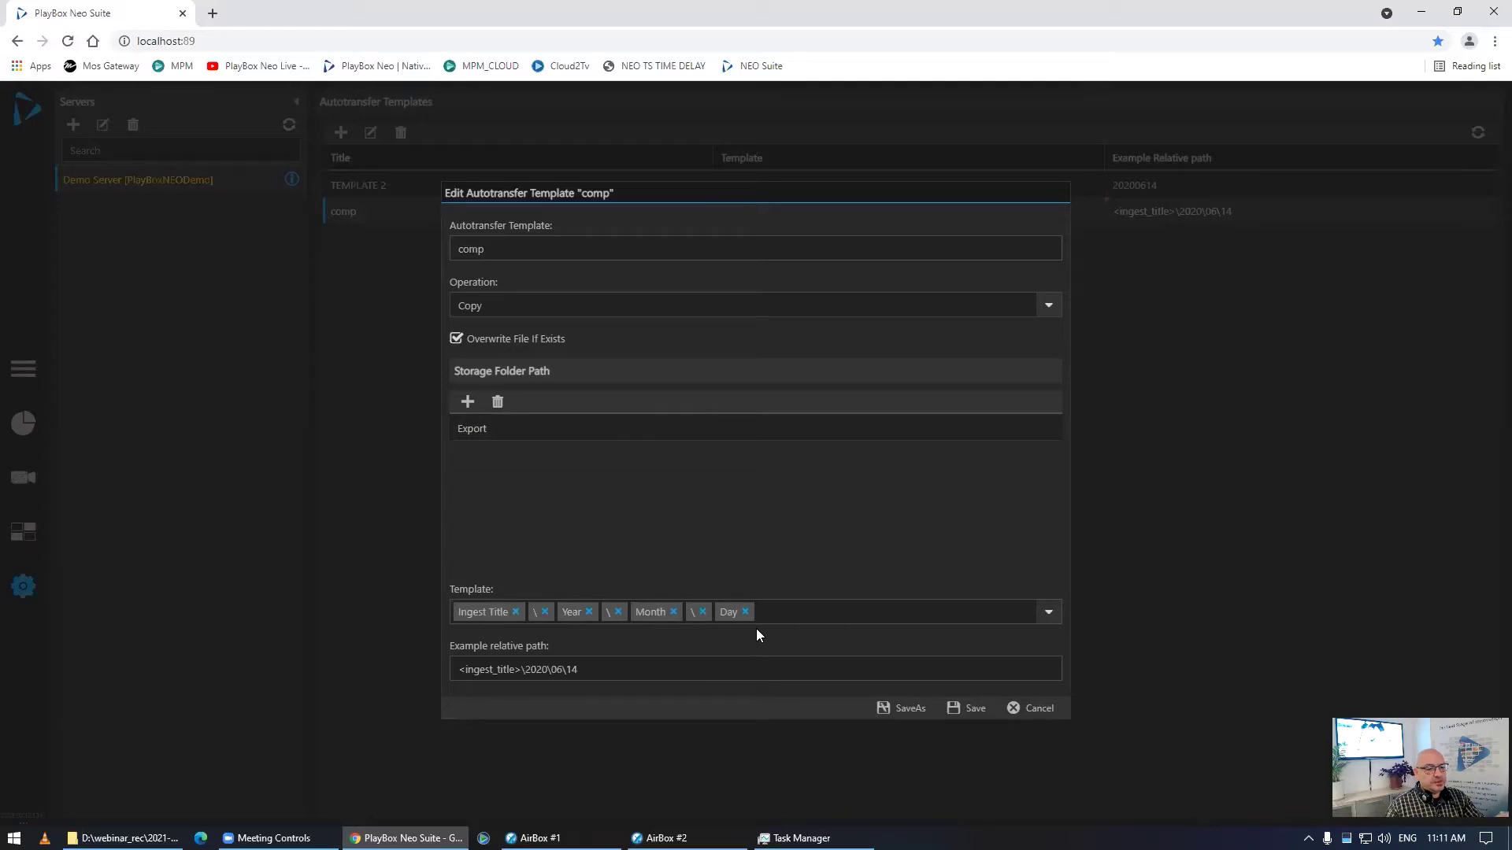
pyautogui.click(1030, 711)
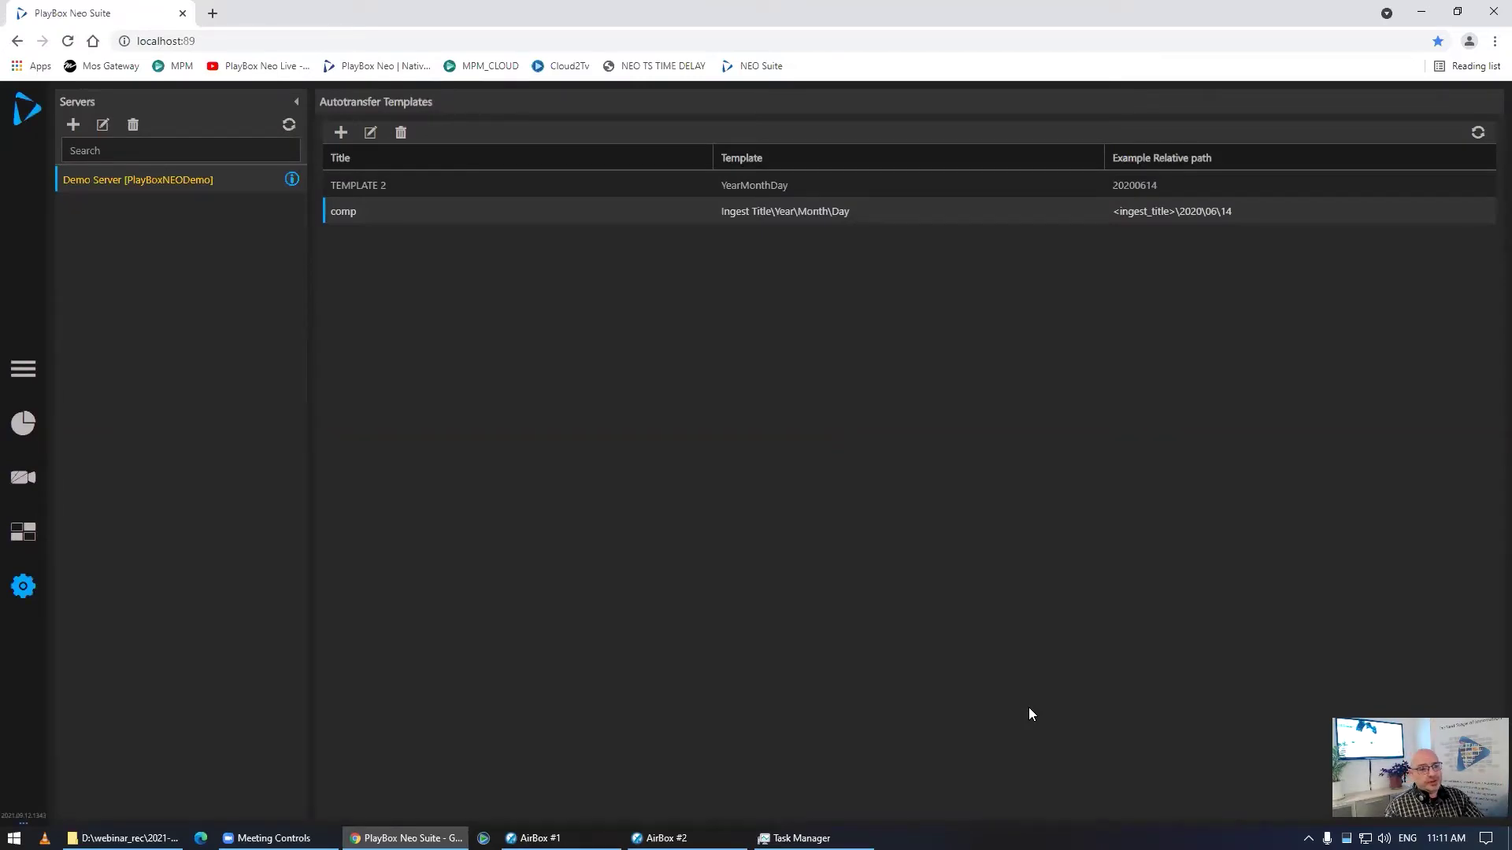
# Return to the ingests, start the compliance recording on i1 and split it into a new file.
pyautogui.click(23, 589)
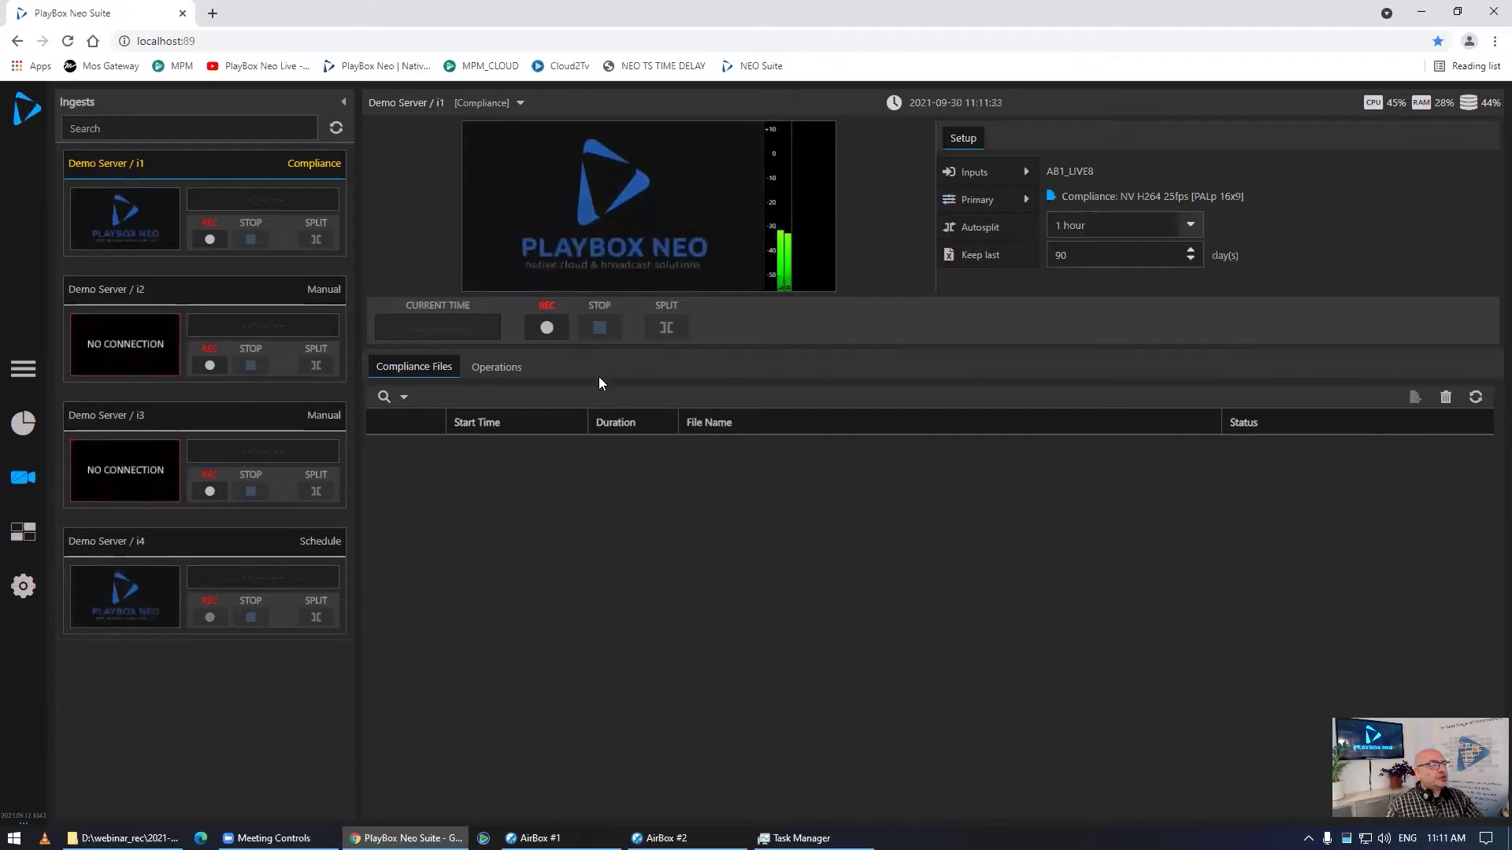
pyautogui.click(546, 330)
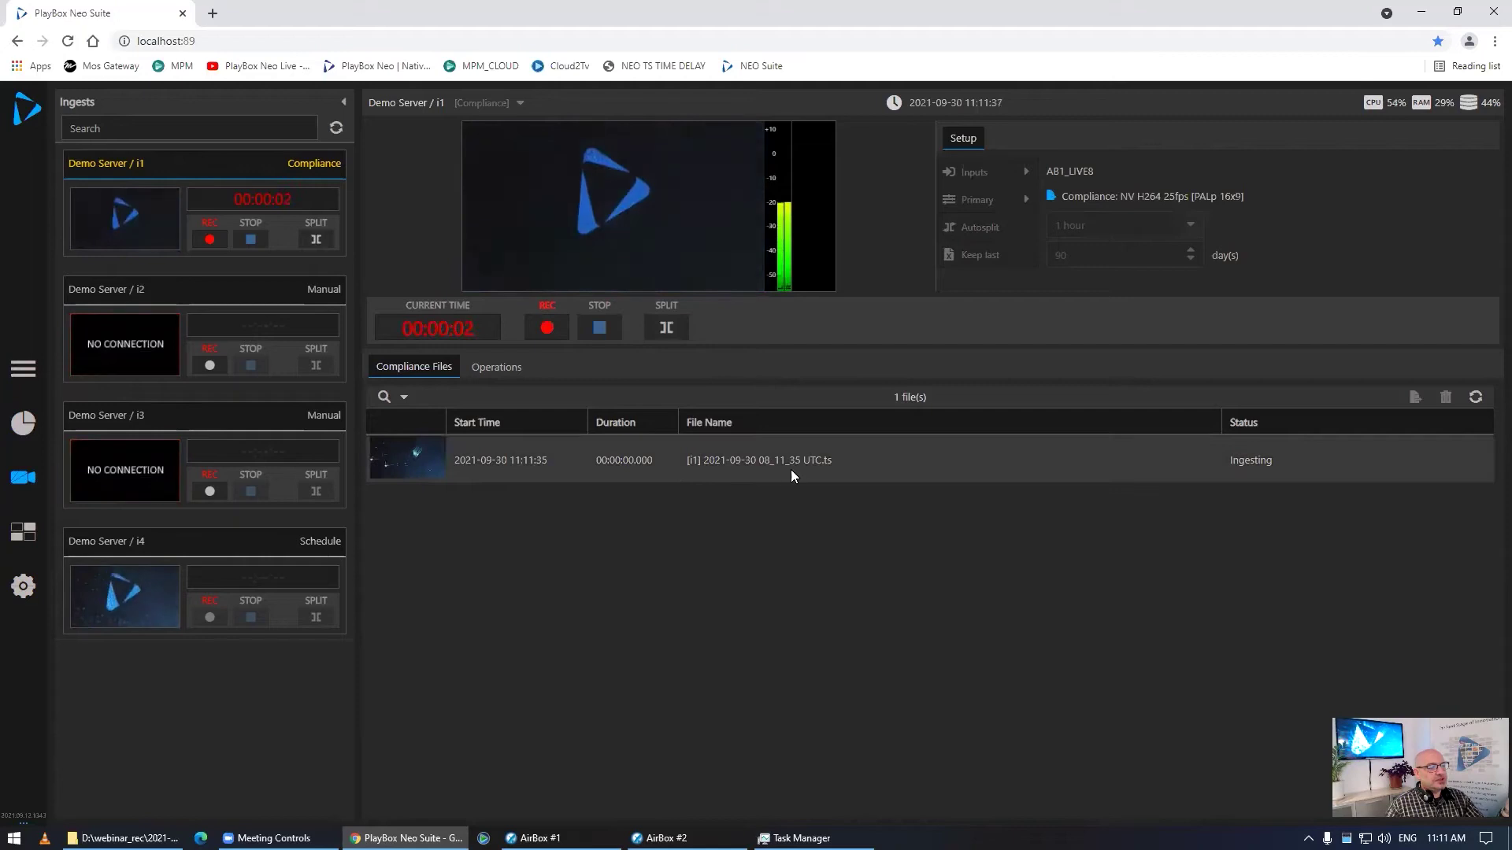
pyautogui.click(673, 333)
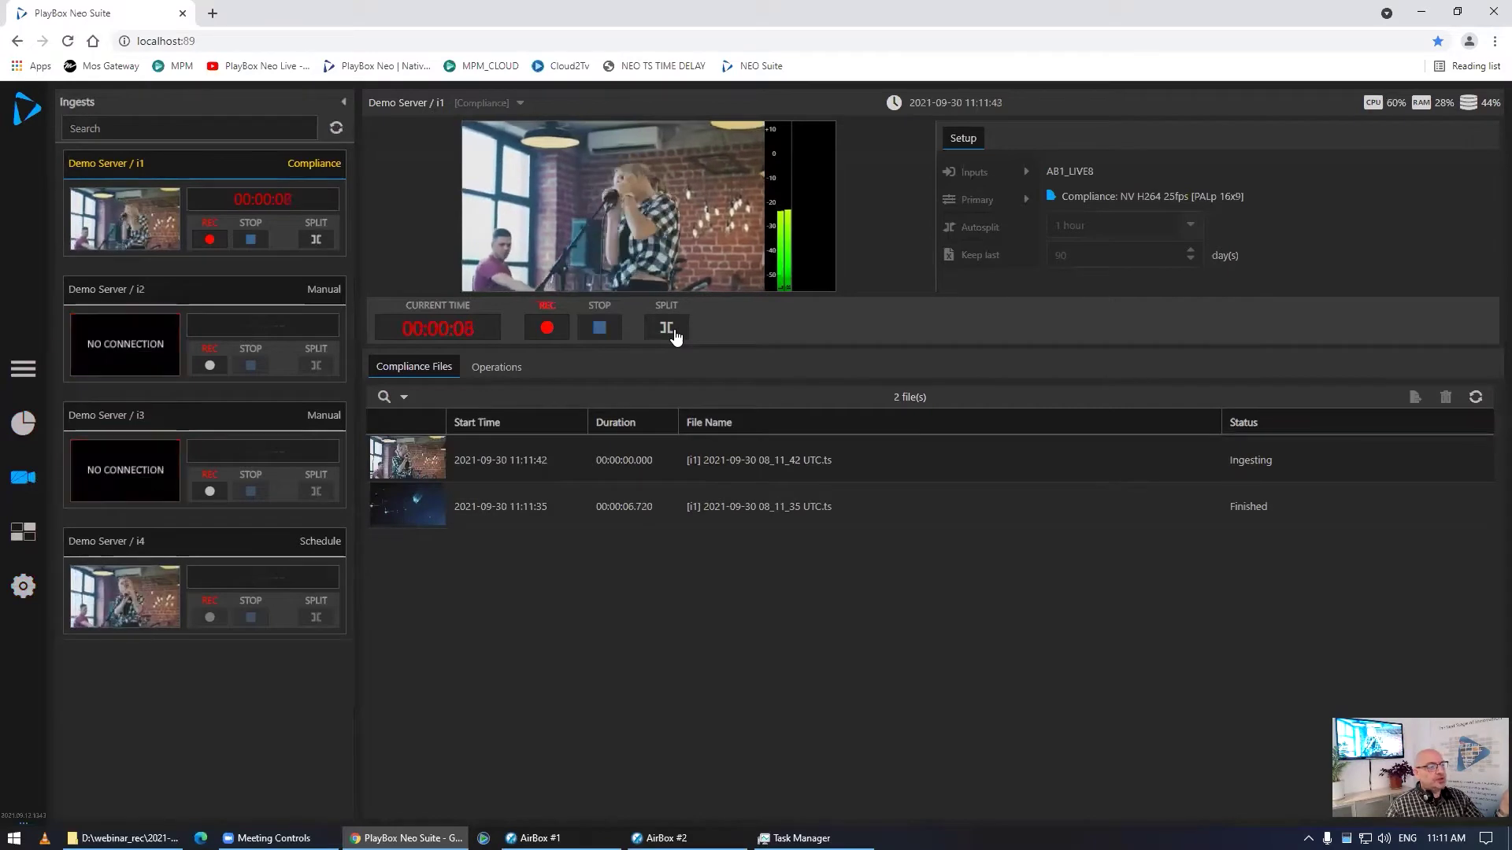
# Check the details of the finished compliance file, close them and stop the recording on ingest i1.
pyautogui.doubleClick(507, 504)
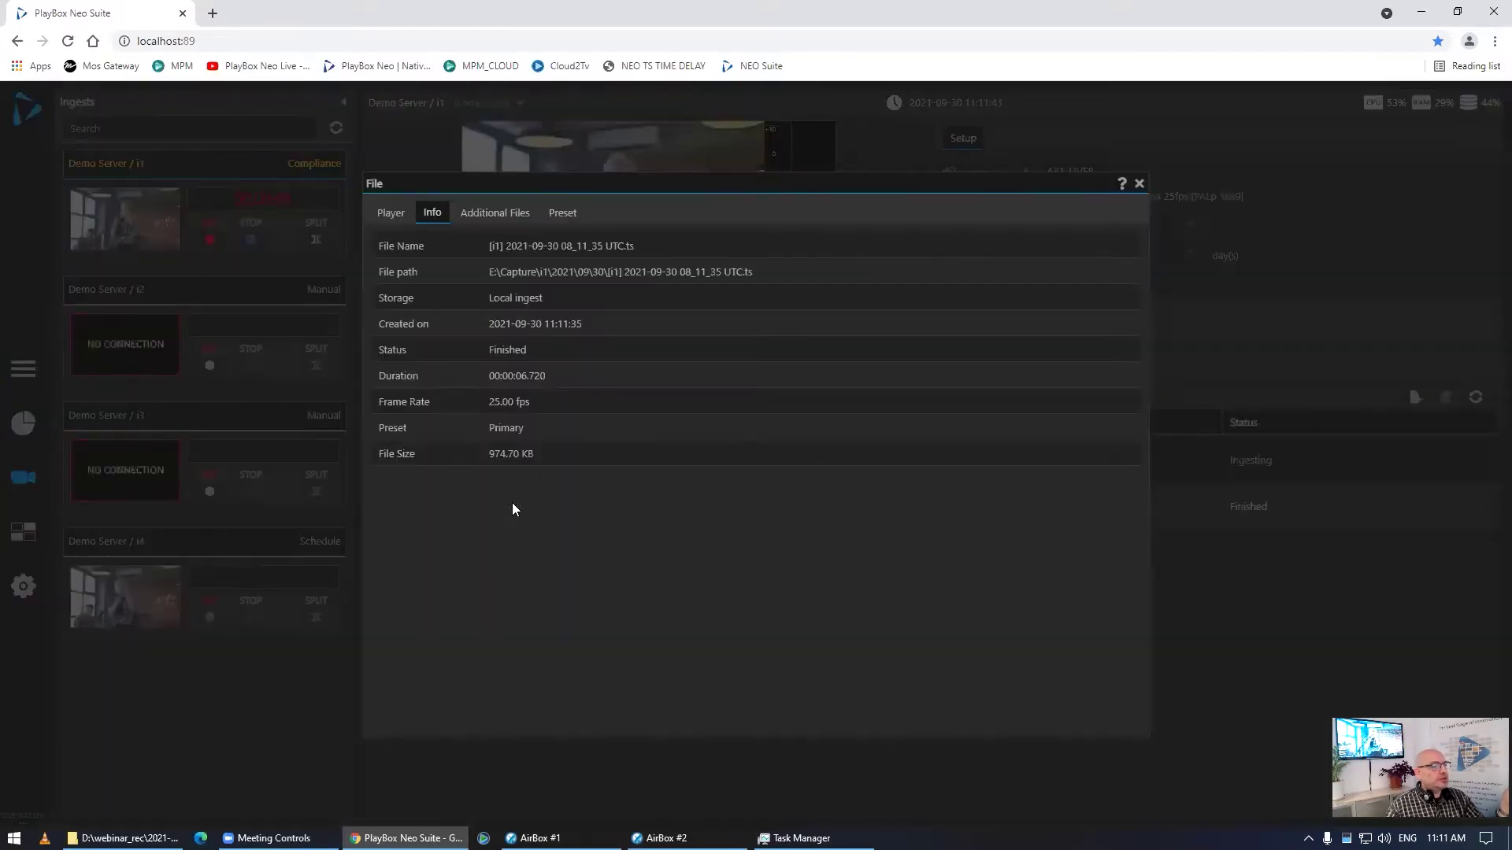
pyautogui.click(1138, 184)
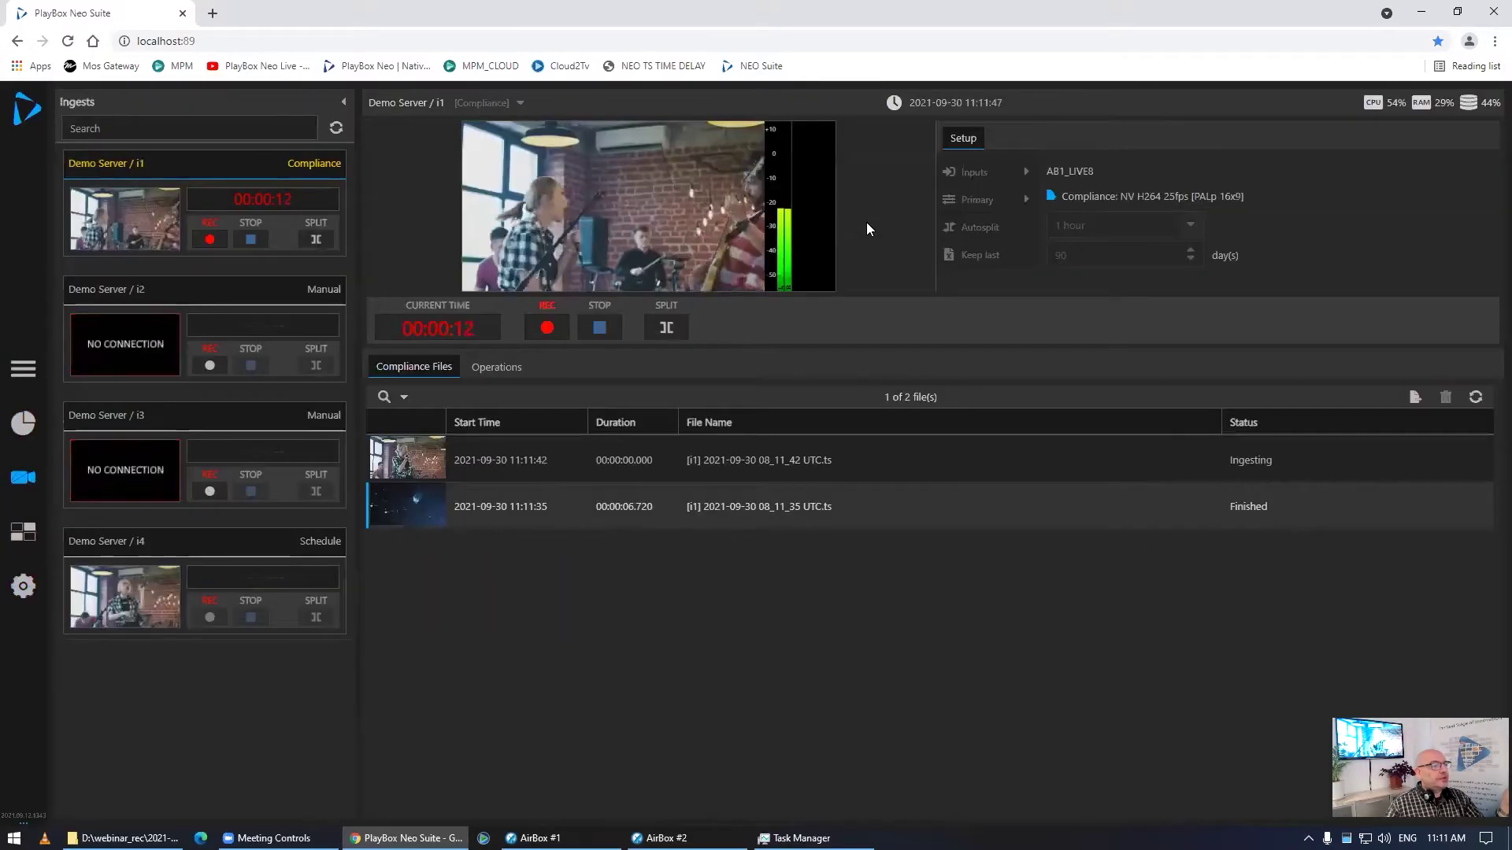
pyautogui.click(601, 328)
pyautogui.click(819, 489)
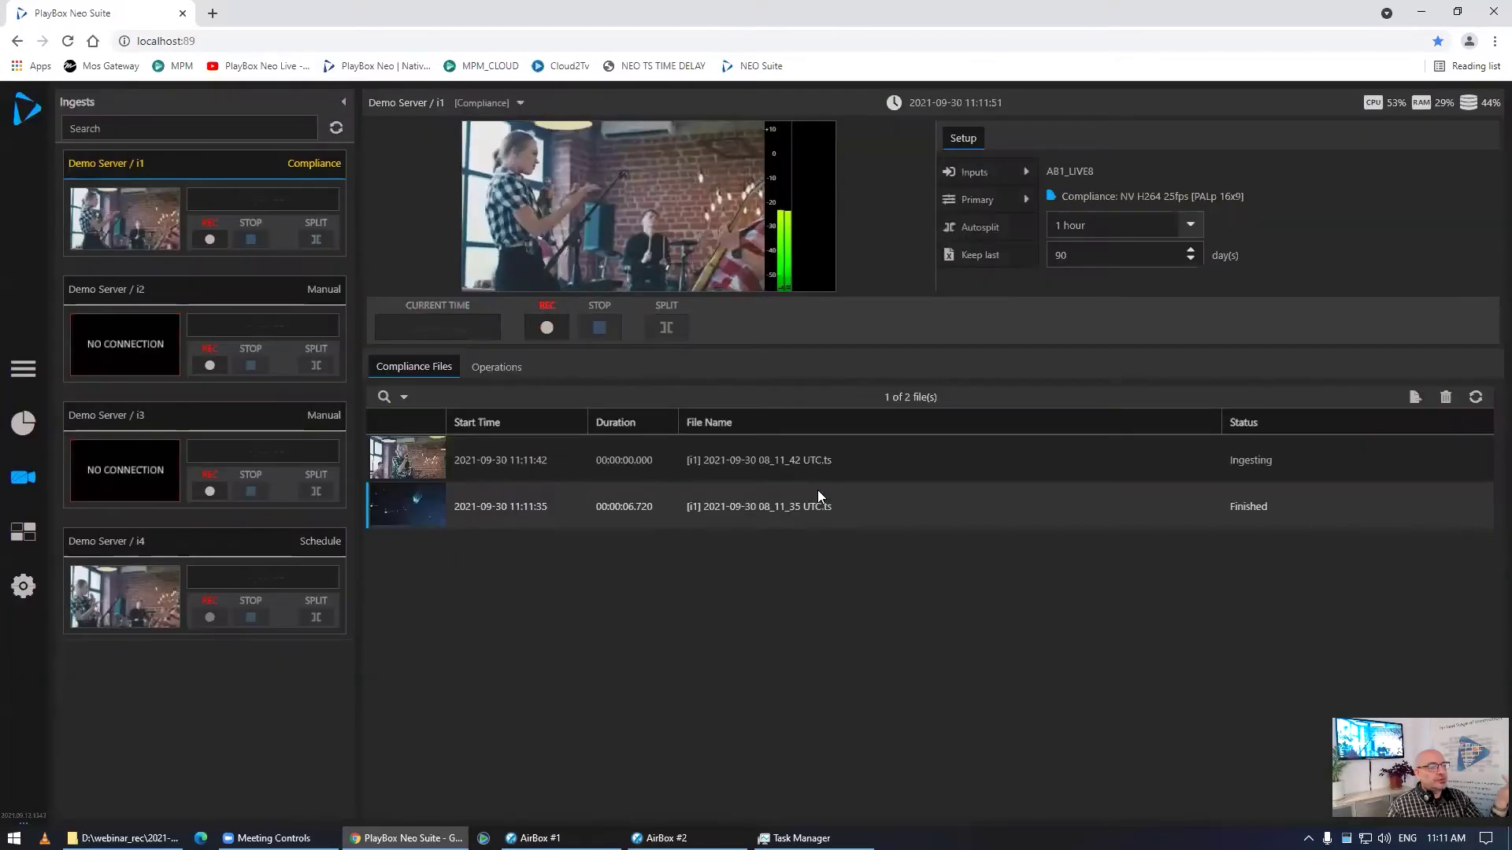
# Open the earlier compliance file in the player, scrub through its timeline to inspect the recorded frames, and close it.
pyautogui.doubleClick(414, 509)
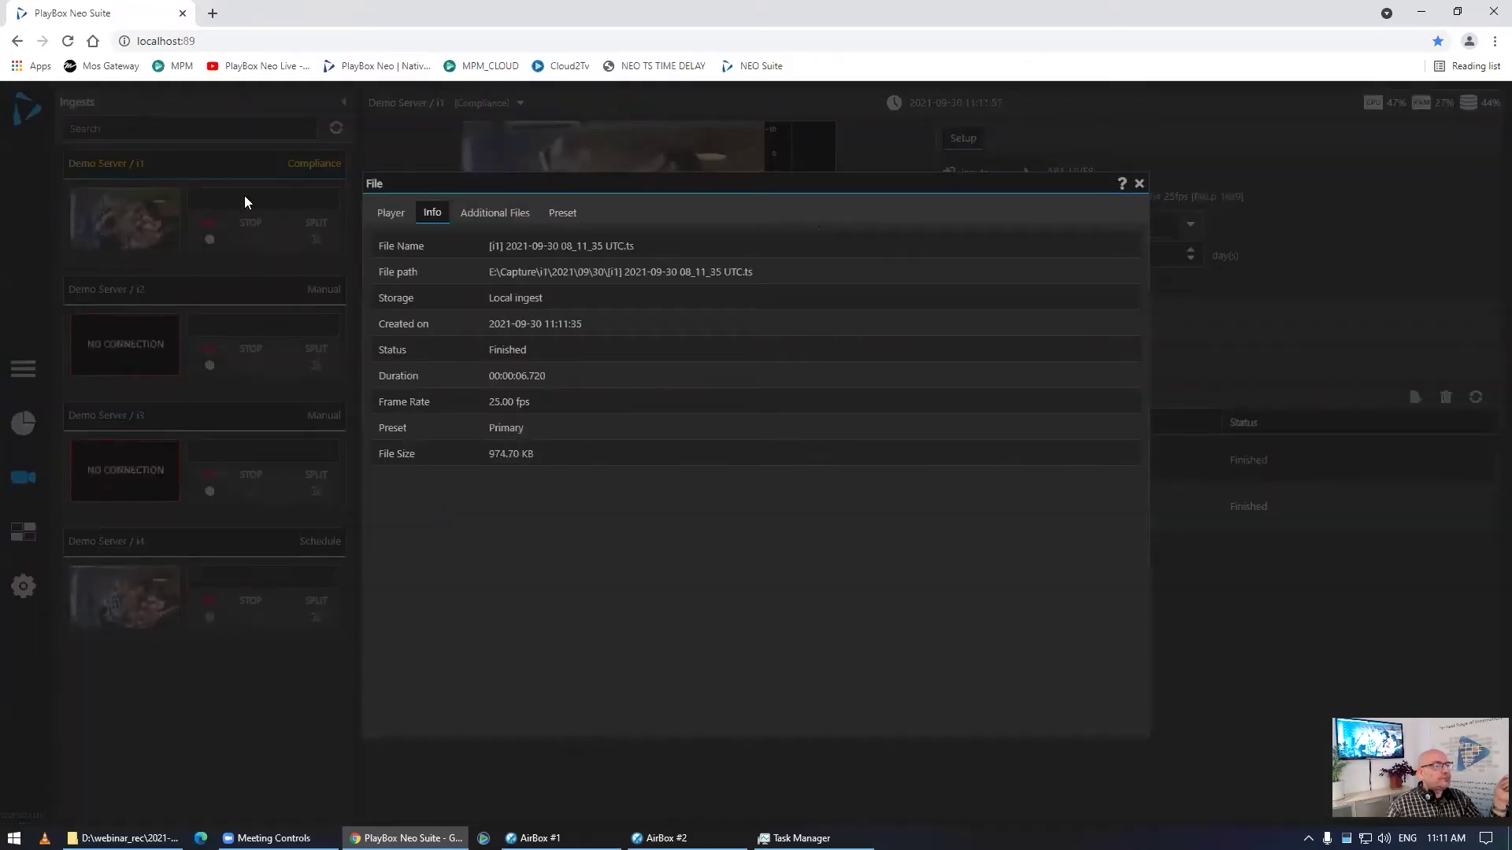
pyautogui.click(389, 213)
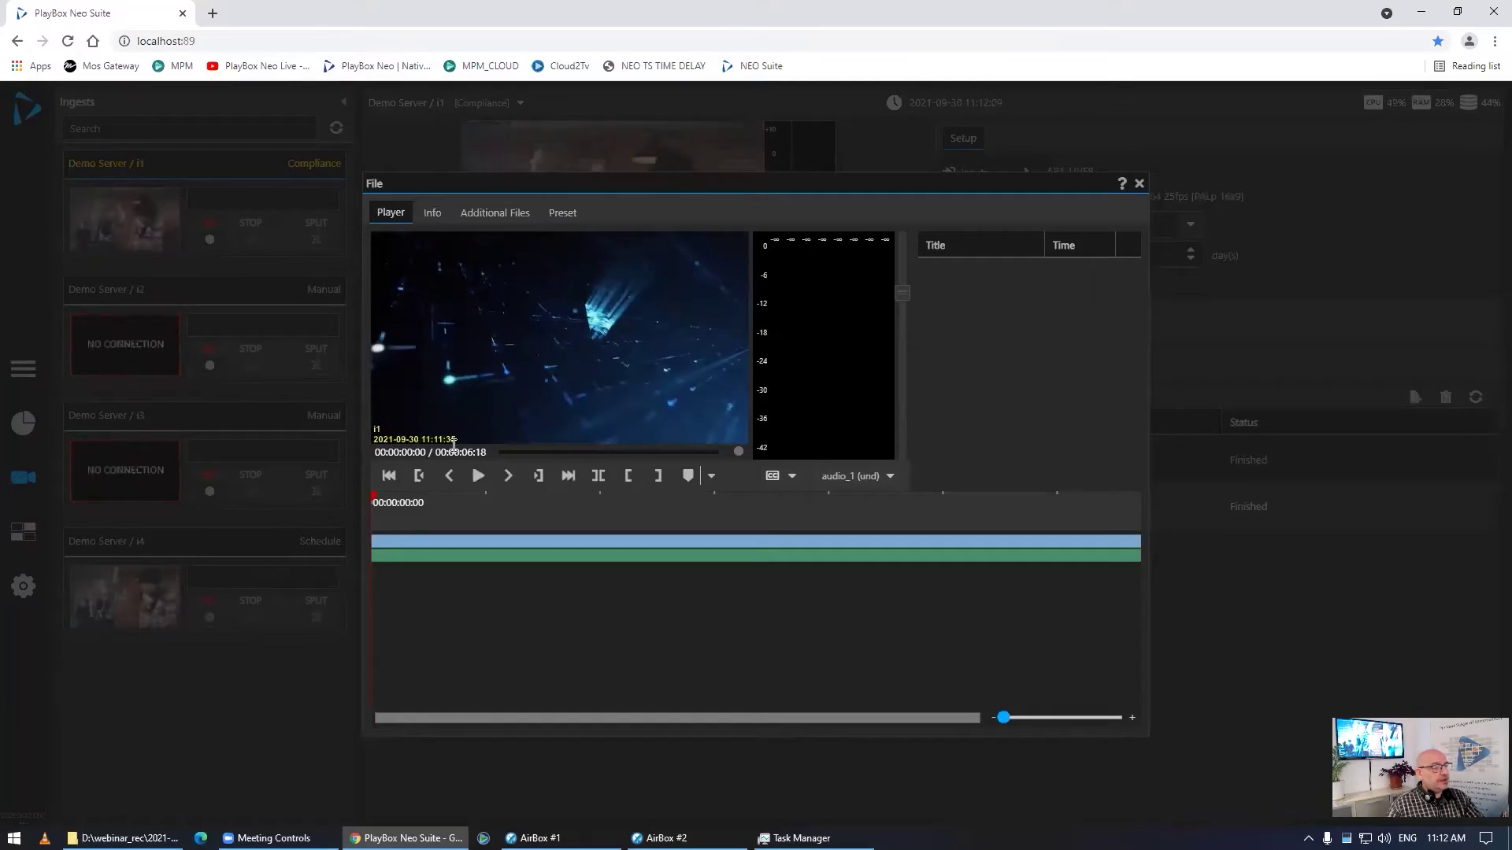
pyautogui.tripleClick(526, 450)
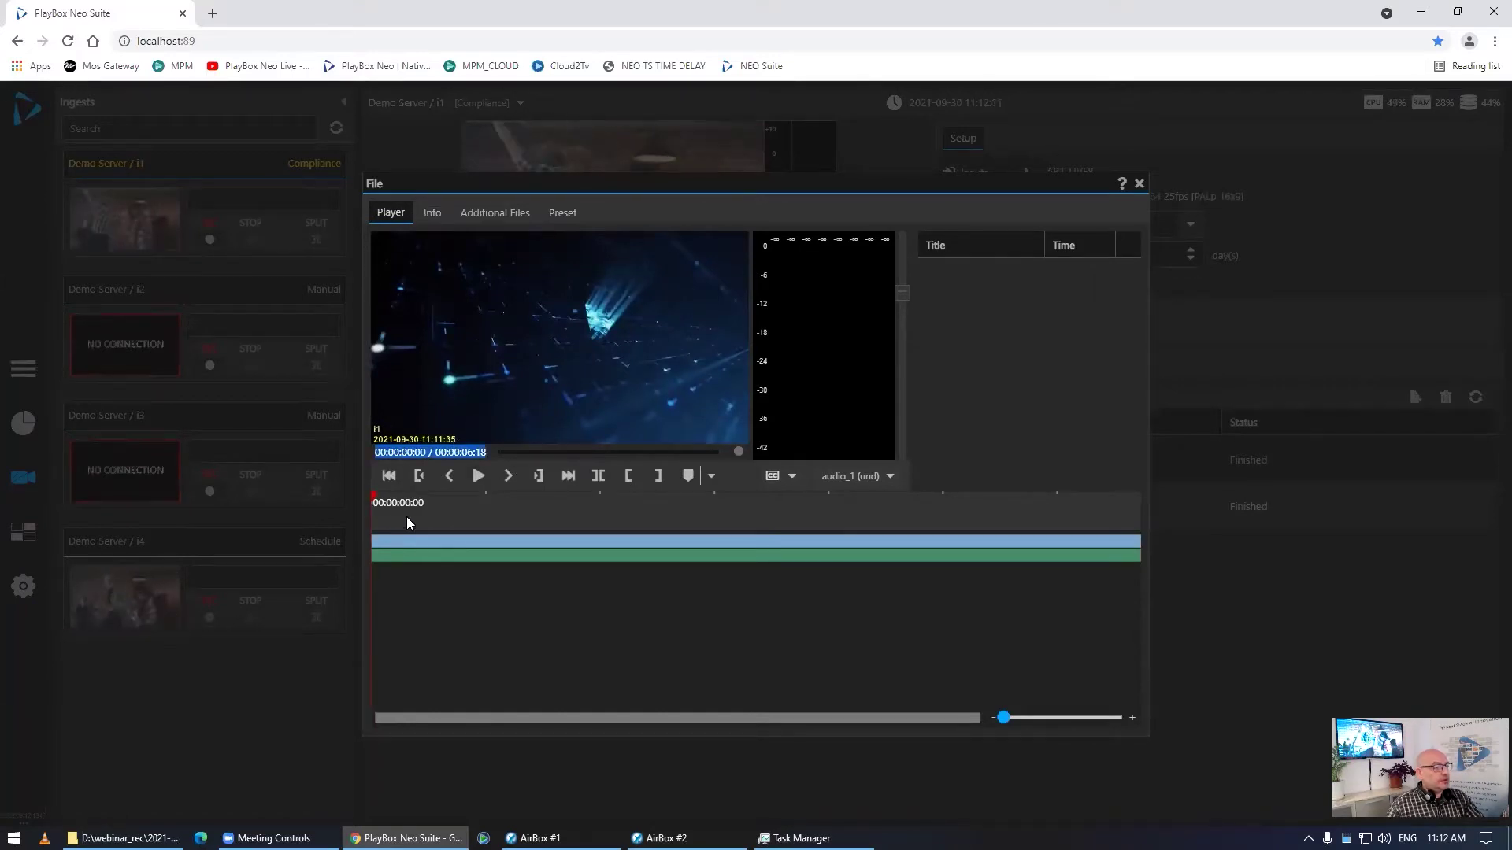
pyautogui.moveTo(378, 499); pyautogui.dragTo(774, 505)
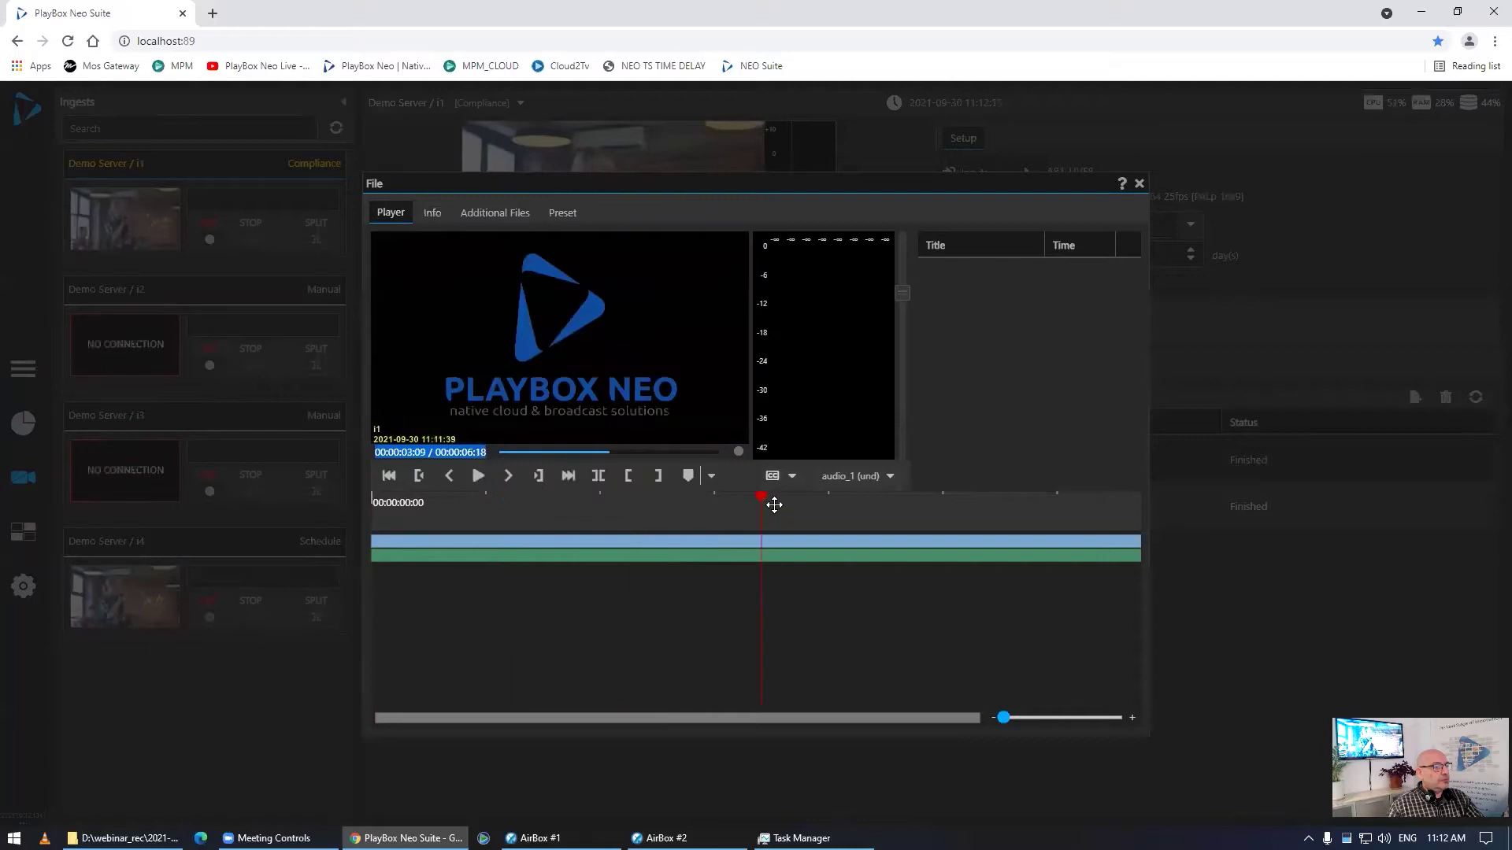
pyautogui.moveTo(677, 505); pyautogui.dragTo(566, 557)
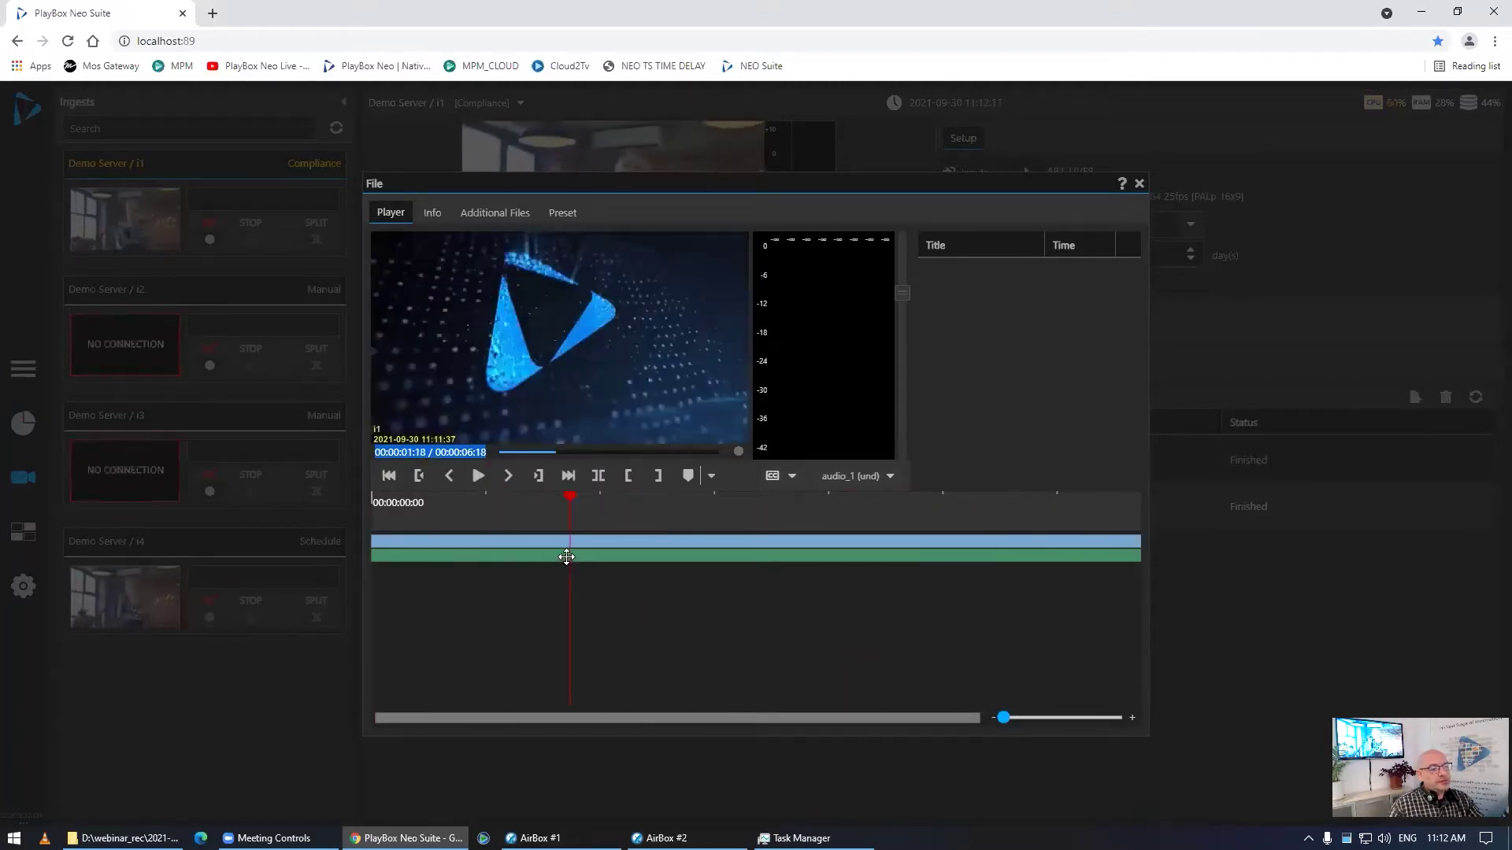
pyautogui.click(1138, 185)
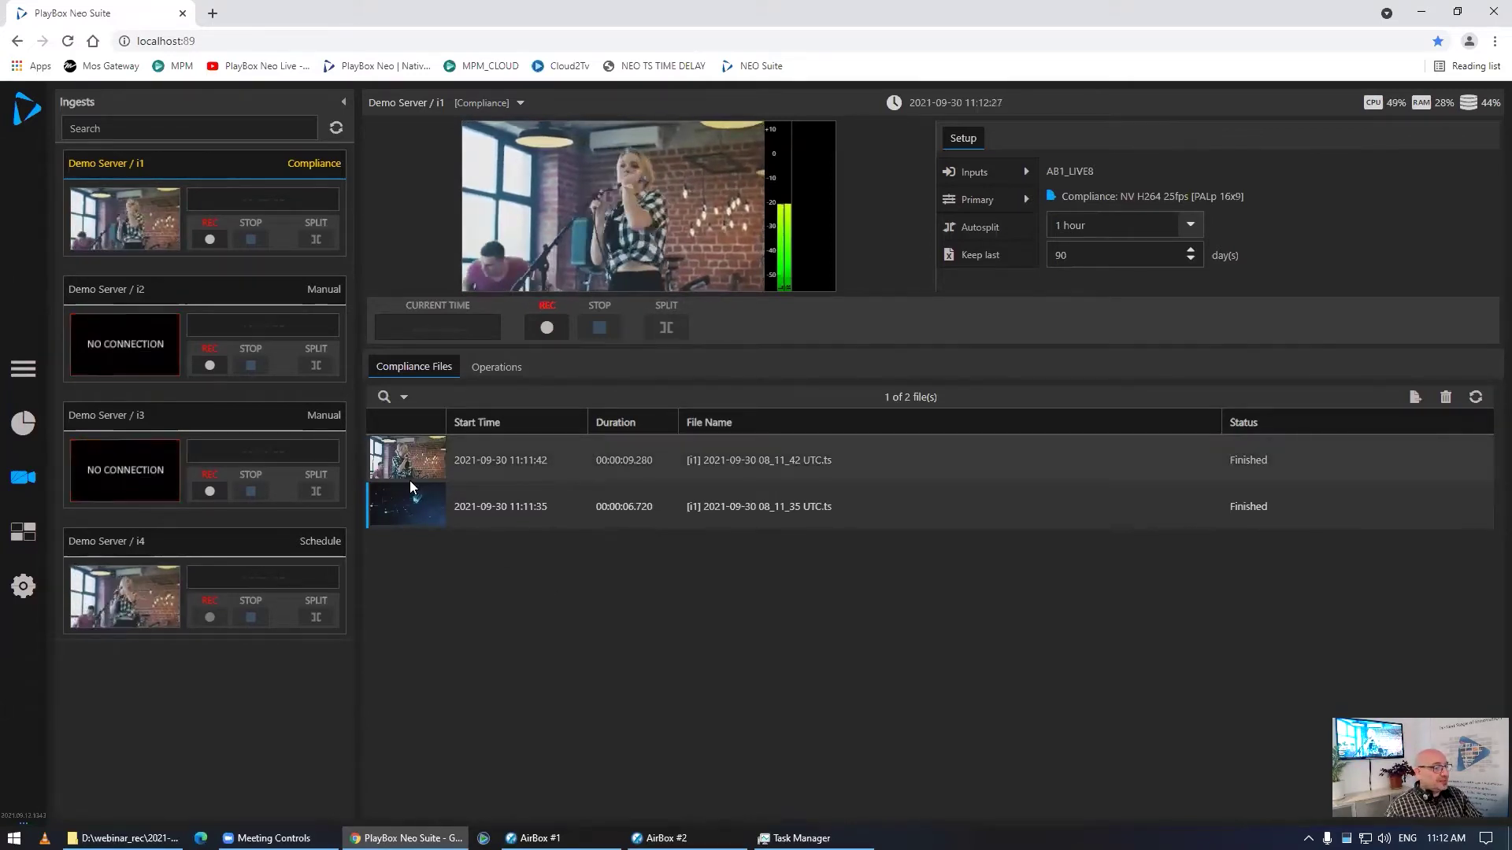
# Remove all recorded compliance files of ingest i1 and confirm the removal.
pyautogui.click(1446, 398)
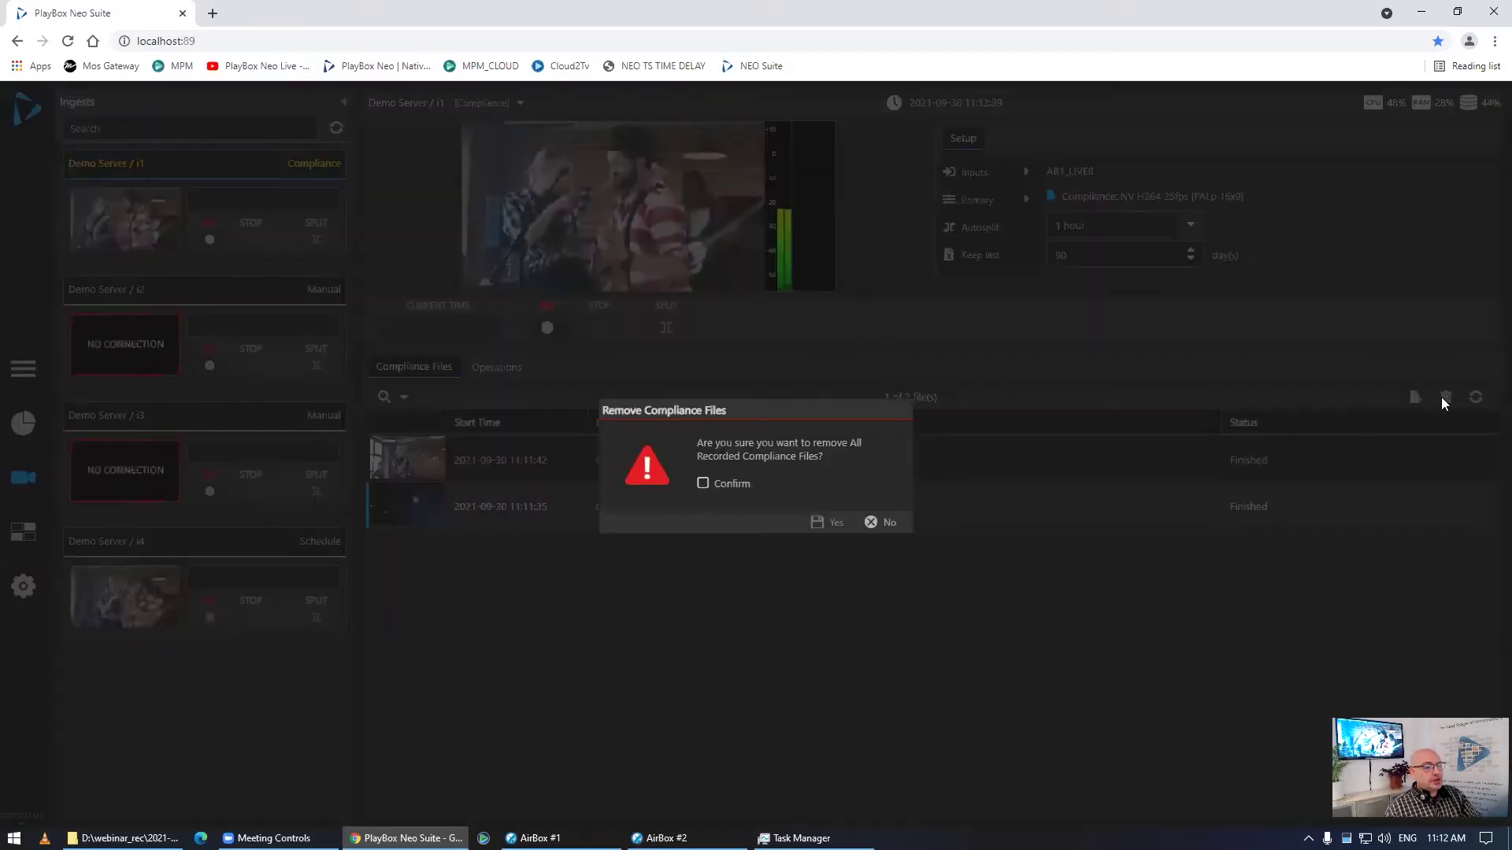
pyautogui.click(829, 522)
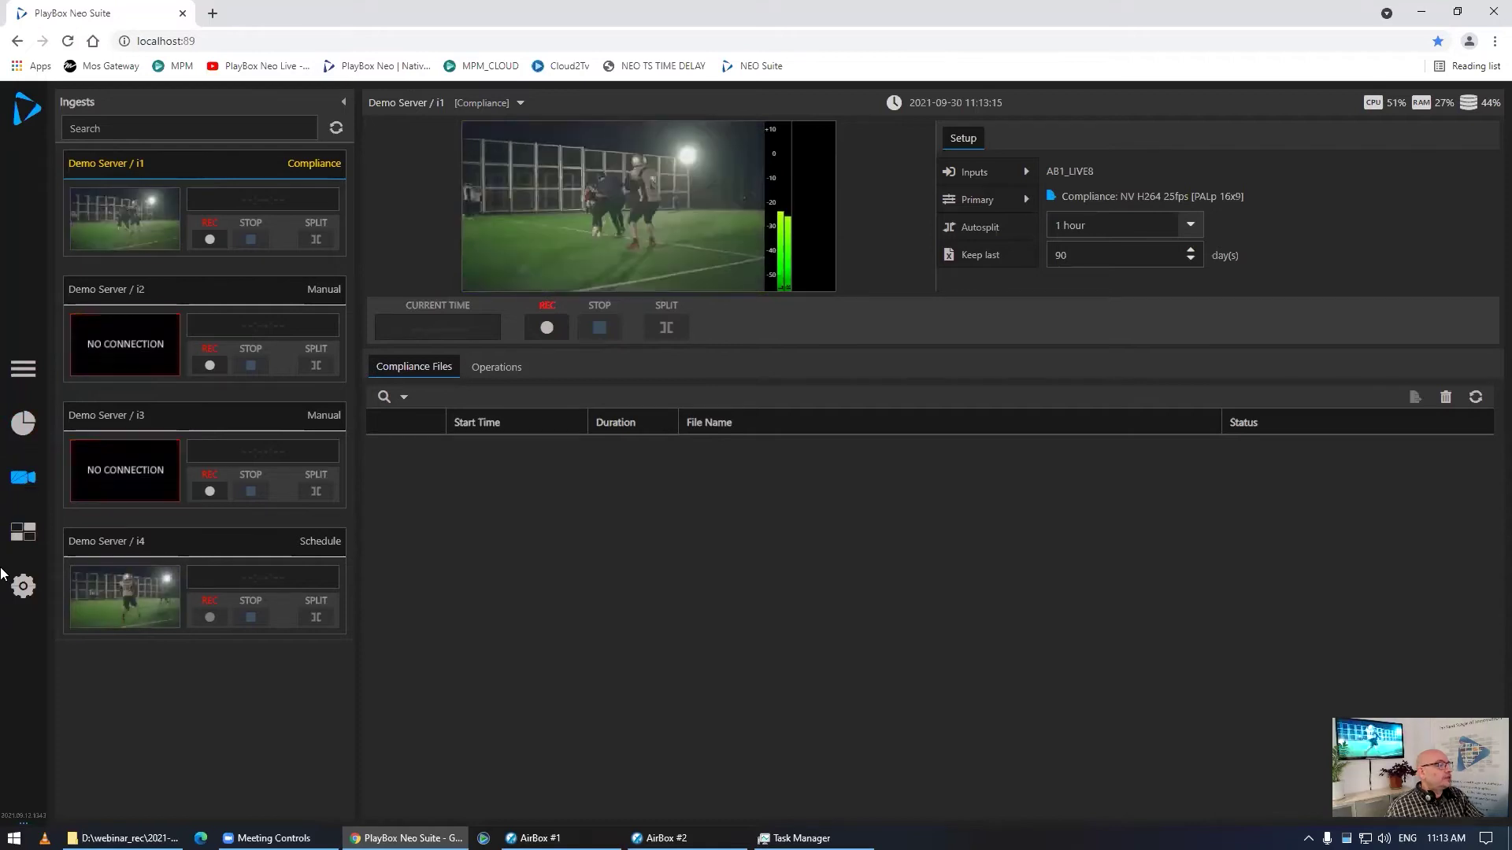
# Show the multiviewer of the Demo Server, switch to AirBox #2 to stop its playback, and return to the multiviewer.
pyautogui.click(23, 533)
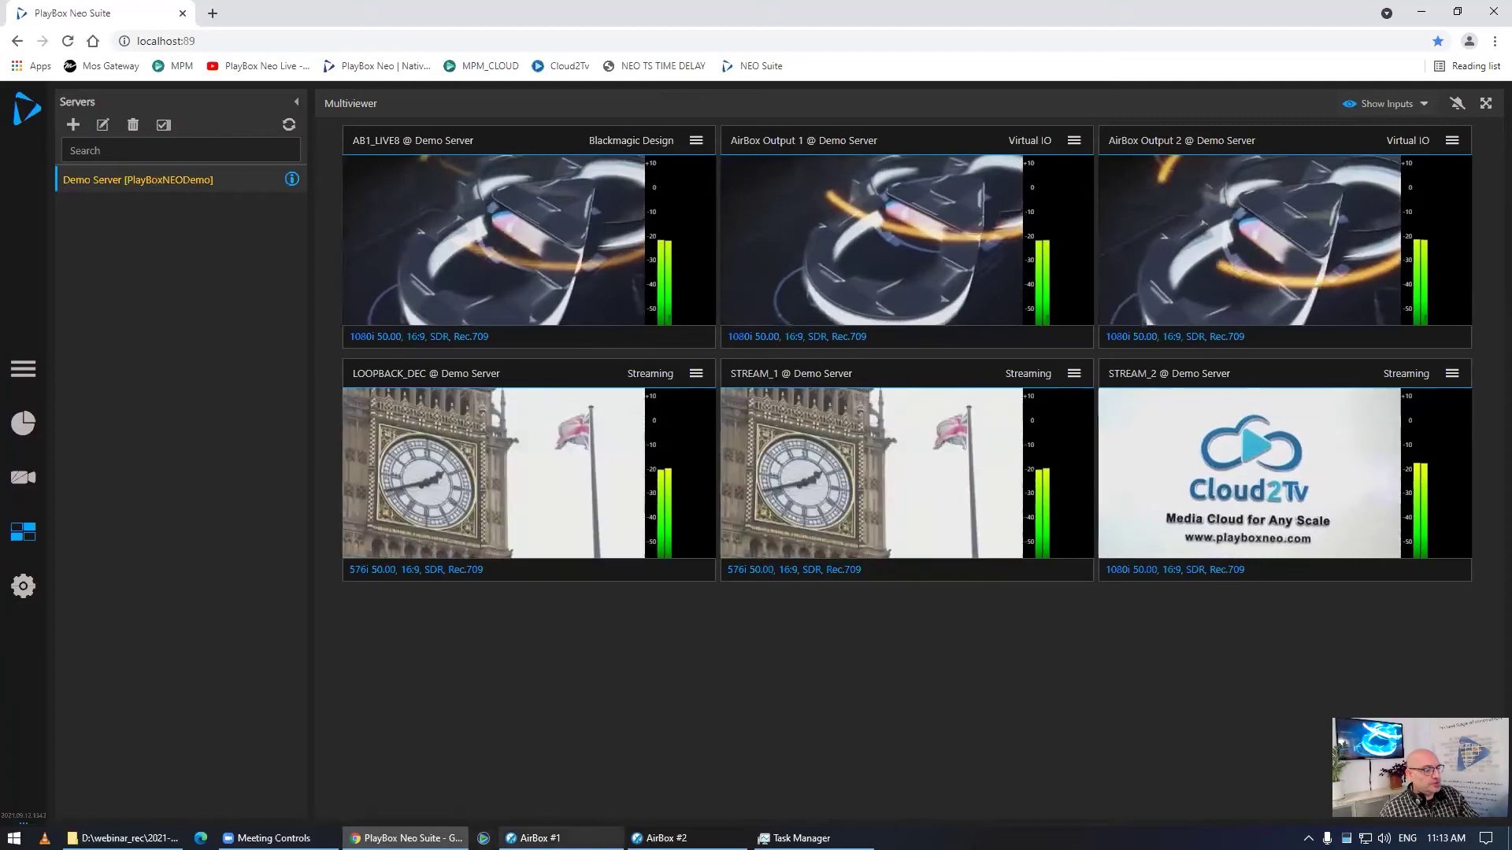
pyautogui.hotkey('alt', 'Tab')
pyautogui.hotkey('alt', 'Tab')
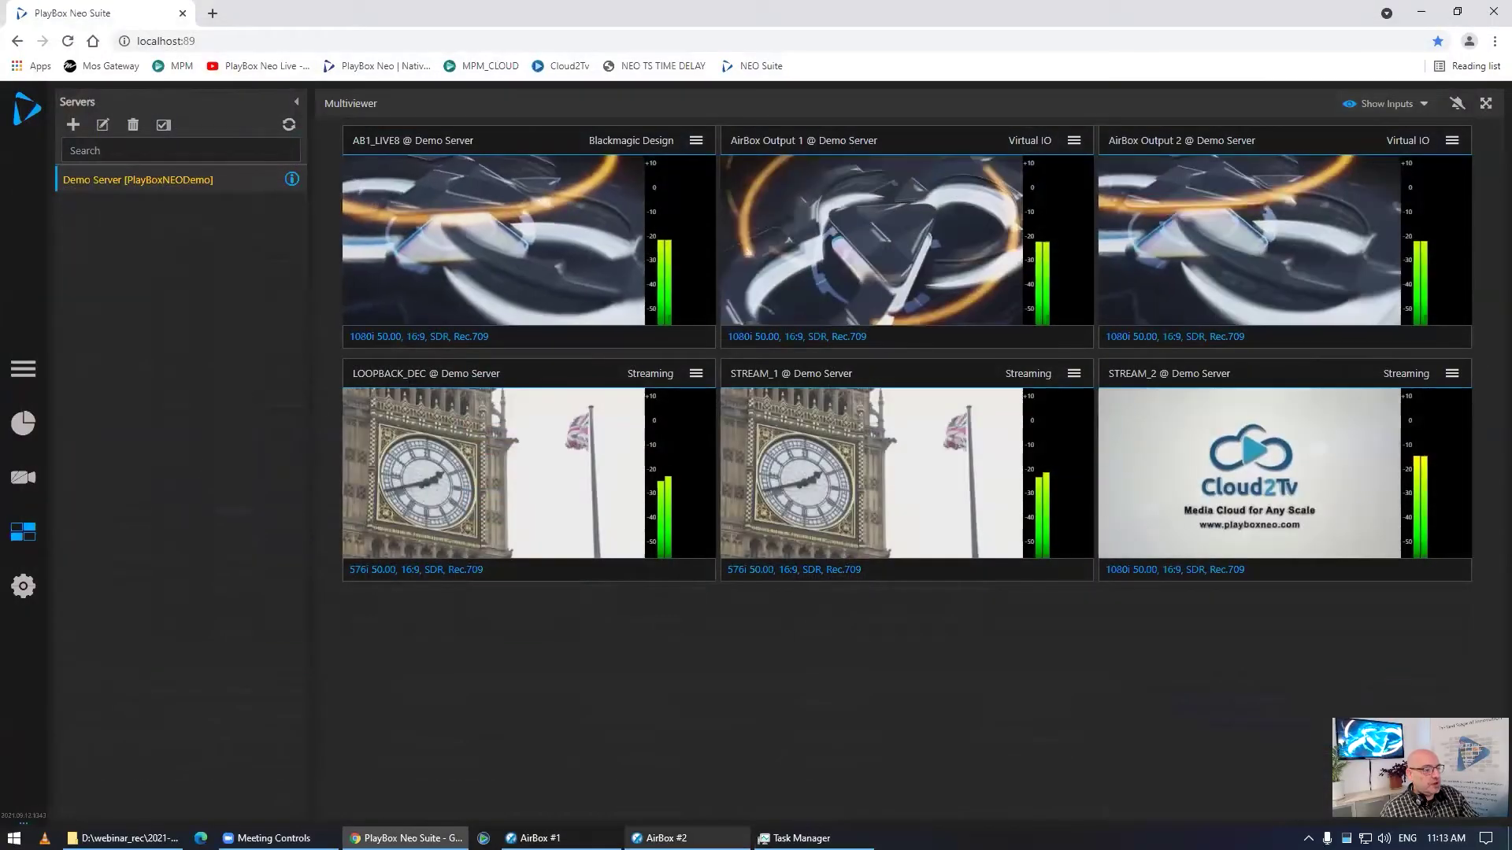
pyautogui.click(684, 838)
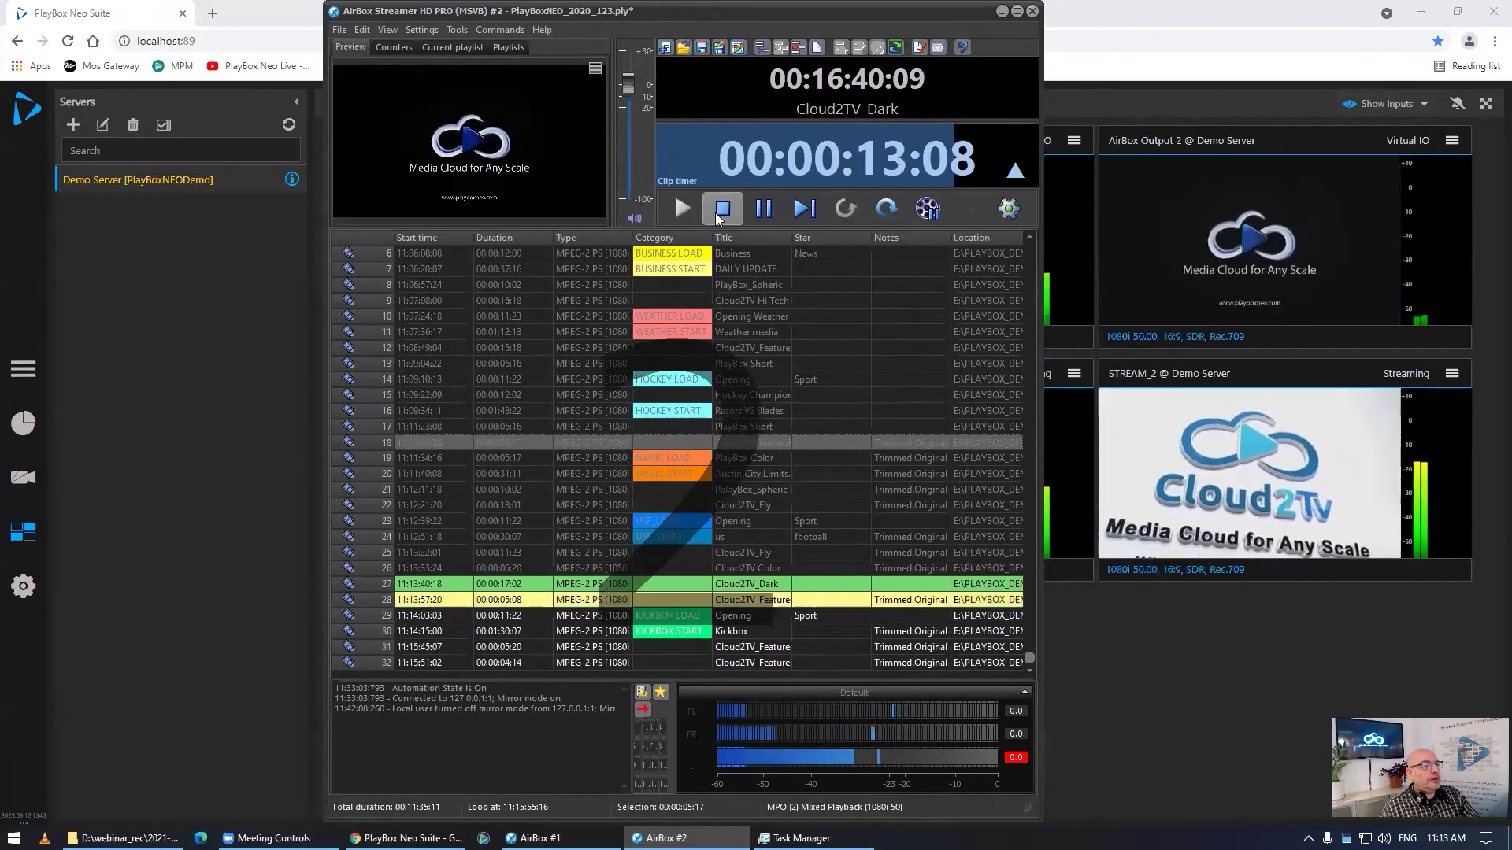
pyautogui.click(721, 208)
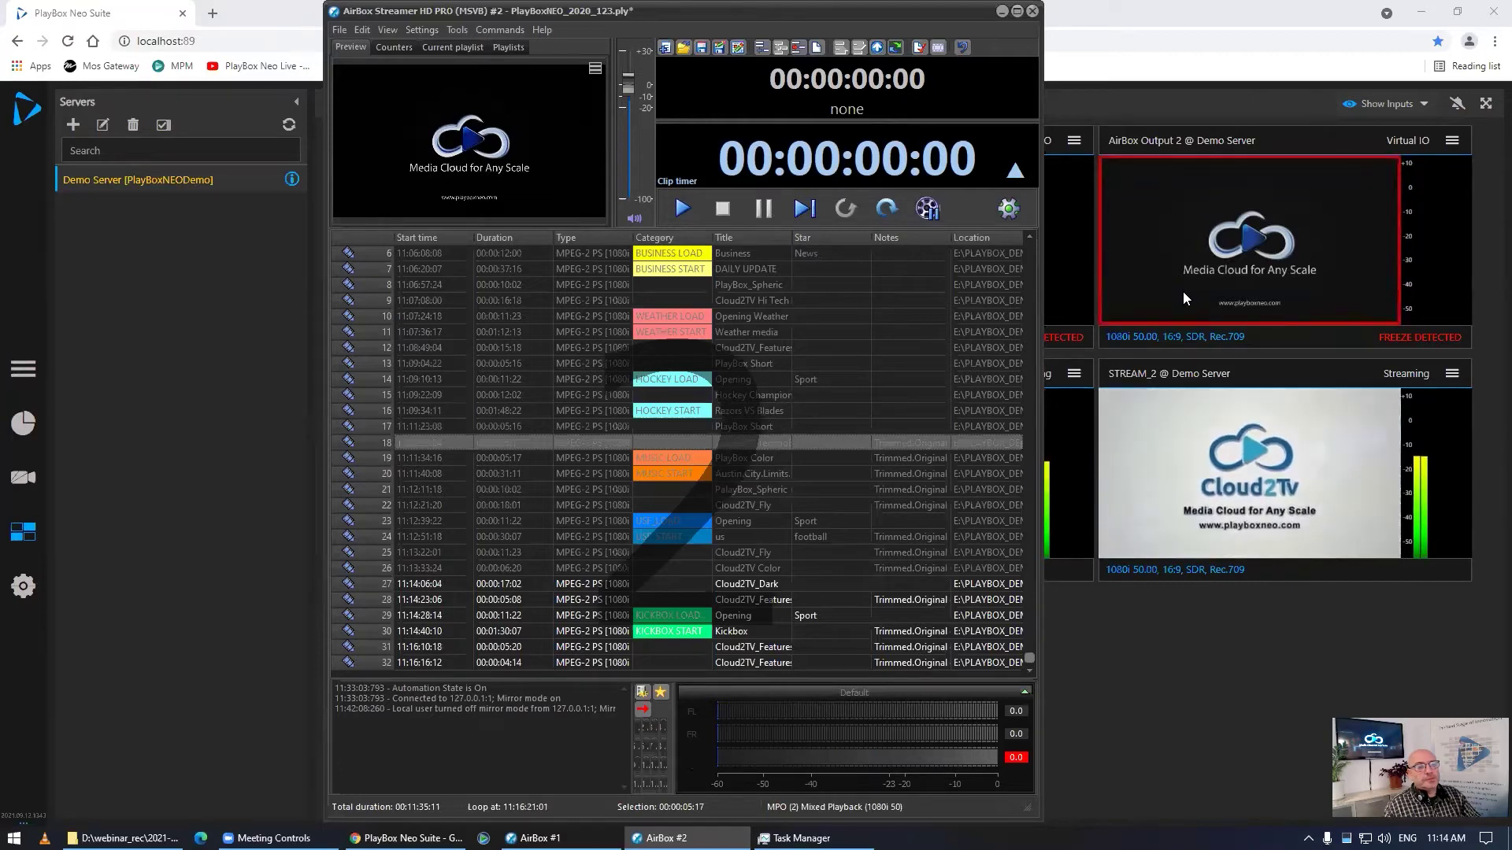
pyautogui.click(1425, 150)
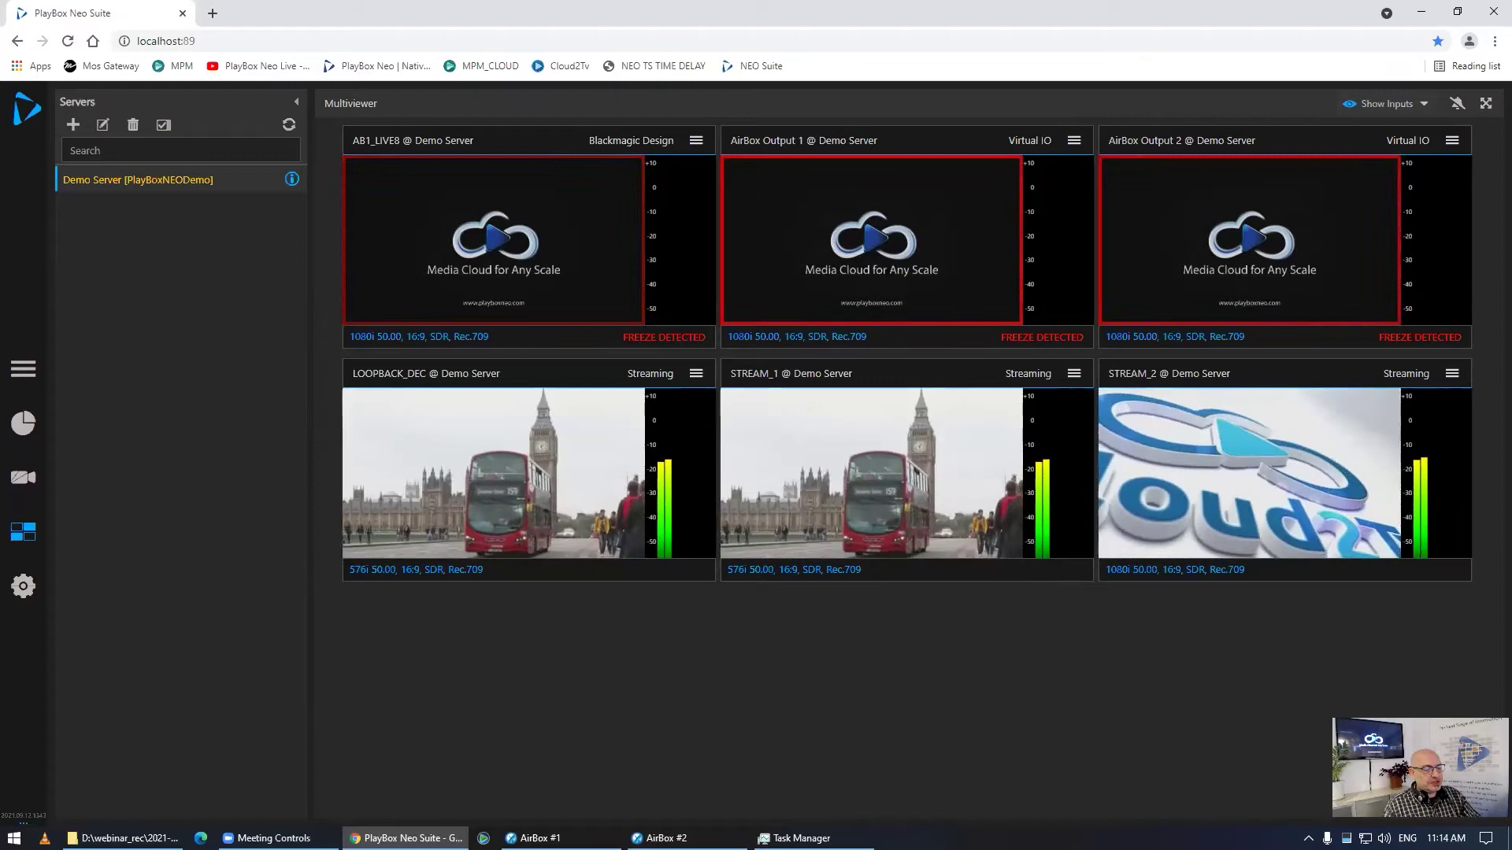
# Switch to AirBox #2, restart its playback and minimize it to return to the multiviewer.
pyautogui.hotkey('alt', 'Tab')
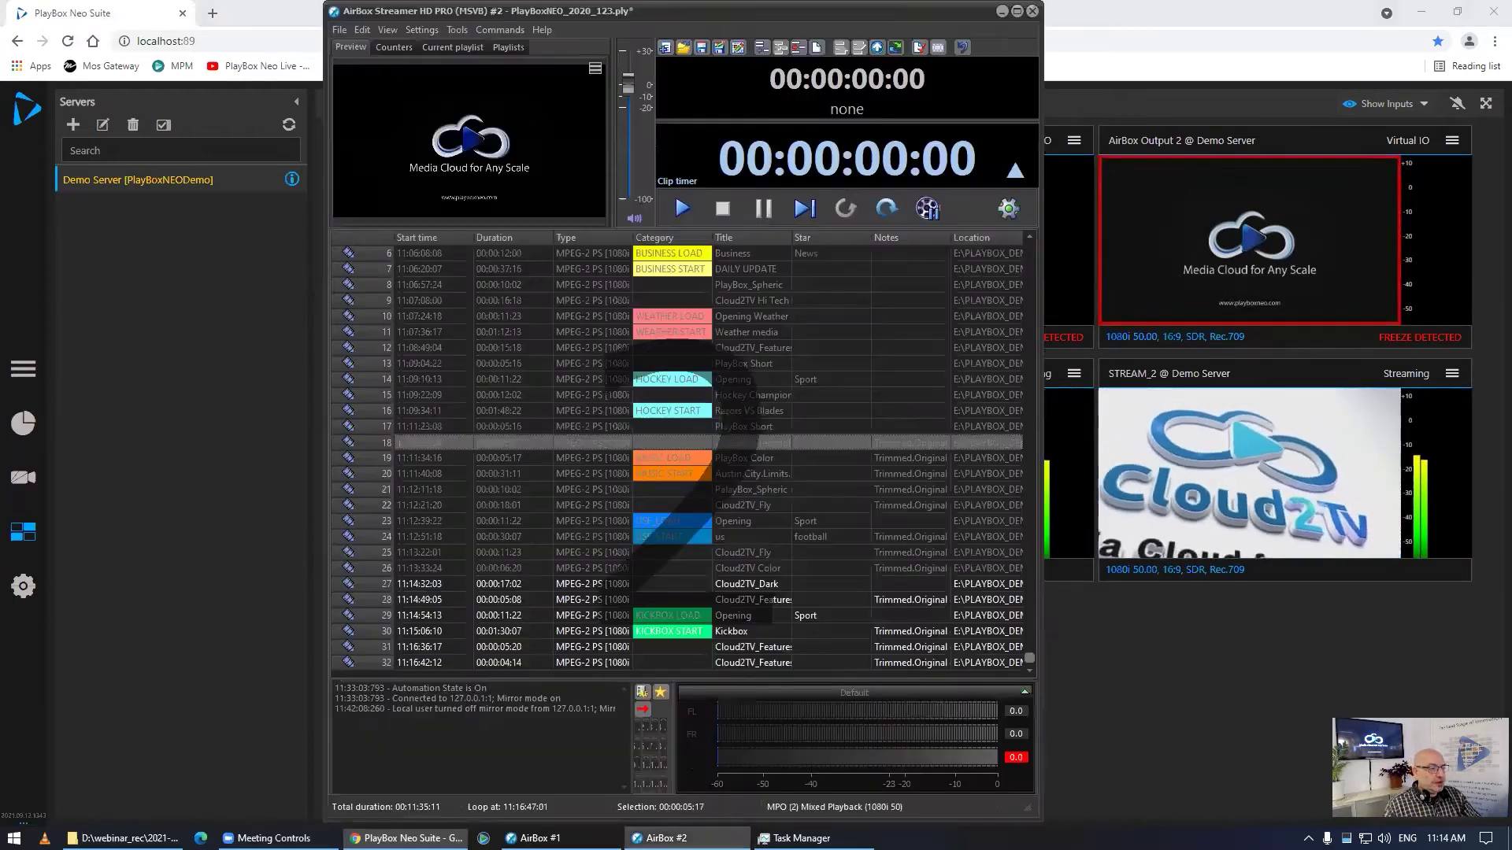
pyautogui.click(692, 211)
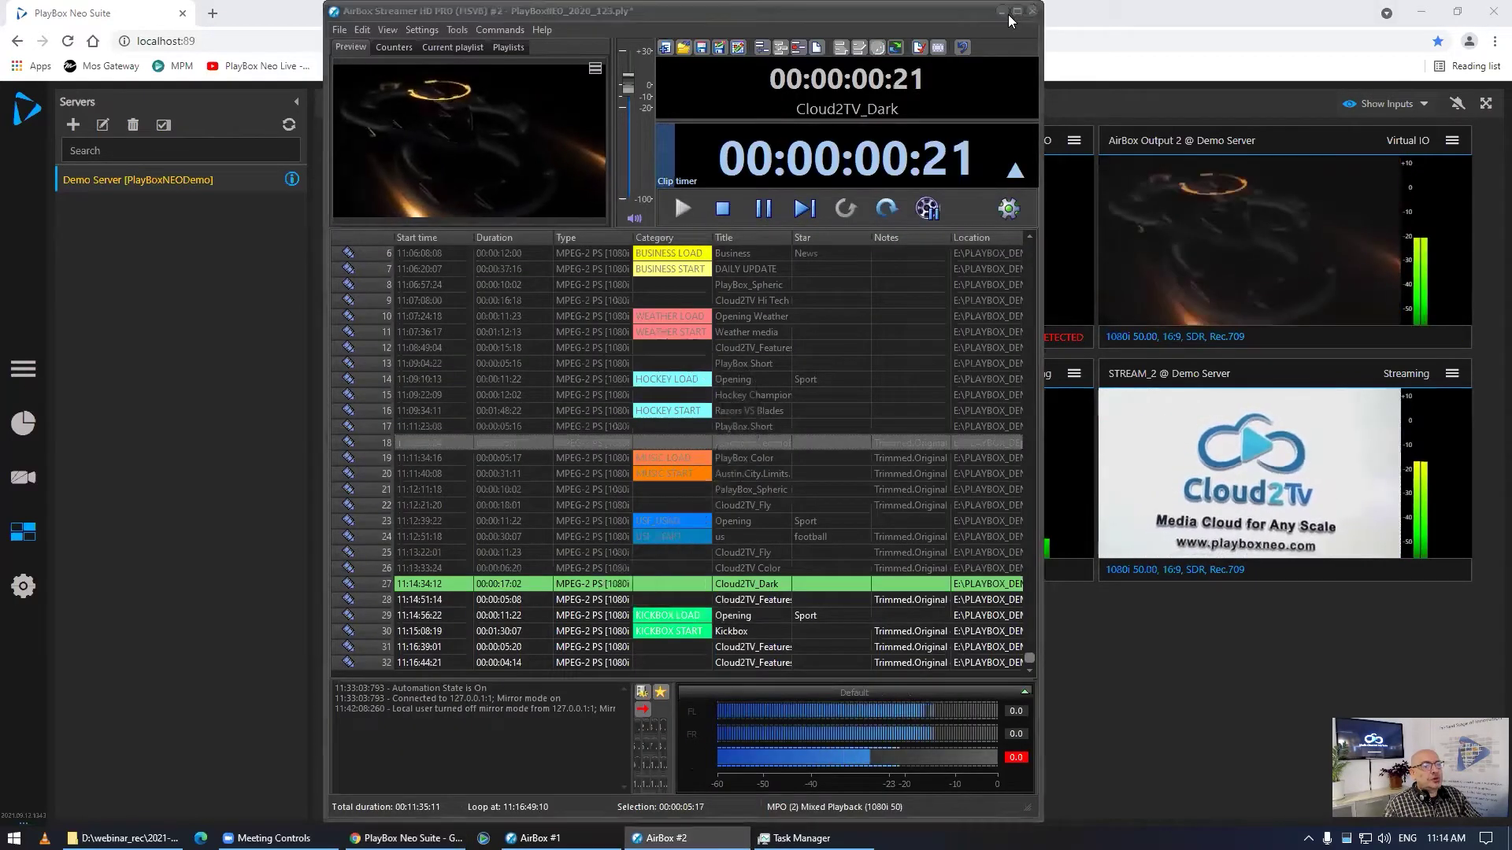
pyautogui.click(1003, 12)
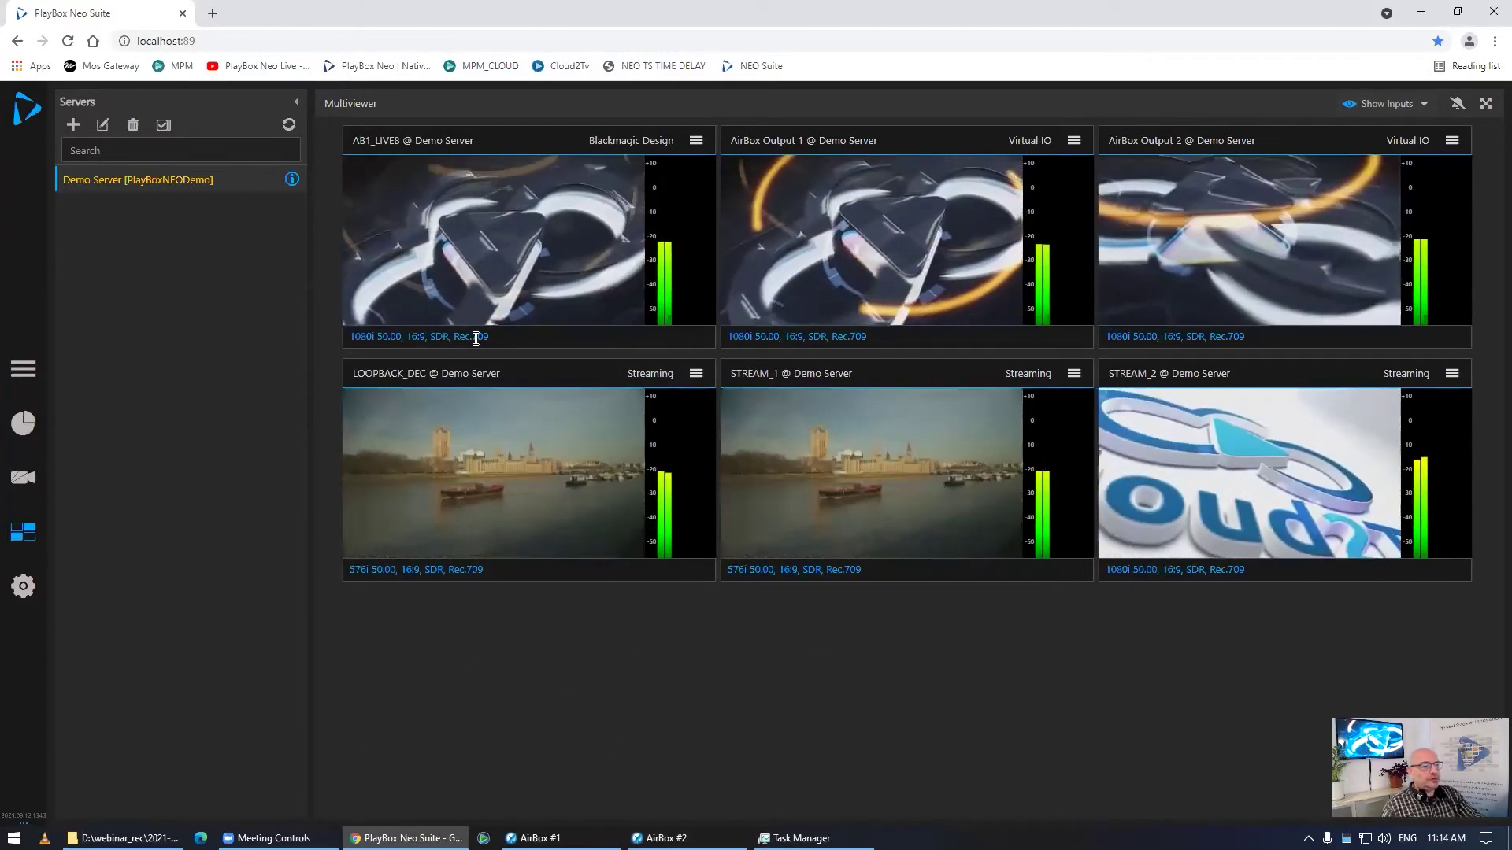
# View the multiviewer in full screen, examine which inputs can be shown without changing them, and leave full screen.
pyautogui.click(1486, 105)
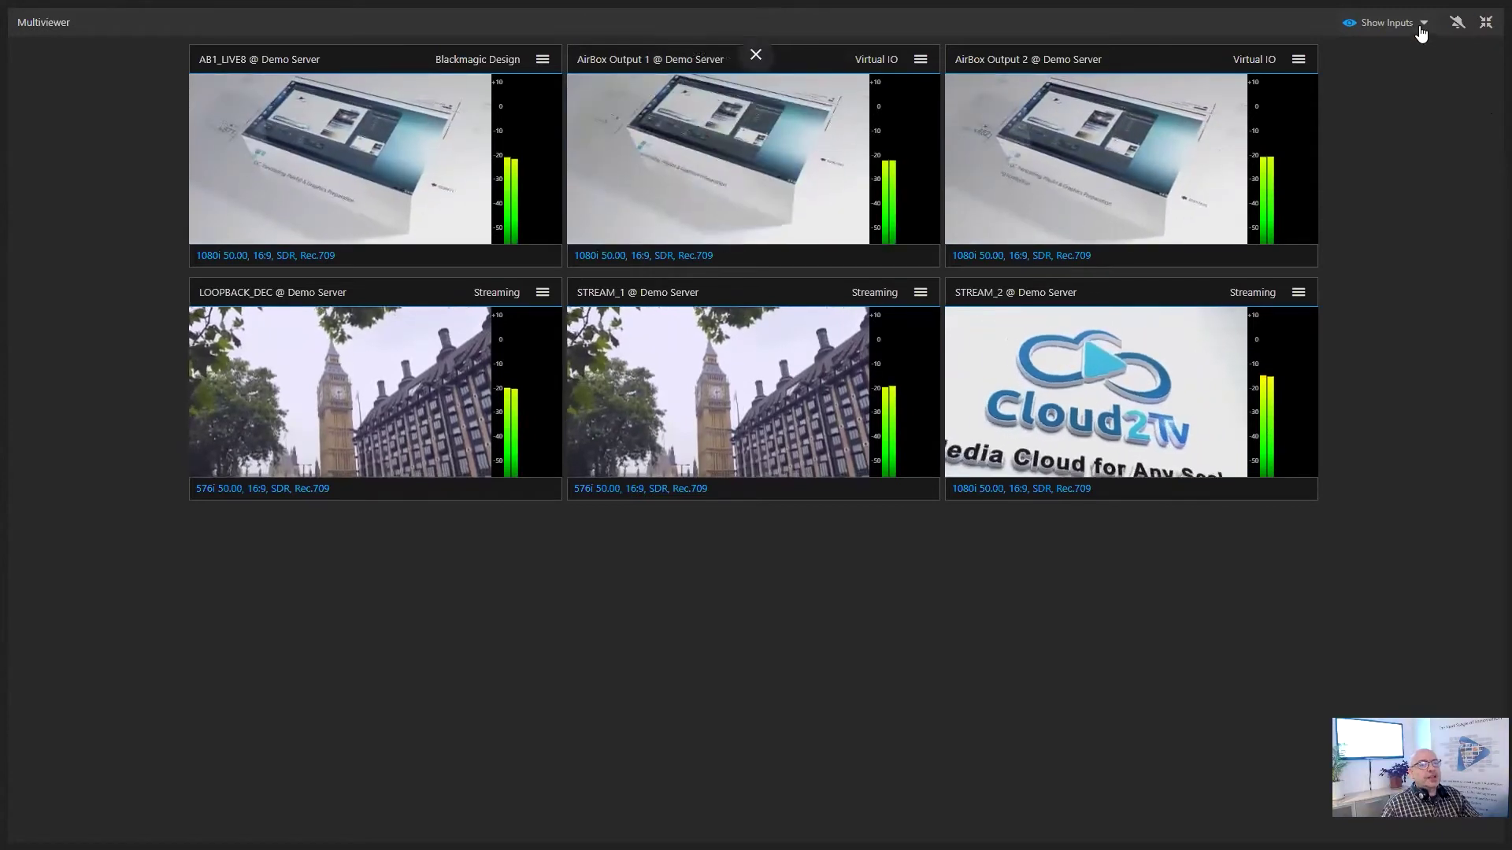
pyautogui.click(1422, 24)
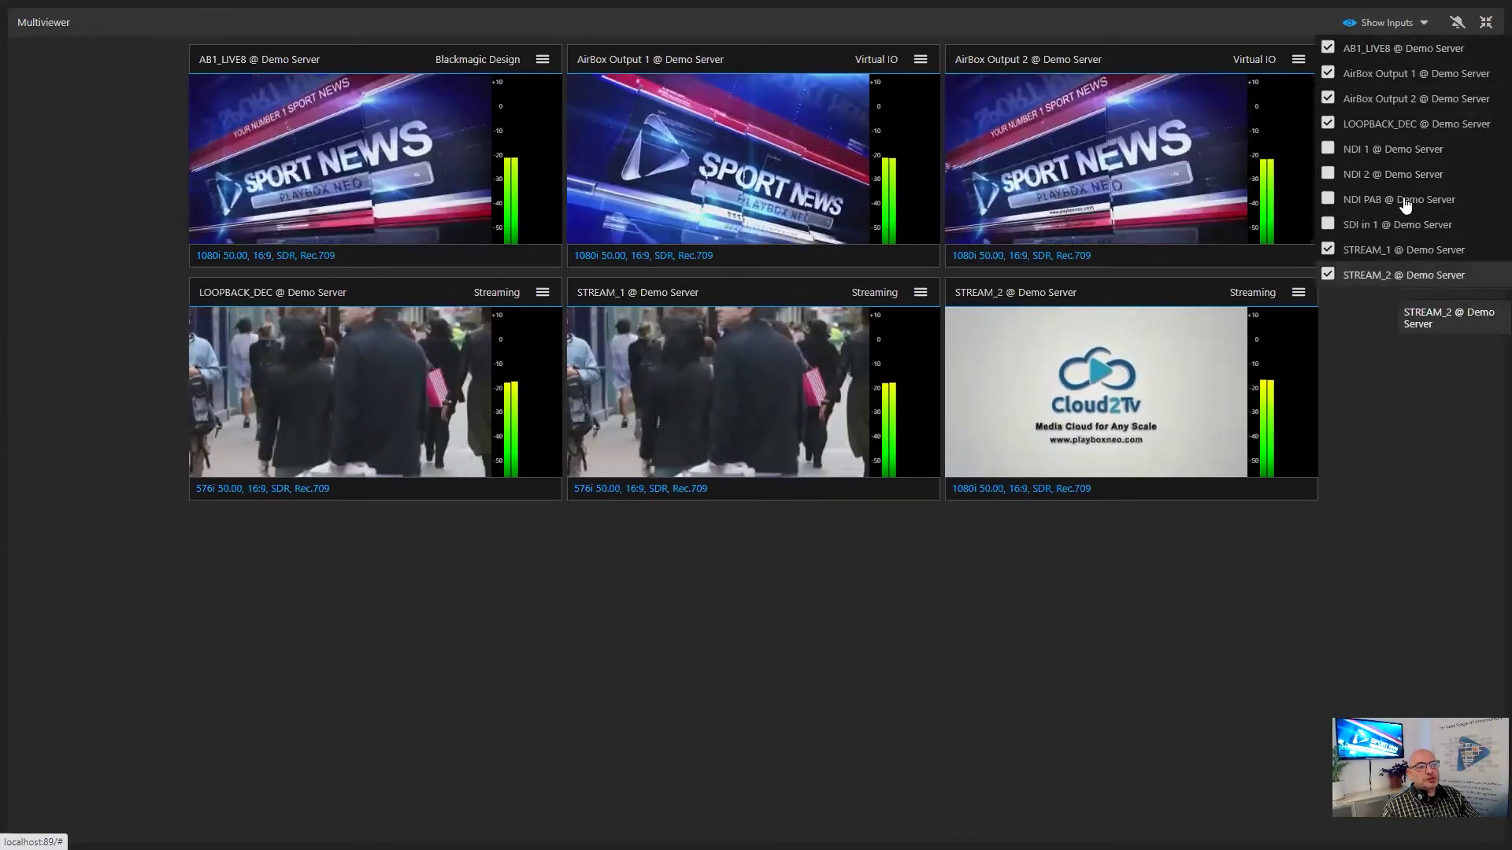
pyautogui.click(1422, 470)
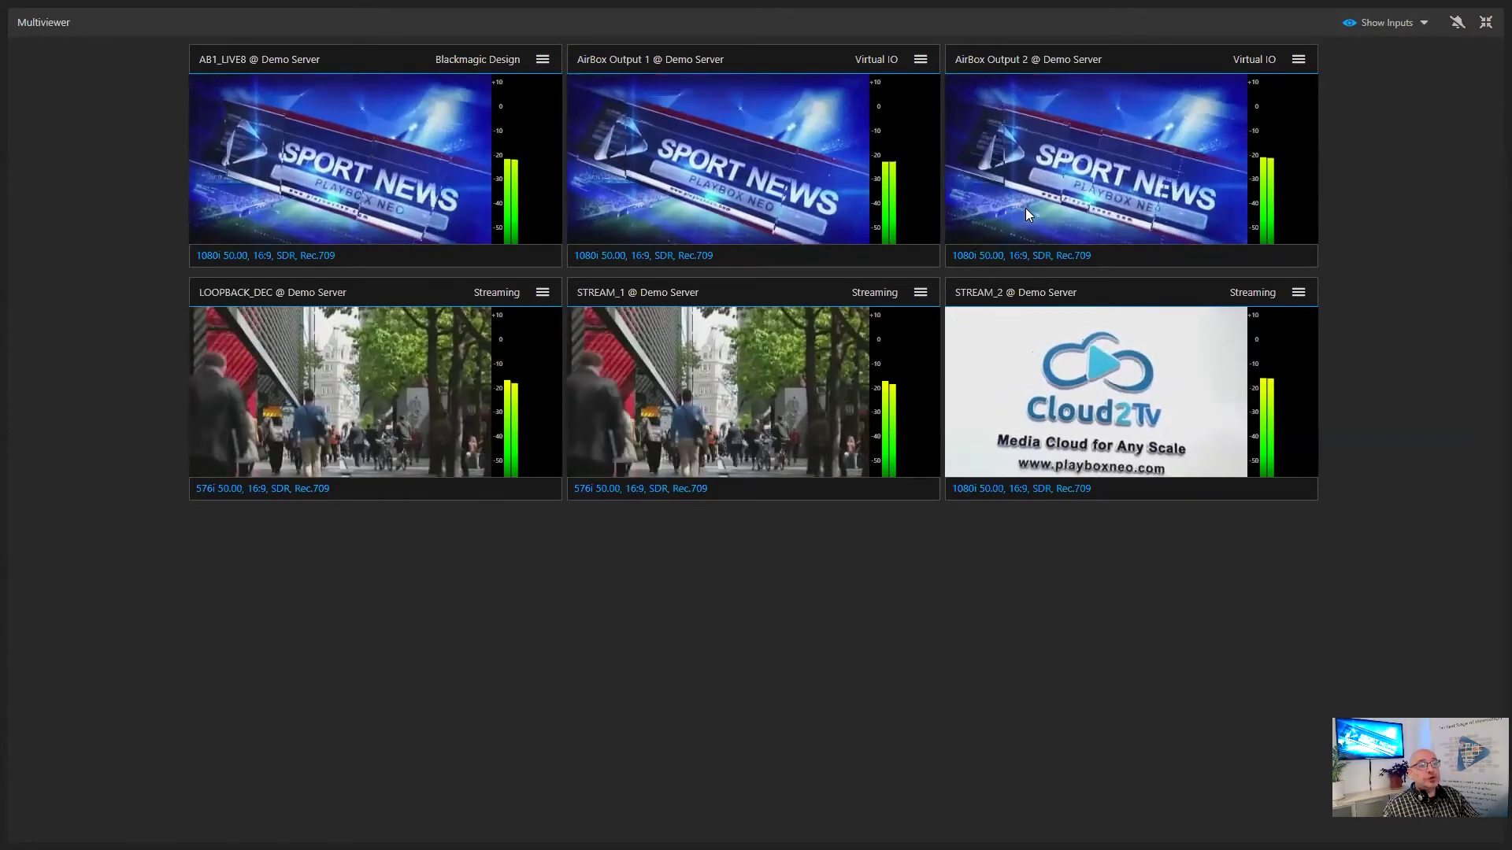
pyautogui.click(1485, 22)
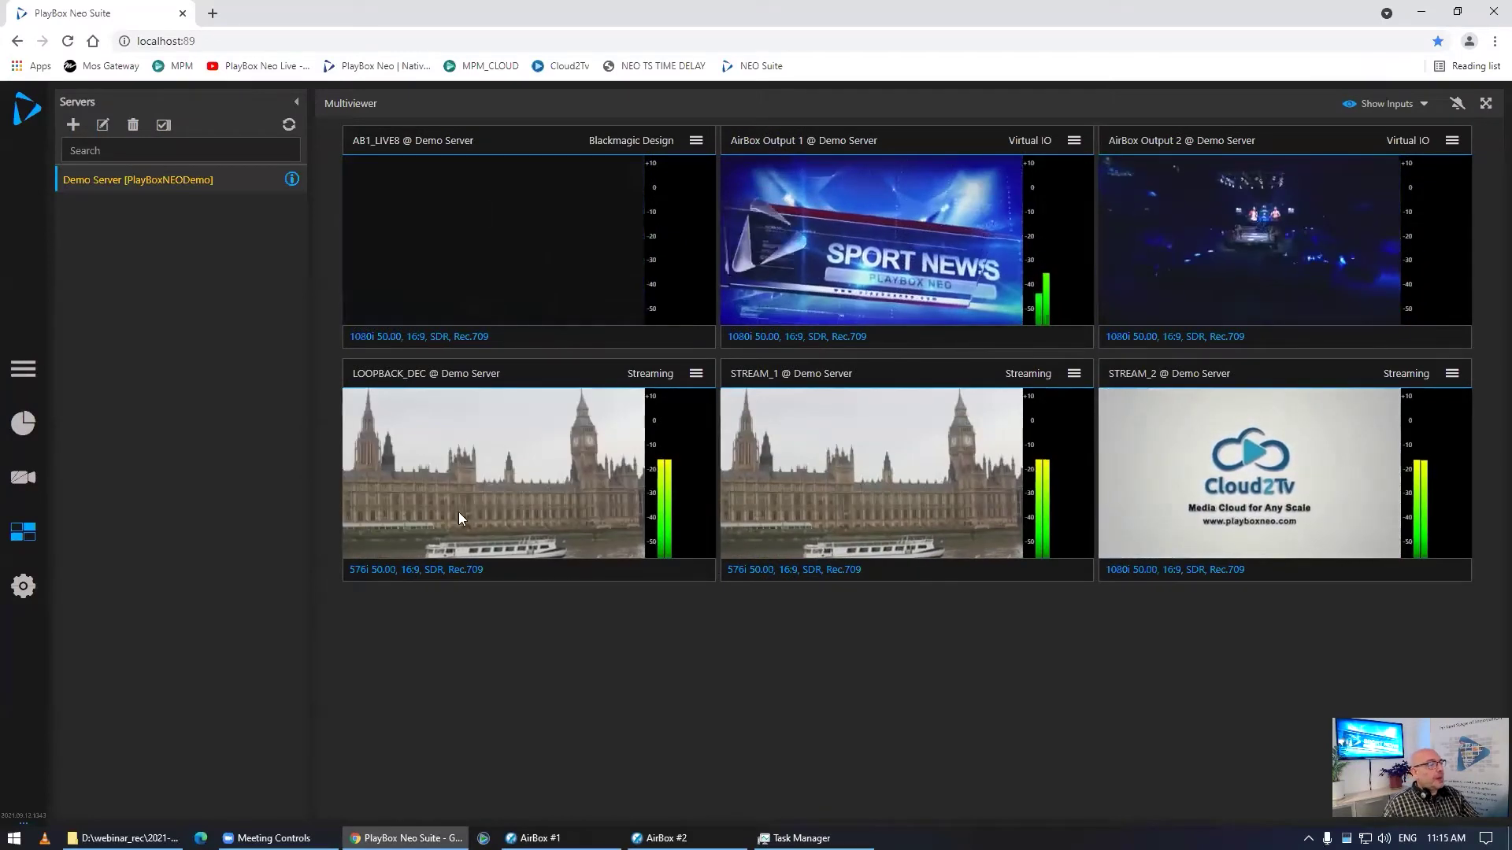
# Examine the available services in the Demo Server's I/O settings without choosing one.
pyautogui.click(24, 589)
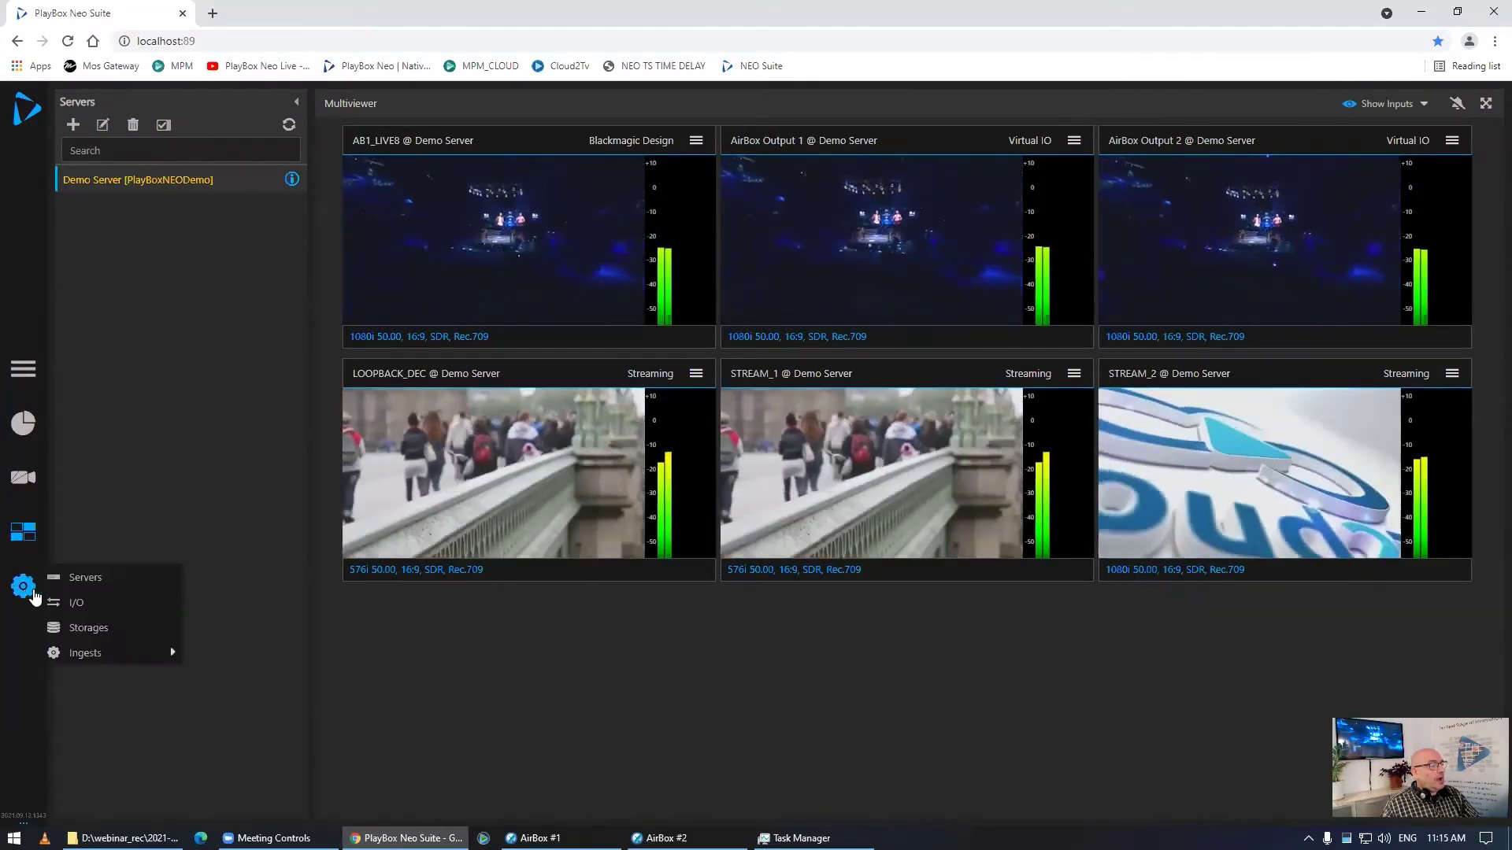
pyautogui.click(60, 600)
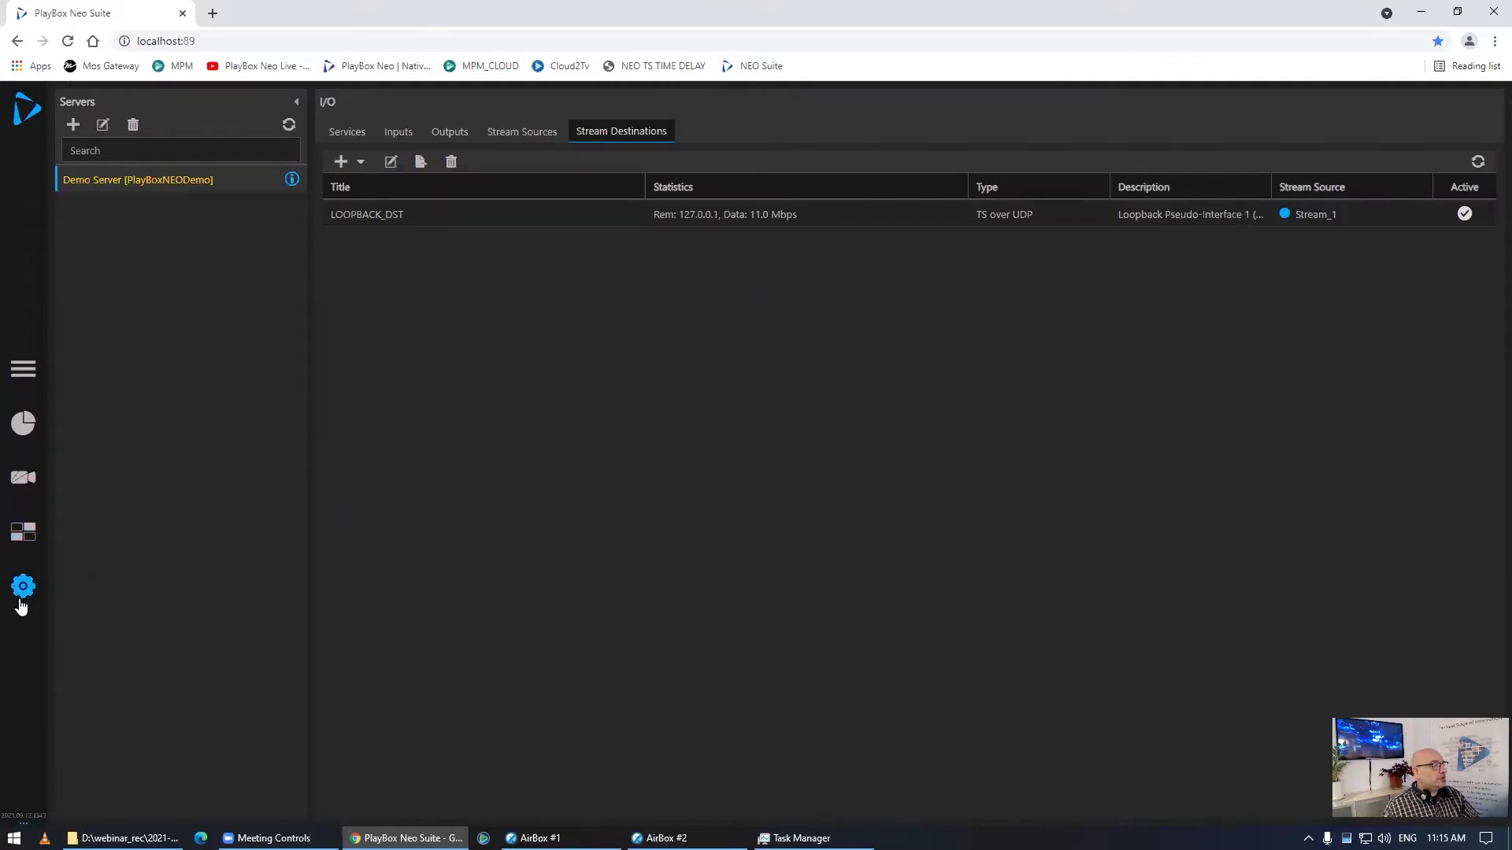
pyautogui.click(344, 139)
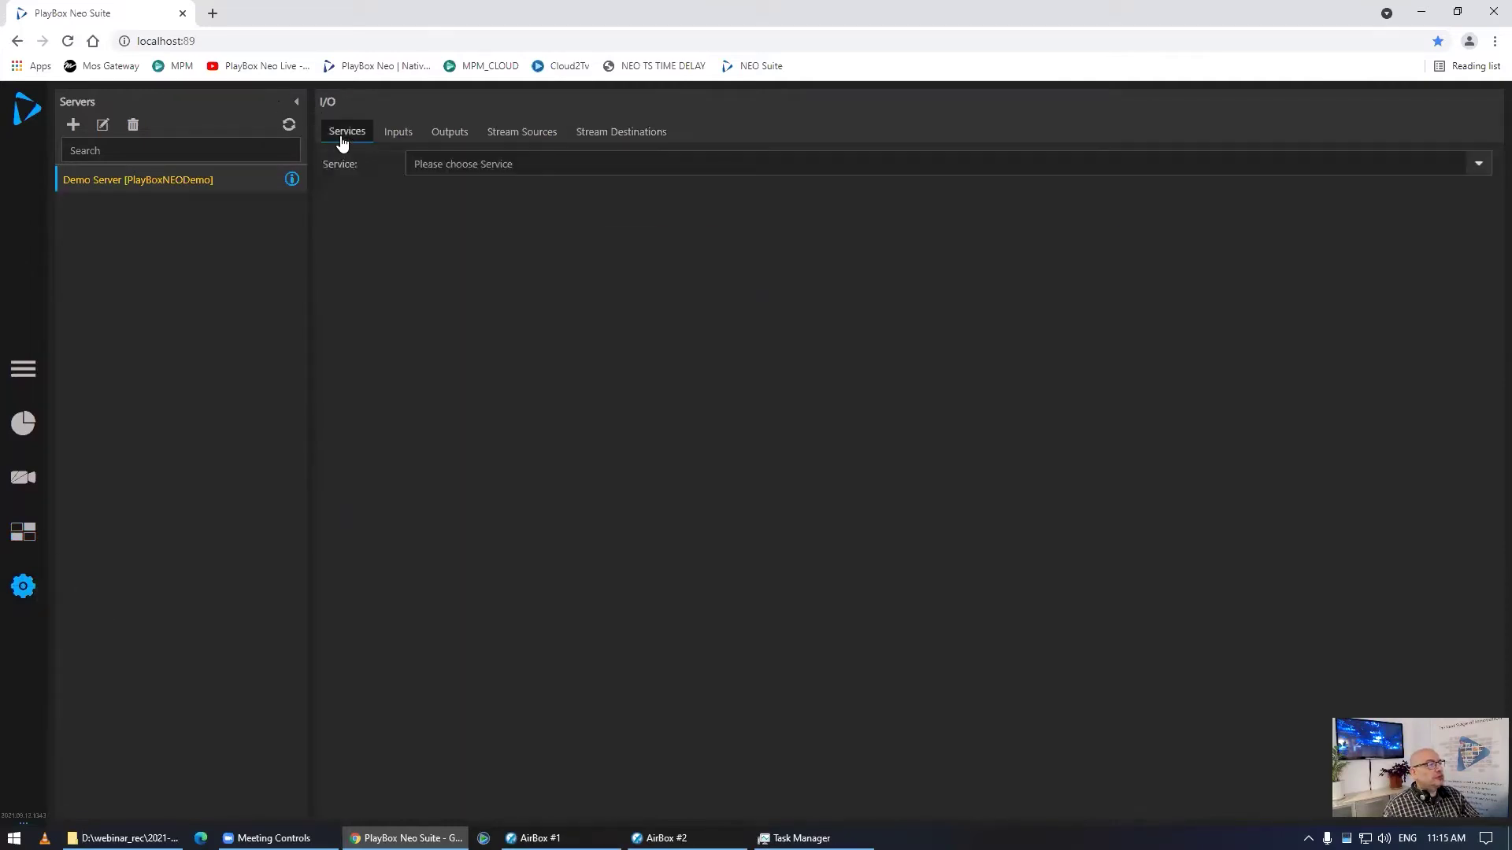
pyautogui.click(1477, 166)
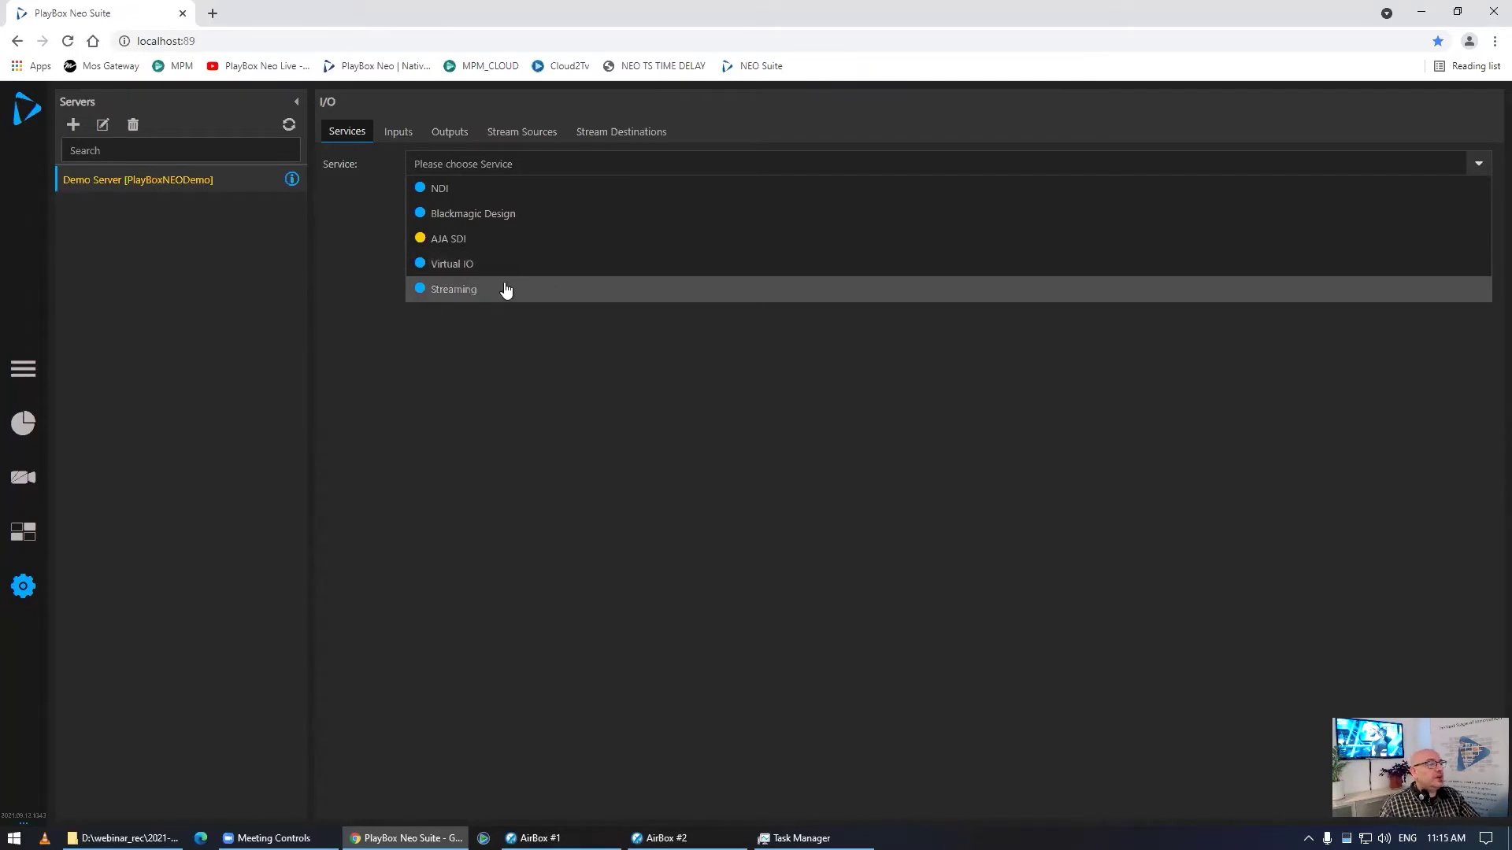
pyautogui.click(587, 102)
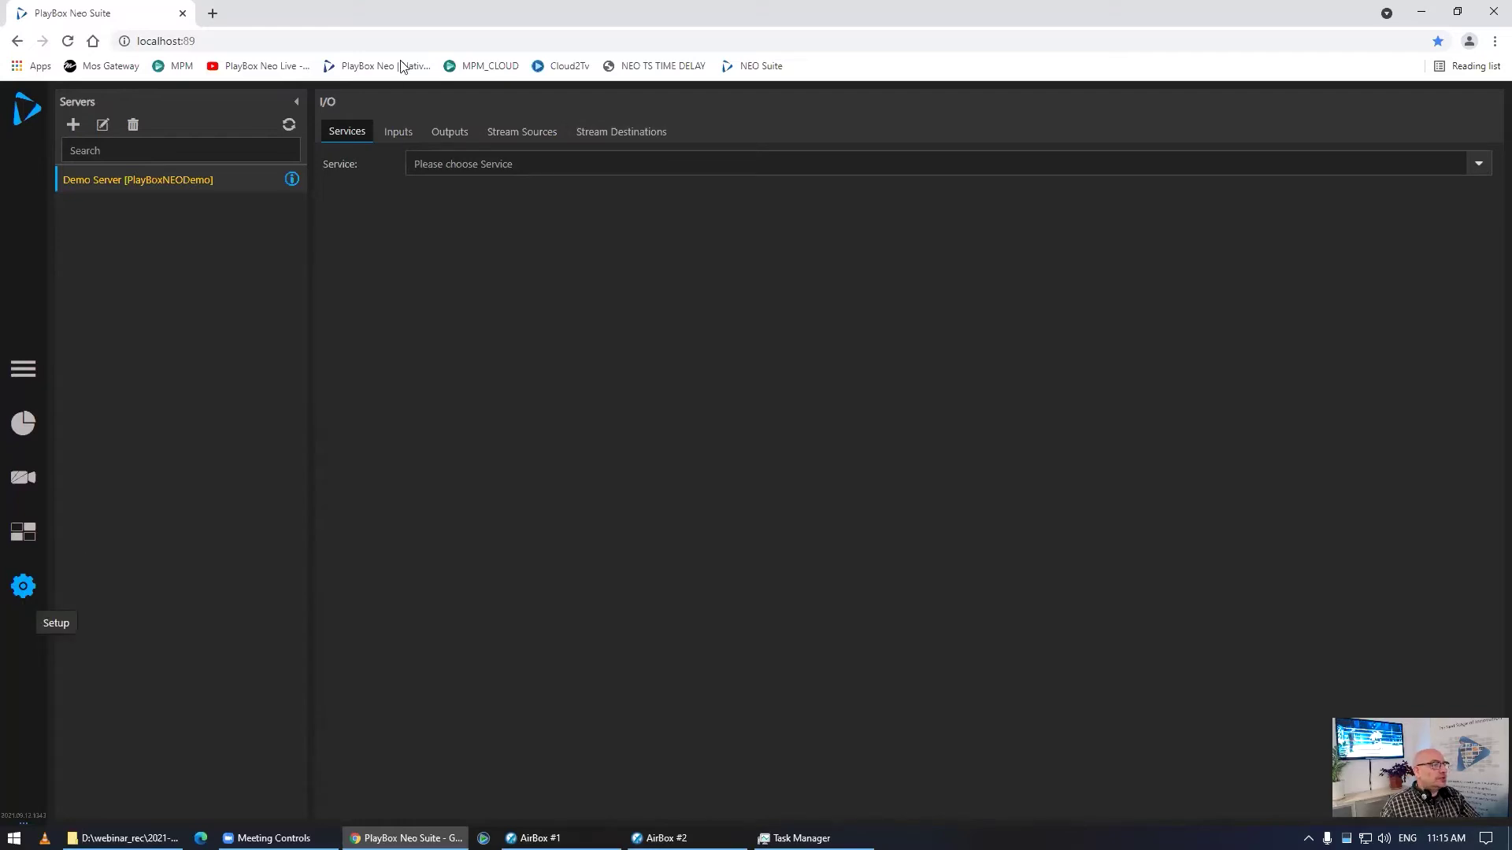
# Review the Demo Server's configured inputs and check the signal status of the NDI and SDI inputs.
pyautogui.click(407, 134)
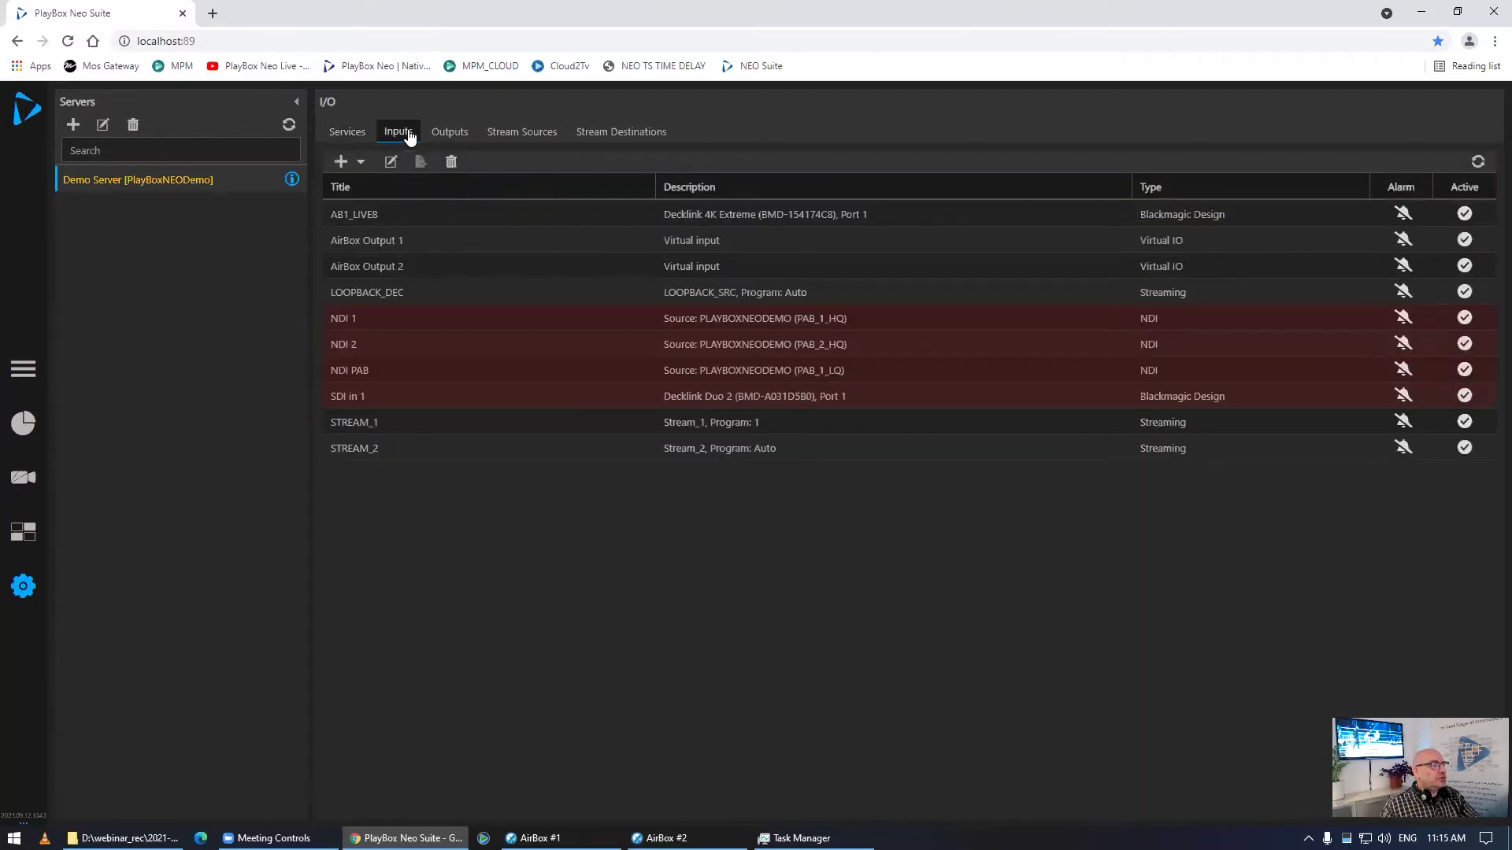
pyautogui.moveTo(559, 322)
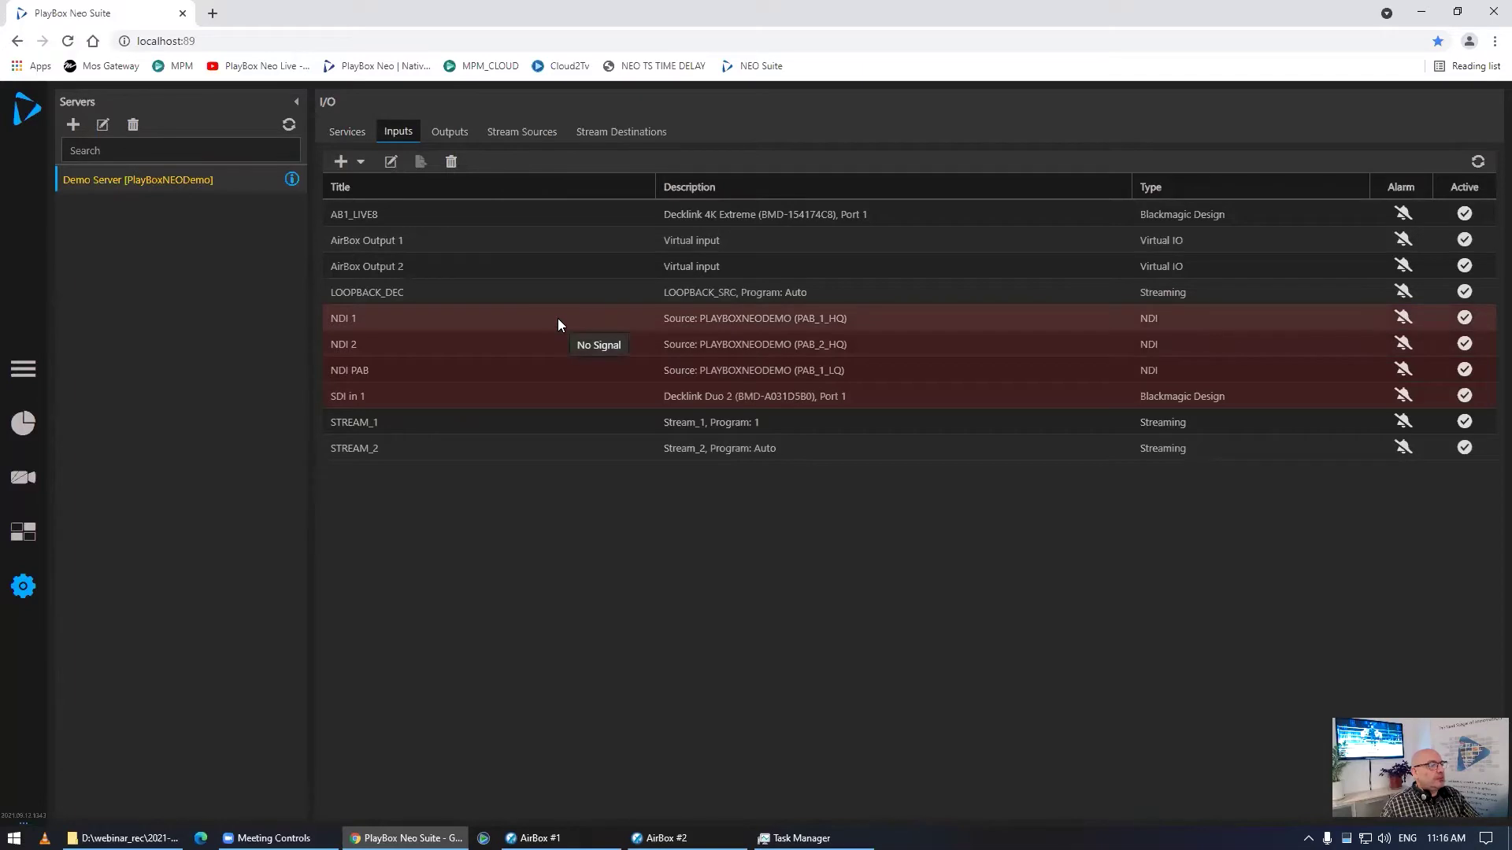
pyautogui.moveTo(562, 409)
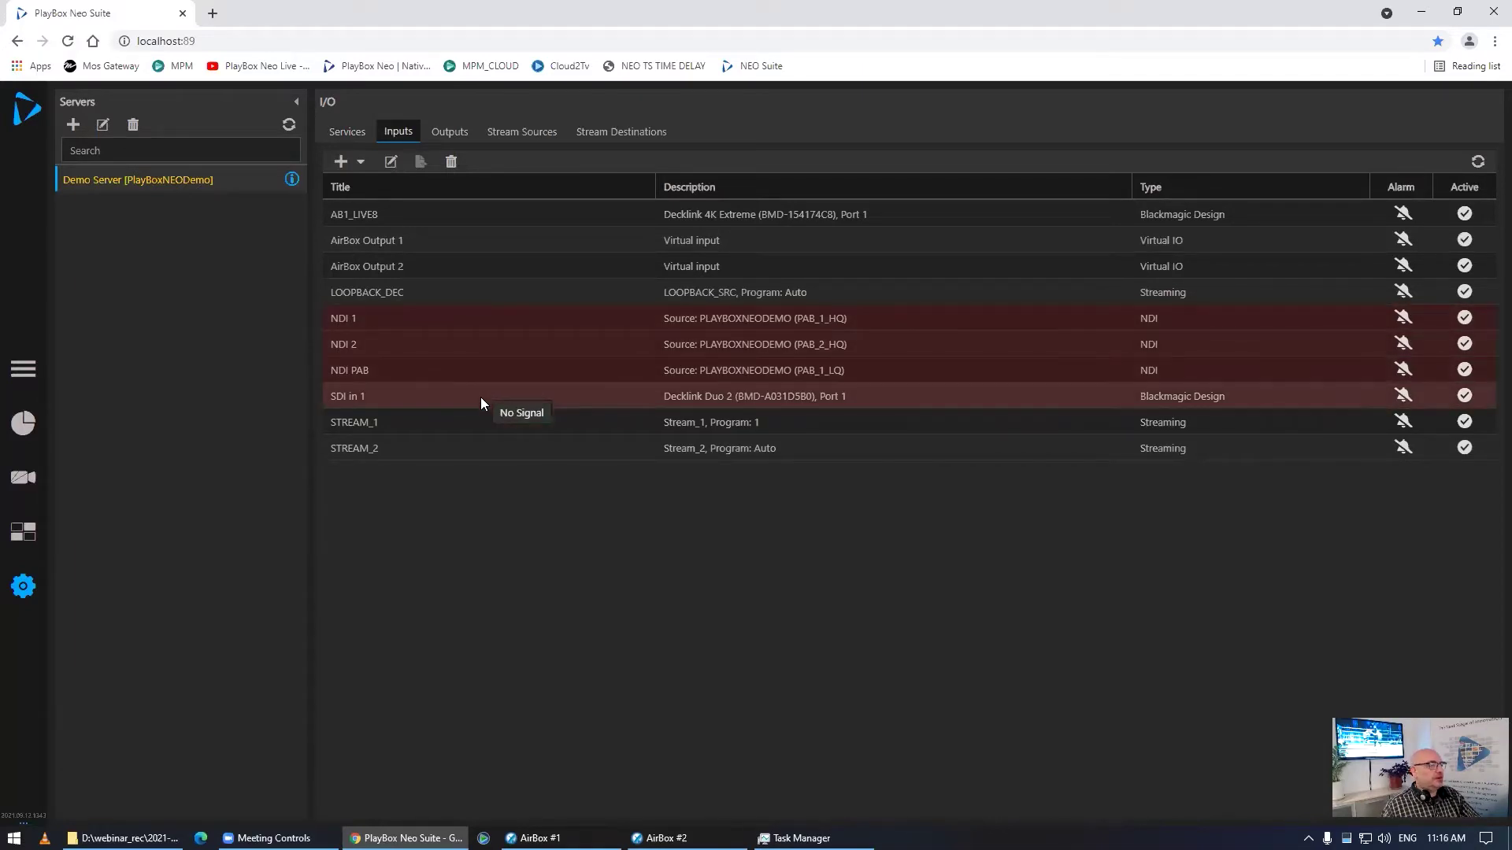
pyautogui.moveTo(776, 222)
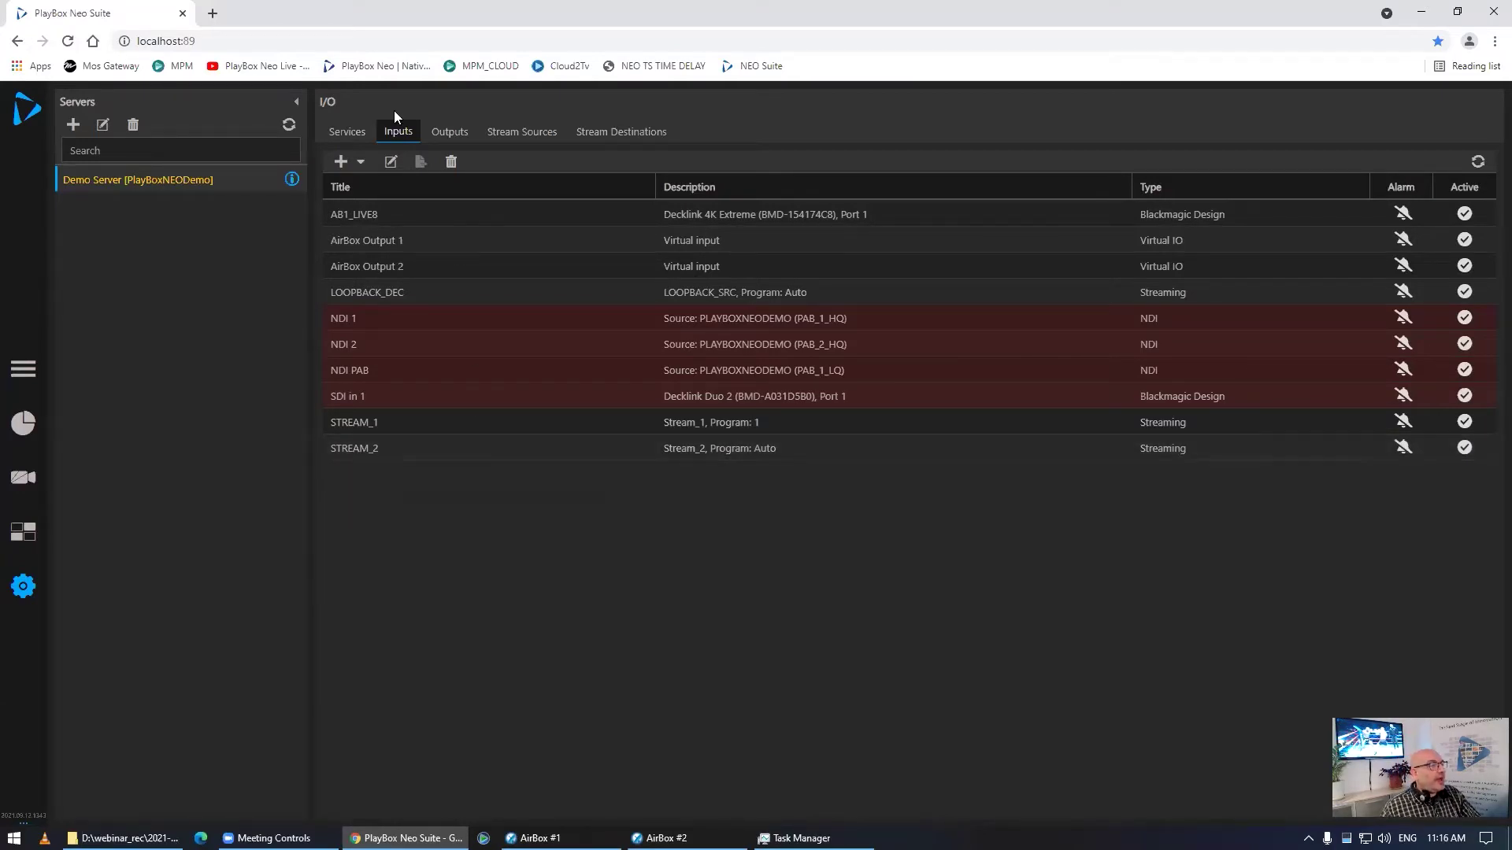
# Review the STREAM_1 input's network source and program settings and save the input without changing them.
pyautogui.click(401, 424)
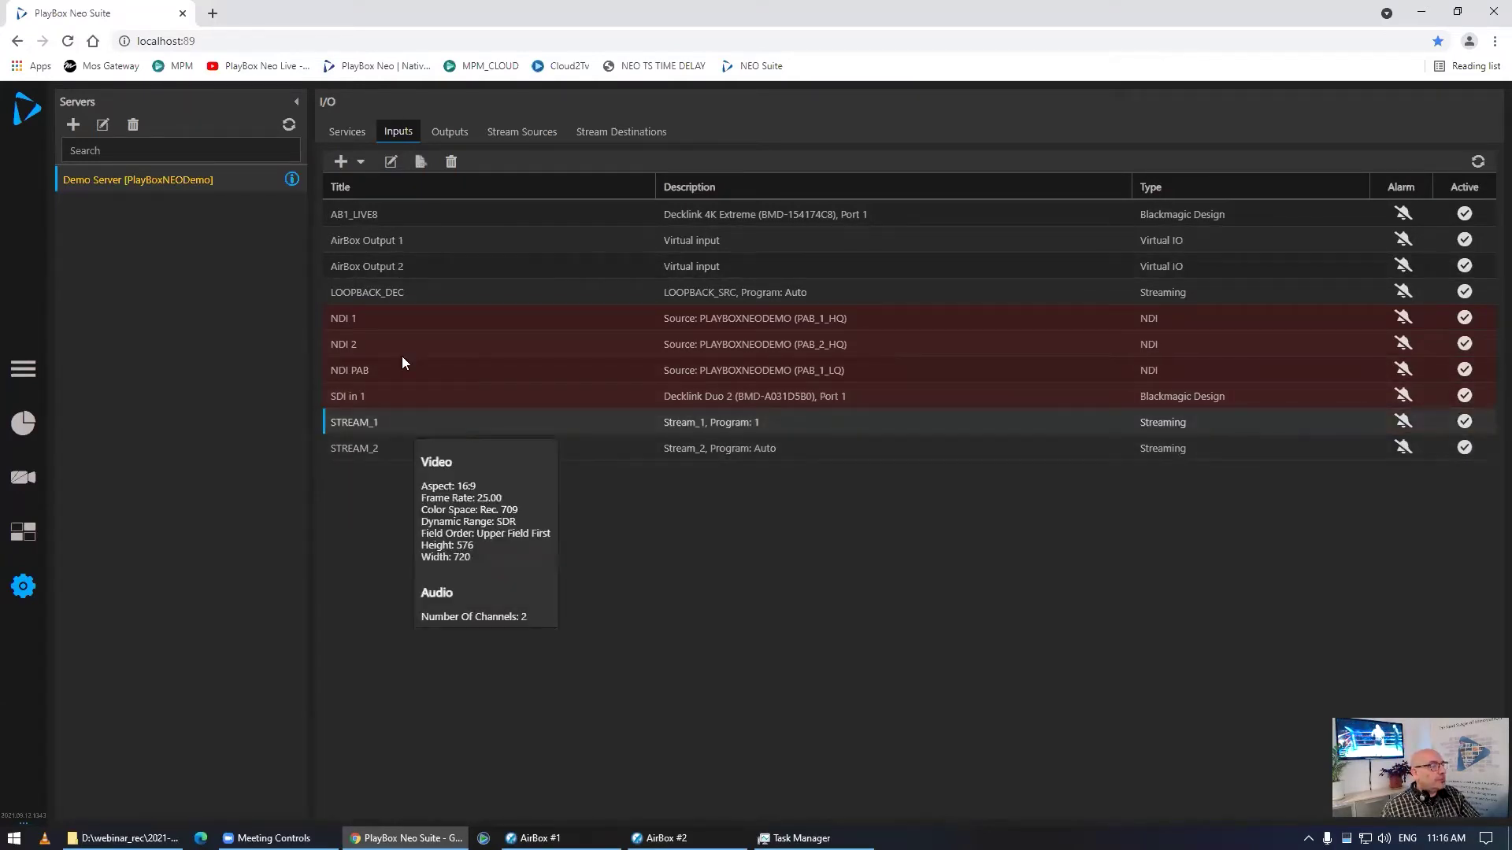
pyautogui.click(389, 161)
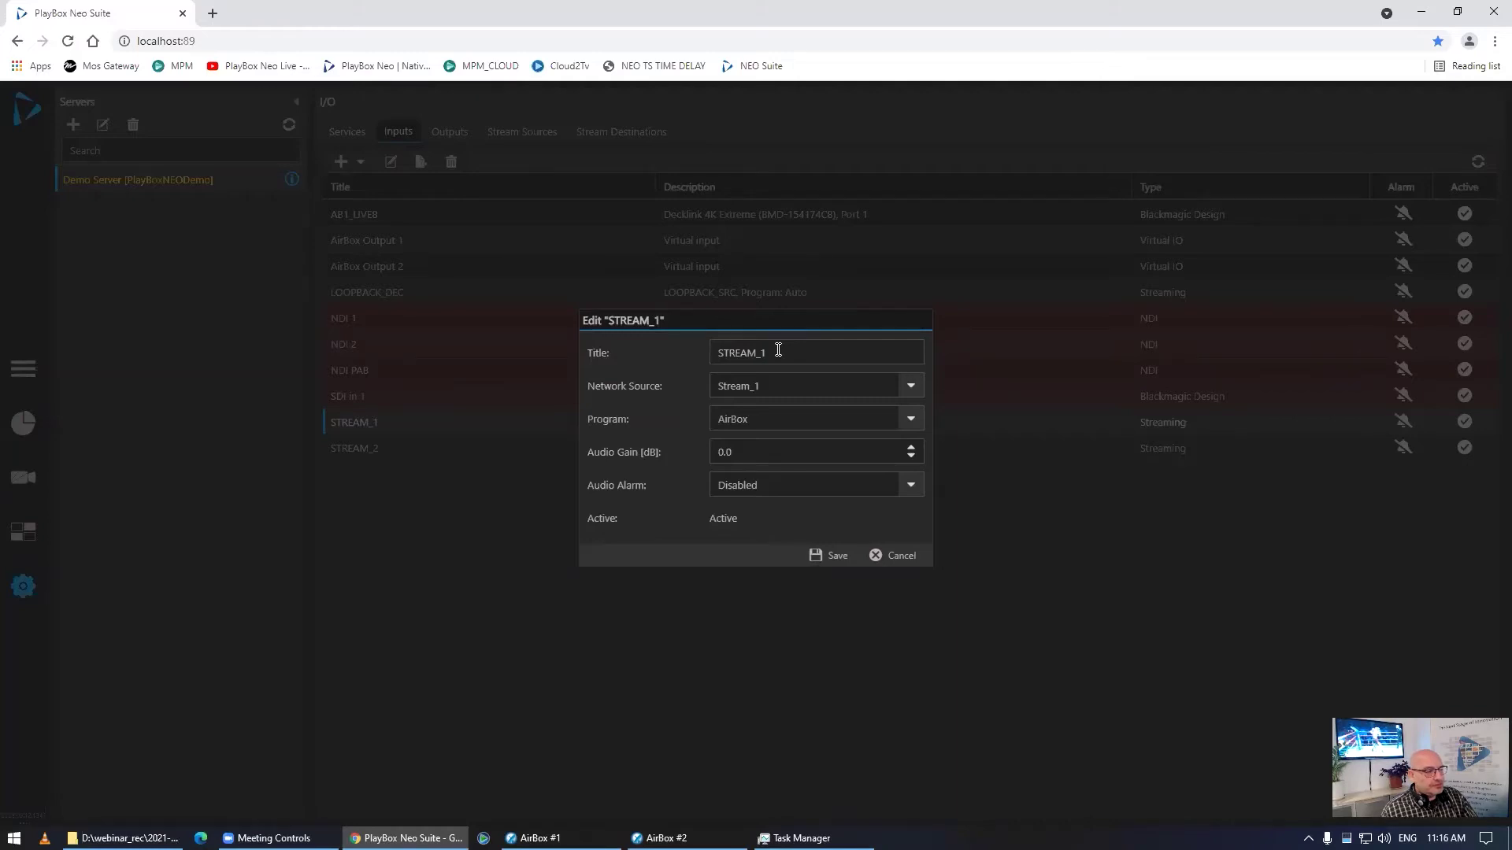
pyautogui.click(907, 396)
pyautogui.click(907, 396)
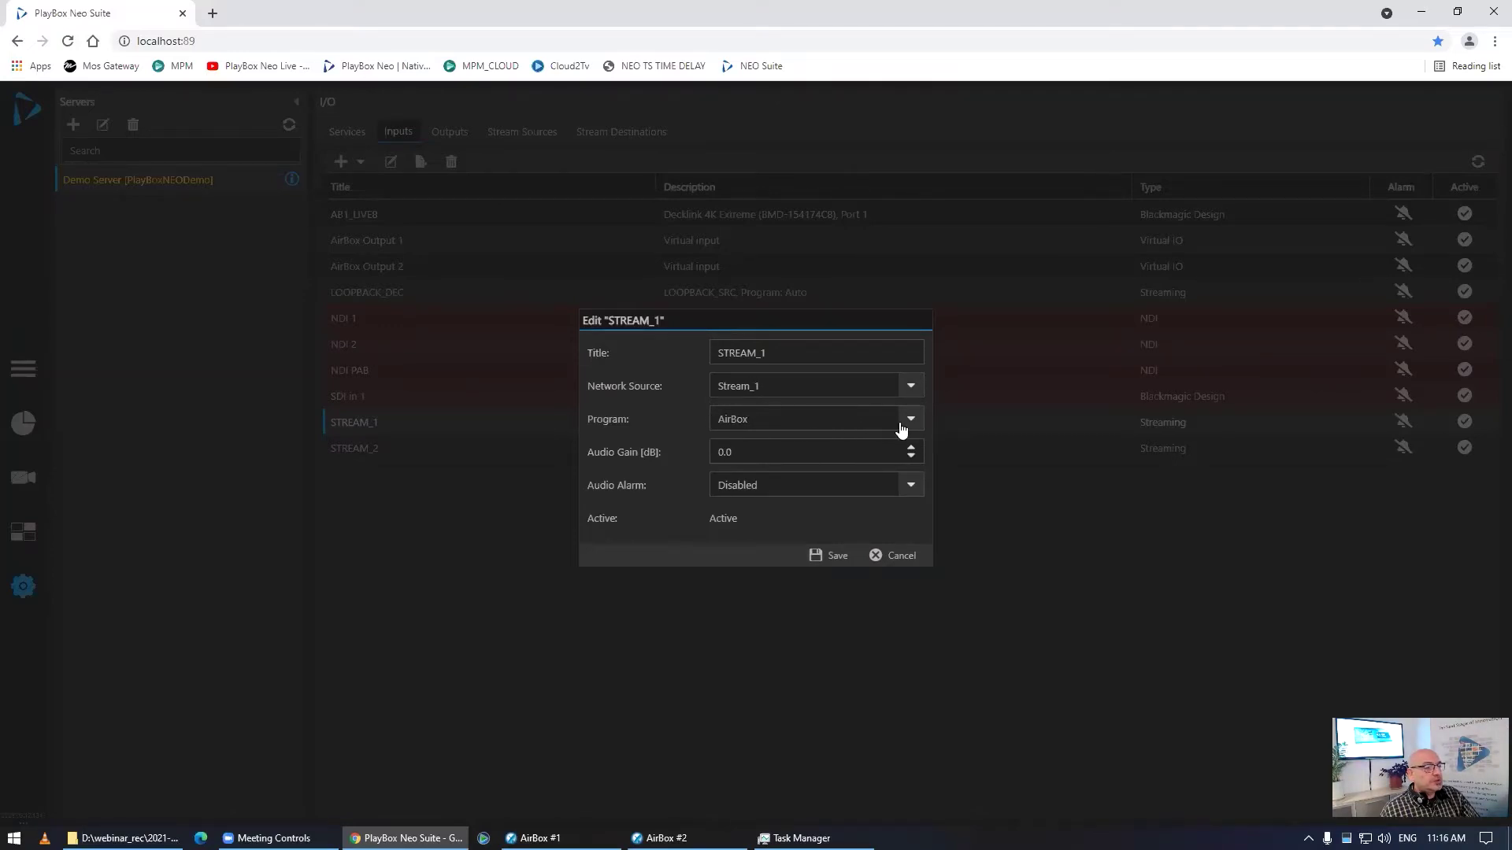
pyautogui.click(827, 558)
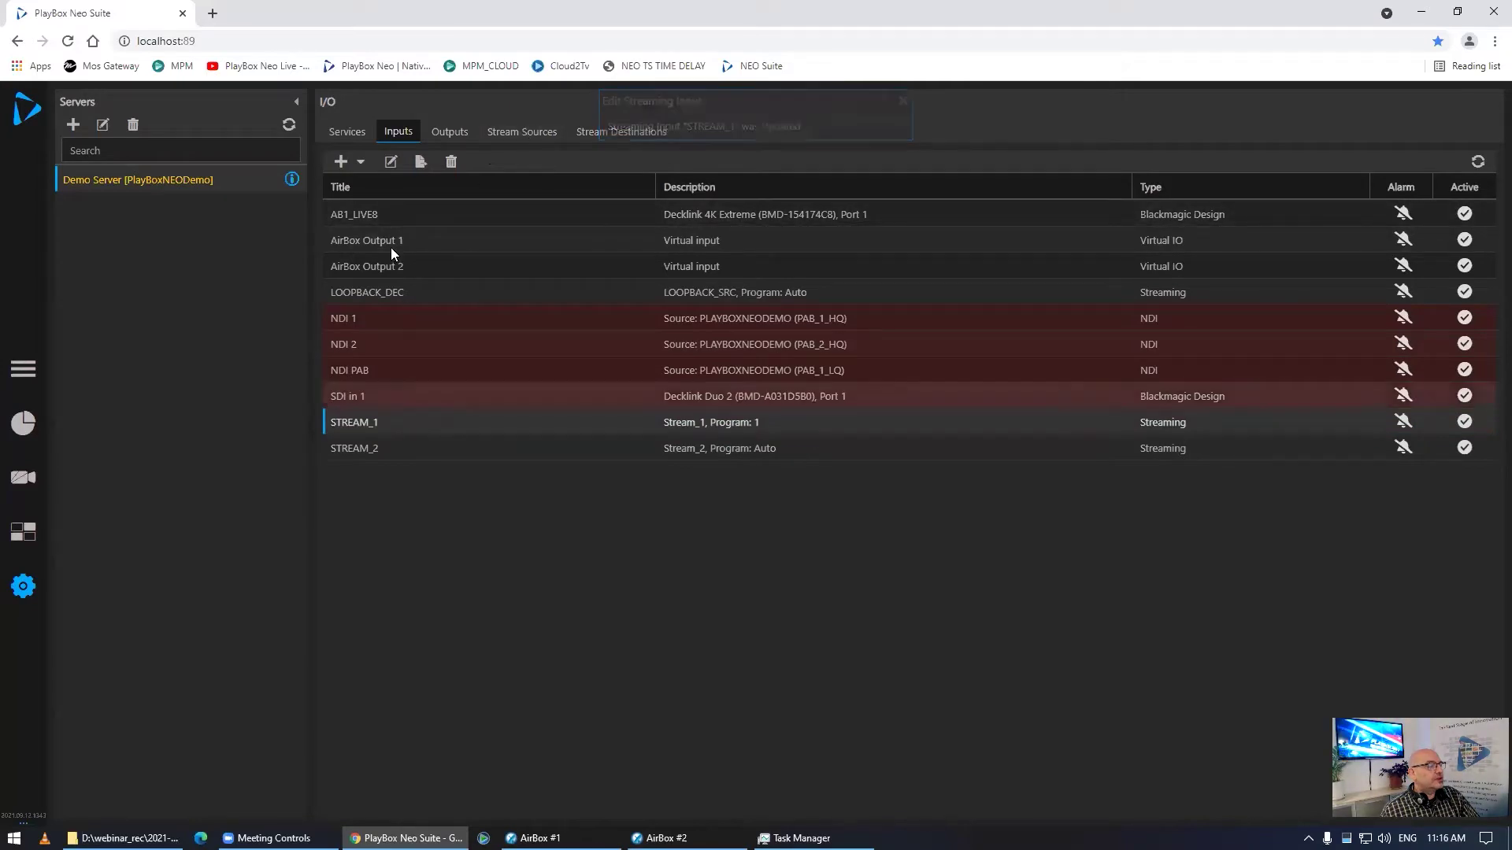
# Examine the interface, port and multicast settings of the Stream_1 stream source and close them without saving.
pyautogui.click(530, 136)
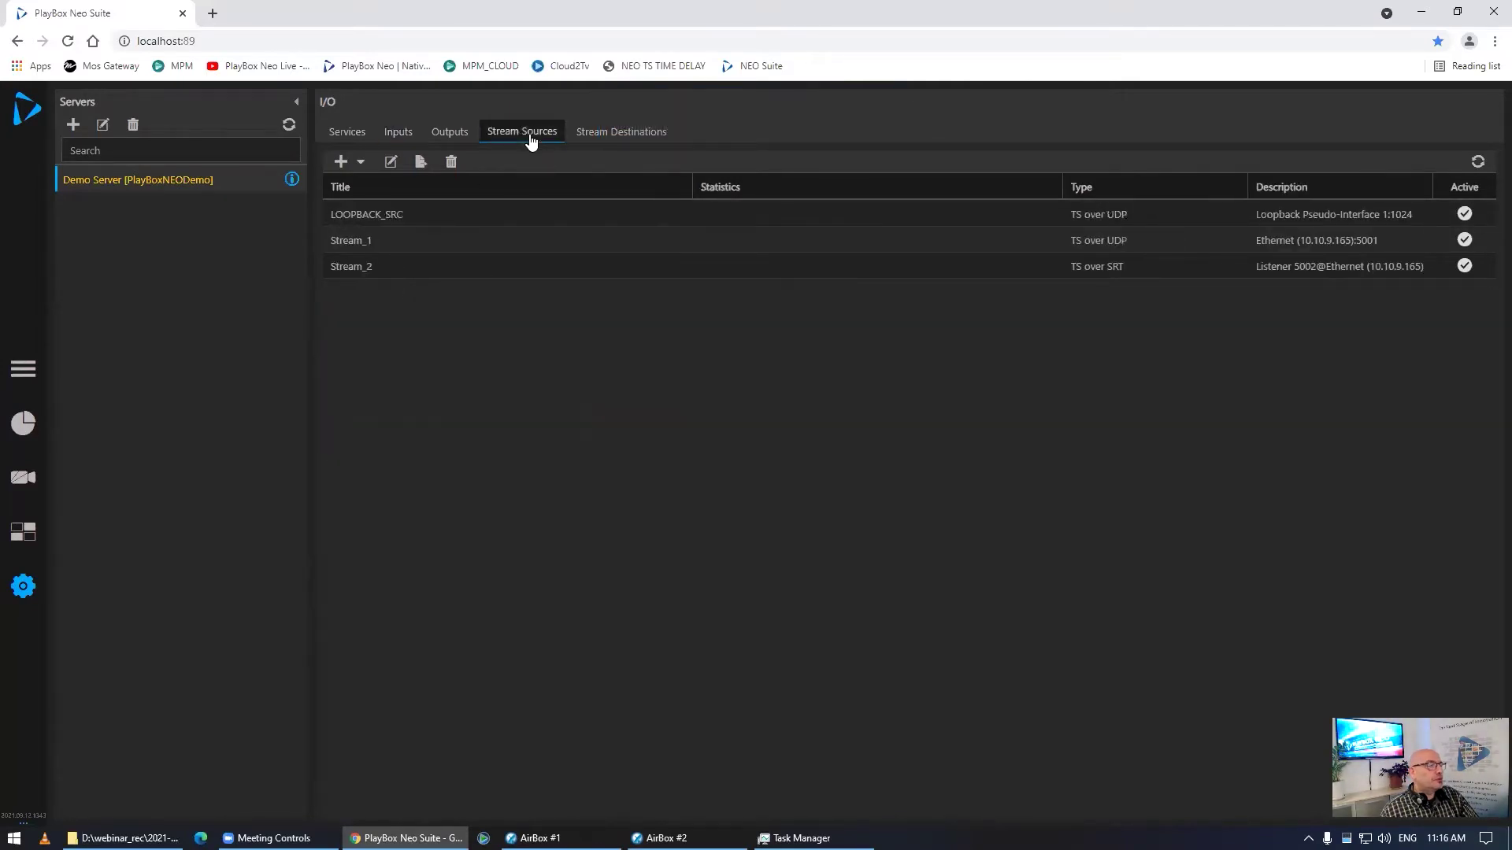
pyautogui.click(423, 240)
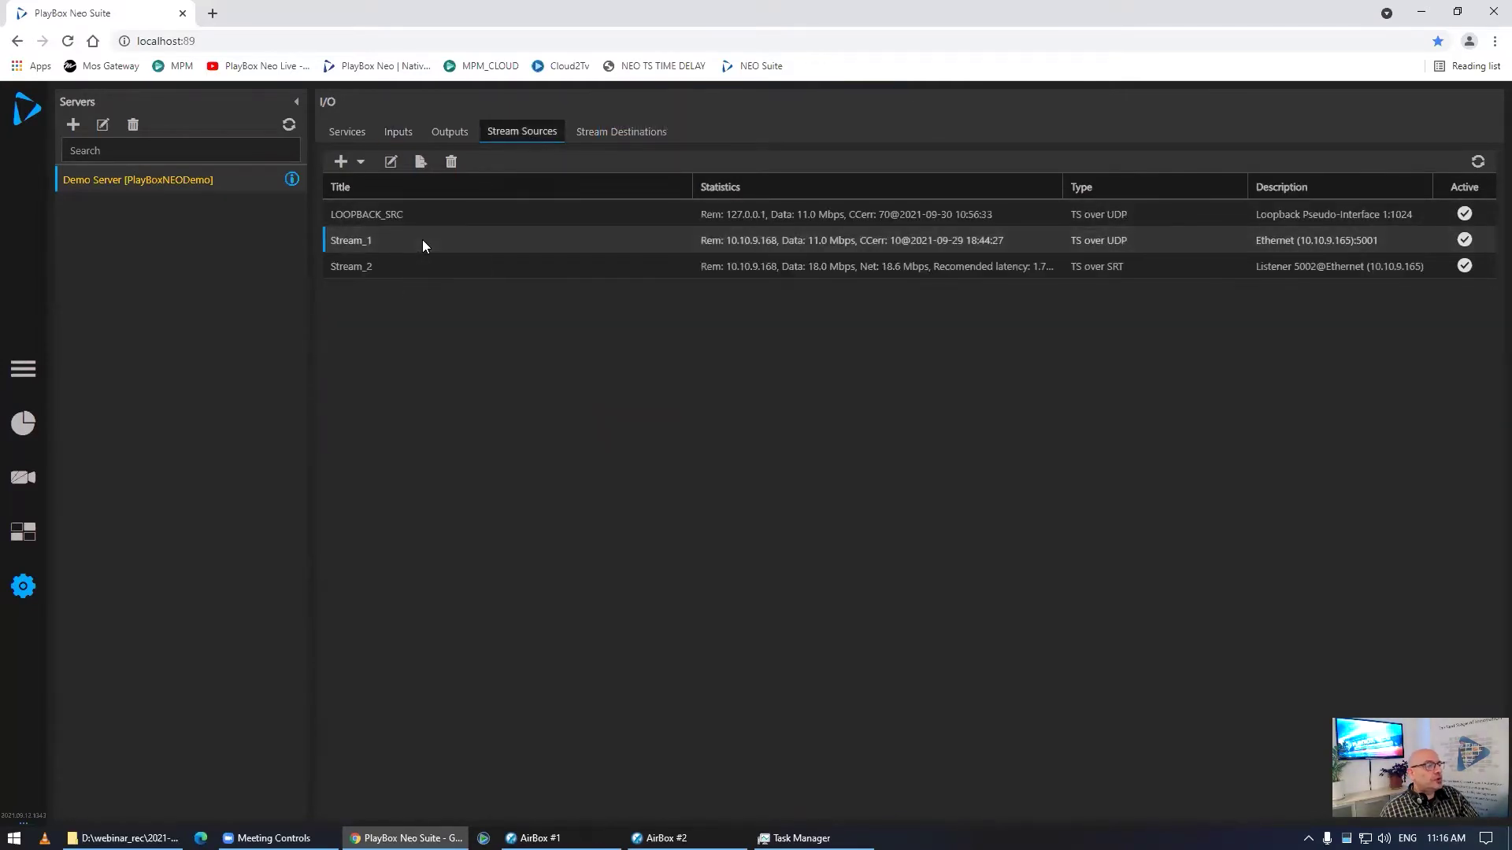
pyautogui.click(389, 162)
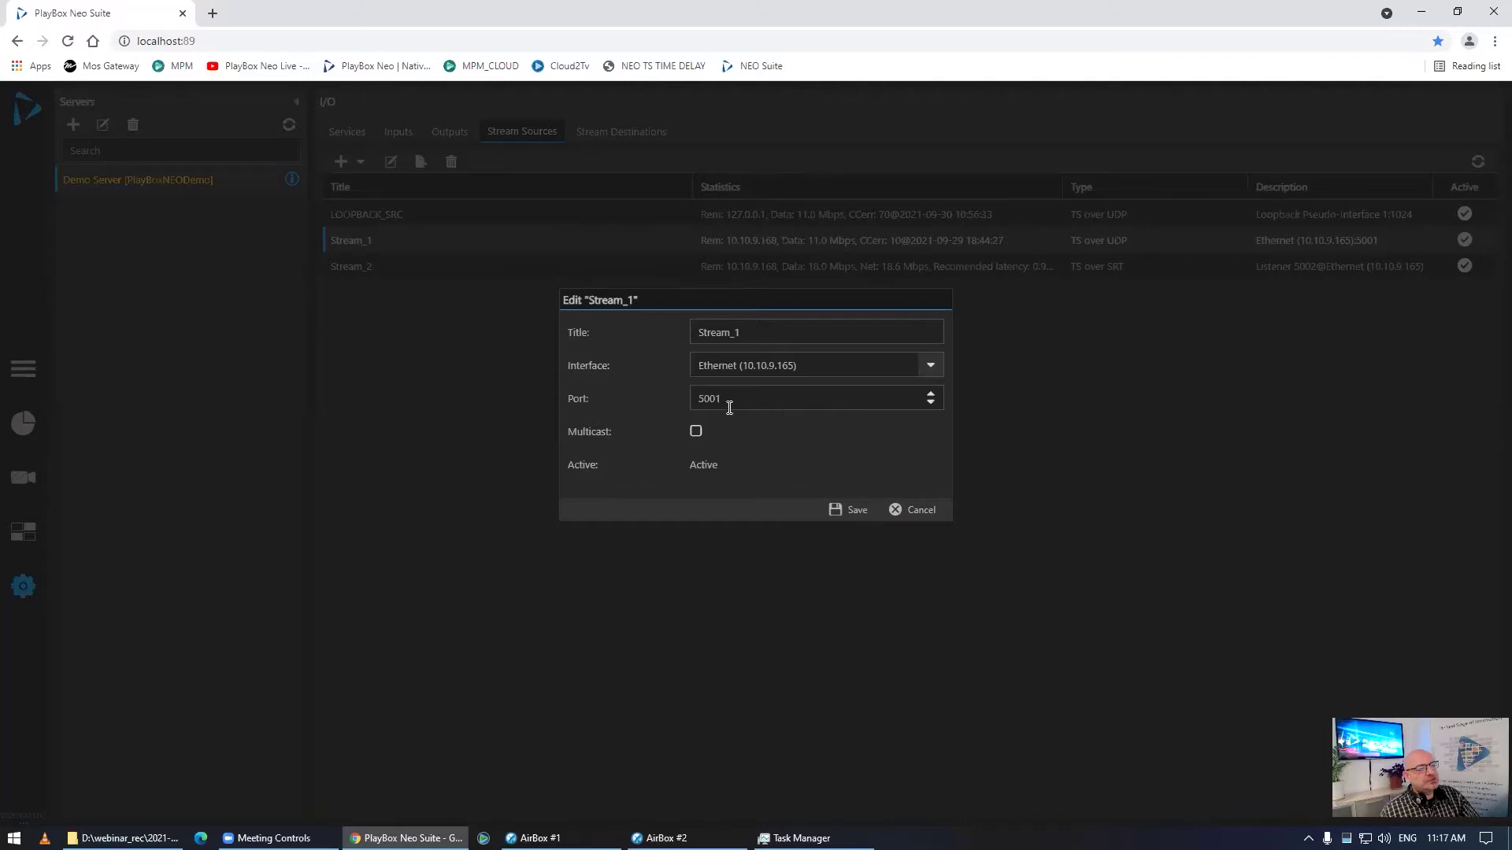
pyautogui.click(924, 514)
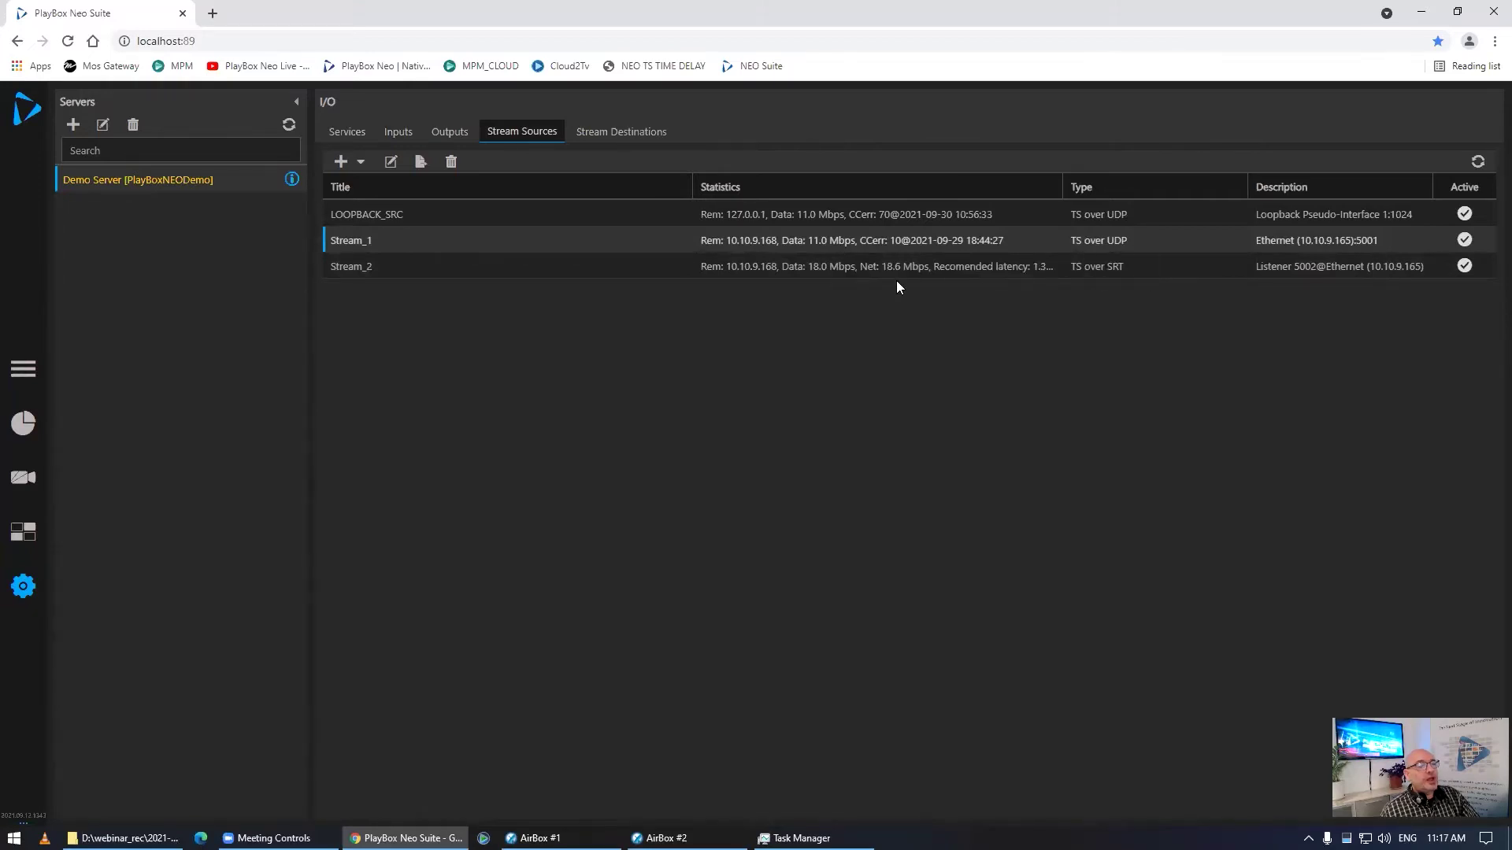
# Examine the SRT mode, port, encryption and latency settings of the Stream_2 stream source without saving.
pyautogui.click(495, 272)
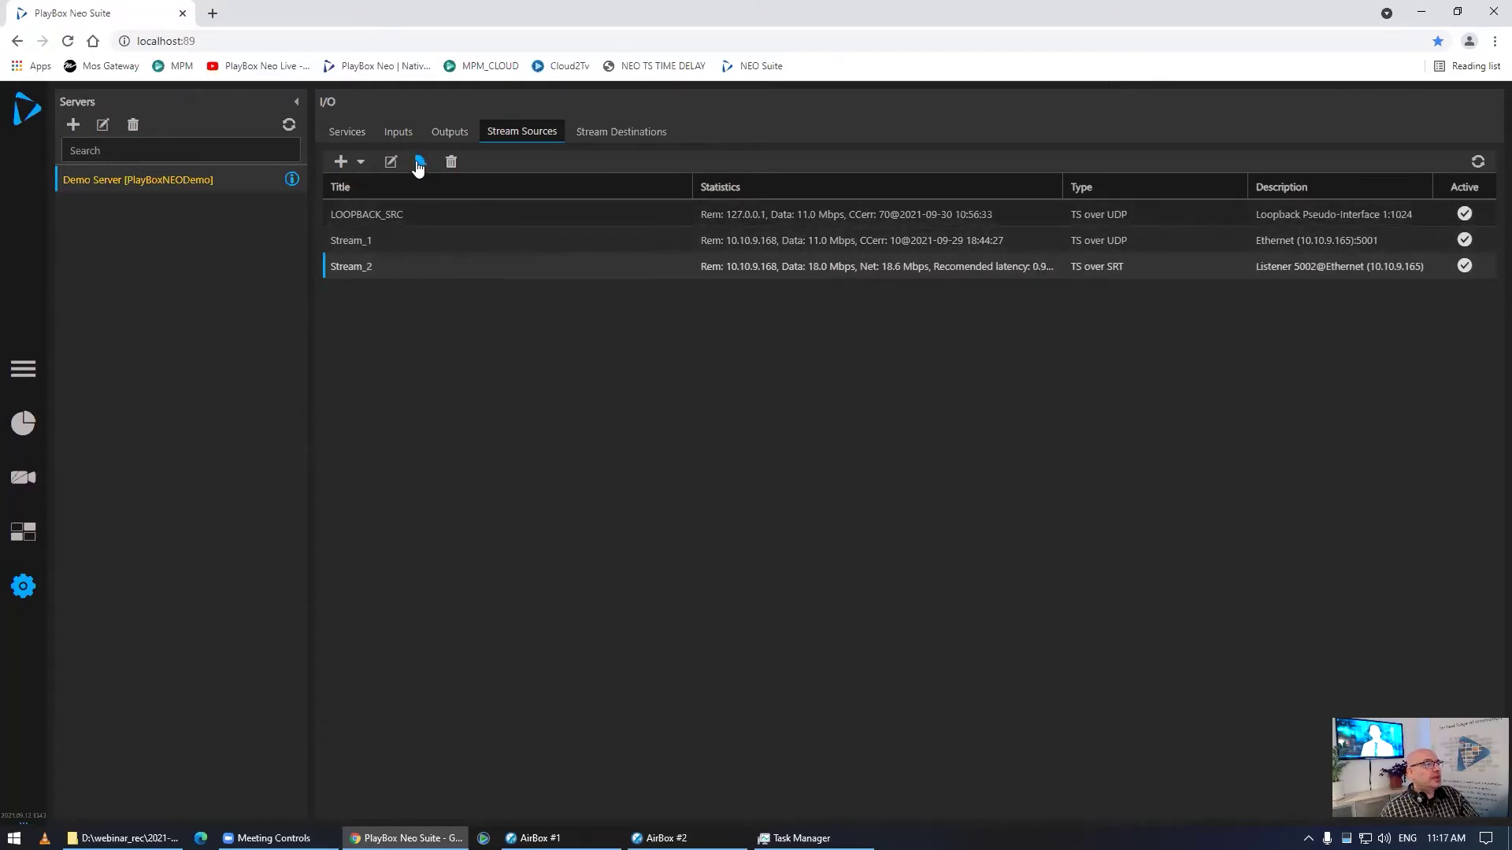
pyautogui.click(393, 162)
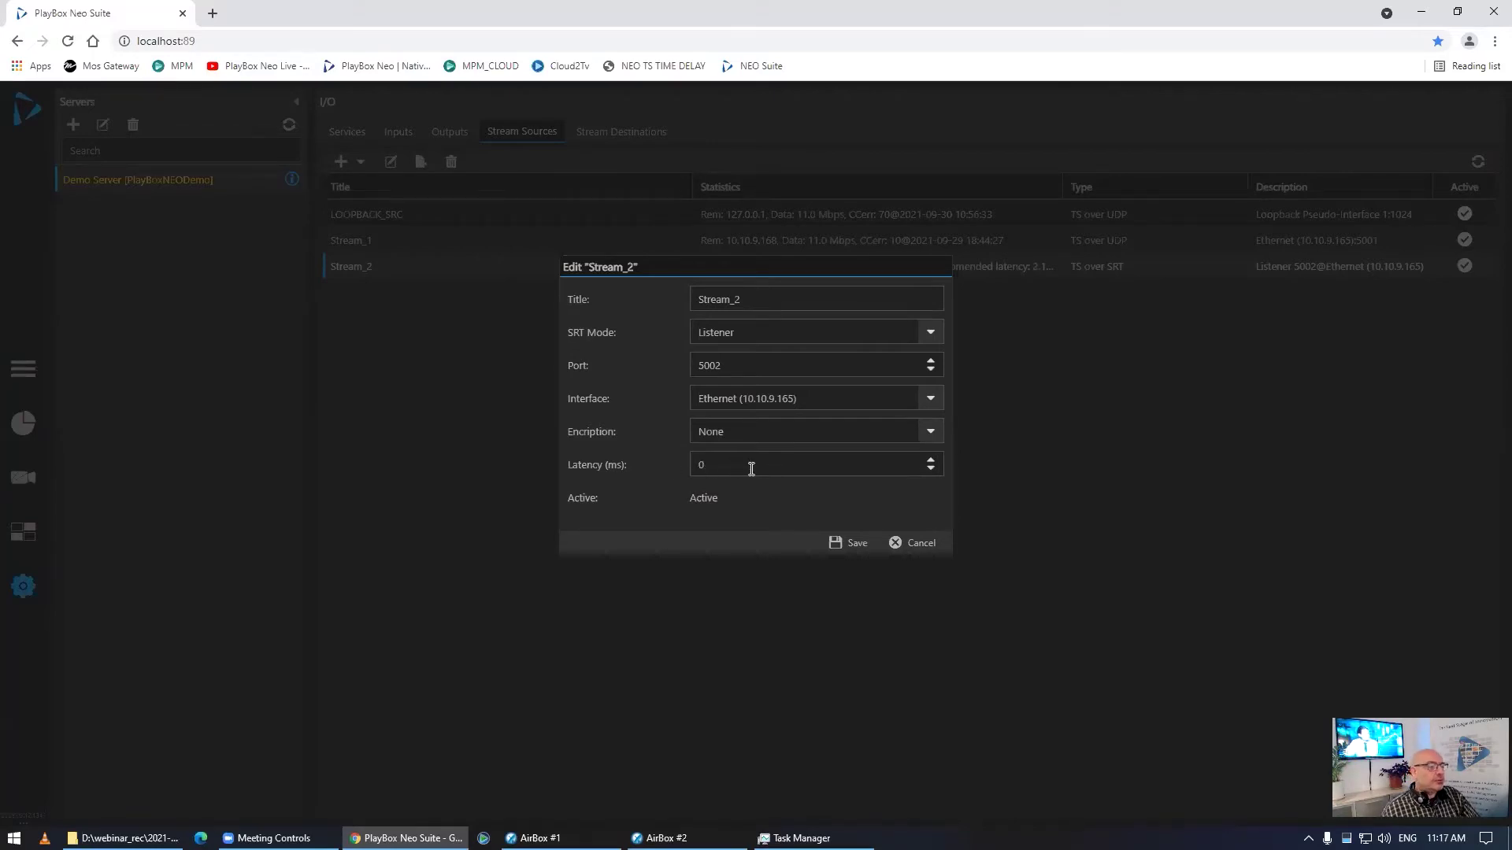
pyautogui.click(916, 548)
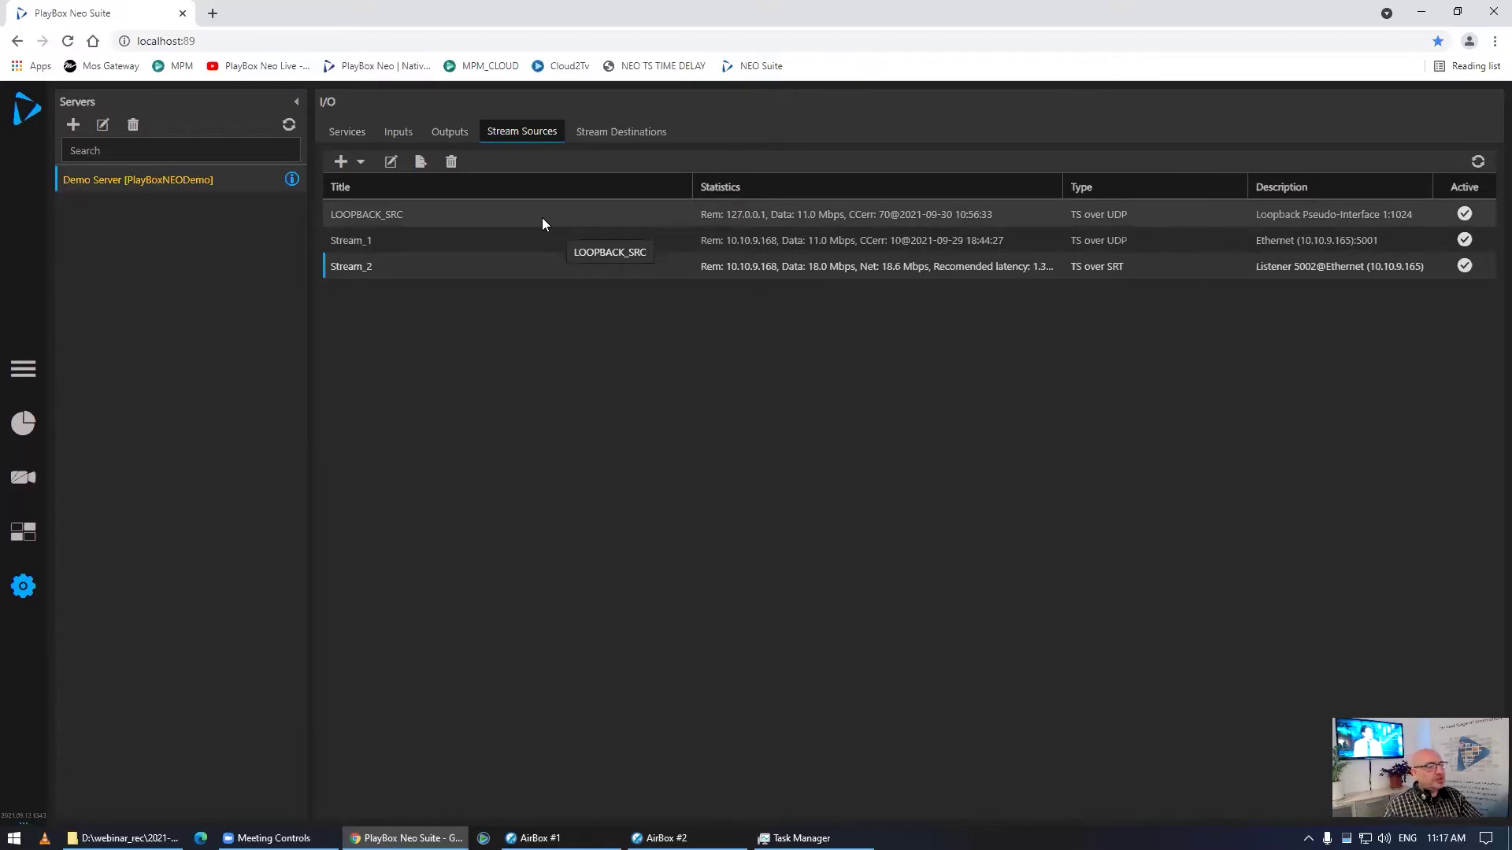
# Review the Demo Server's stream destinations and return to the multiviewer.
pyautogui.click(617, 141)
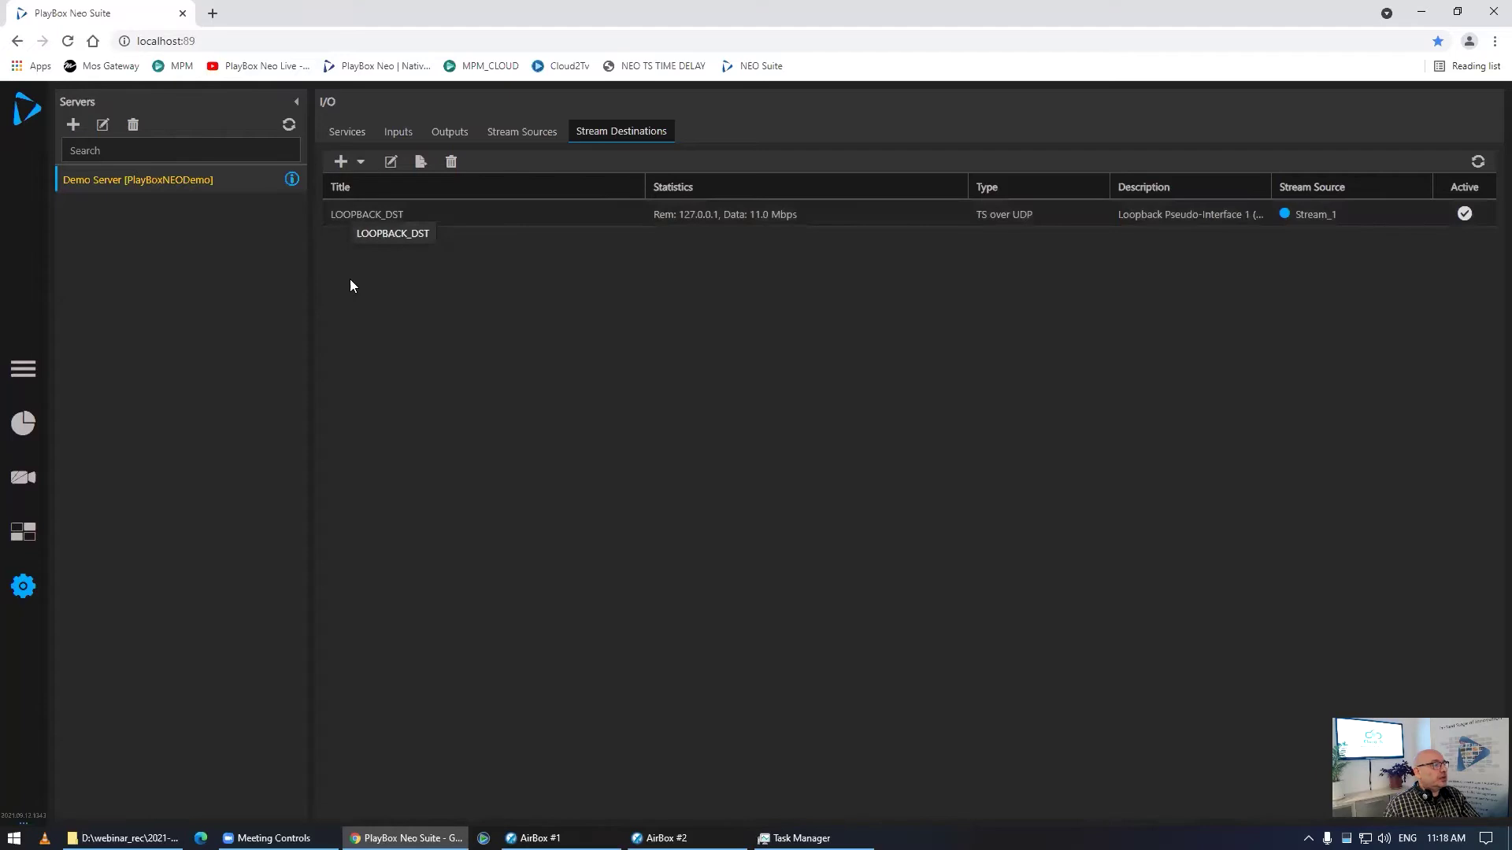
pyautogui.click(25, 536)
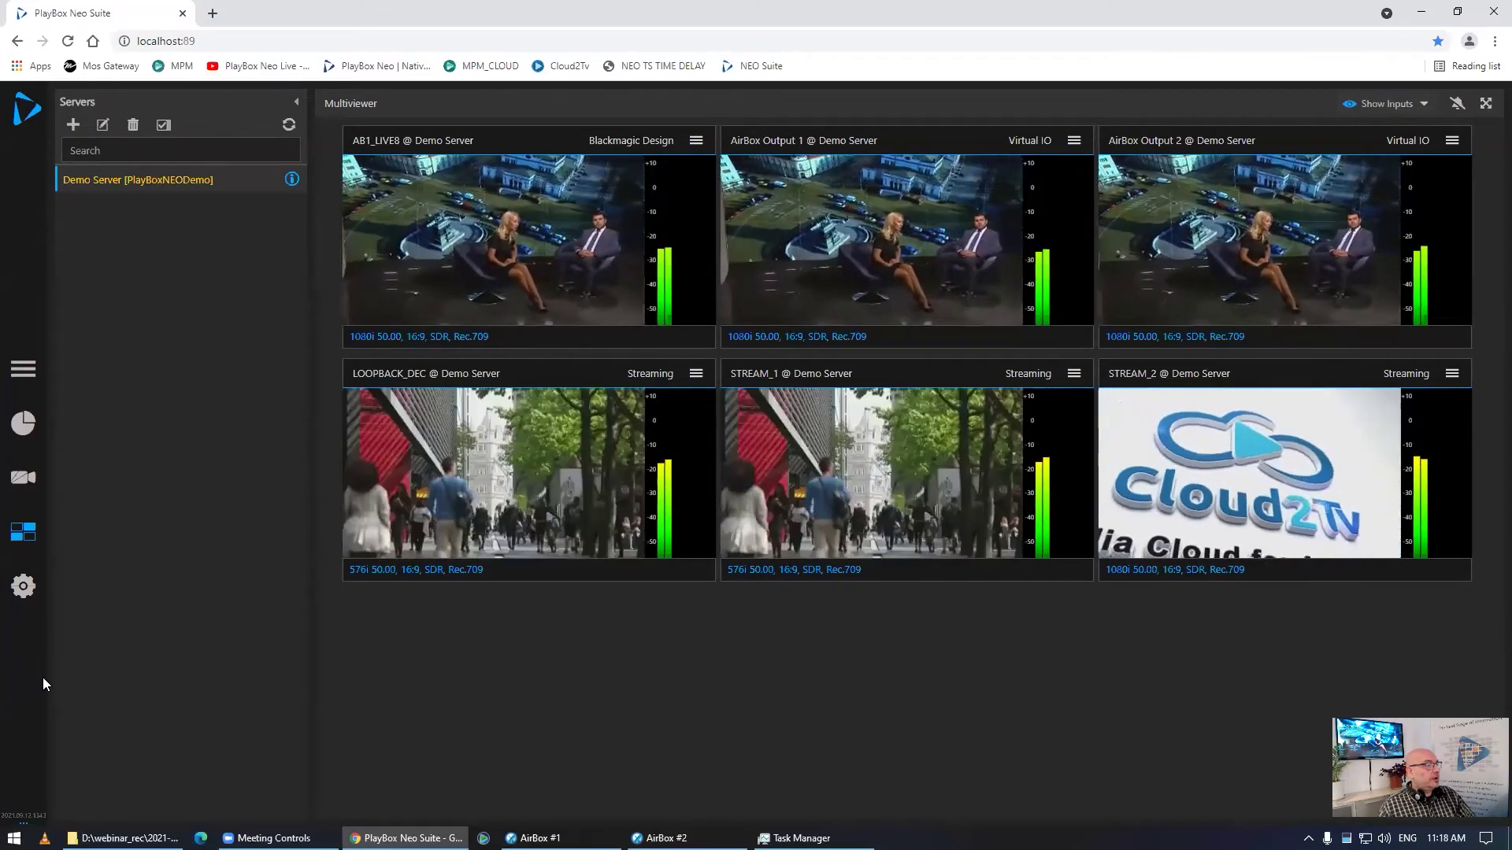
pyautogui.click(23, 597)
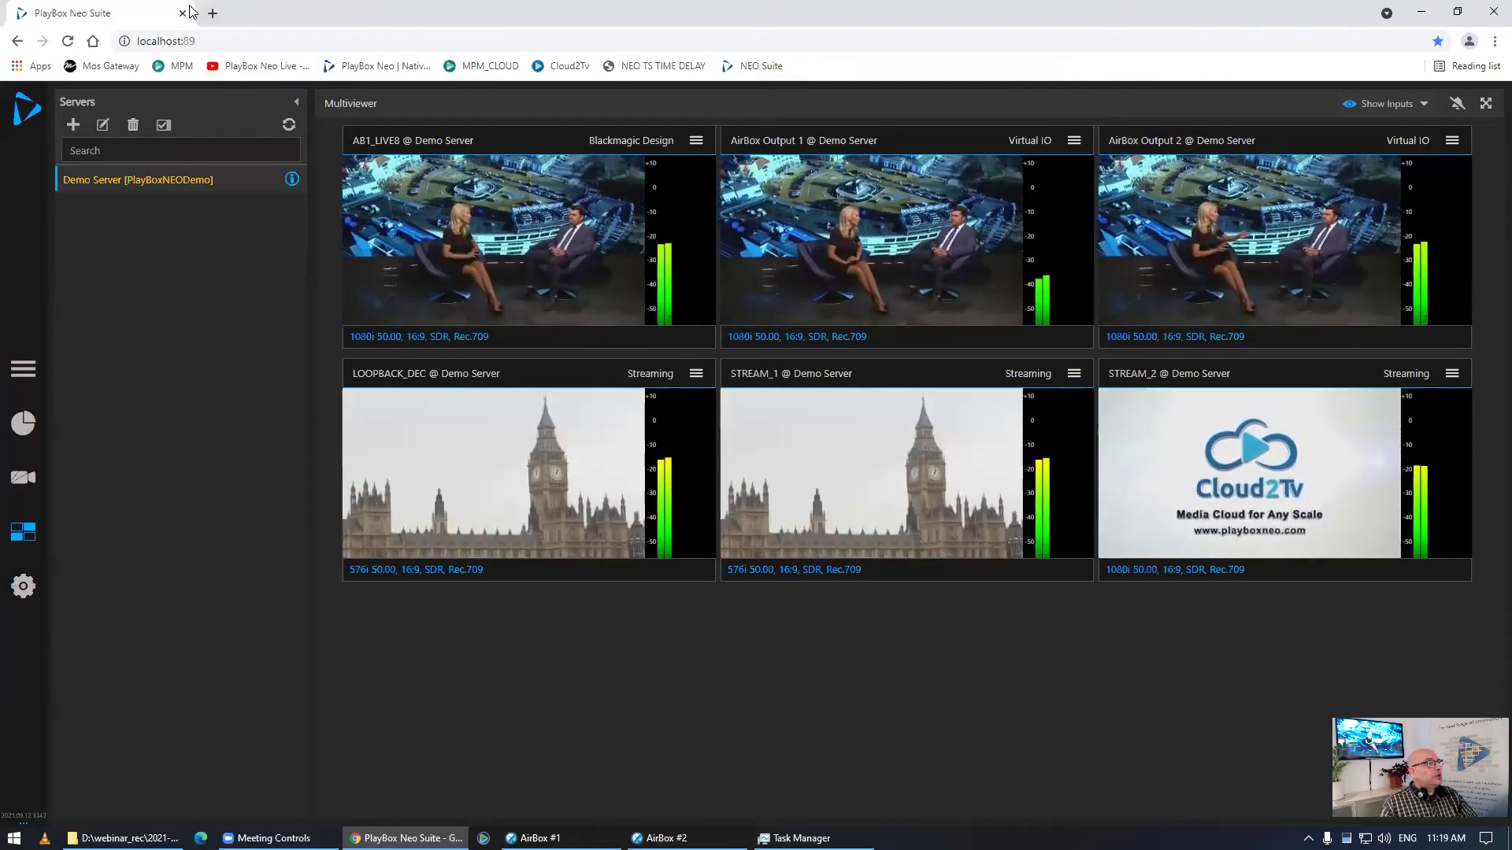
# Duplicate the multiviewer page into a separate browser window and allow sound to play on signal lost.
pyautogui.rightClick(152, 13)
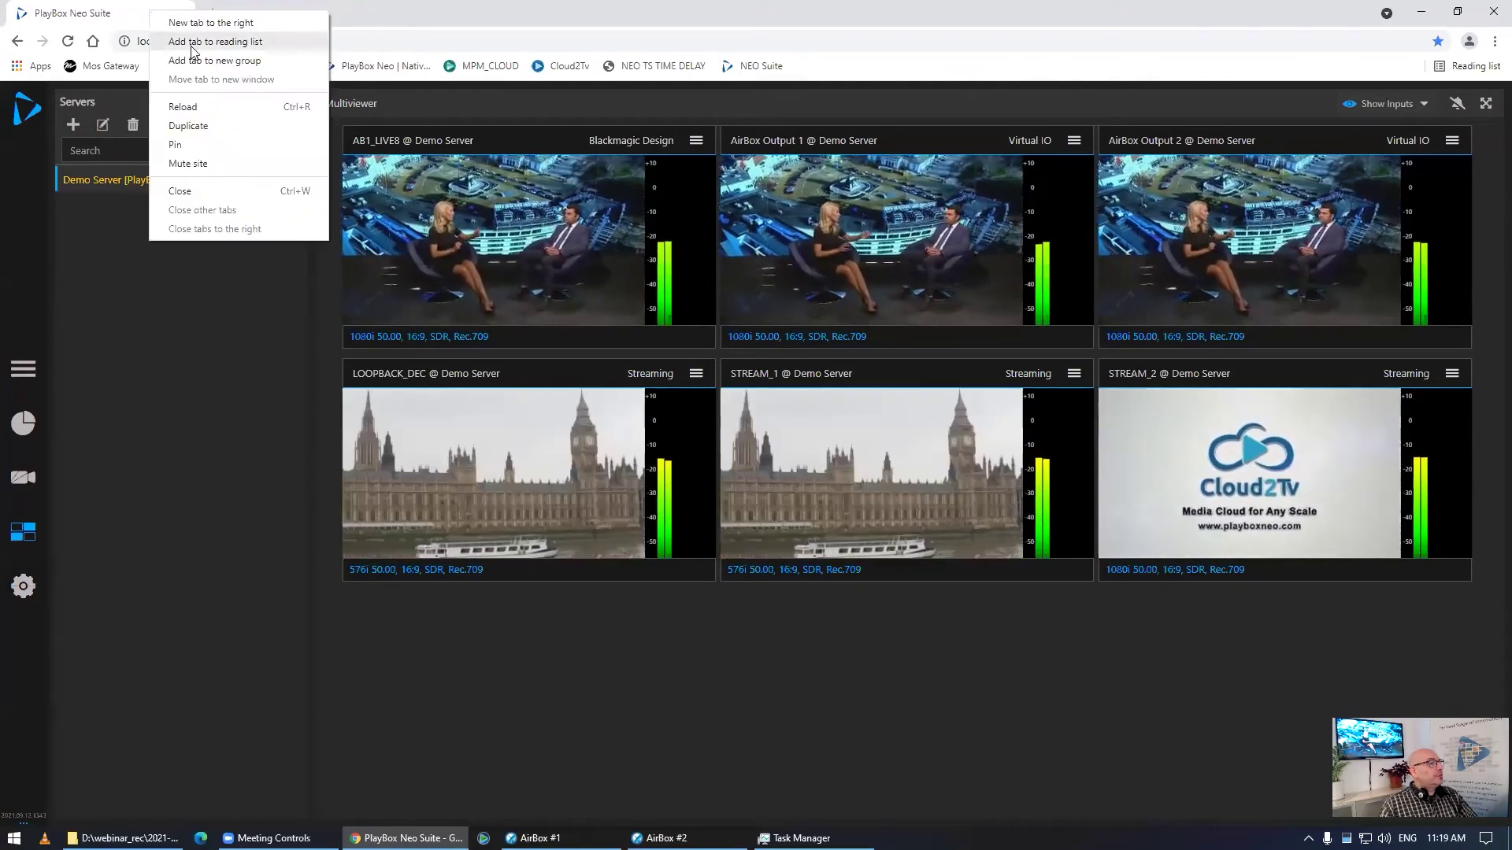
pyautogui.click(212, 126)
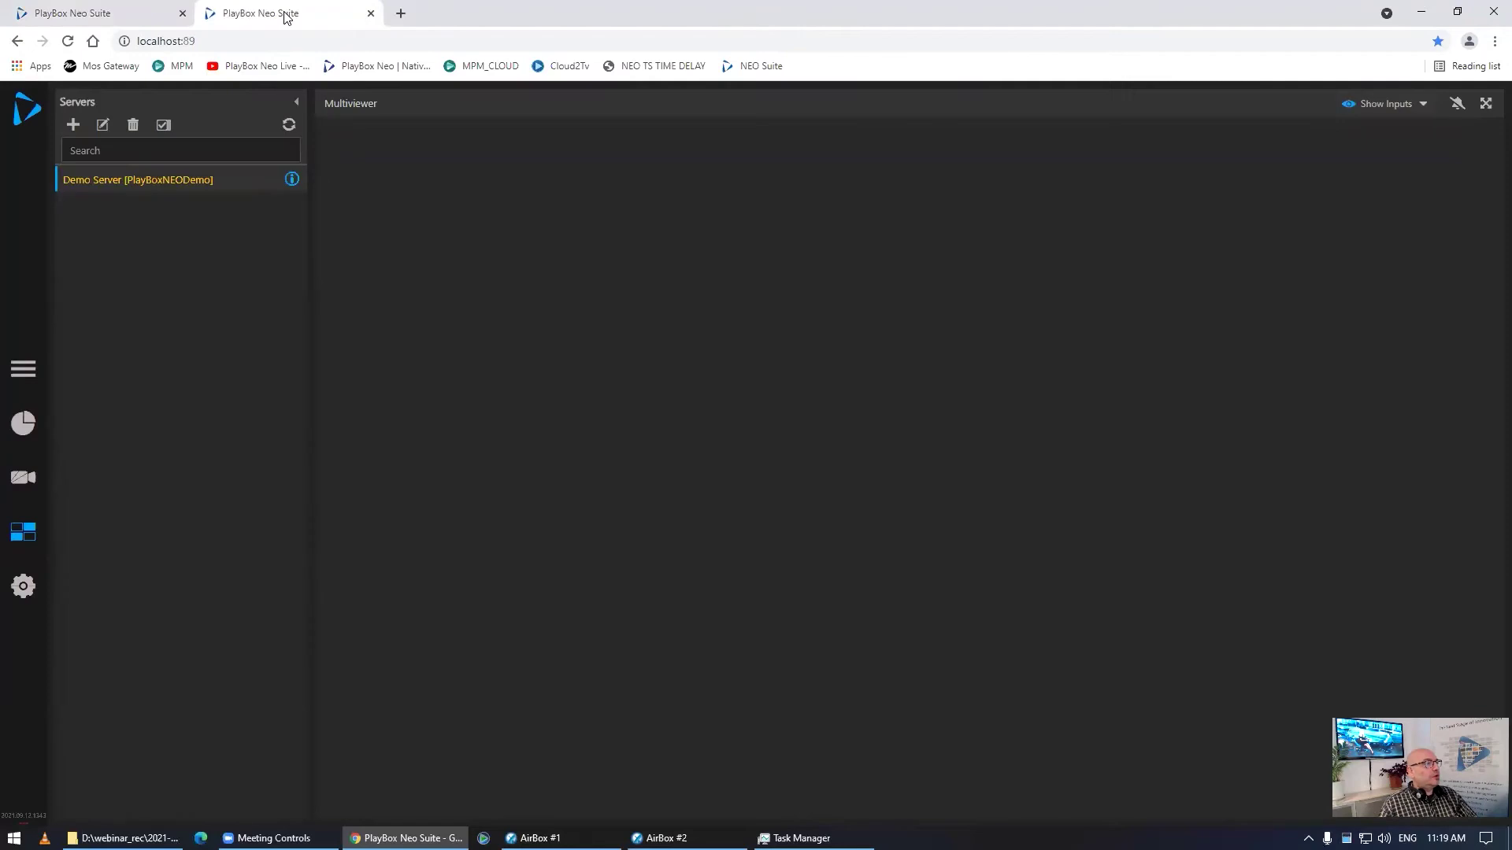
pyautogui.moveTo(285, 17); pyautogui.dragTo(483, 260)
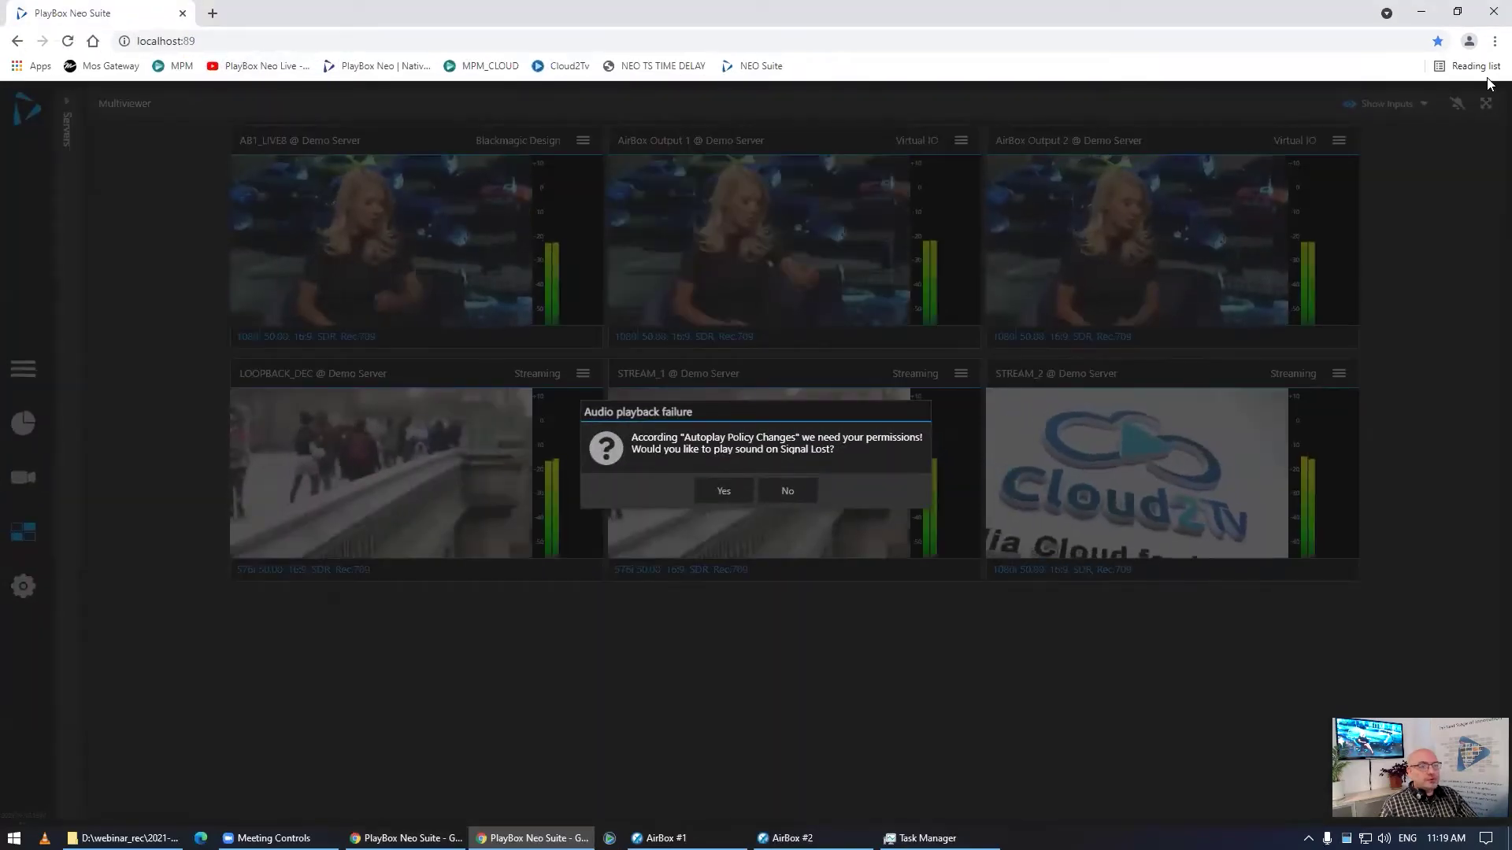
pyautogui.click(723, 490)
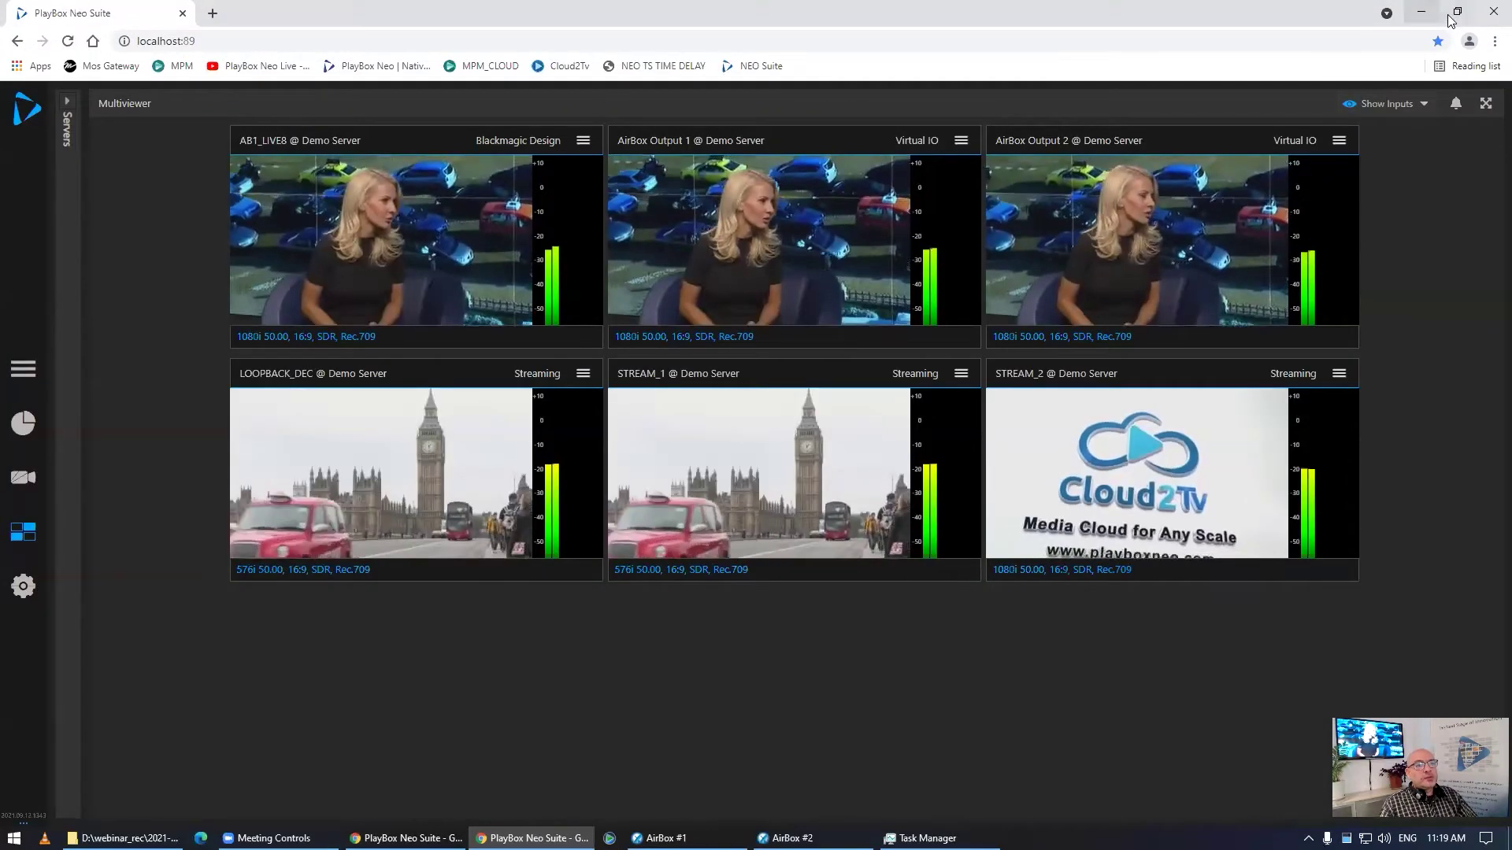
# Arrange the two browser windows side by side, narrowing the new one and bringing its LOOPBACK_DEC, STREAM_1 and STREAM_2 inputs into view.
pyautogui.click(1457, 11)
pyautogui.moveTo(795, 266); pyautogui.dragTo(1143, 86)
pyautogui.click(1457, 12)
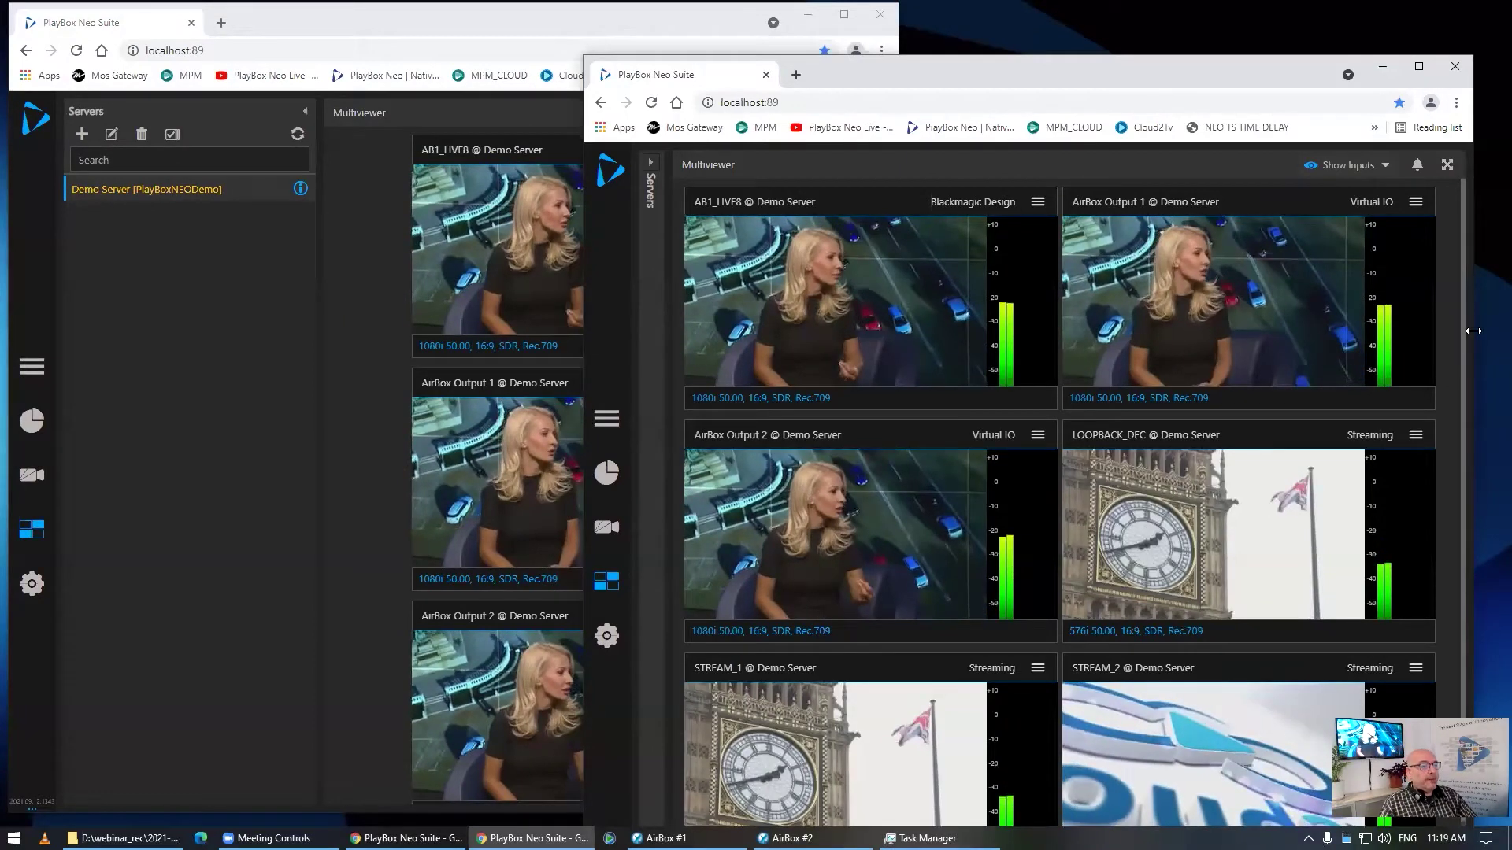
pyautogui.moveTo(1473, 330); pyautogui.dragTo(1072, 331)
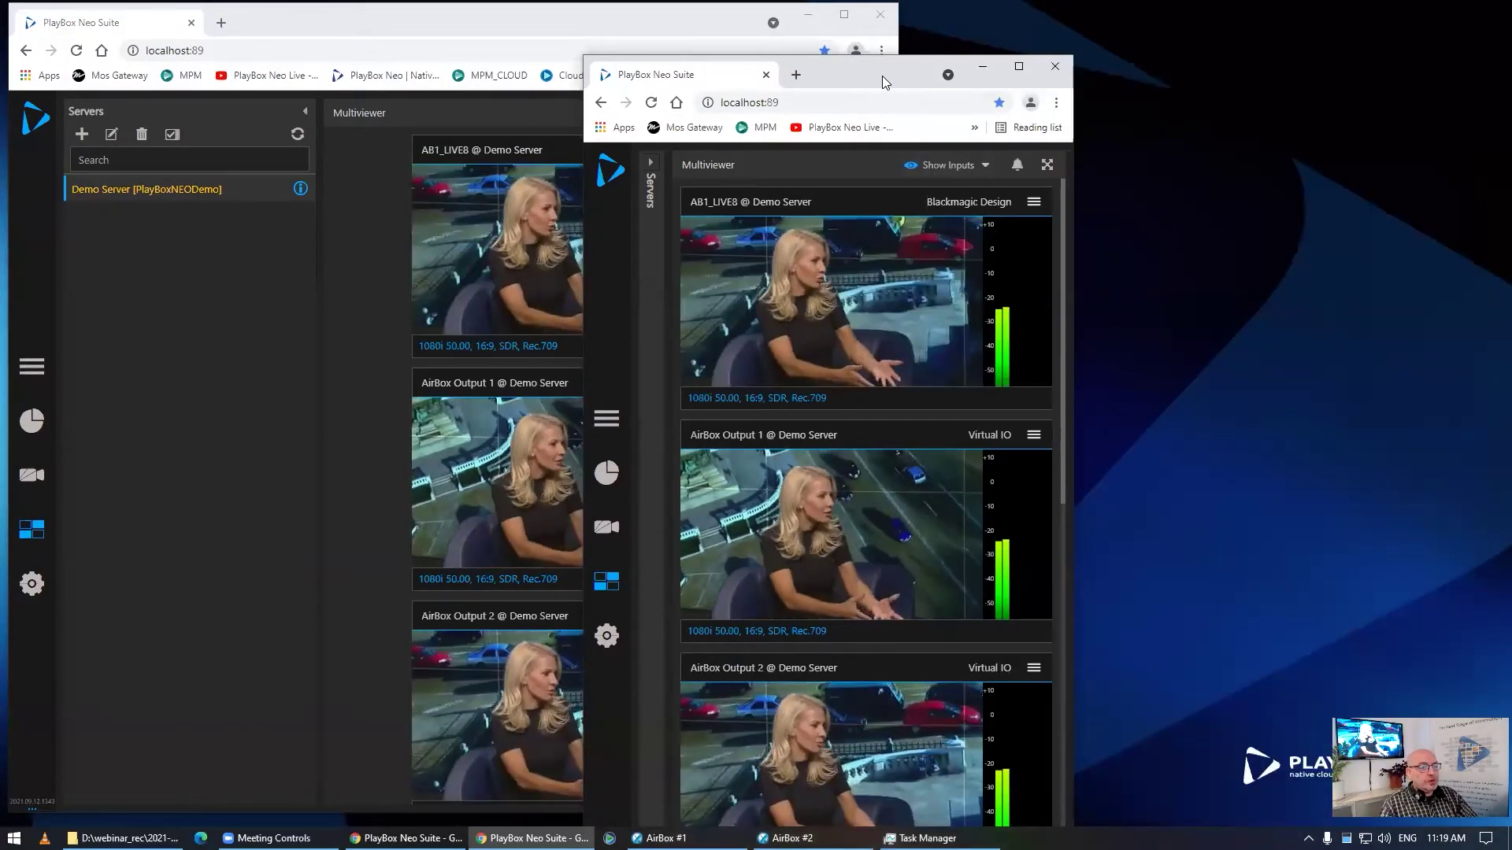
pyautogui.moveTo(881, 76); pyautogui.dragTo(1197, 22)
pyautogui.scroll(-9, 1147, 482)
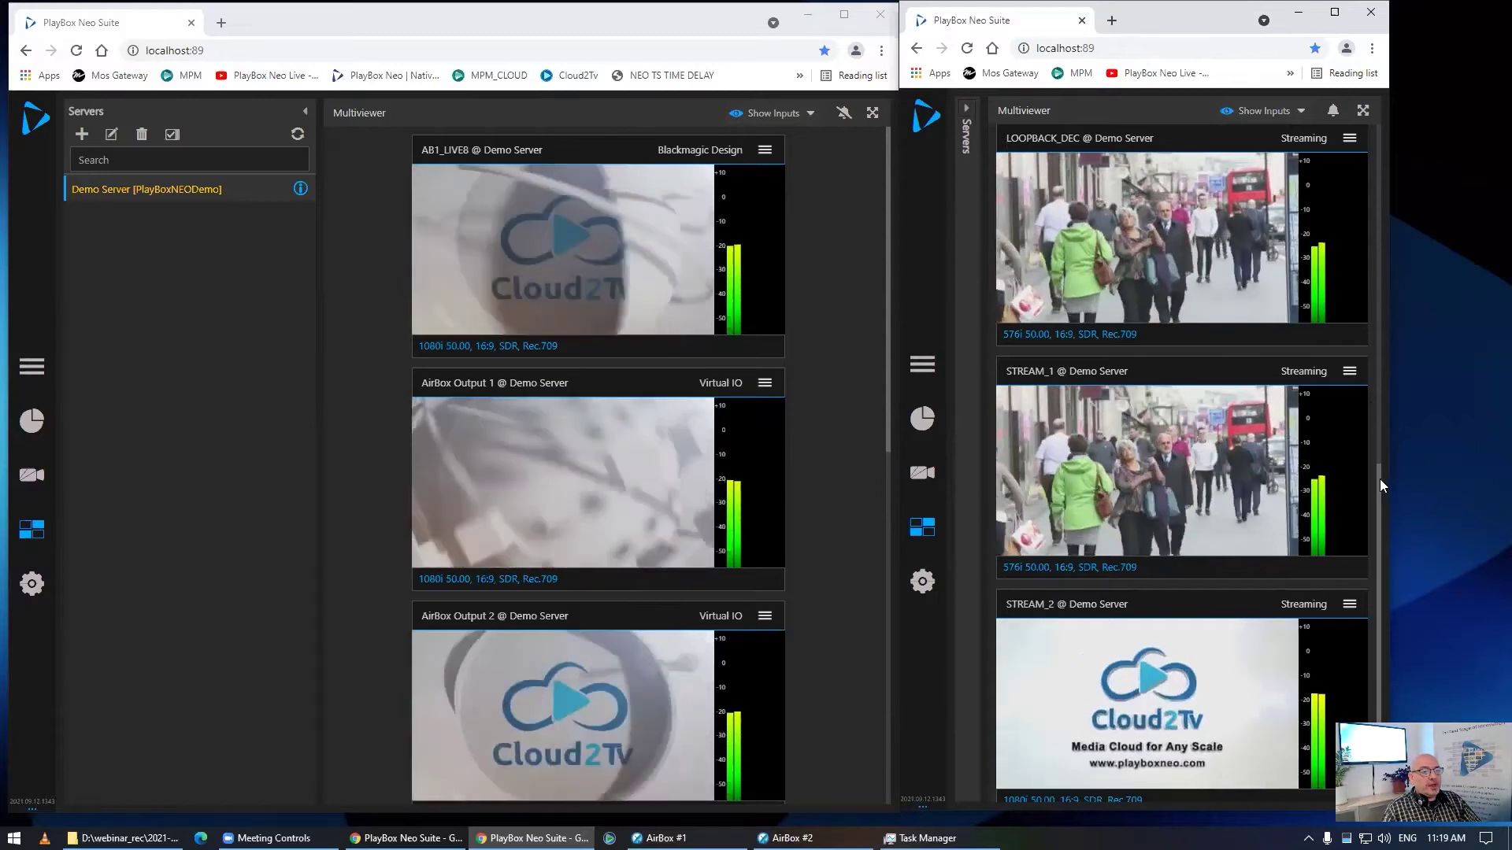
pyautogui.moveTo(1380, 479); pyautogui.dragTo(1378, 484)
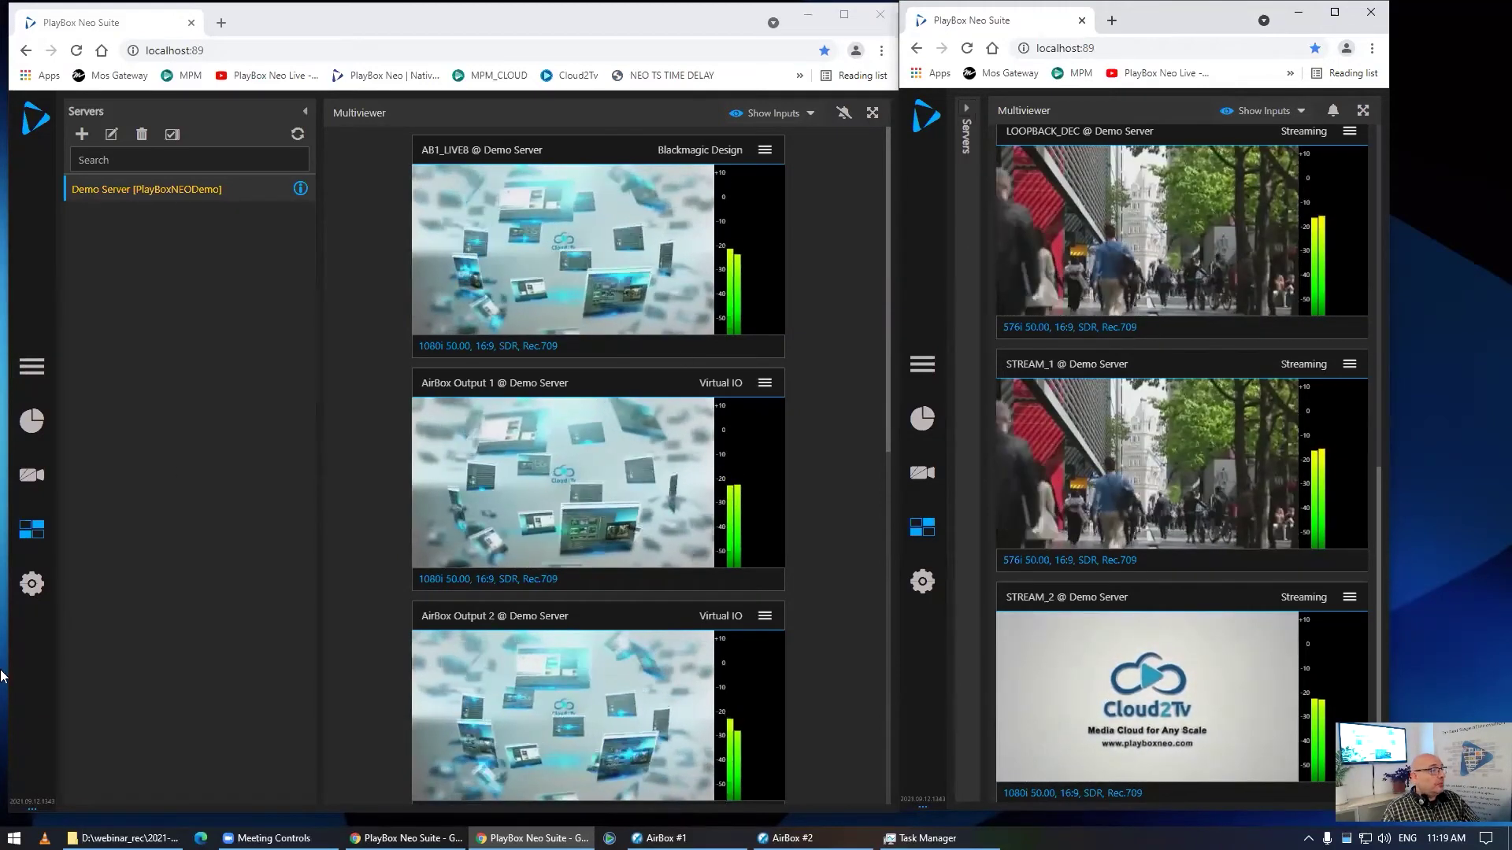
# Show the I/O stream destinations in the original window and hide the Type column to make room for the stream source.
pyautogui.click(32, 583)
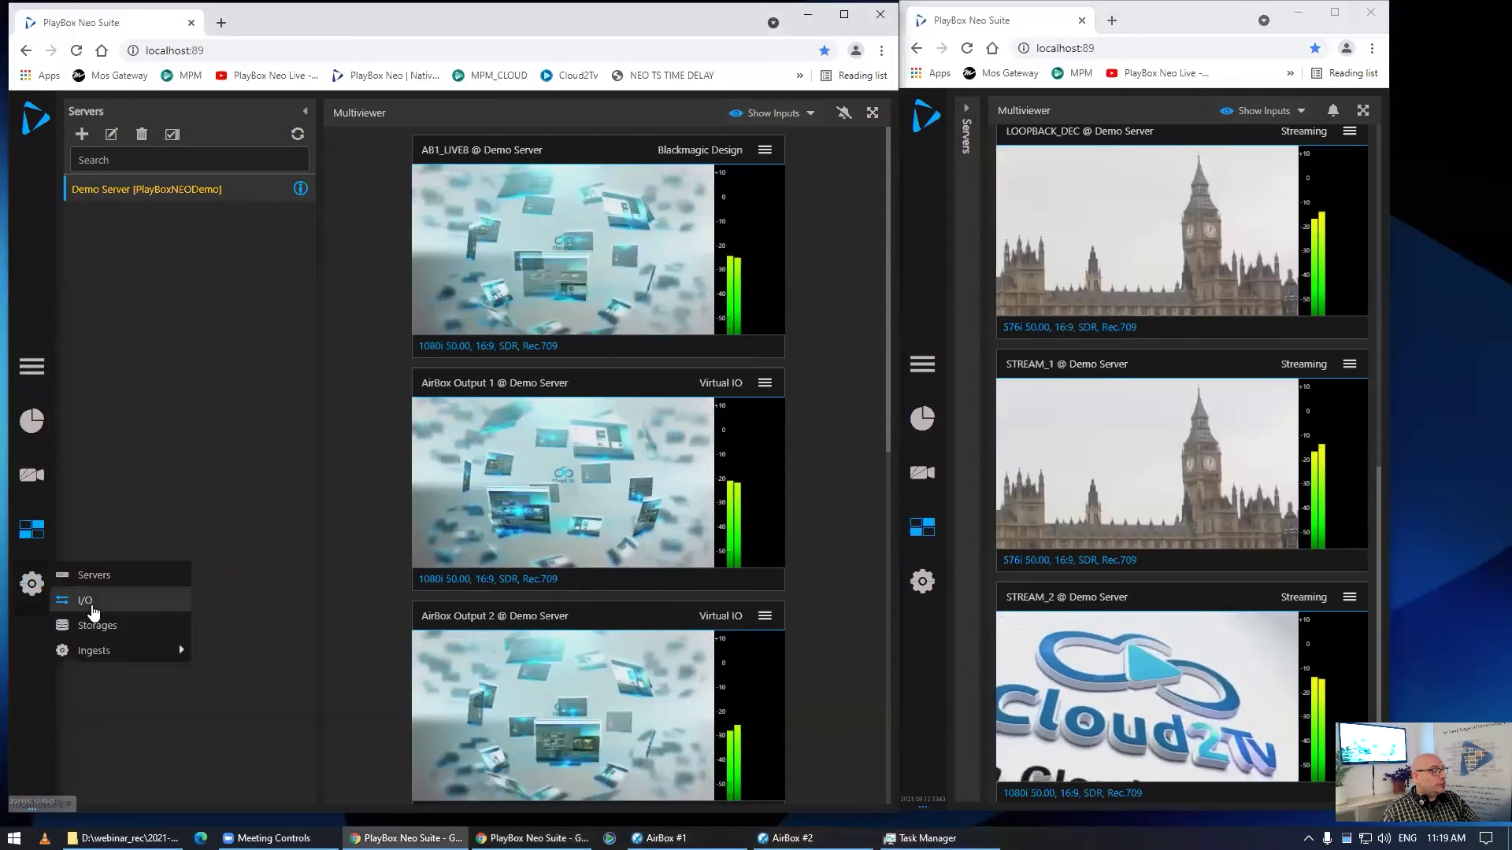
pyautogui.click(86, 602)
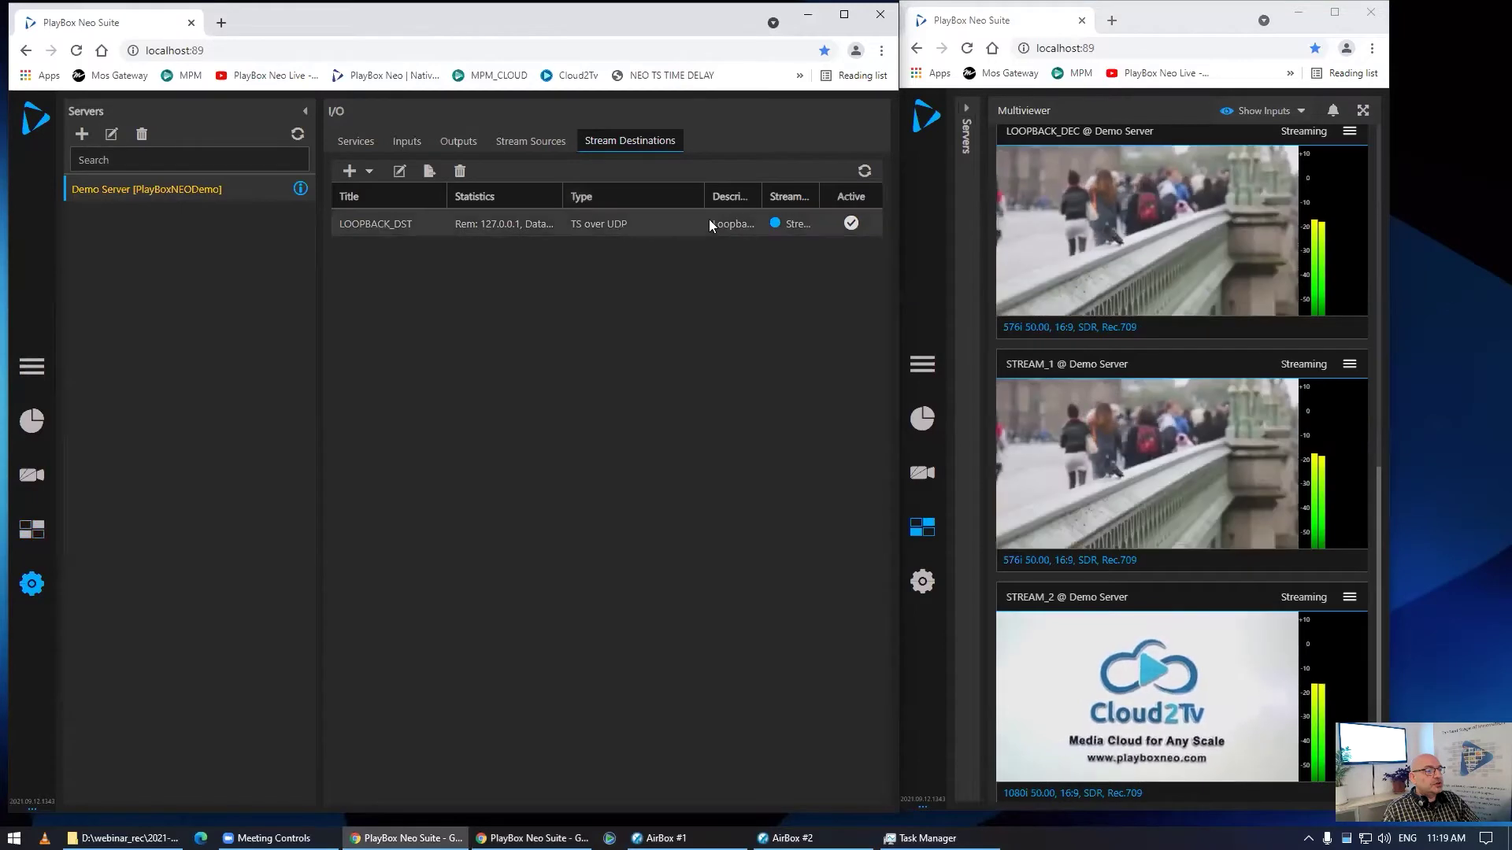
pyautogui.click(800, 229)
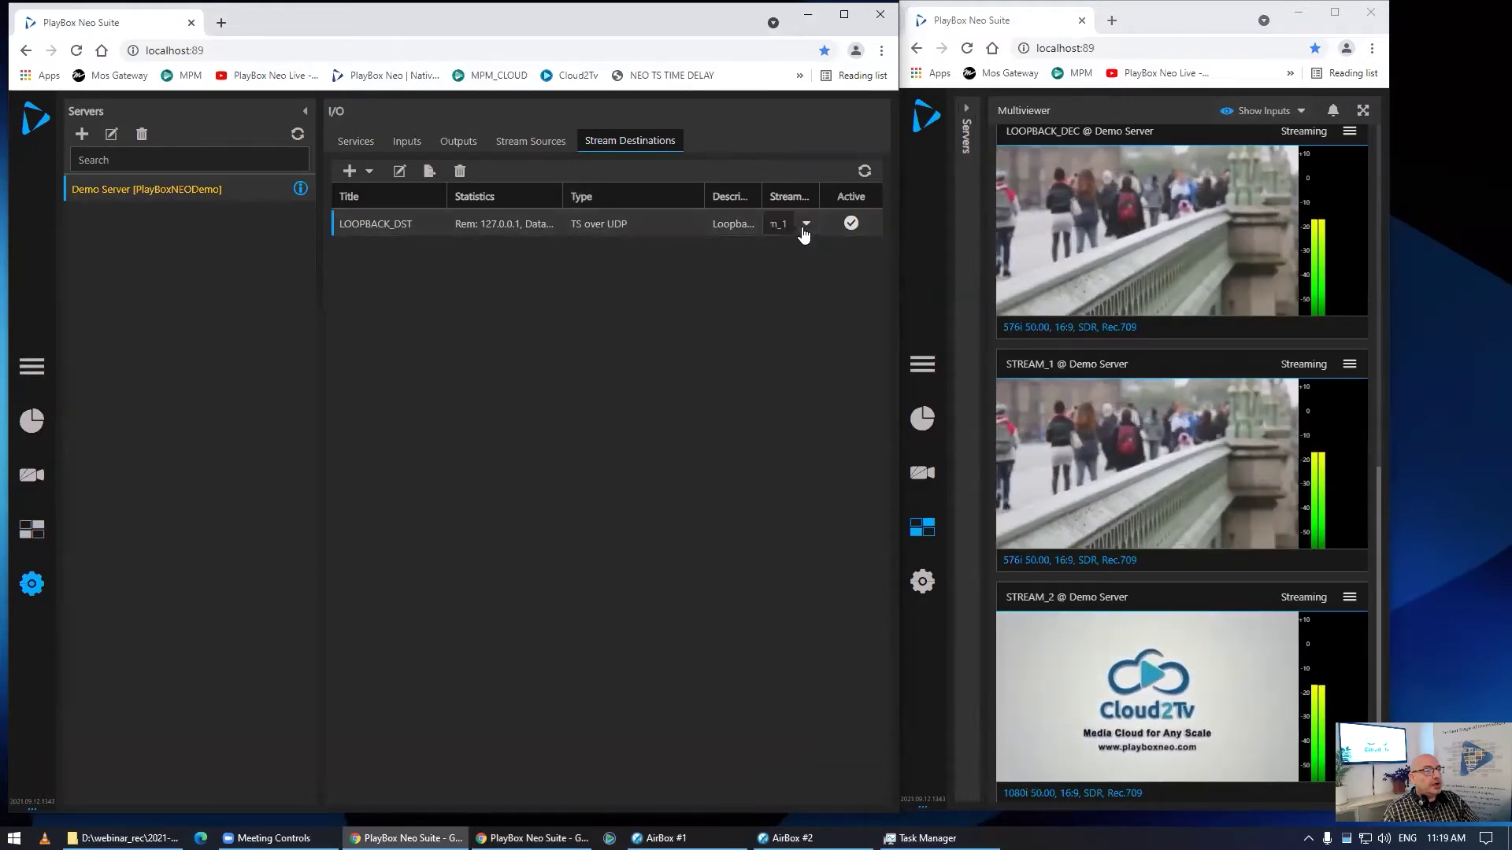
pyautogui.click(805, 226)
pyautogui.click(696, 302)
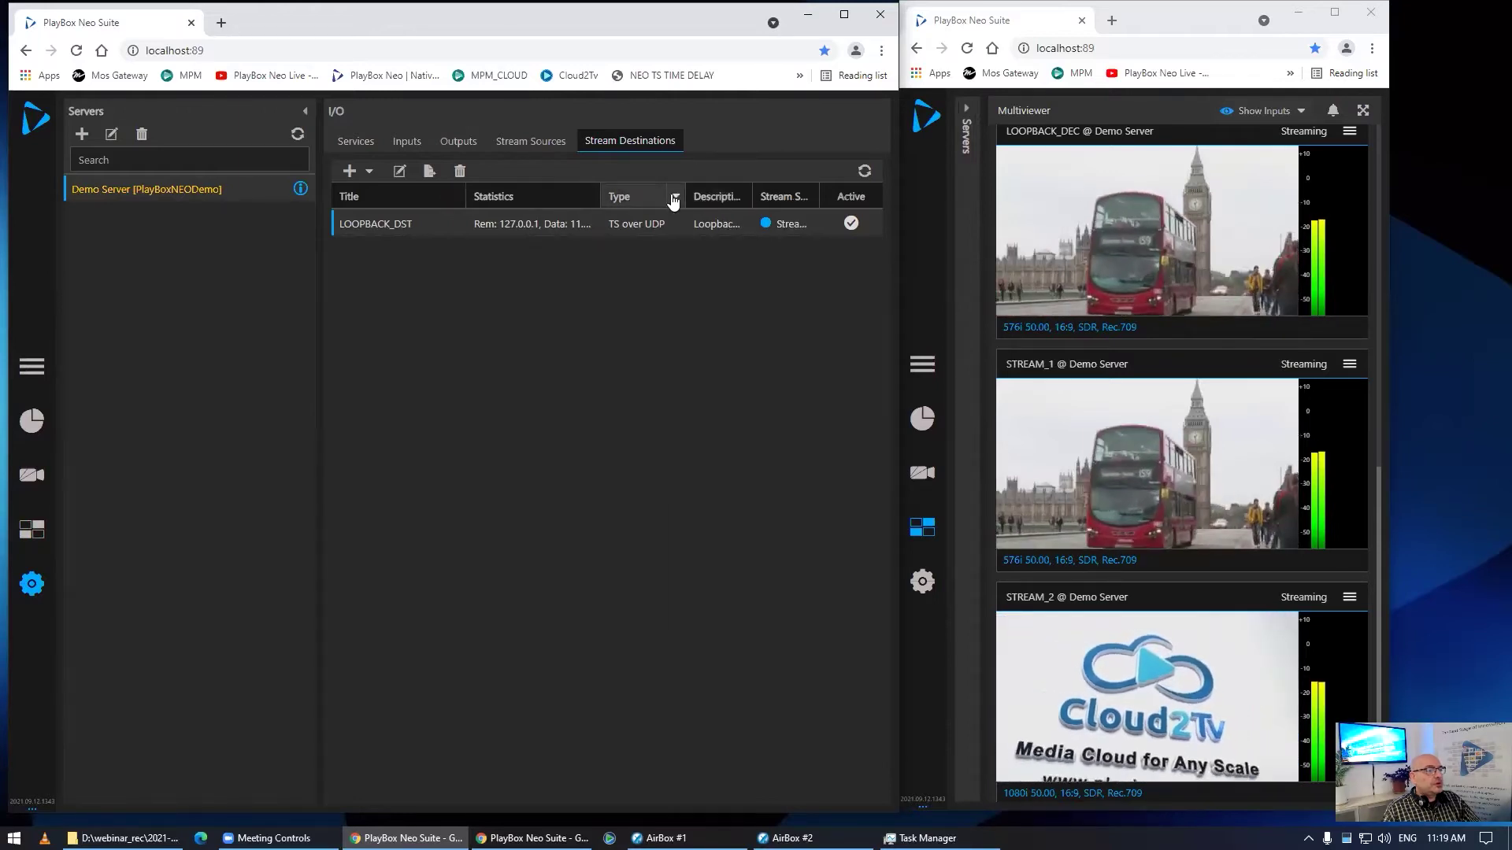
pyautogui.click(676, 196)
pyautogui.moveTo(707, 280)
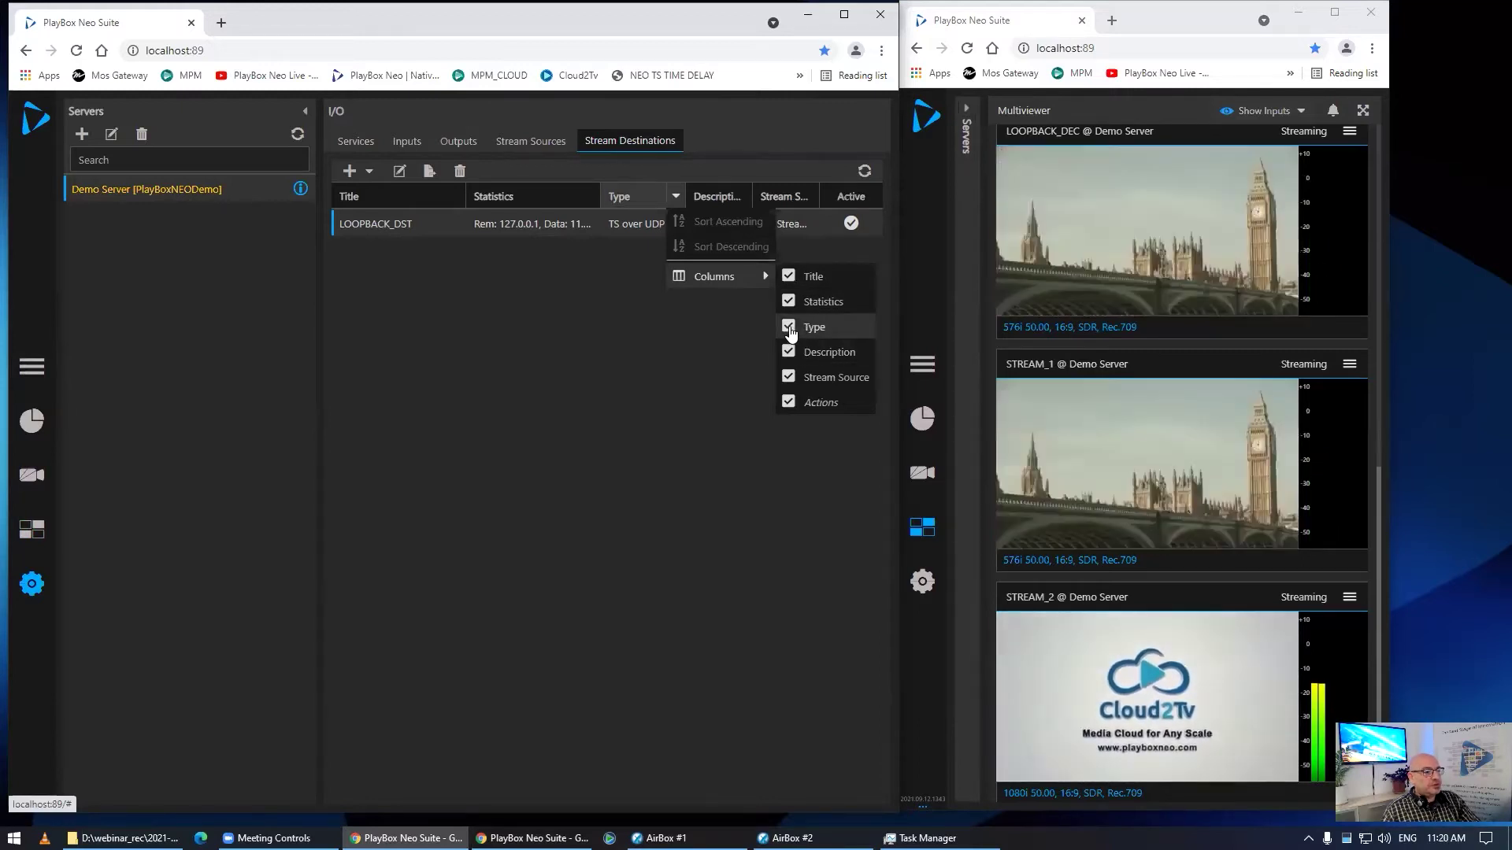
pyautogui.click(734, 344)
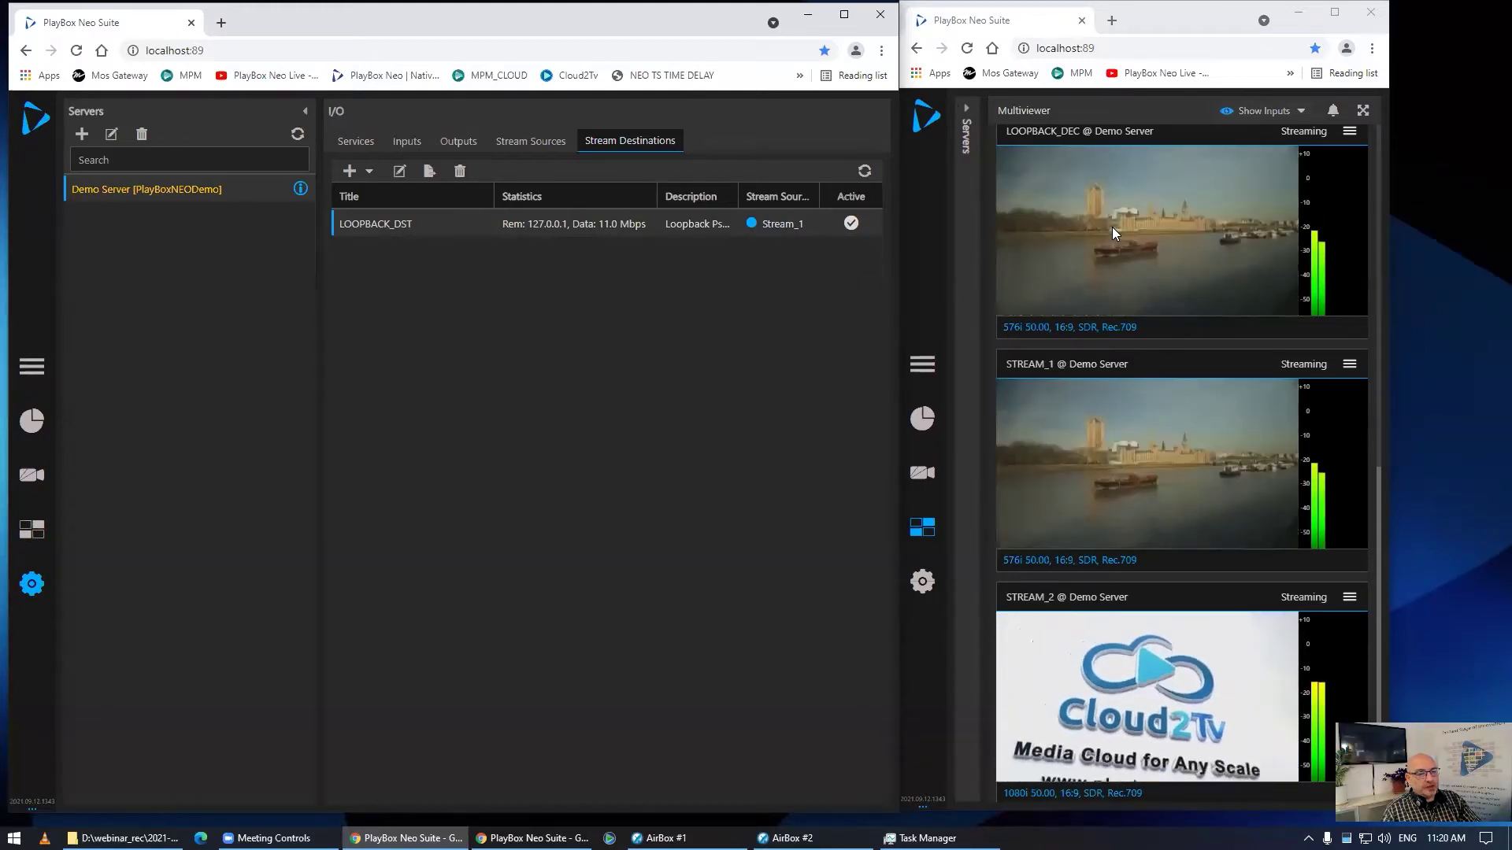
# Switch the LOOPBACK_DST destination's stream source to Stream_2 and return it to Stream_1.
pyautogui.click(801, 223)
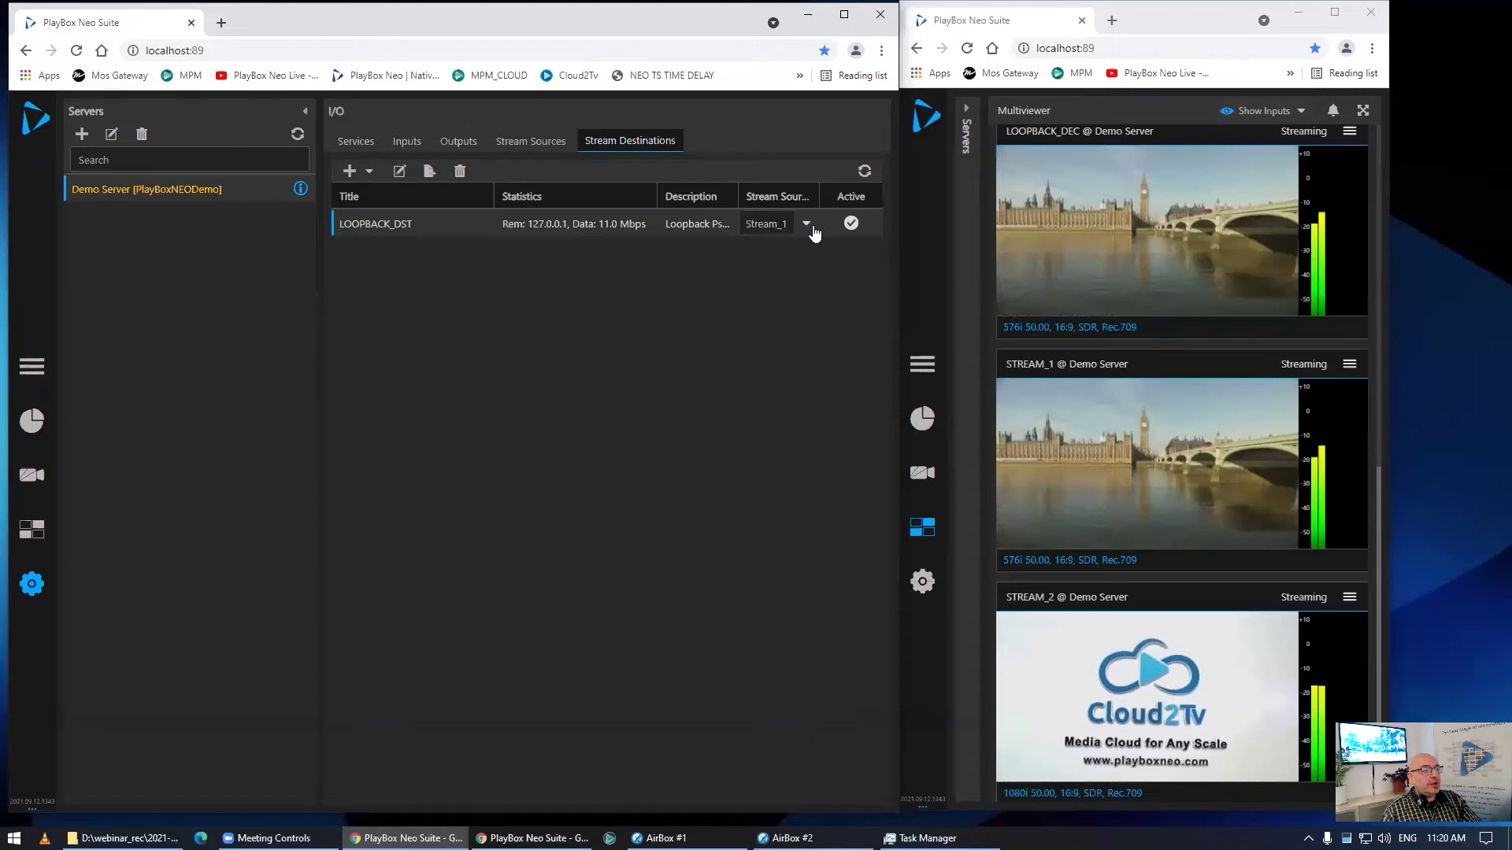
pyautogui.click(807, 228)
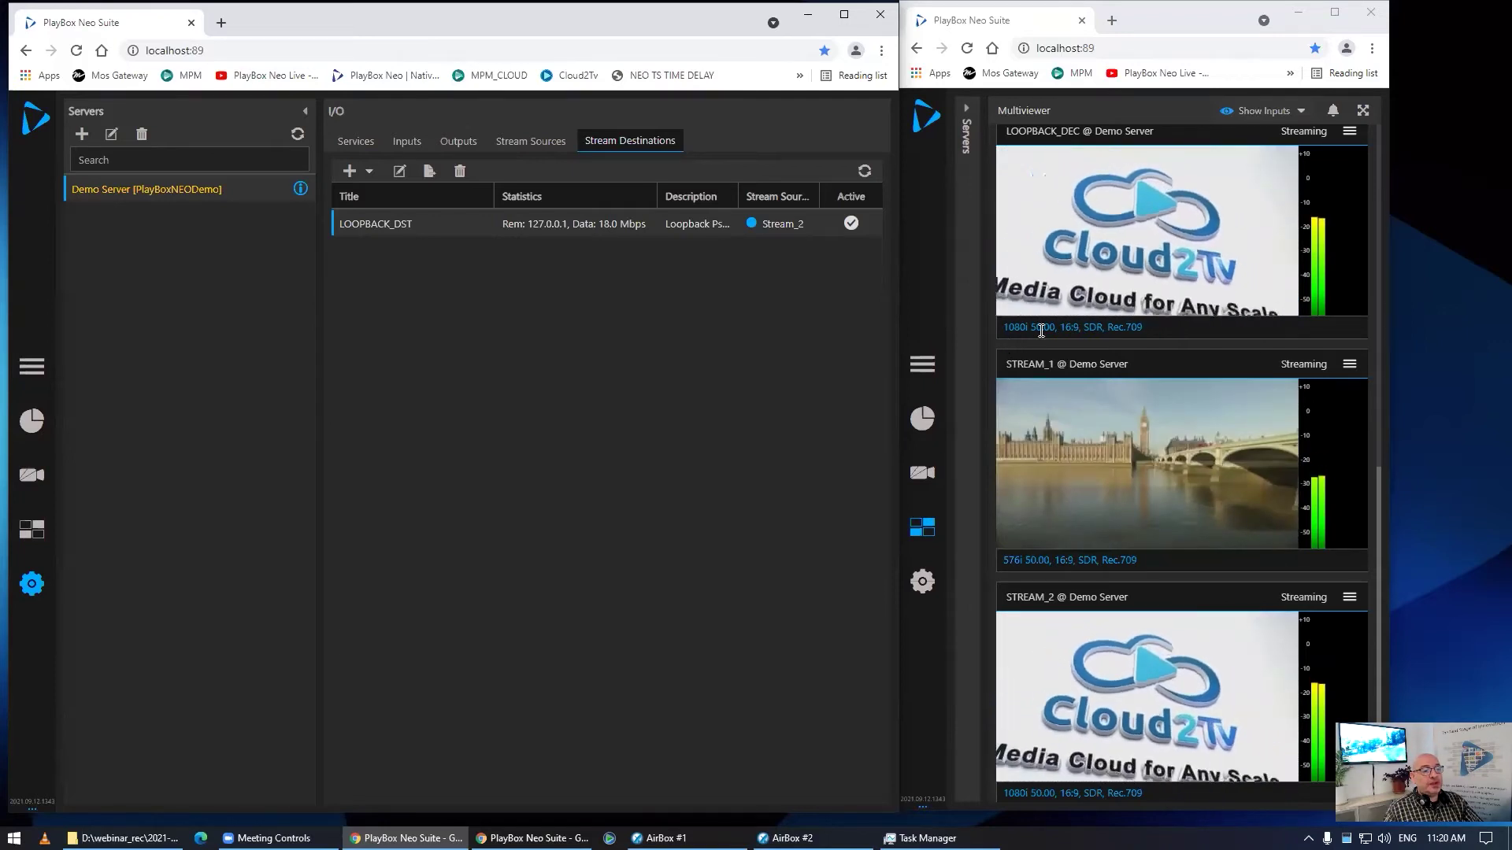
pyautogui.click(788, 224)
pyautogui.click(804, 229)
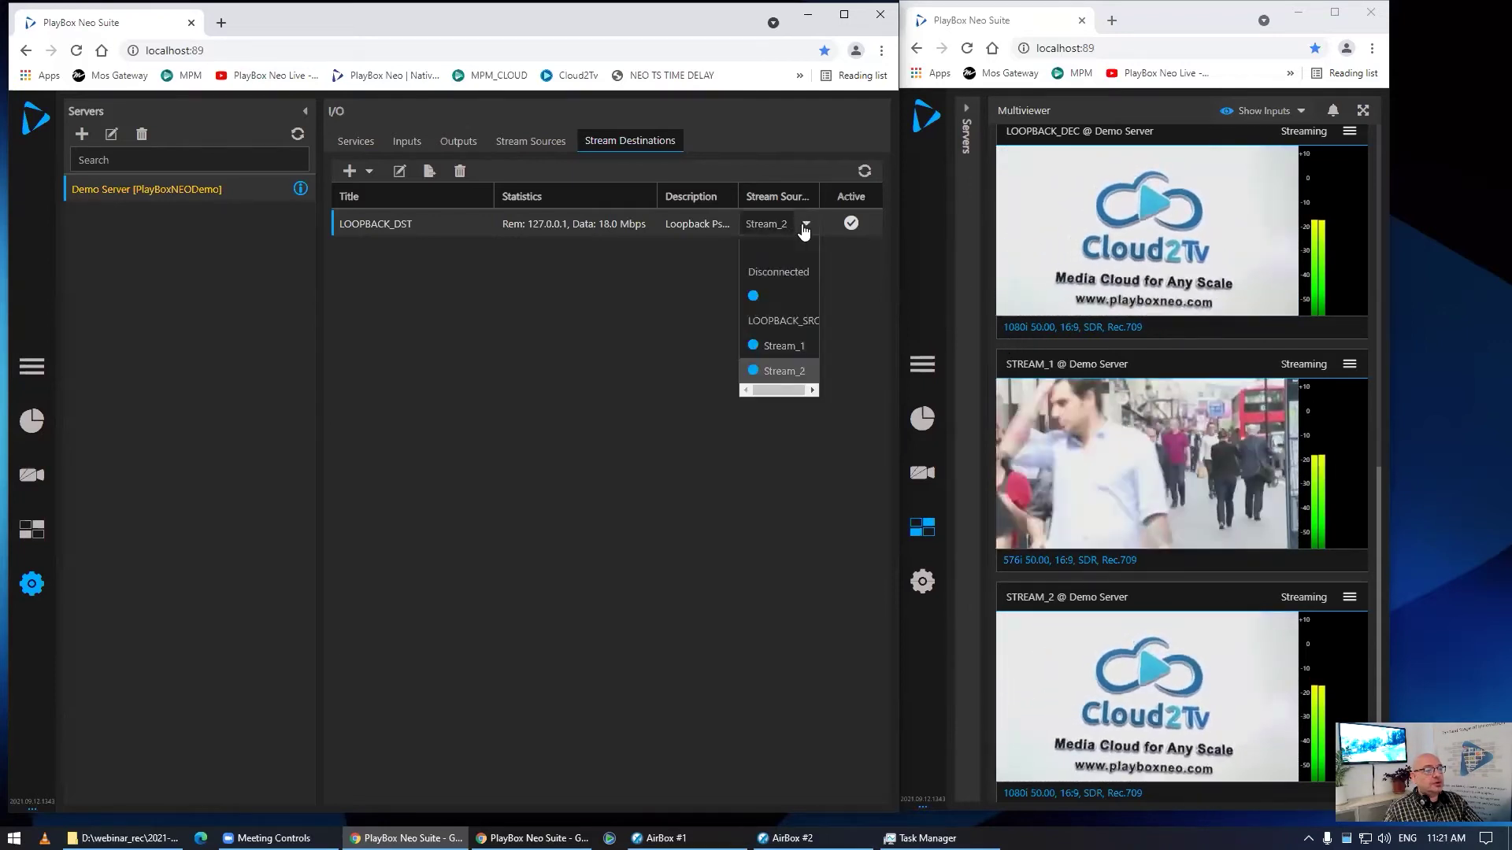
pyautogui.click(776, 340)
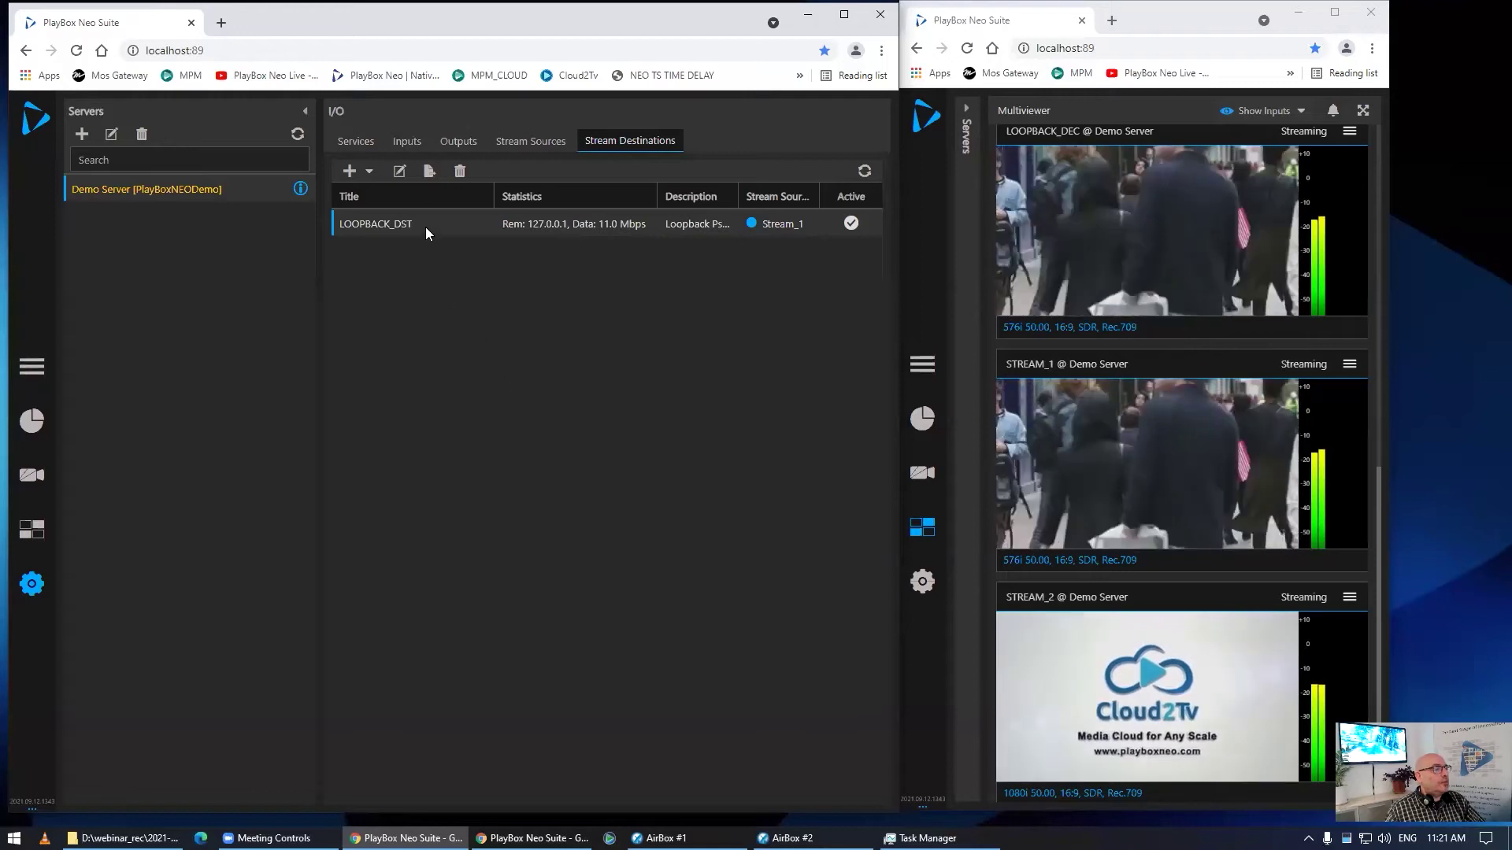
# Return to the stream sources and review Stream_1's connection settings again without saving.
pyautogui.click(508, 145)
pyautogui.click(499, 253)
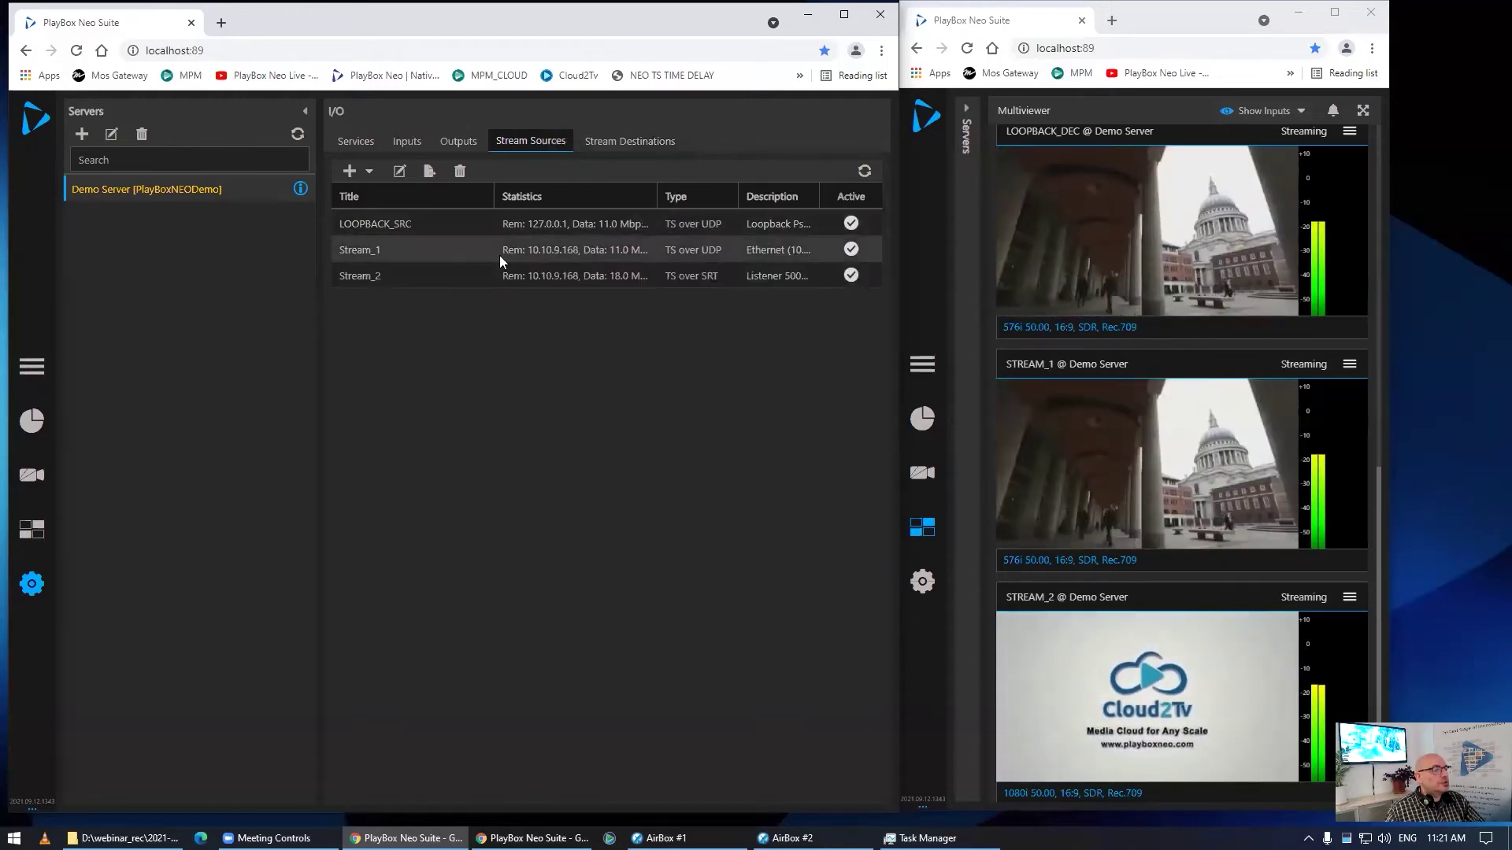
pyautogui.click(400, 173)
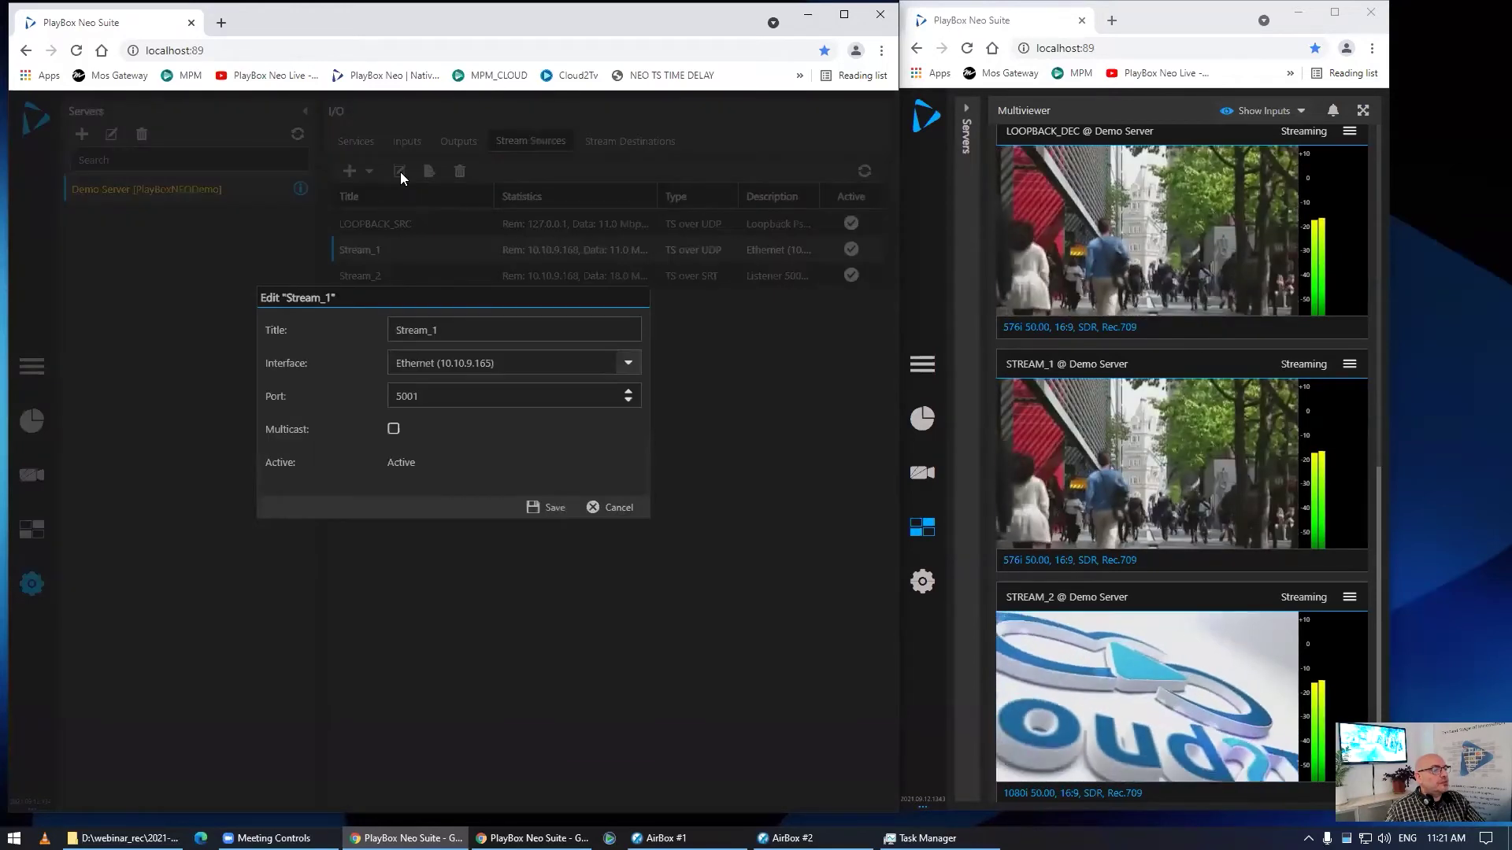
pyautogui.click(610, 509)
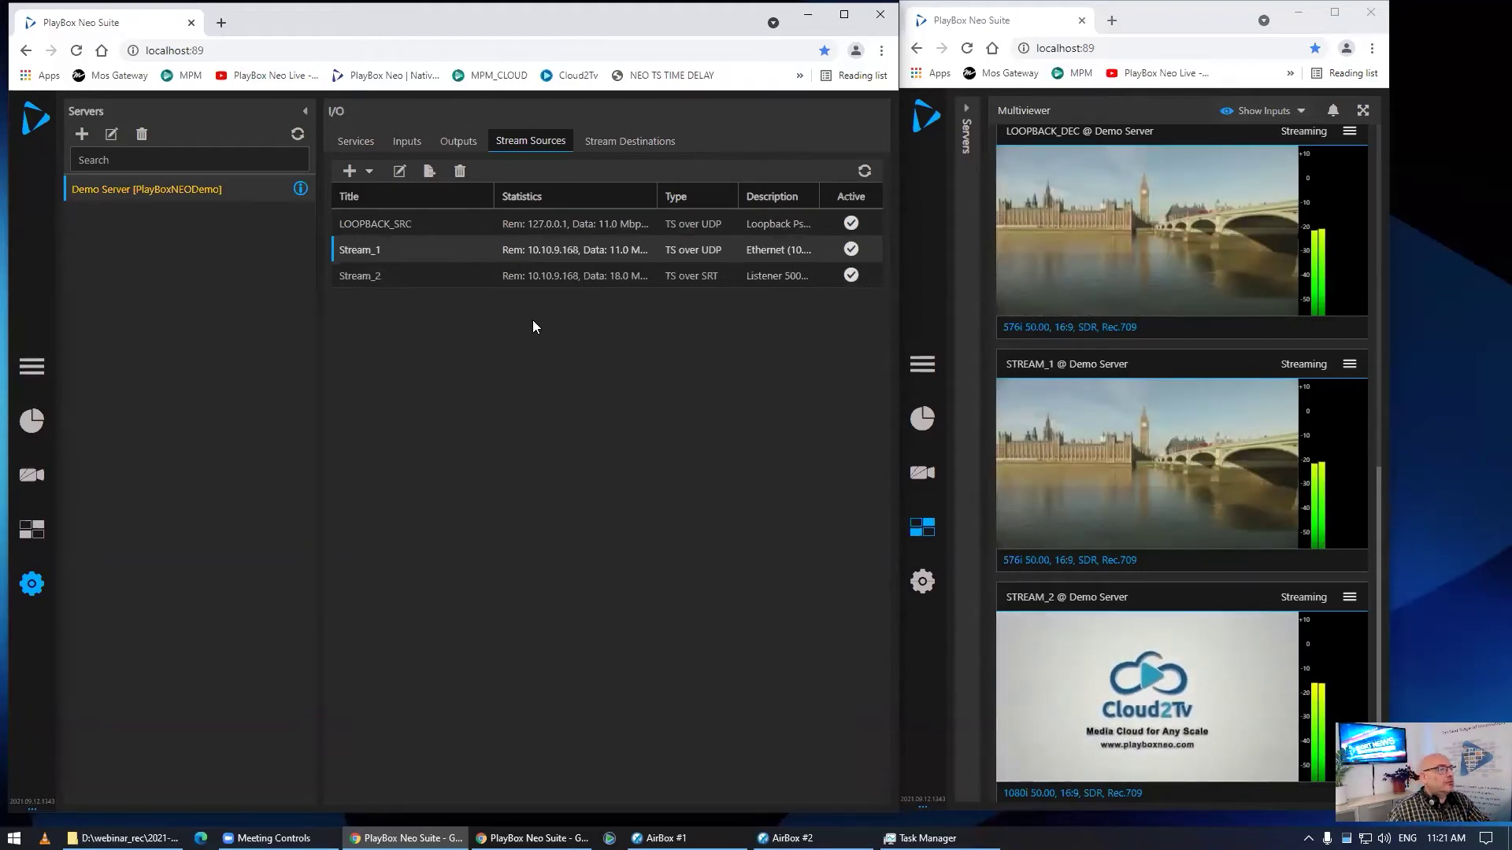
# Review the Streaming service's version details, followed by the server's configured inputs and outputs.
pyautogui.click(348, 143)
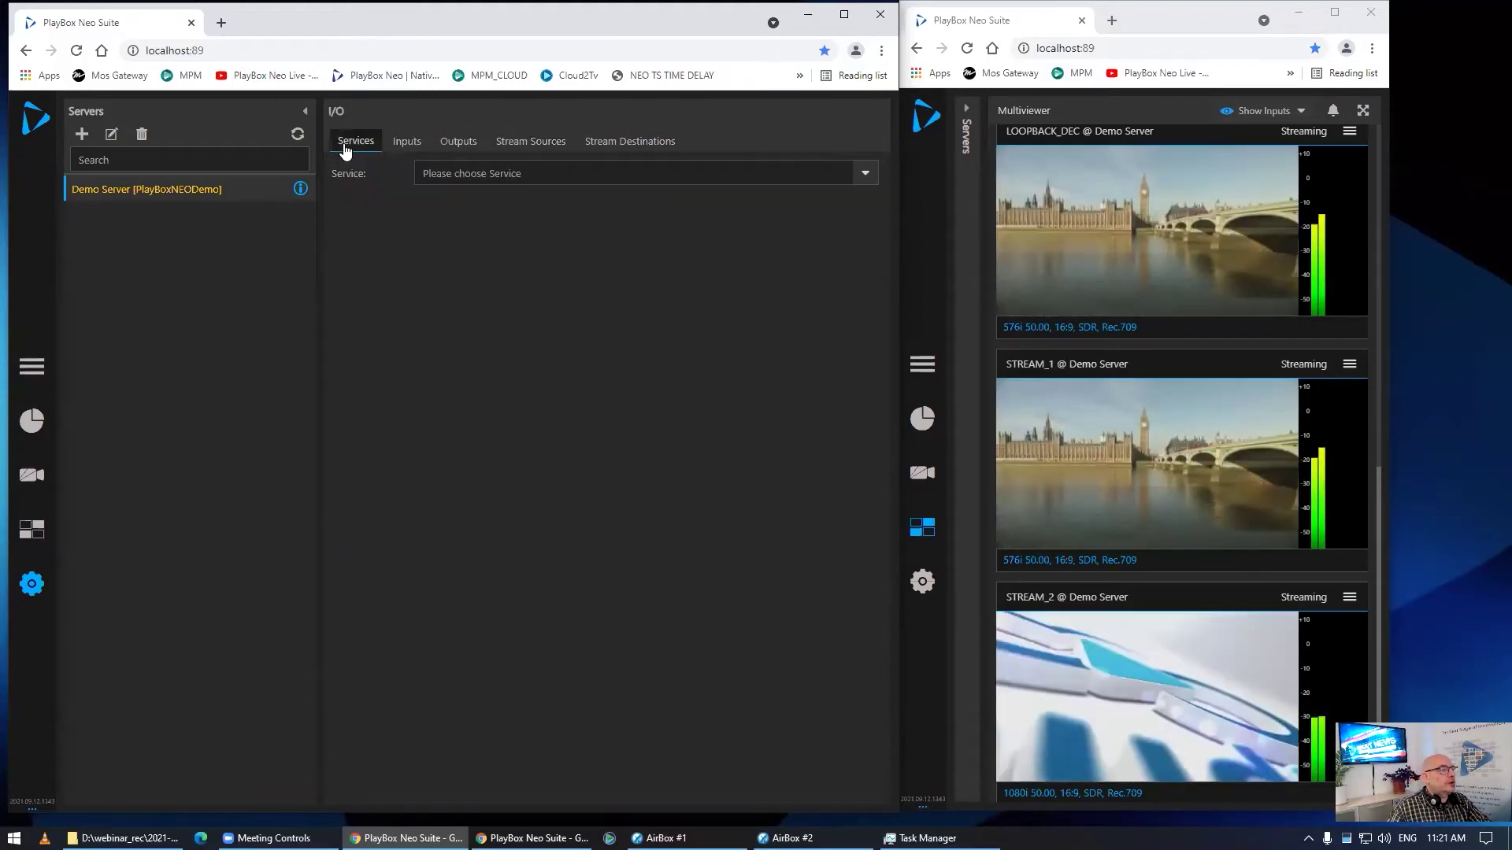
pyautogui.click(548, 174)
pyautogui.click(592, 303)
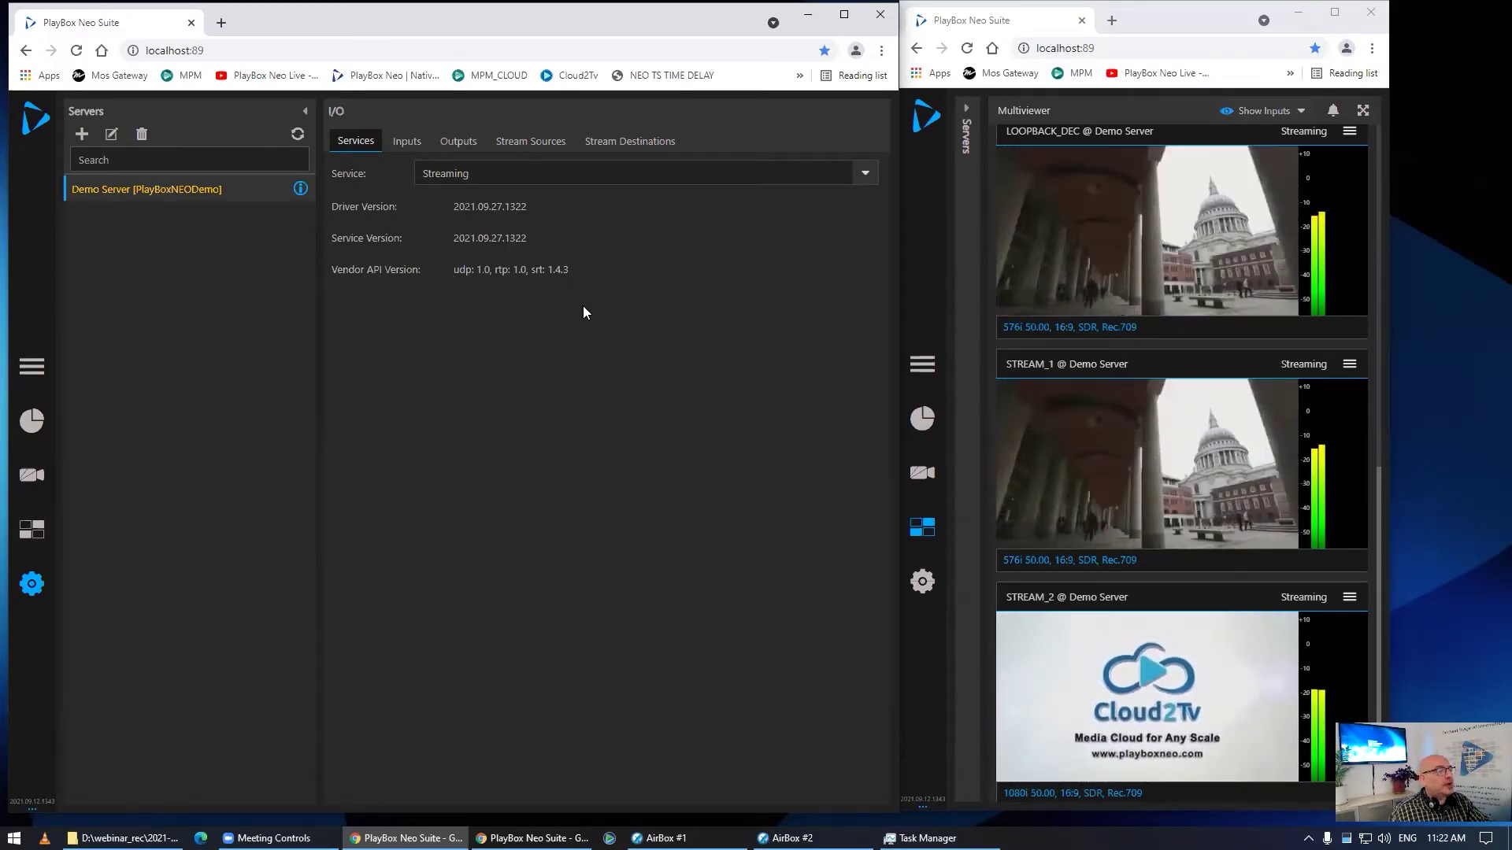
pyautogui.click(408, 147)
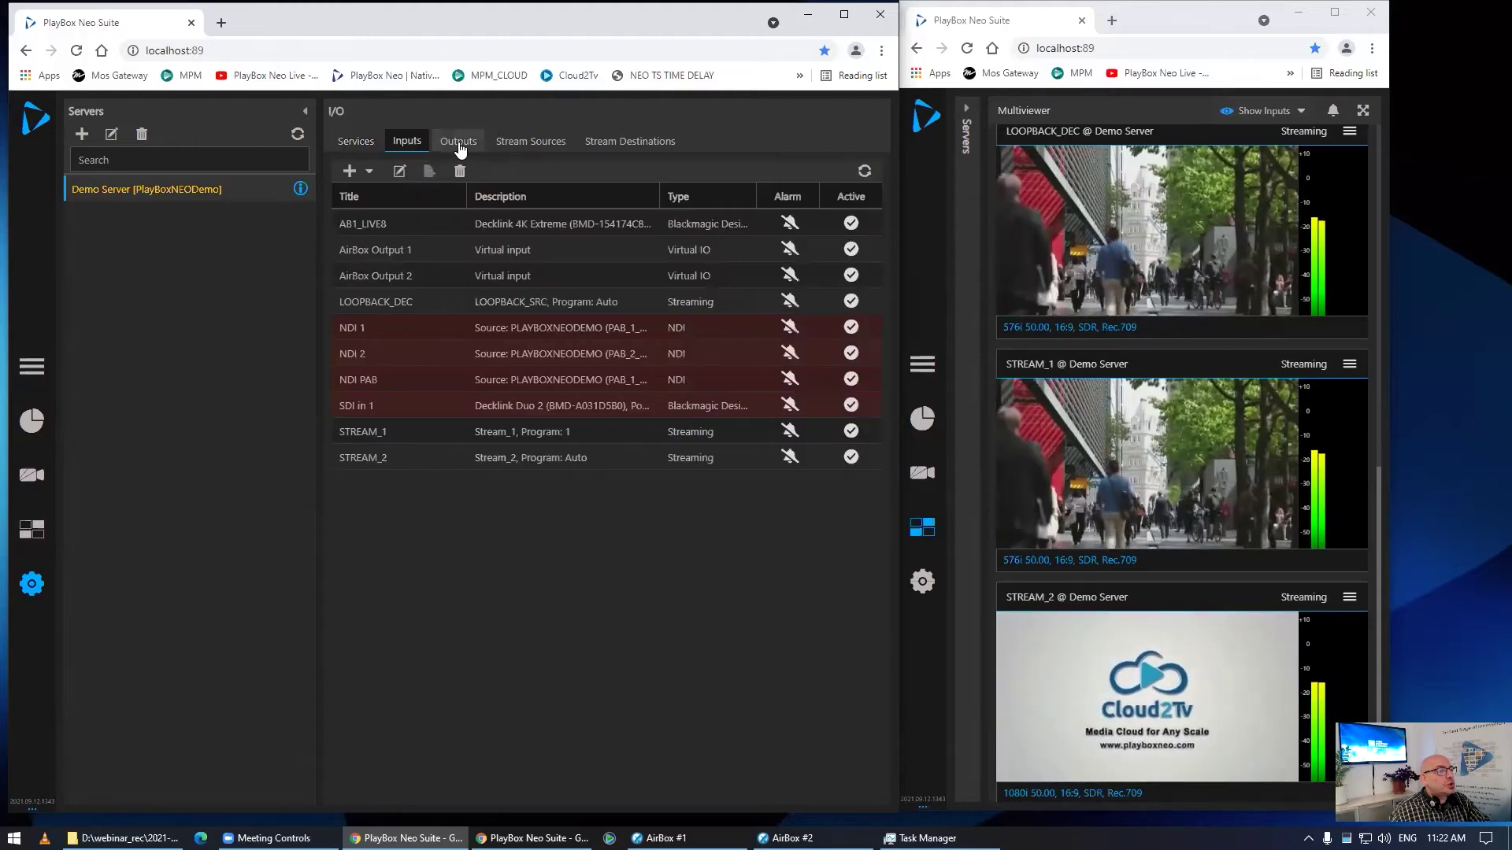
pyautogui.click(461, 149)
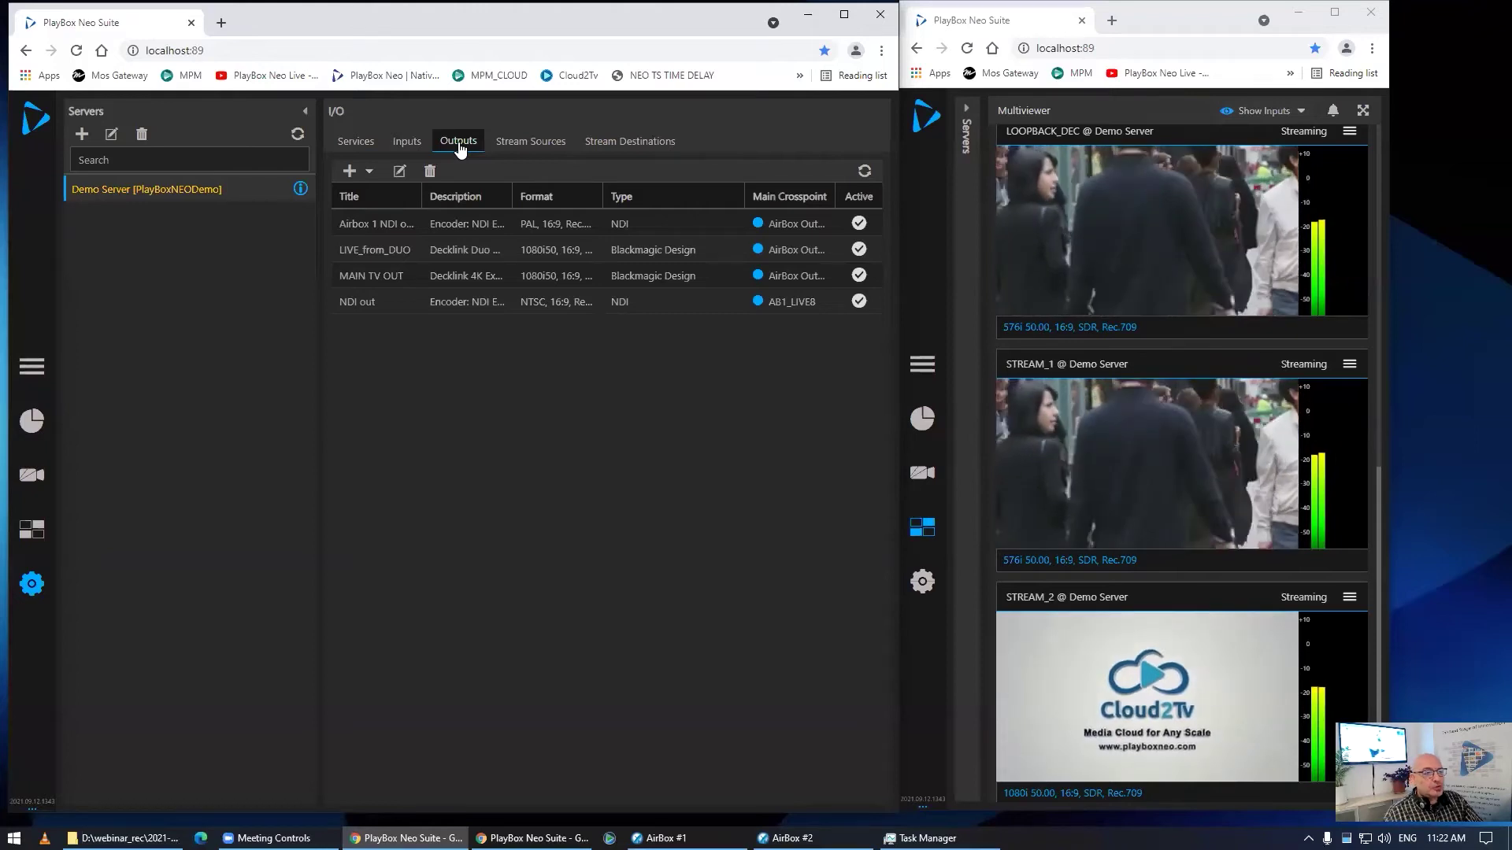
# Close the second browser window showing the multiviewer and enlarge the remaining window to fill the screen.
pyautogui.click(1372, 12)
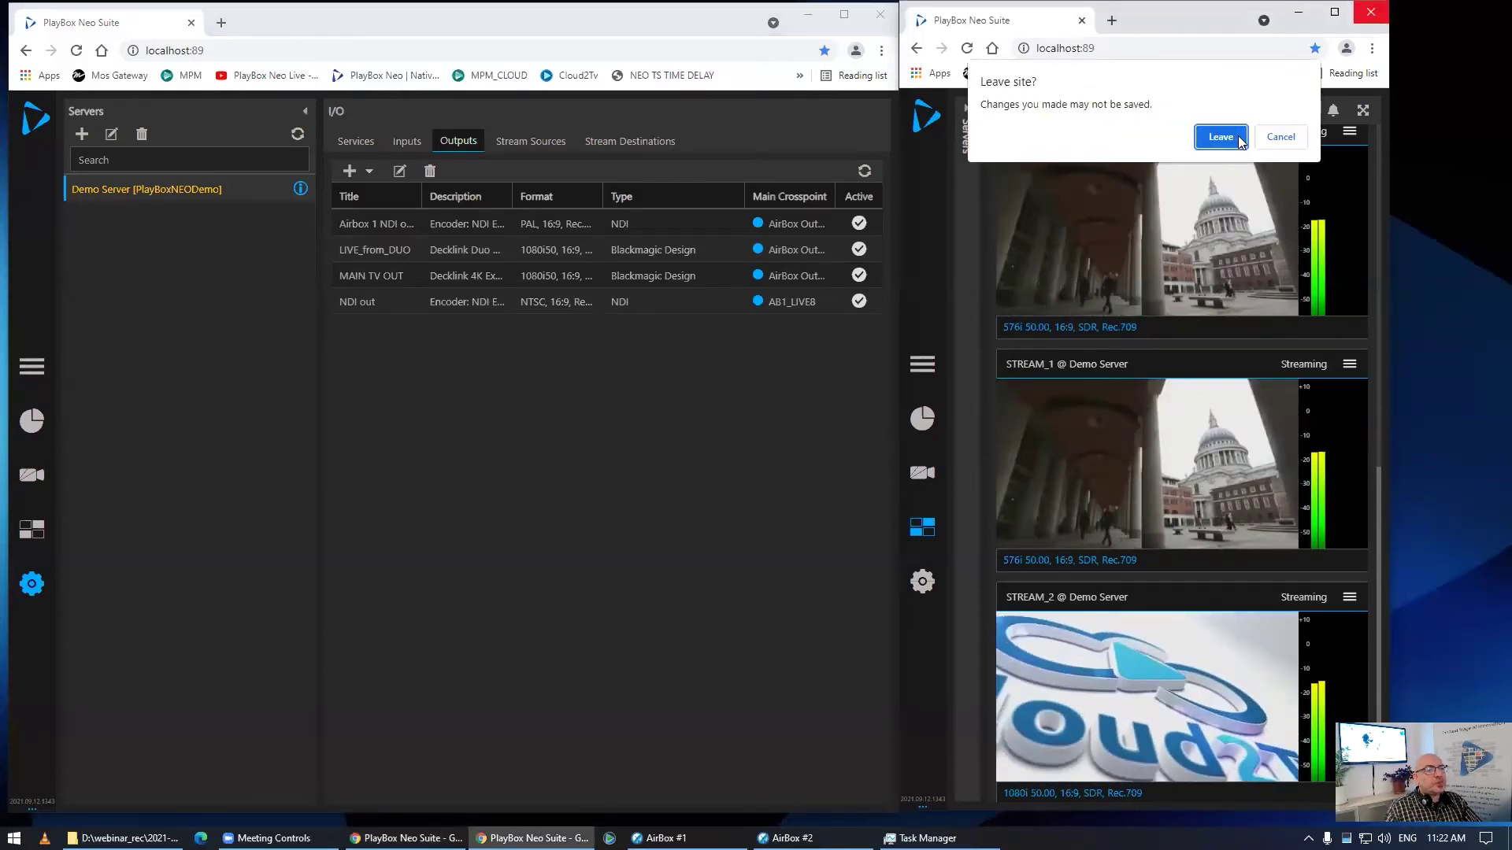
pyautogui.click(1218, 139)
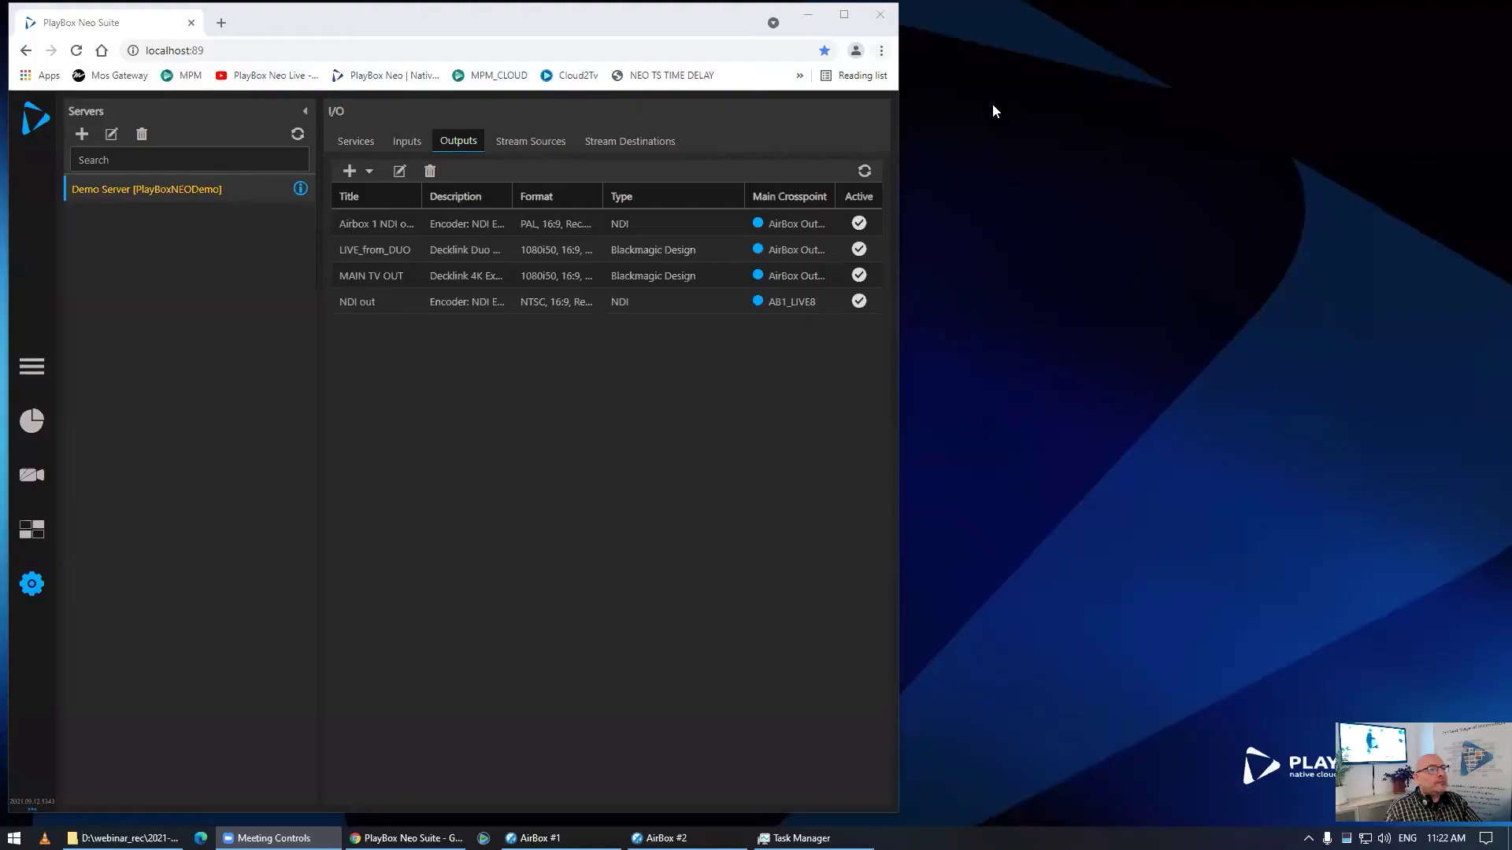
pyautogui.click(899, 55)
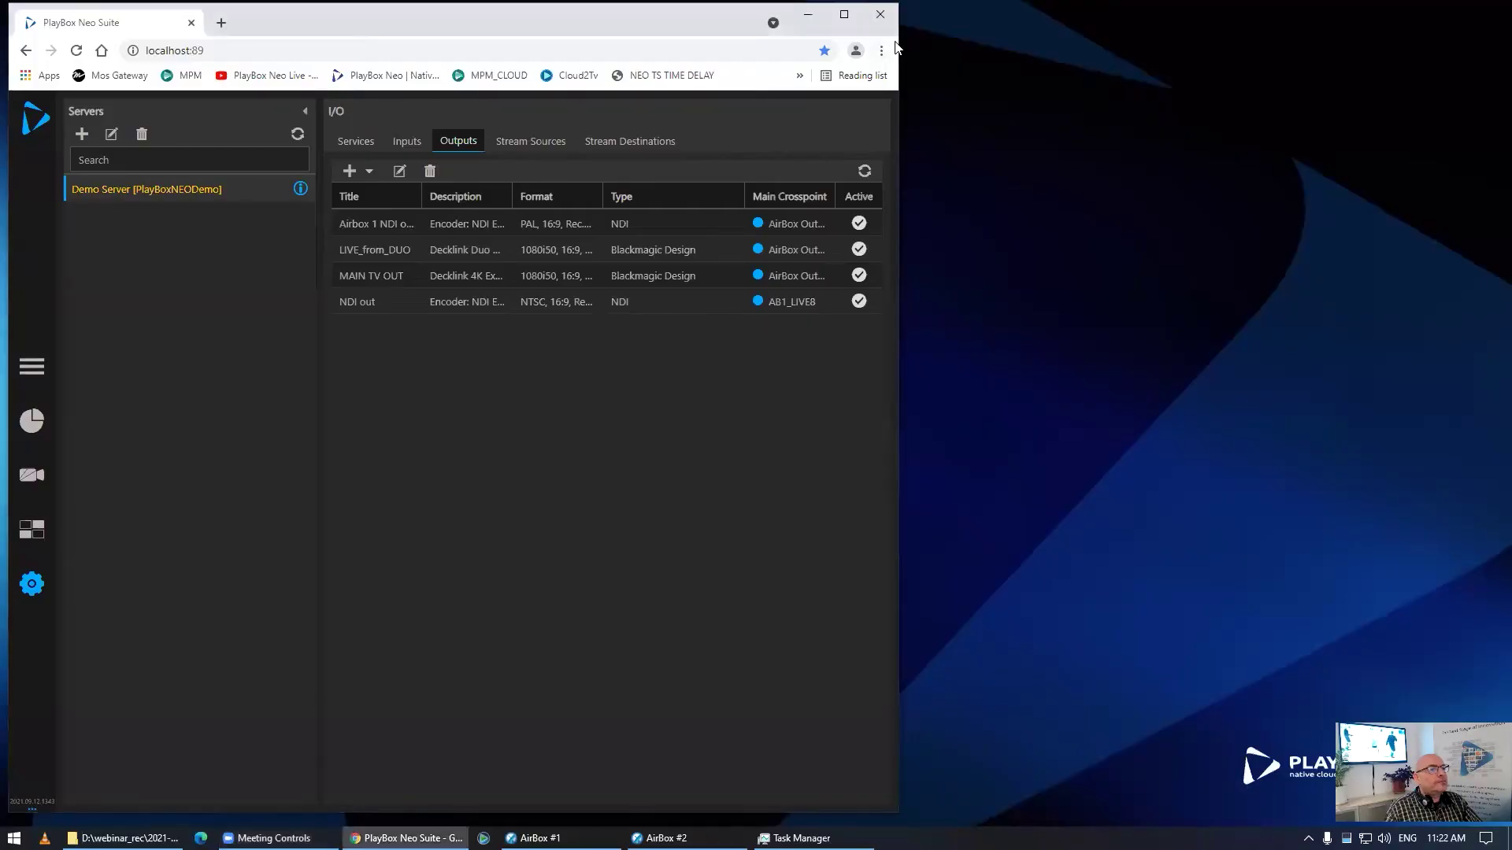
pyautogui.moveTo(898, 54); pyautogui.dragTo(1419, 54)
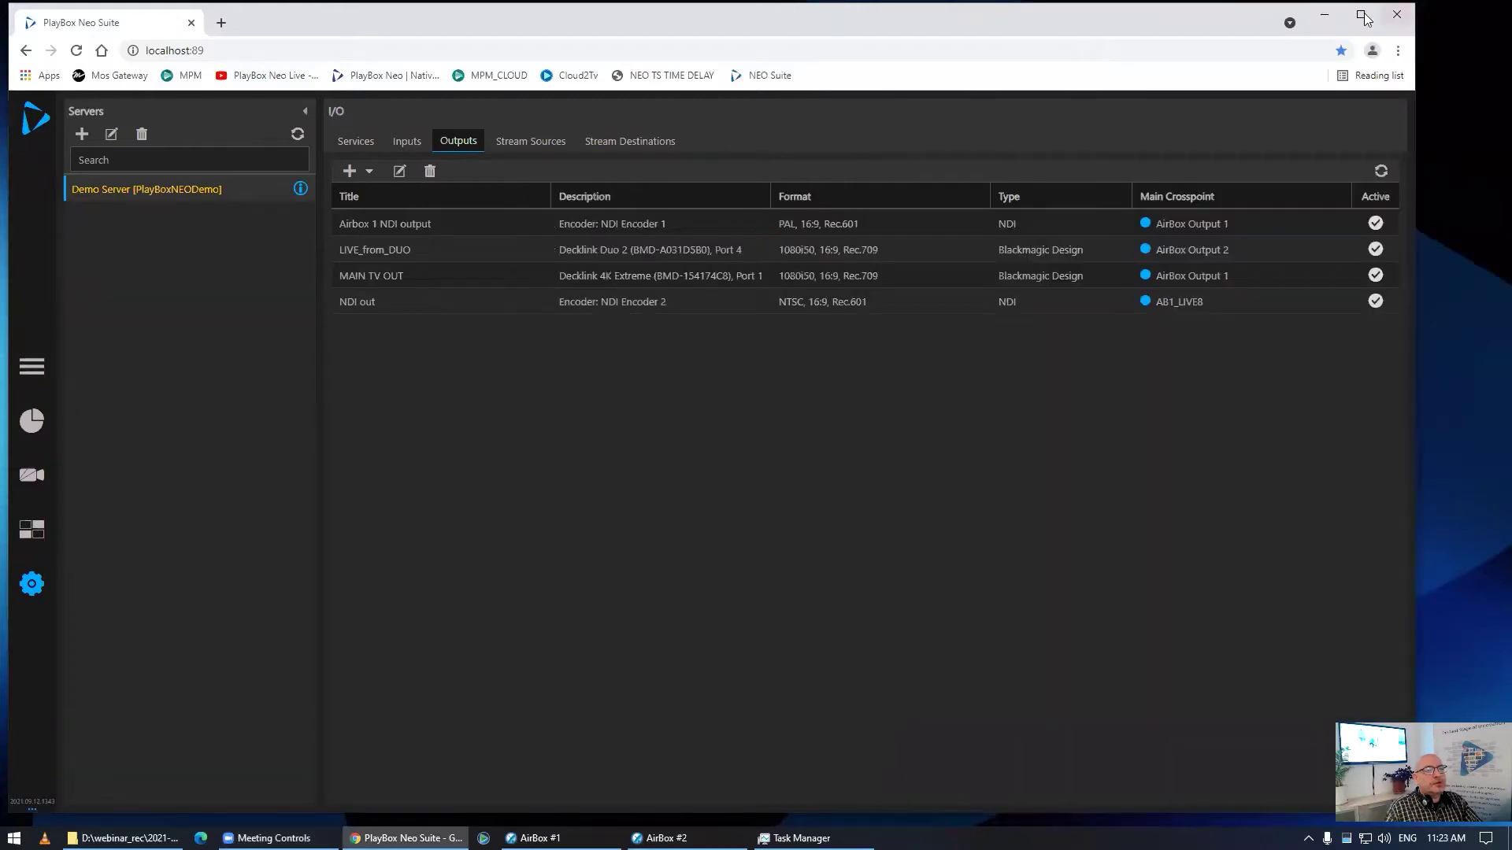
pyautogui.press('super+Up')
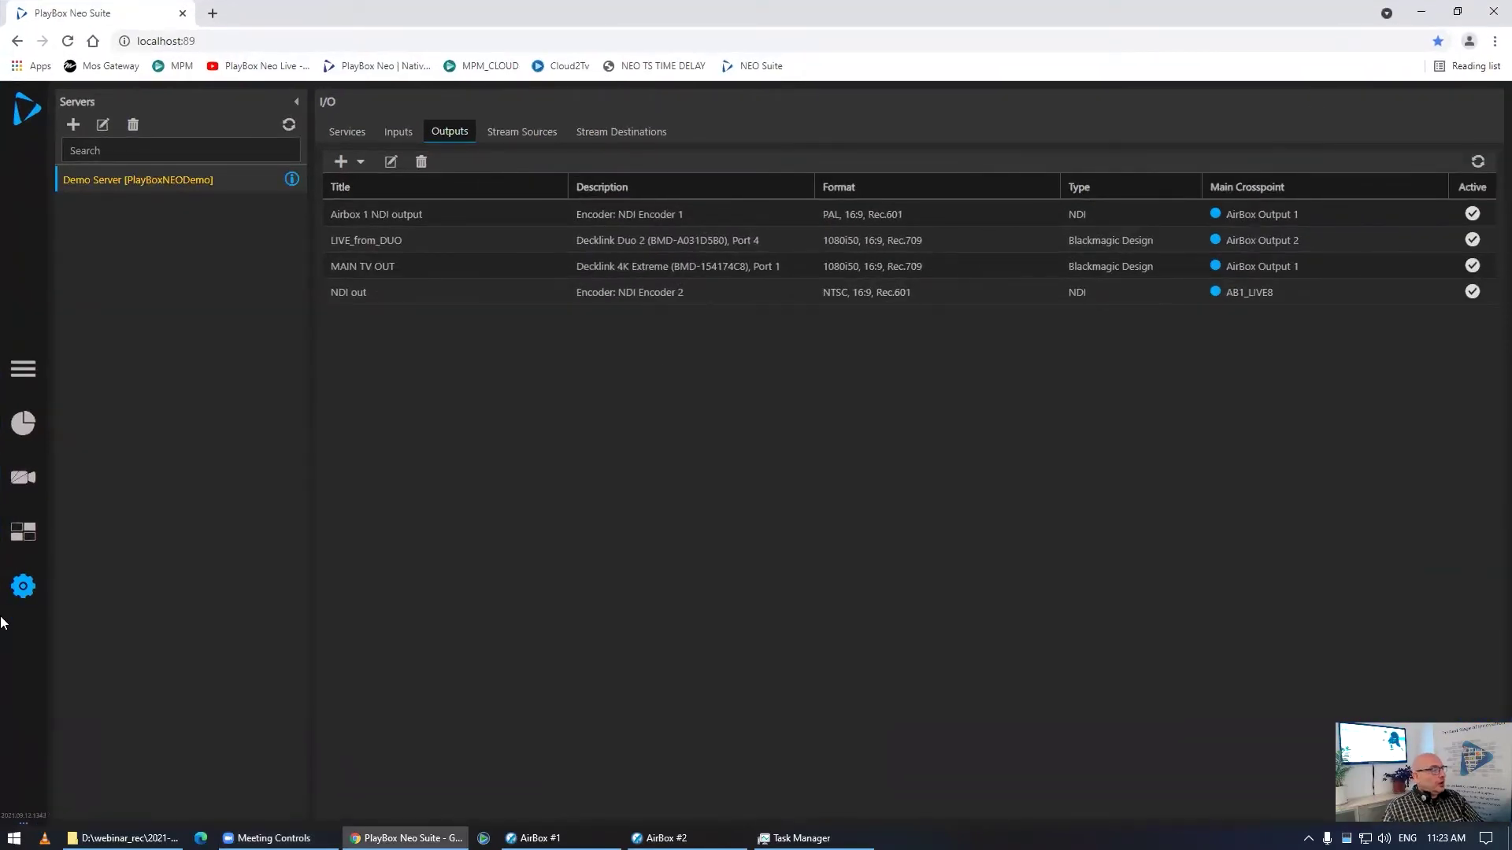
# Open the multiviewer and hide the AB1_LIVE8, AirBox Output 1 and AirBox Output 2 inputs.
pyautogui.click(25, 545)
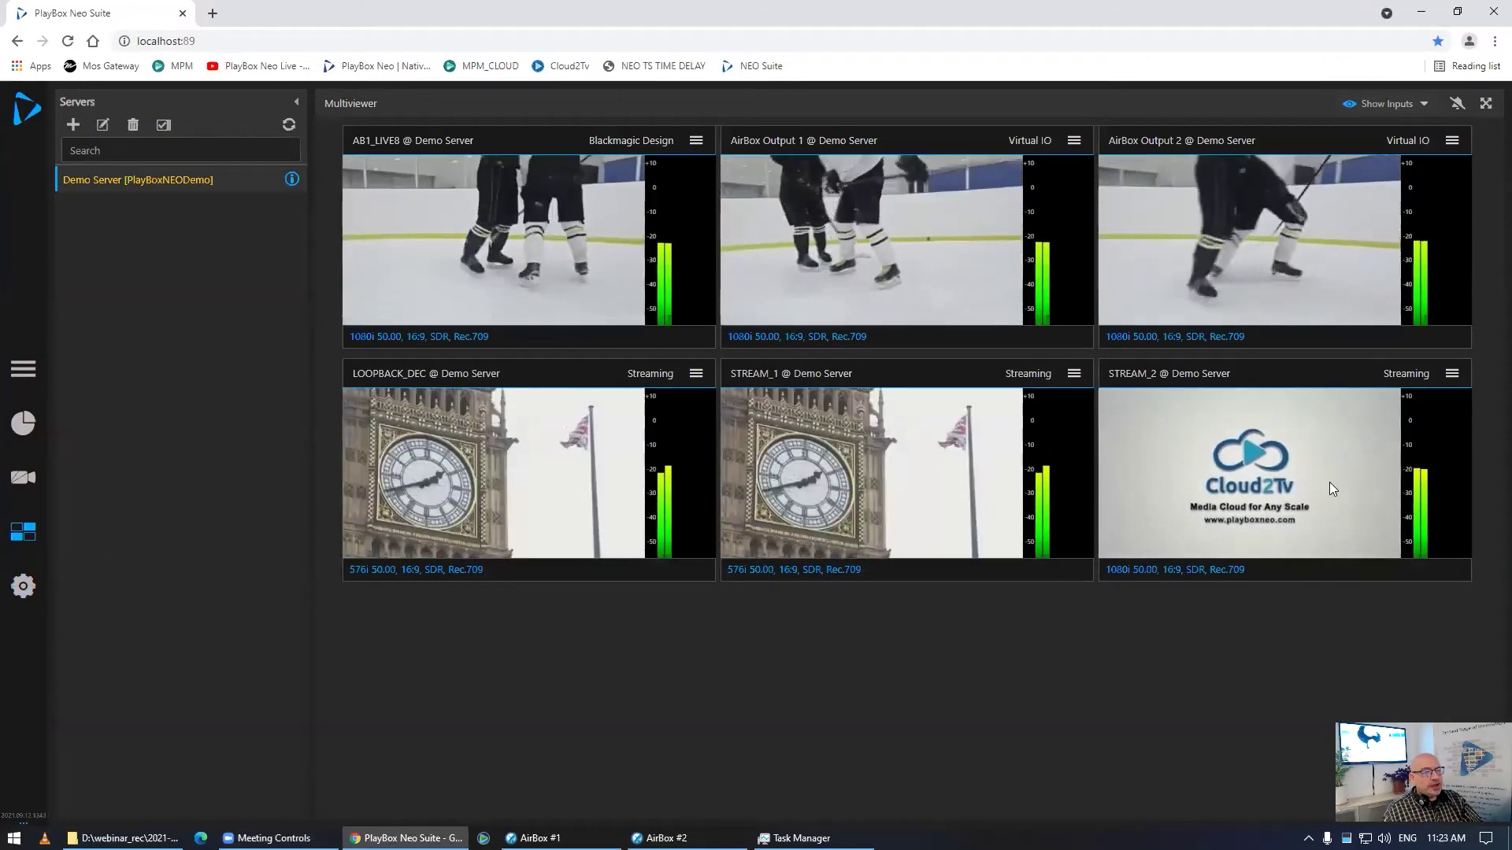
pyautogui.click(1424, 105)
pyautogui.click(1328, 129)
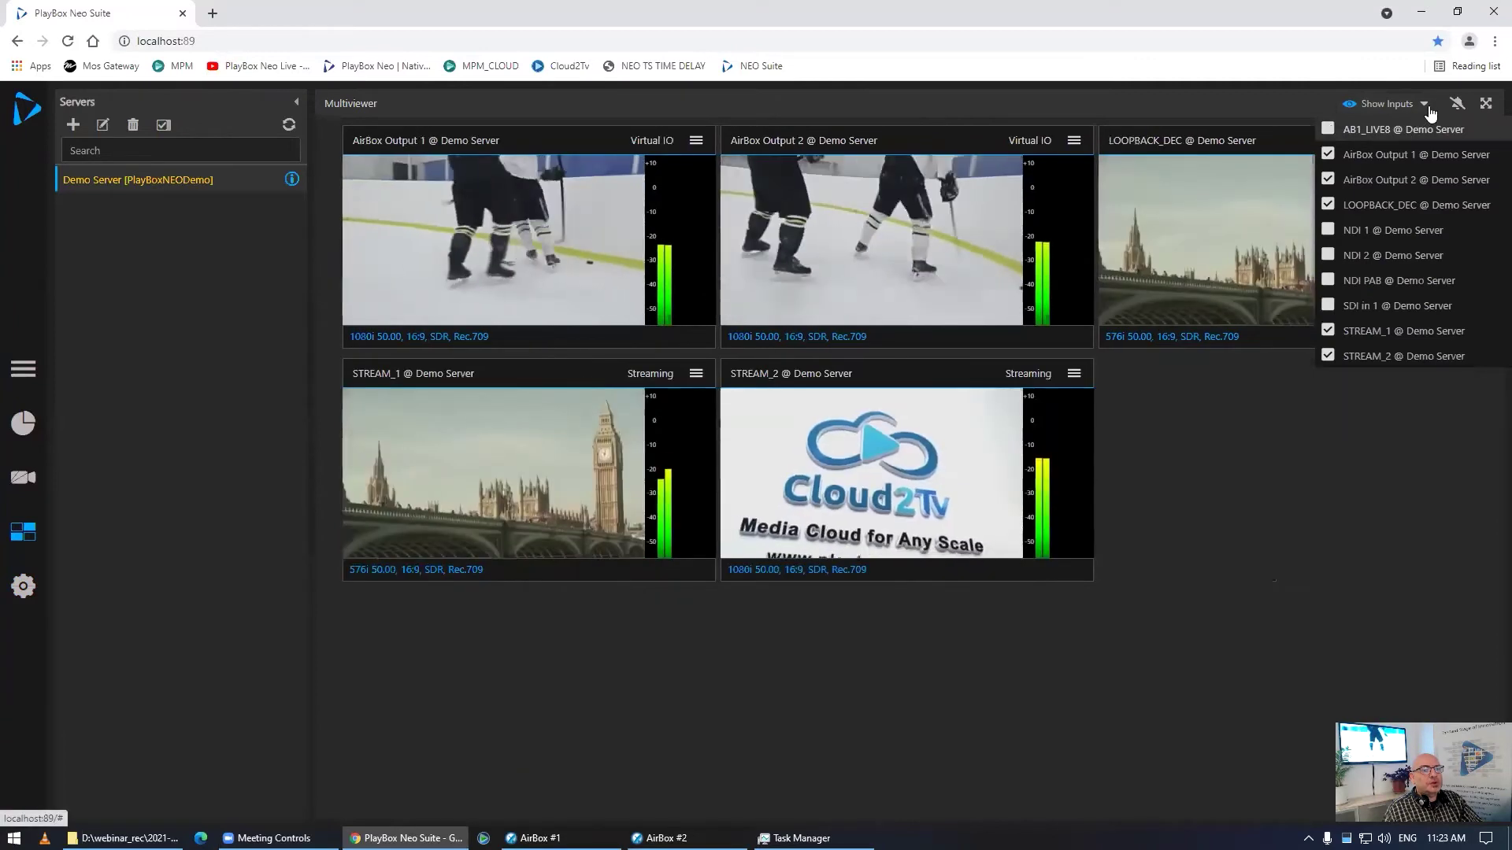
pyautogui.click(1422, 118)
pyautogui.click(1423, 105)
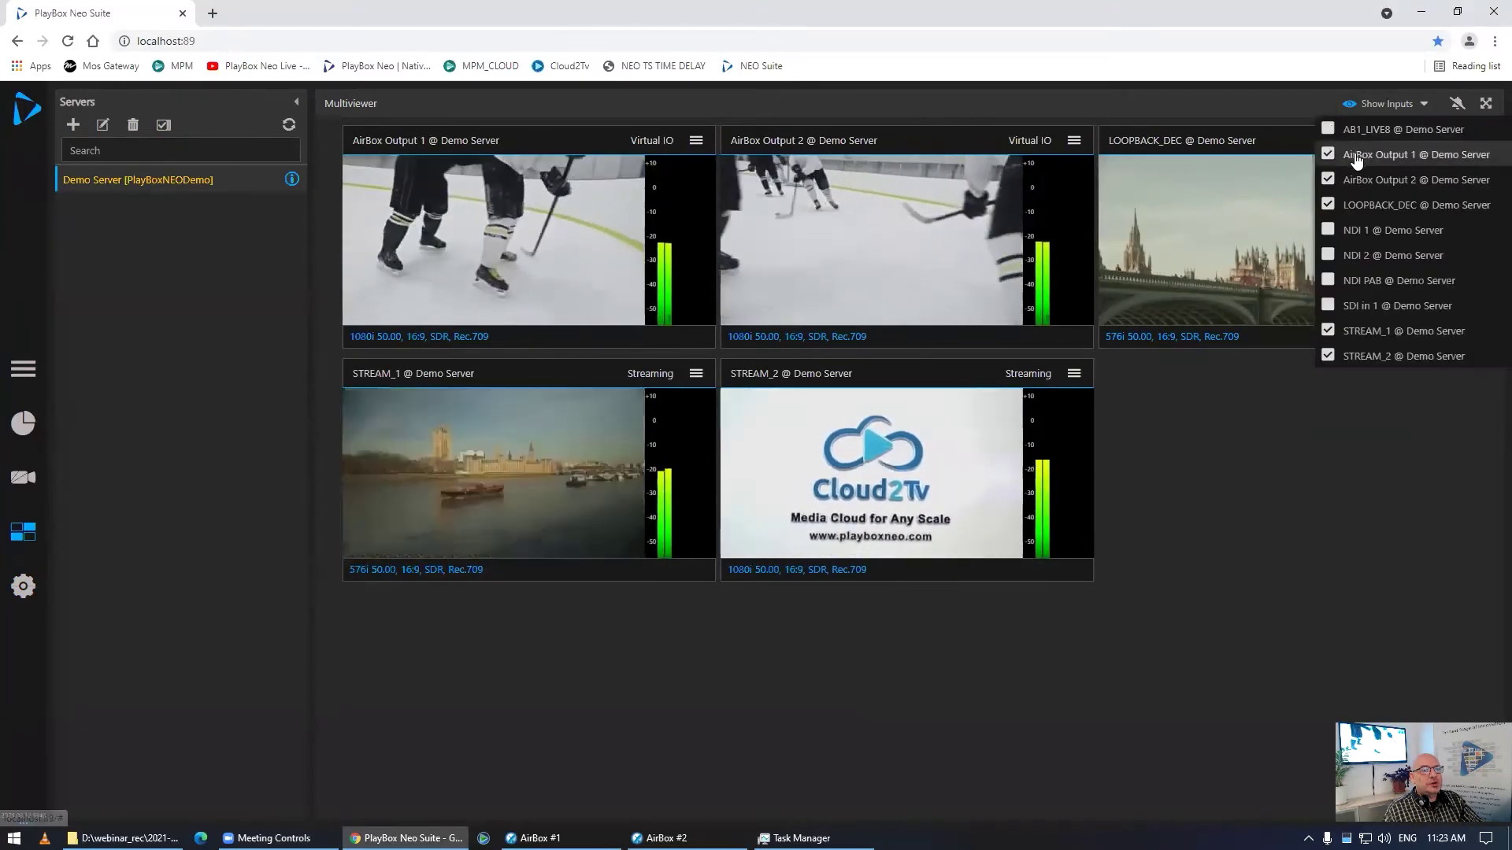
pyautogui.click(1378, 154)
pyautogui.click(1422, 113)
pyautogui.click(1423, 105)
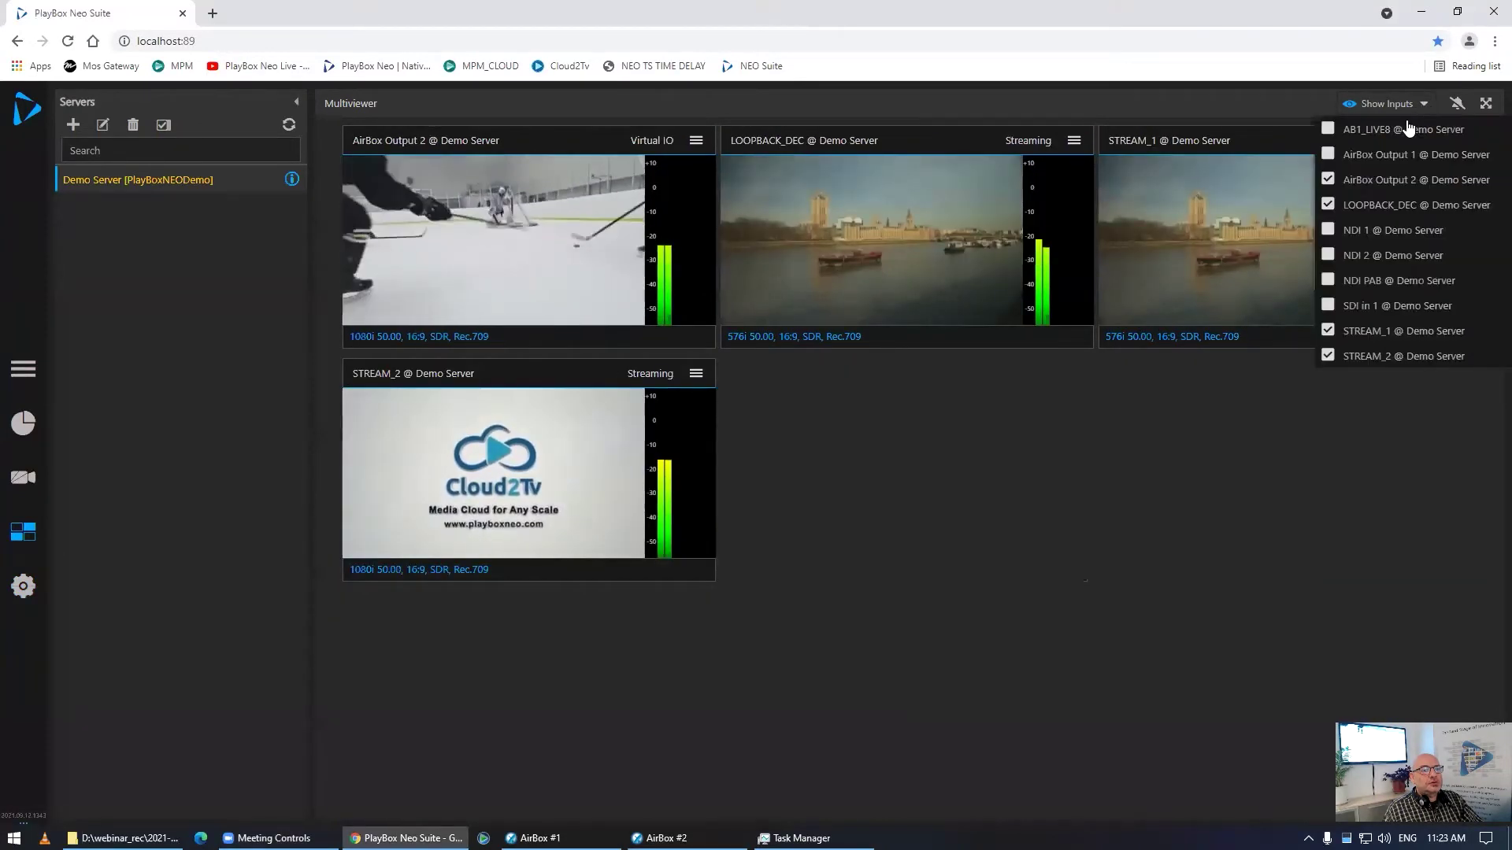
pyautogui.click(1374, 181)
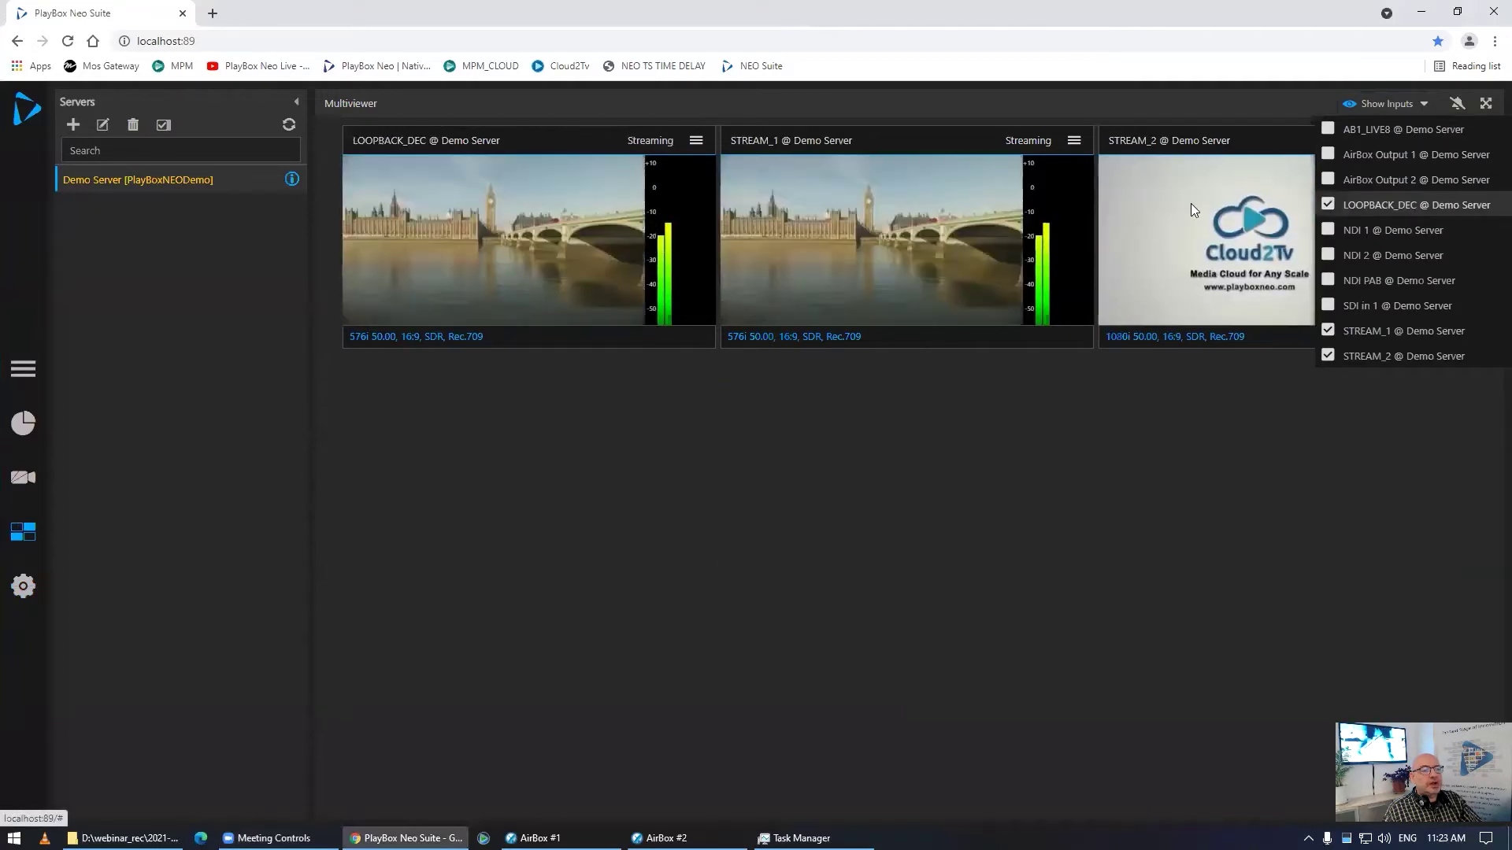
pyautogui.click(1231, 539)
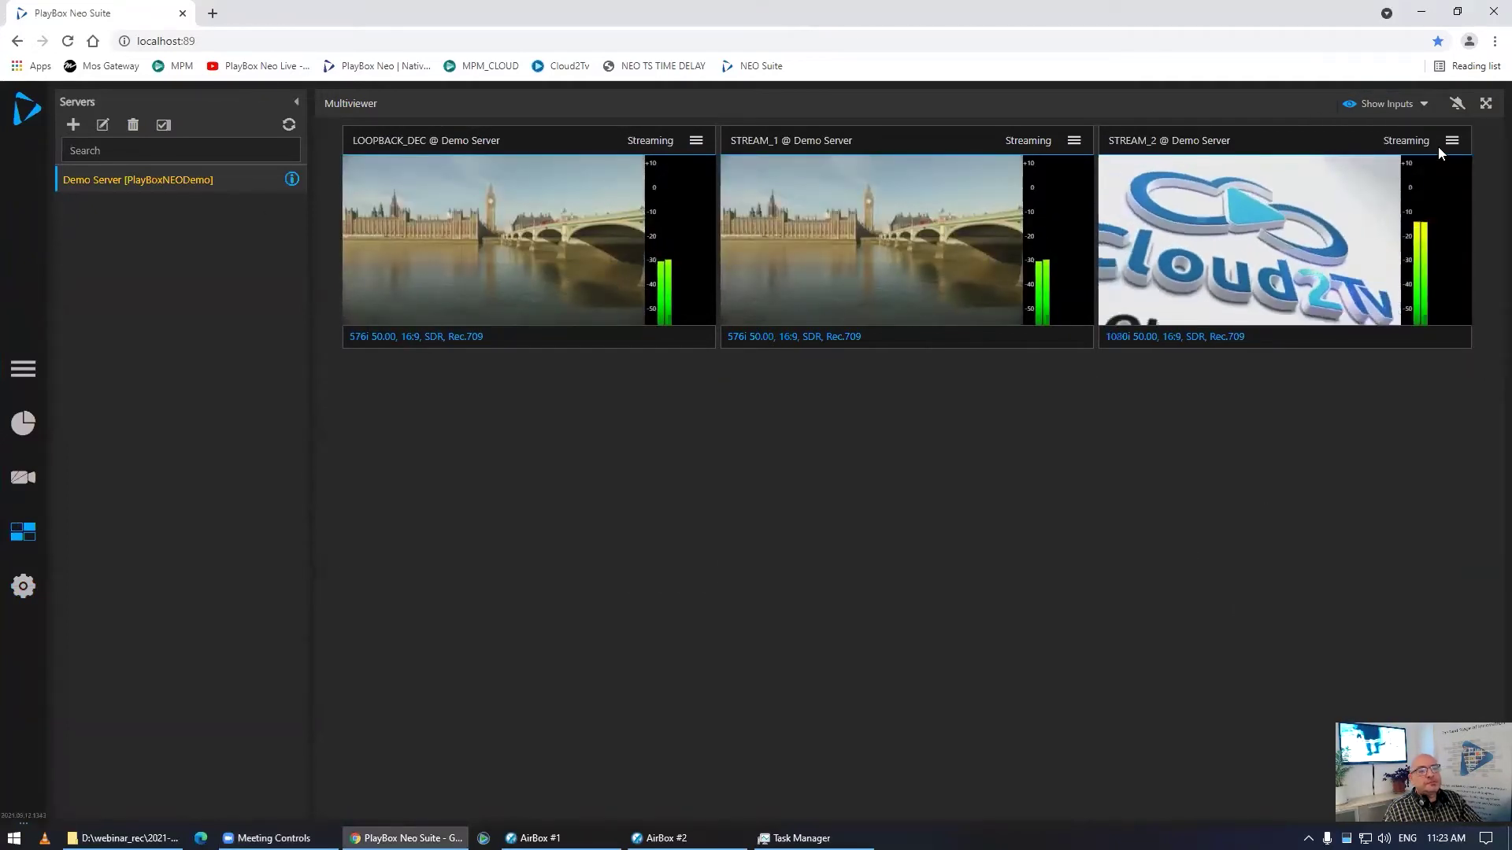
# Show the AB1_LIVE8, AirBox Output 1 and AirBox Output 2 inputs in the multiviewer again.
pyautogui.click(1424, 110)
pyautogui.click(1385, 125)
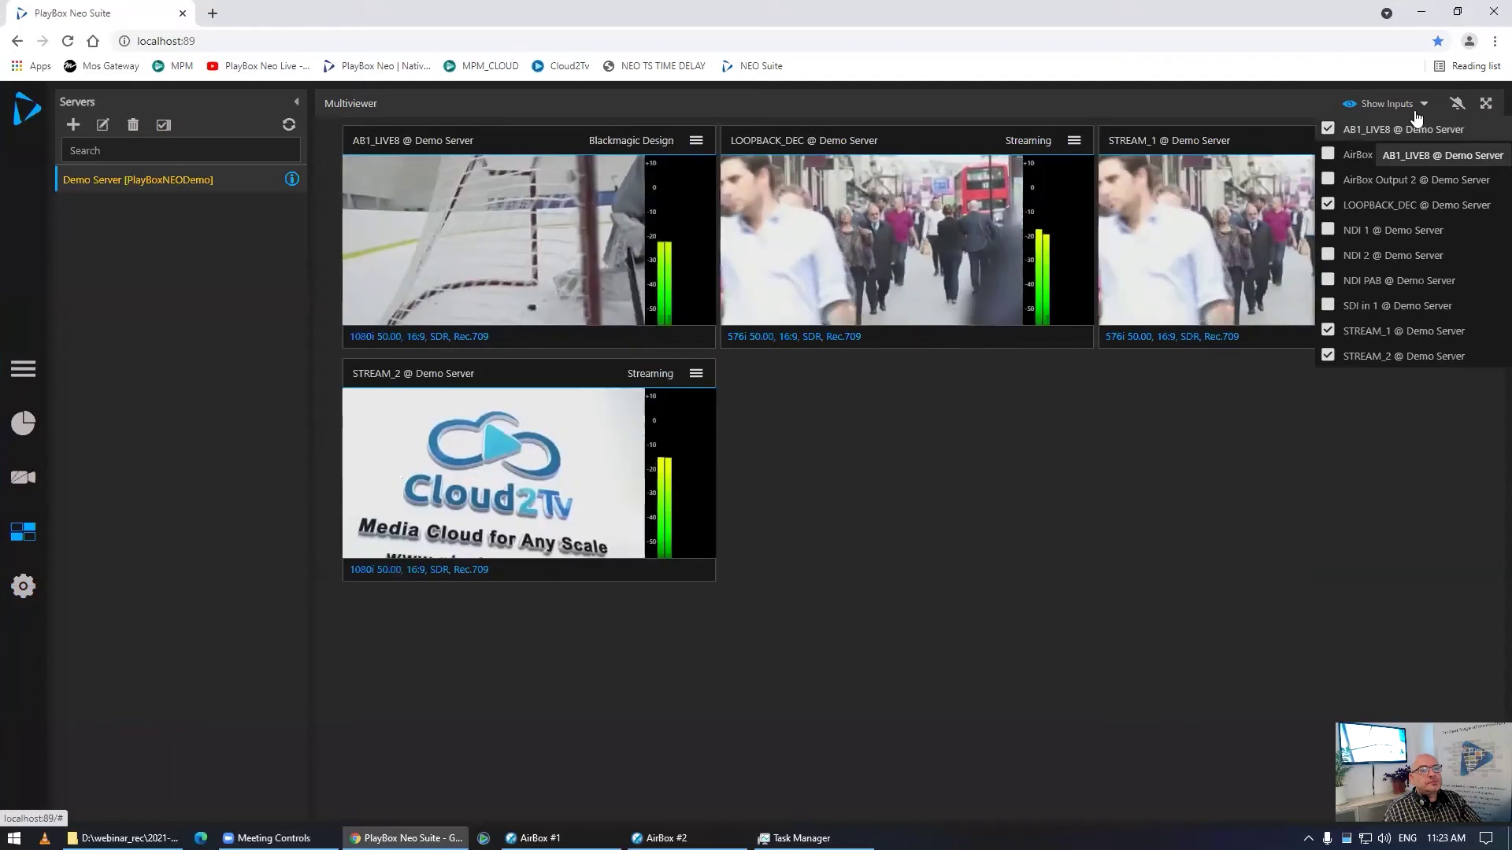
pyautogui.click(1422, 110)
pyautogui.click(1423, 110)
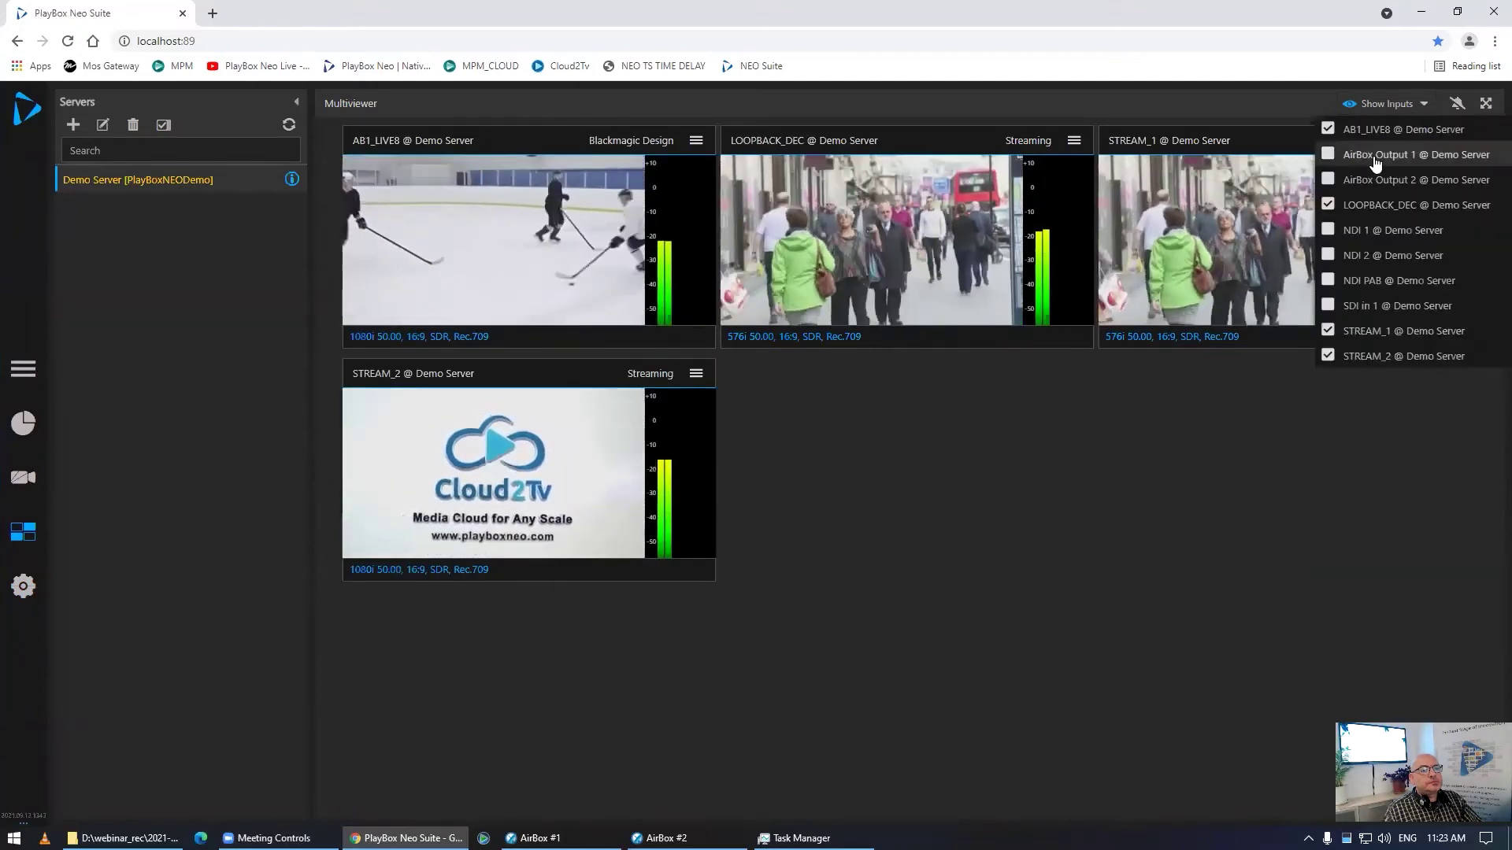
pyautogui.click(1410, 155)
pyautogui.click(1422, 105)
pyautogui.click(1423, 105)
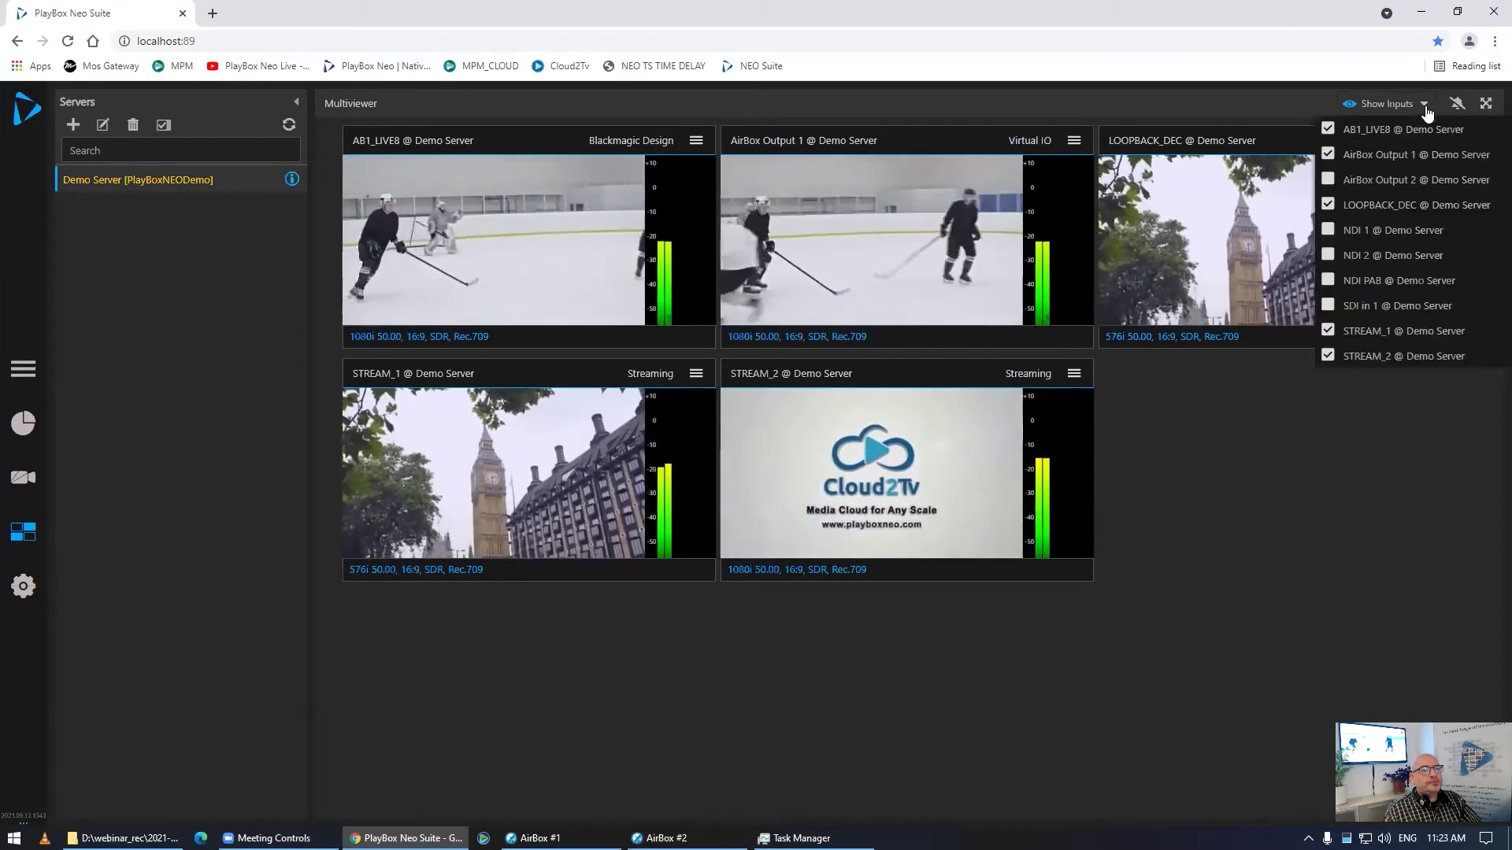
pyautogui.click(1363, 180)
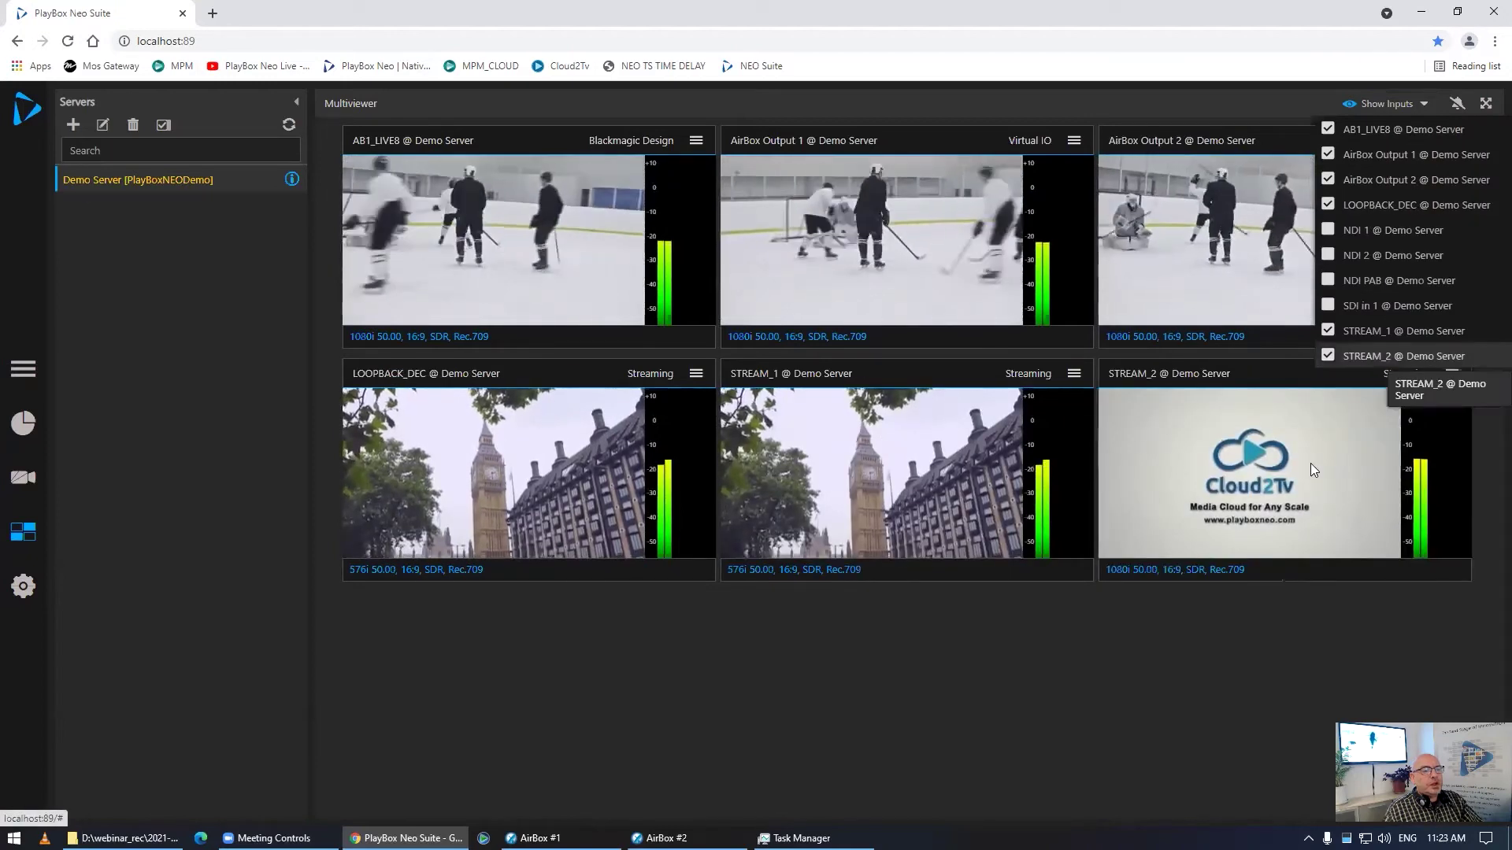
pyautogui.click(1037, 650)
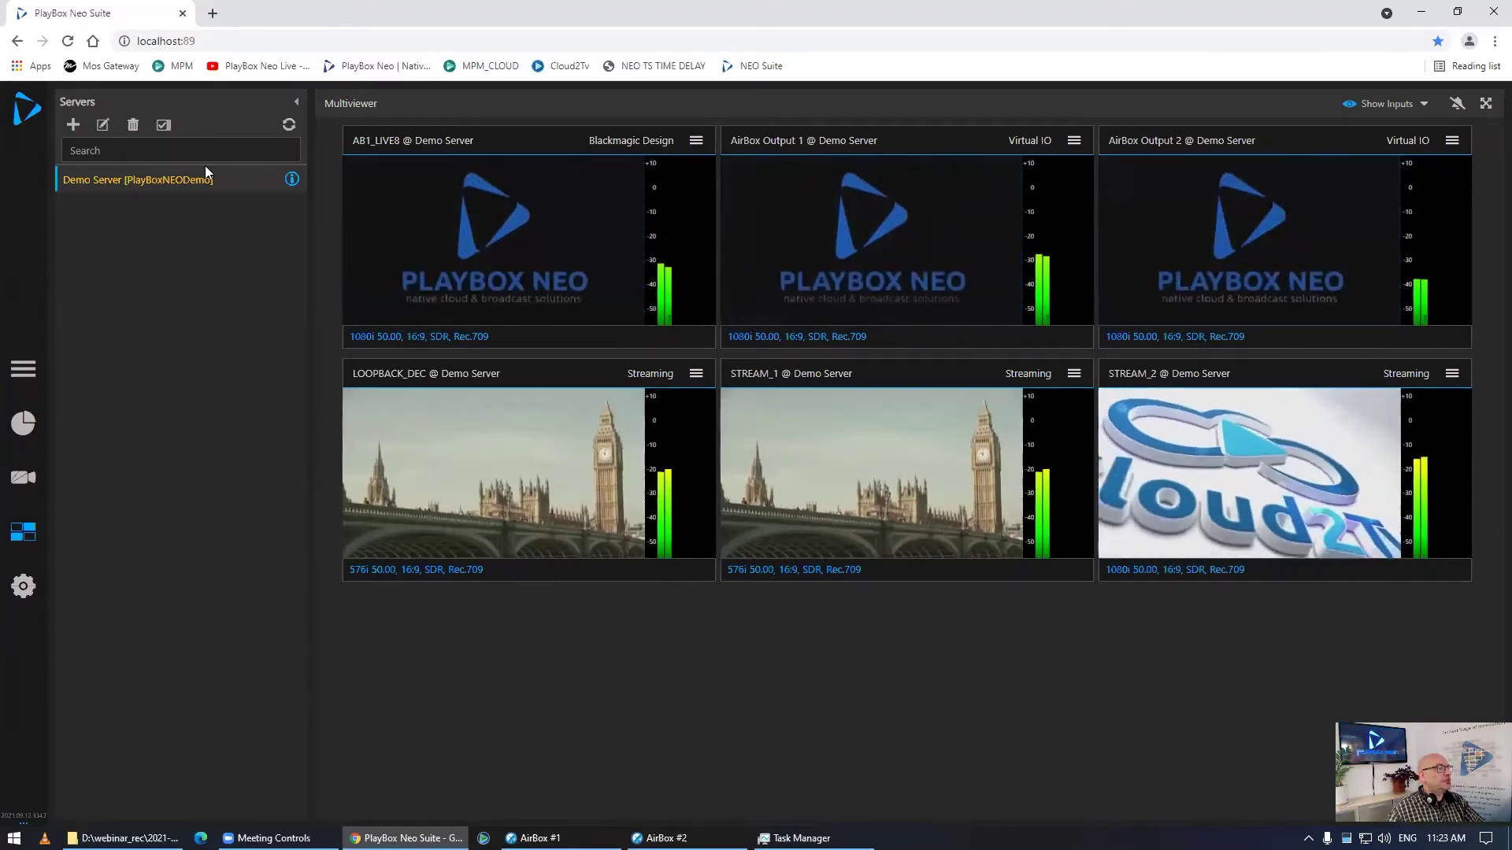
# Look at the form for adding a new server and leave it without saving.
pyautogui.click(73, 126)
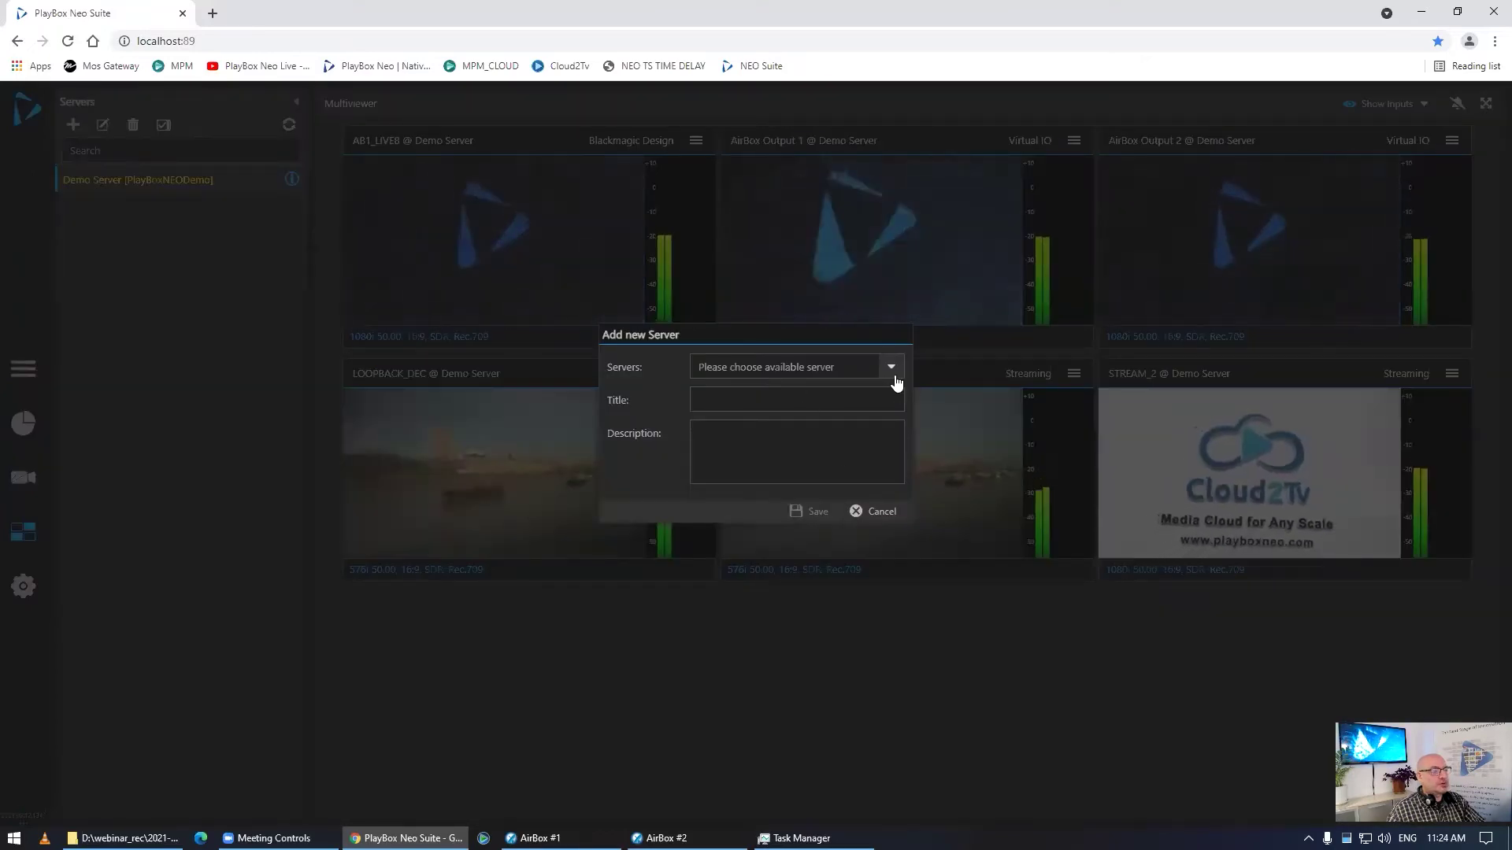
pyautogui.click(882, 512)
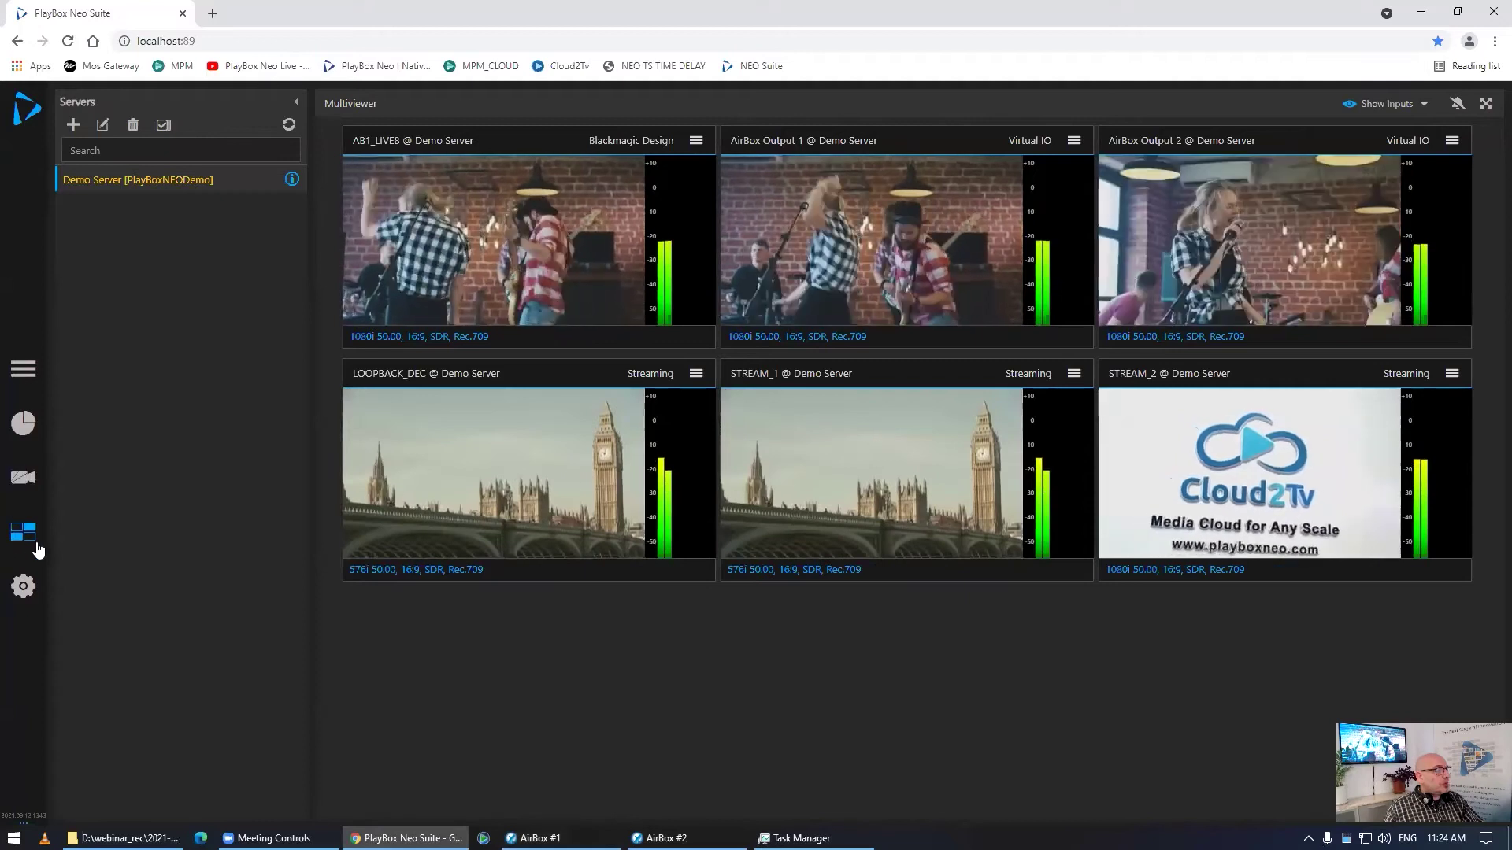
# In the I/O outputs, switch MAIN TV OUT's main crosspoint to AirBox Output 2 and on to LOOPBACK_DEC.
pyautogui.click(23, 586)
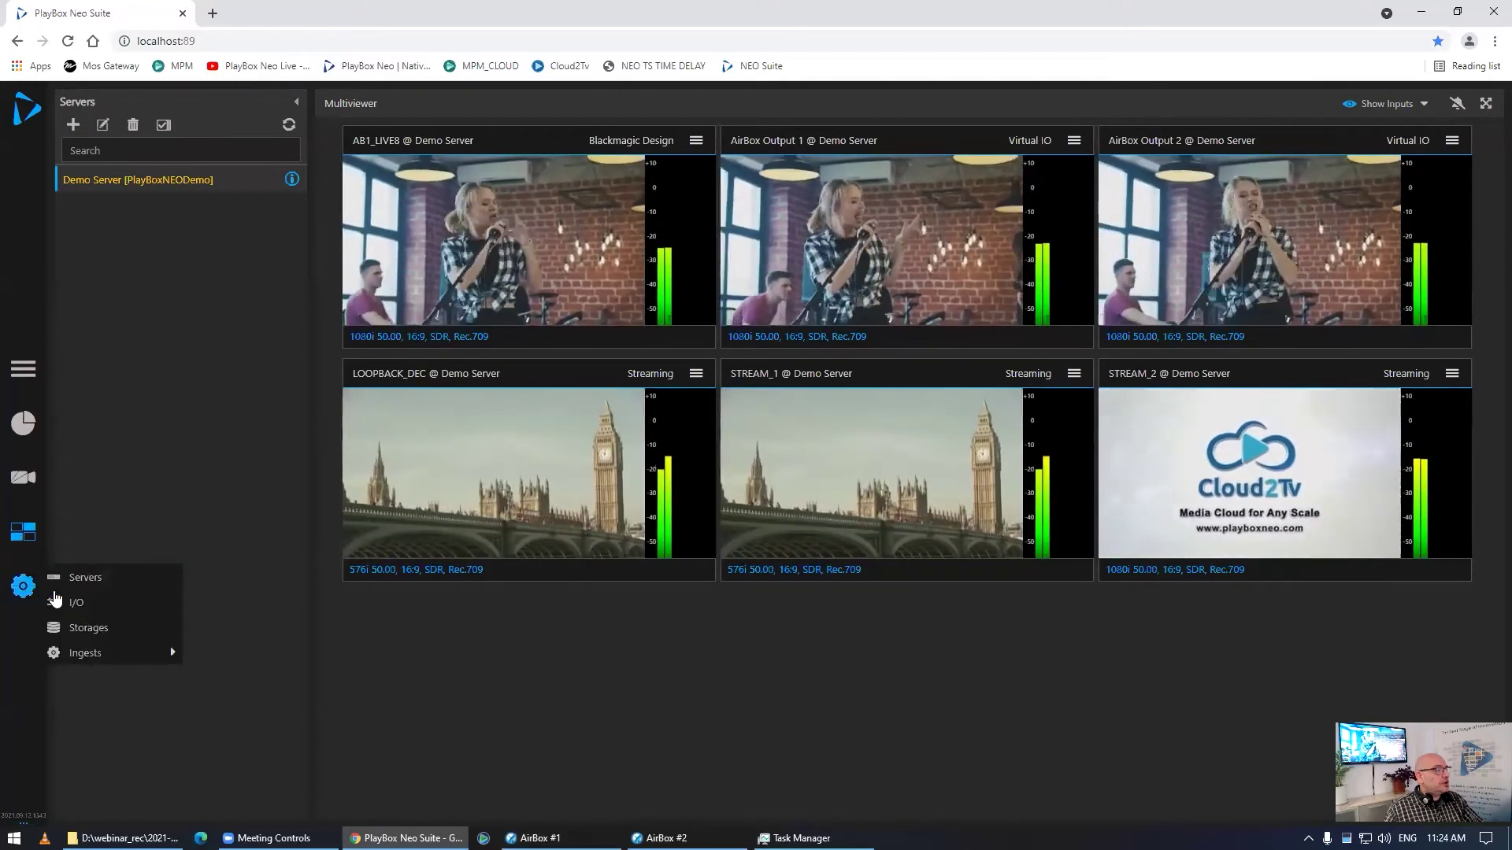
pyautogui.click(70, 596)
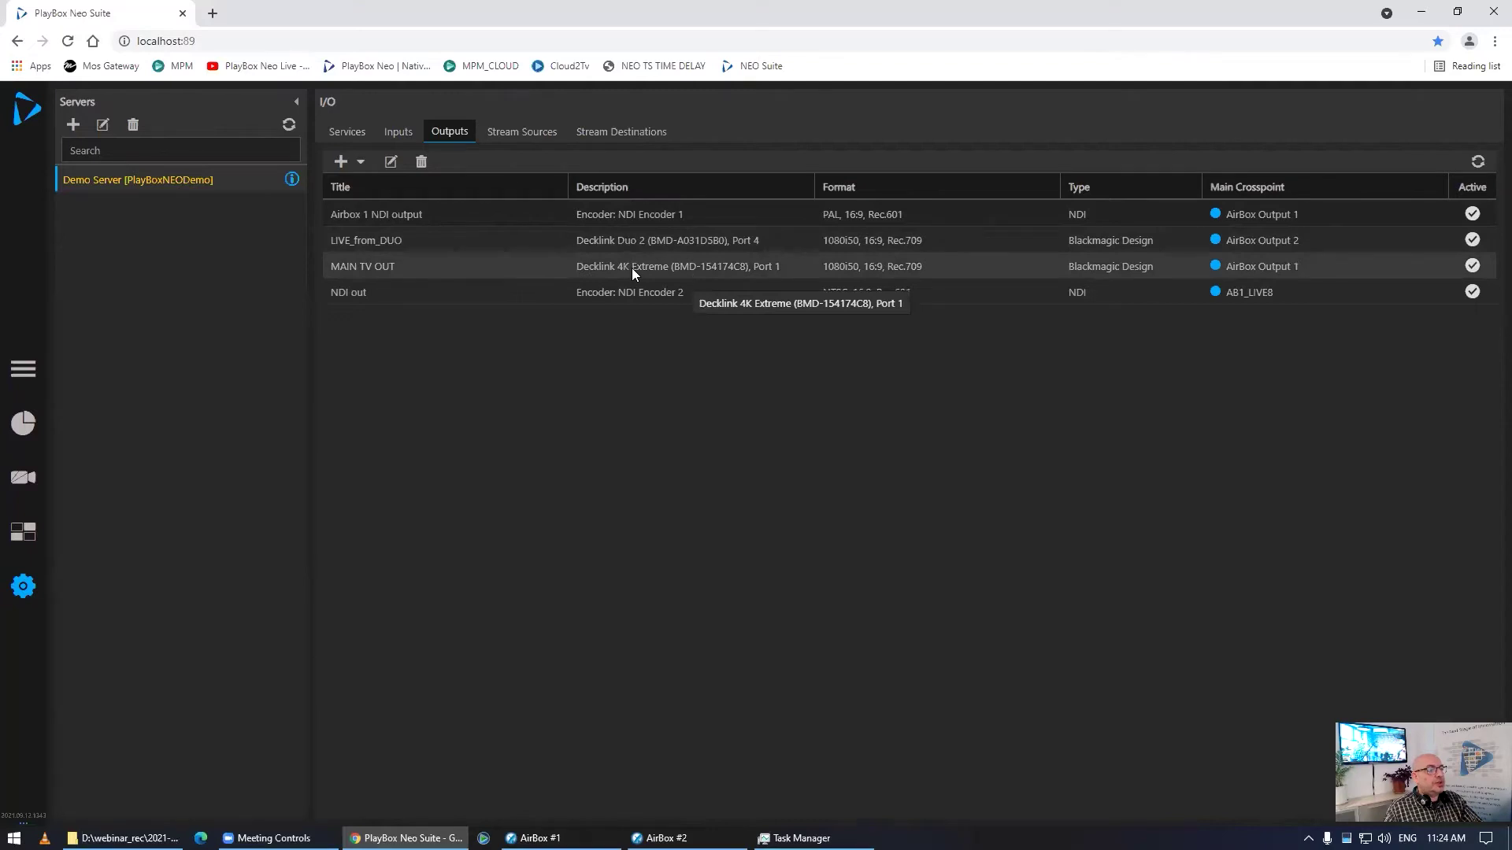
pyautogui.click(1313, 269)
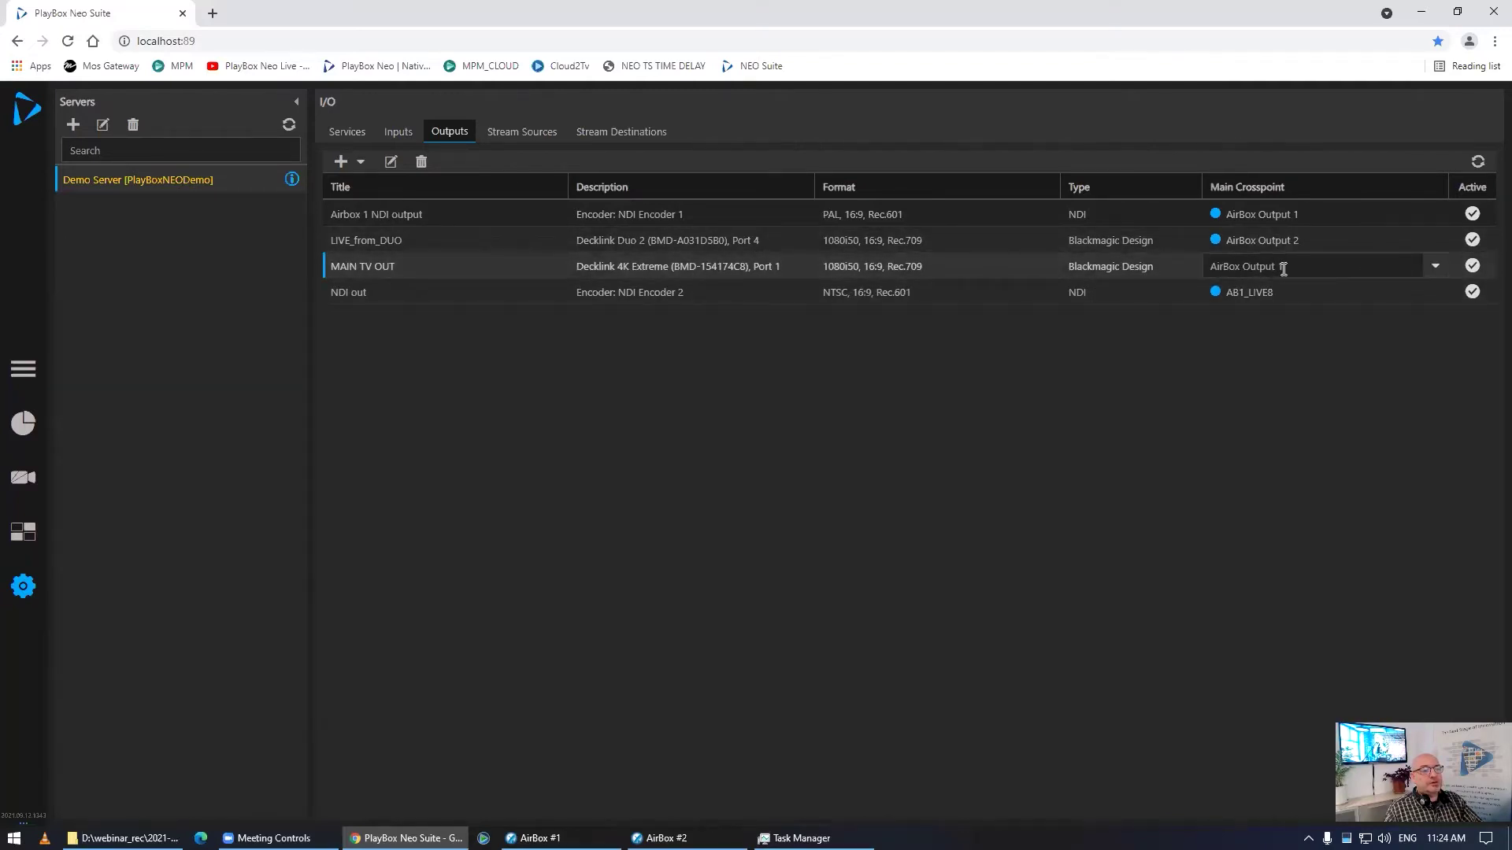
pyautogui.click(1432, 274)
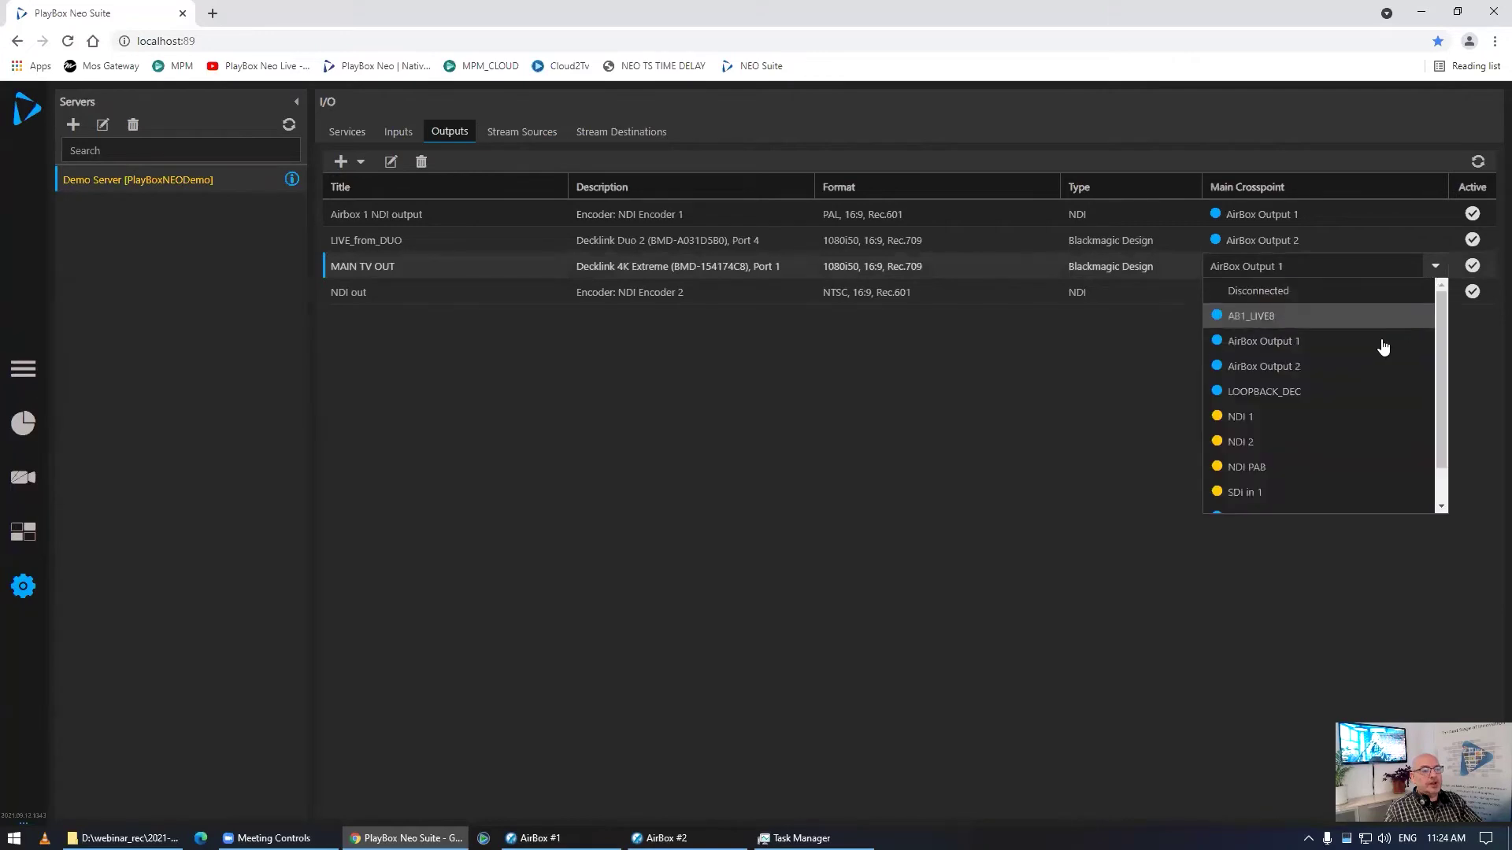
pyautogui.click(1362, 367)
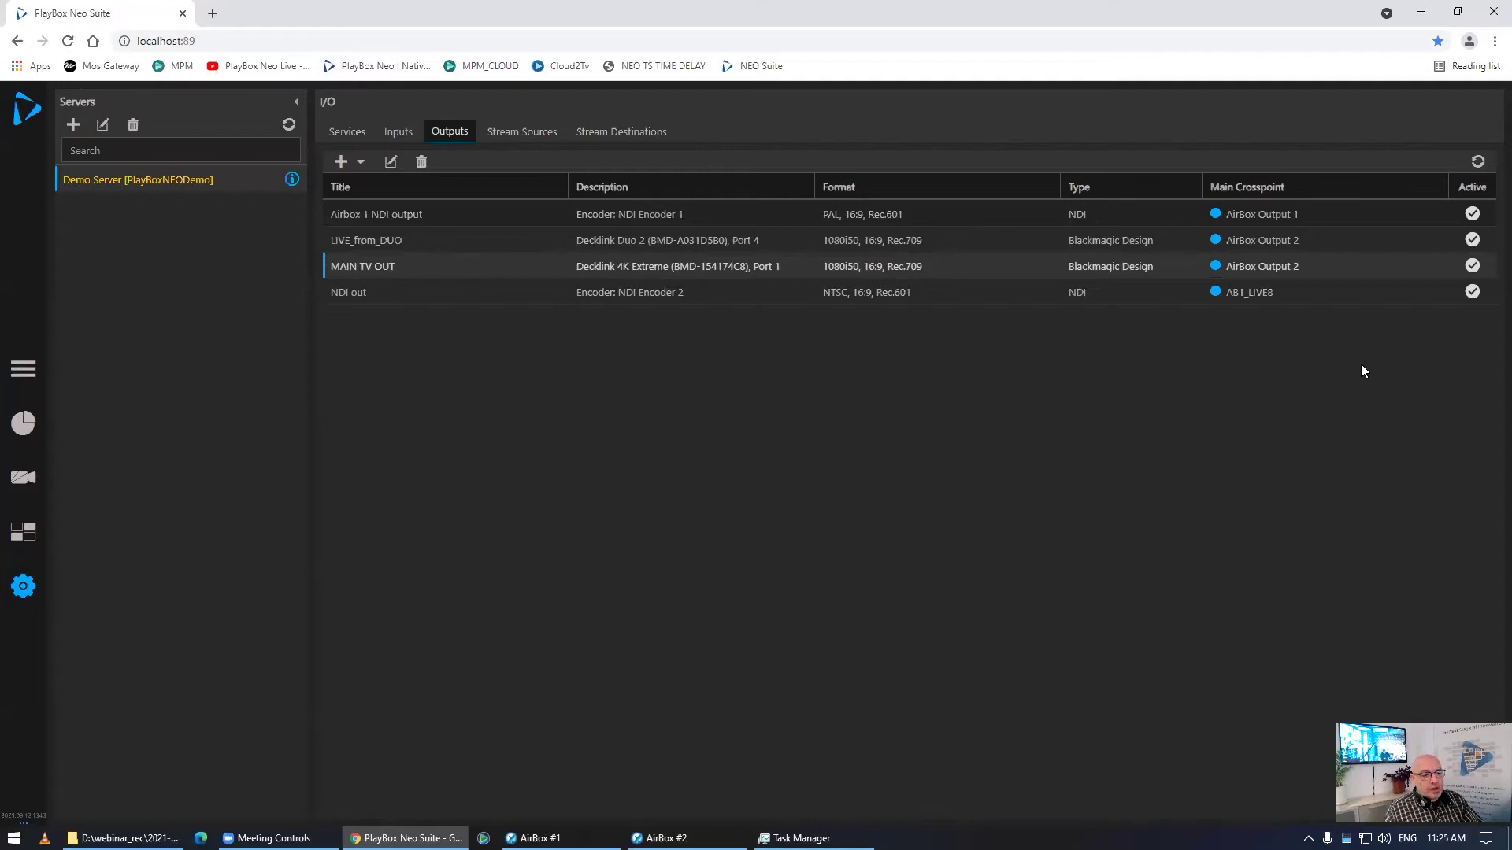
pyautogui.click(1310, 266)
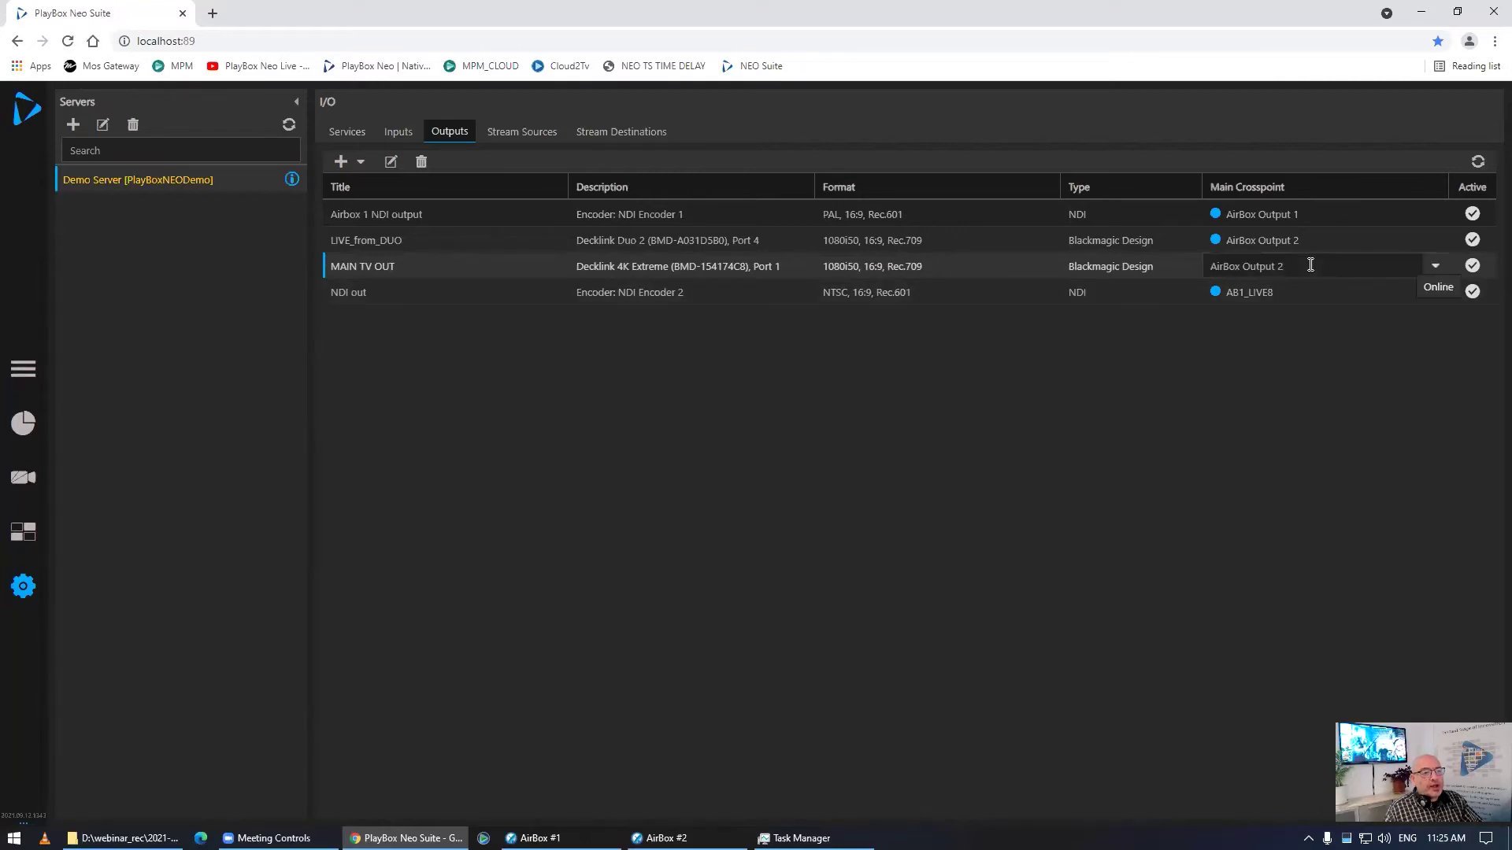
pyautogui.click(1436, 268)
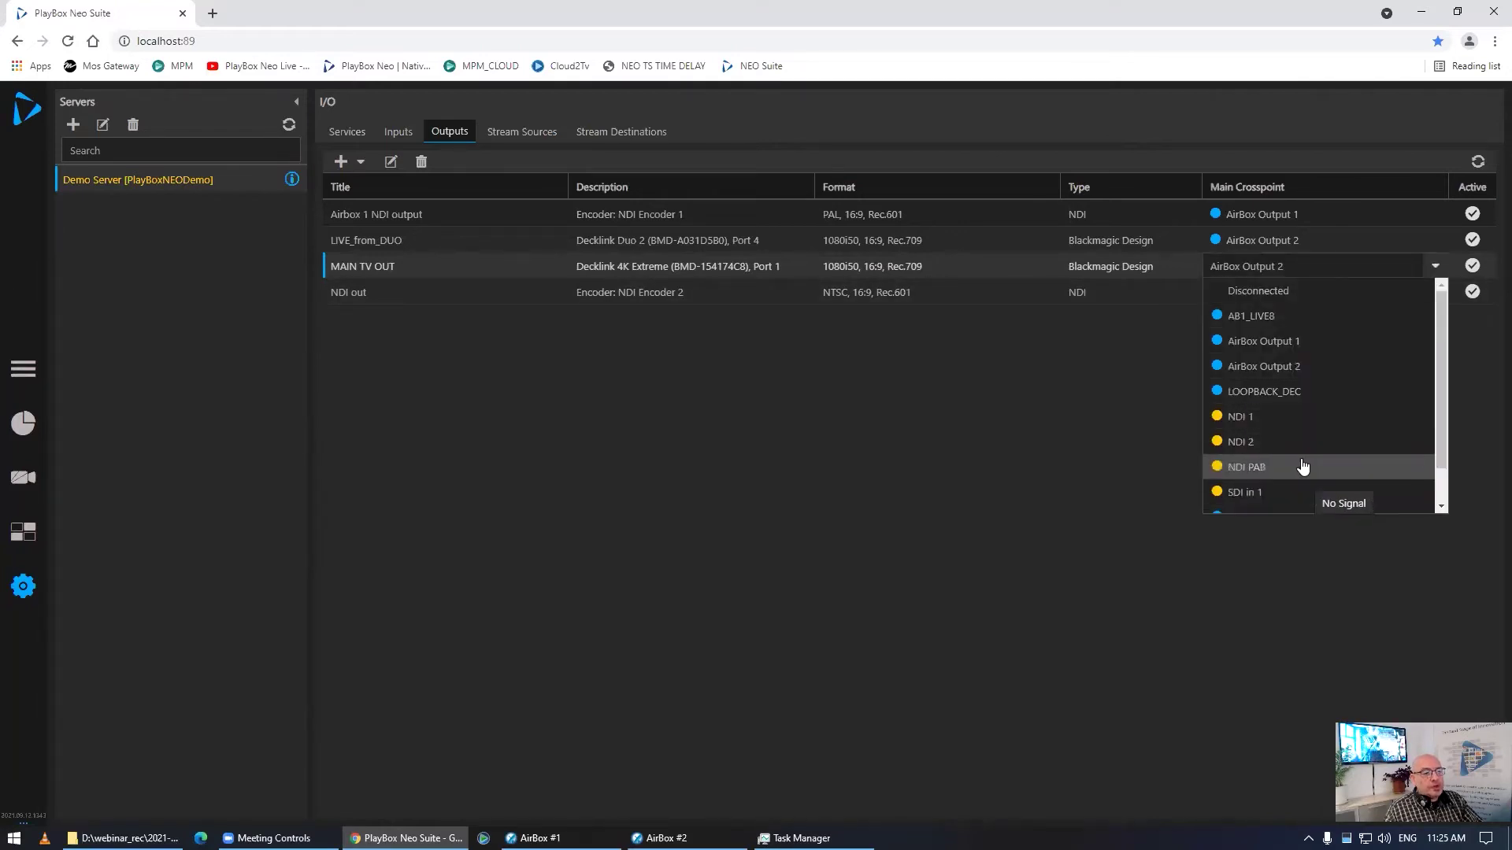
pyautogui.click(1304, 394)
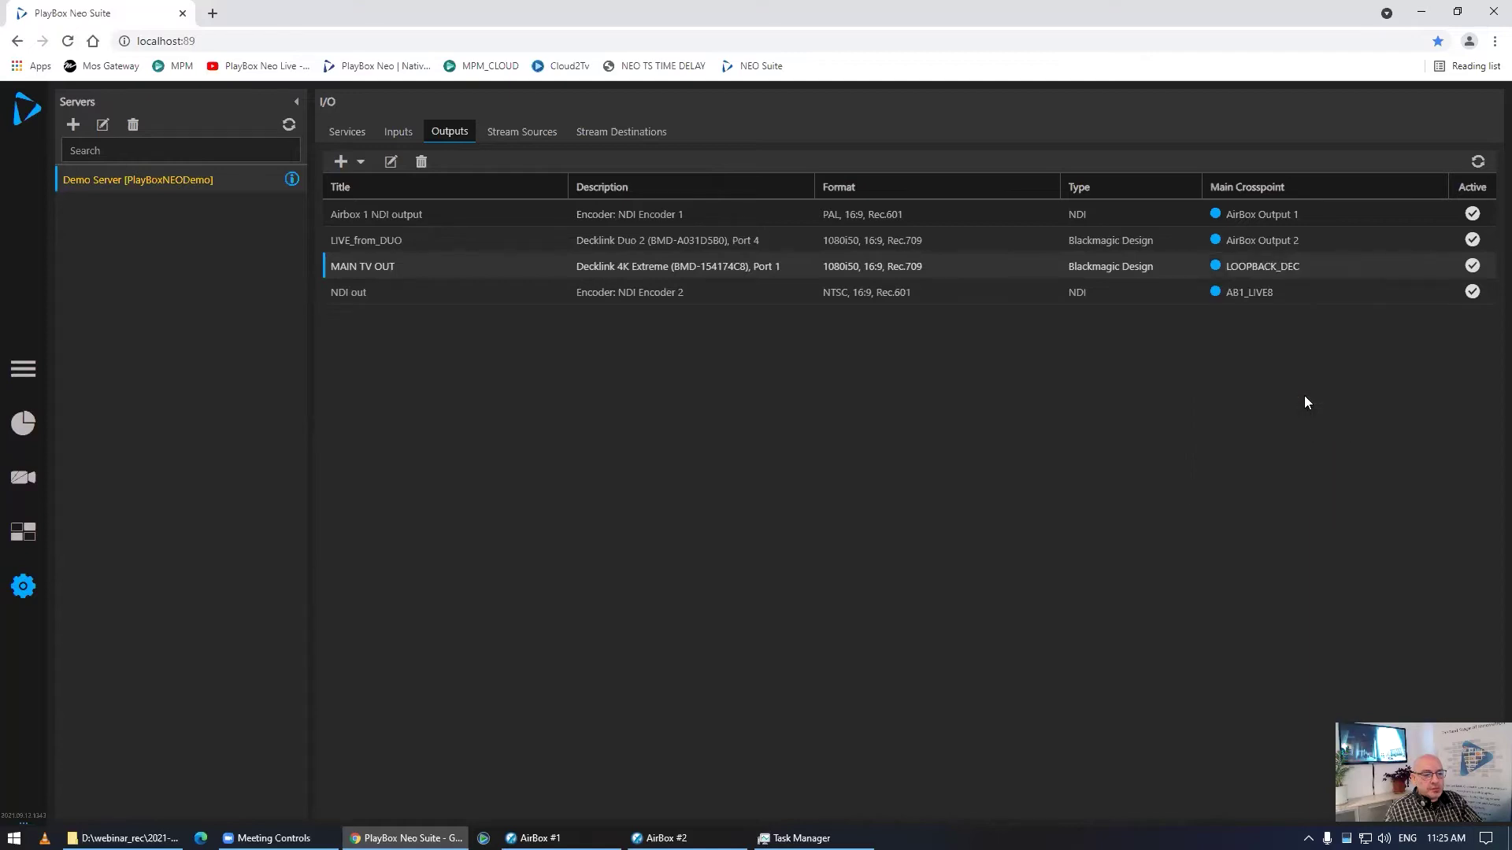
# Switch MAIN TV OUT's main crosspoint to STREAM_1 and on to STREAM_2.
pyautogui.click(1302, 264)
pyautogui.click(1433, 268)
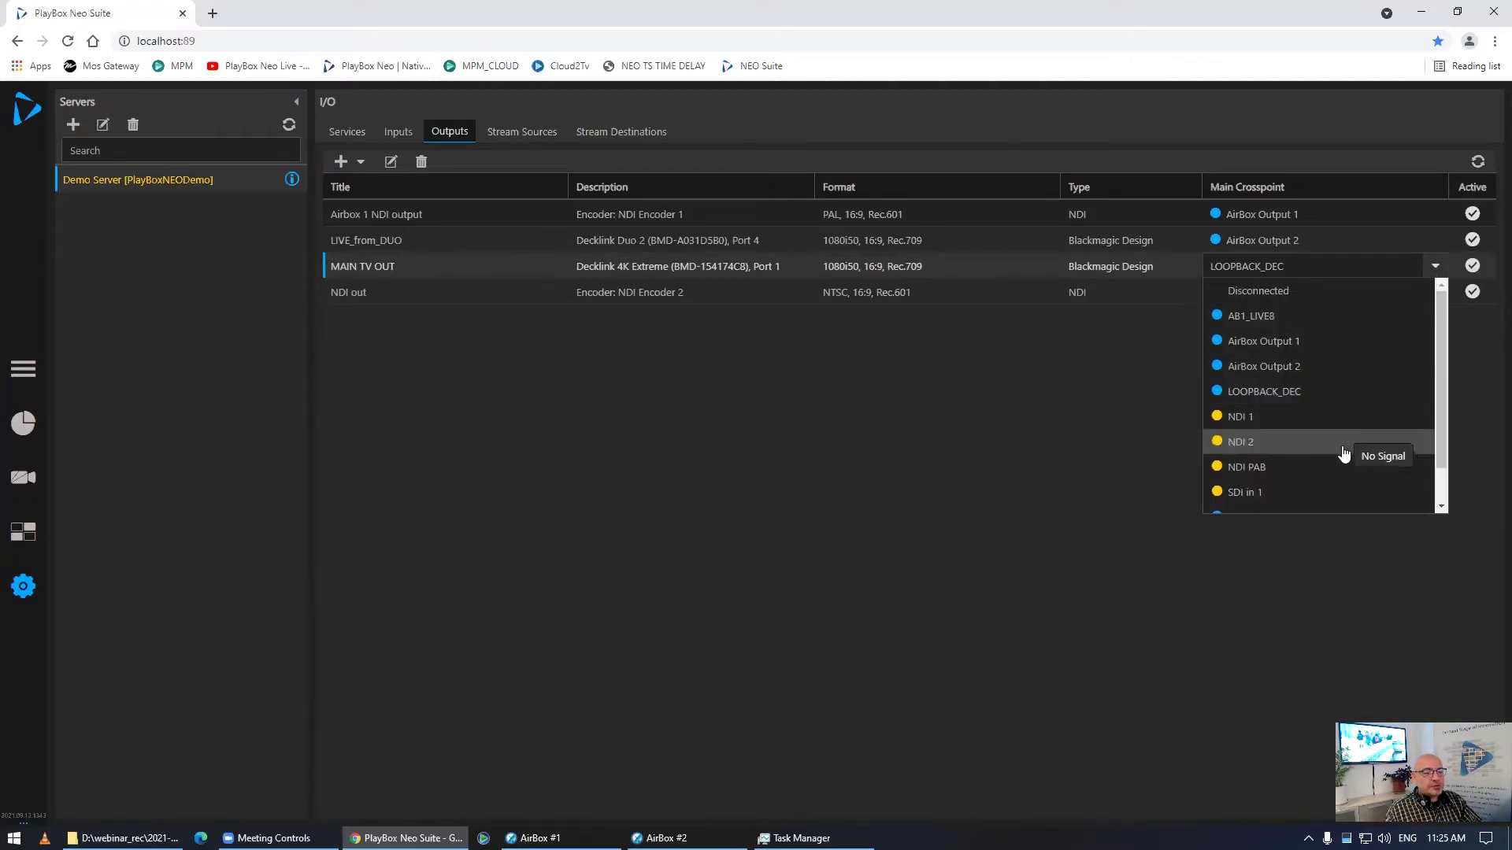
pyautogui.scroll(-1, 1343, 452)
pyautogui.click(1325, 475)
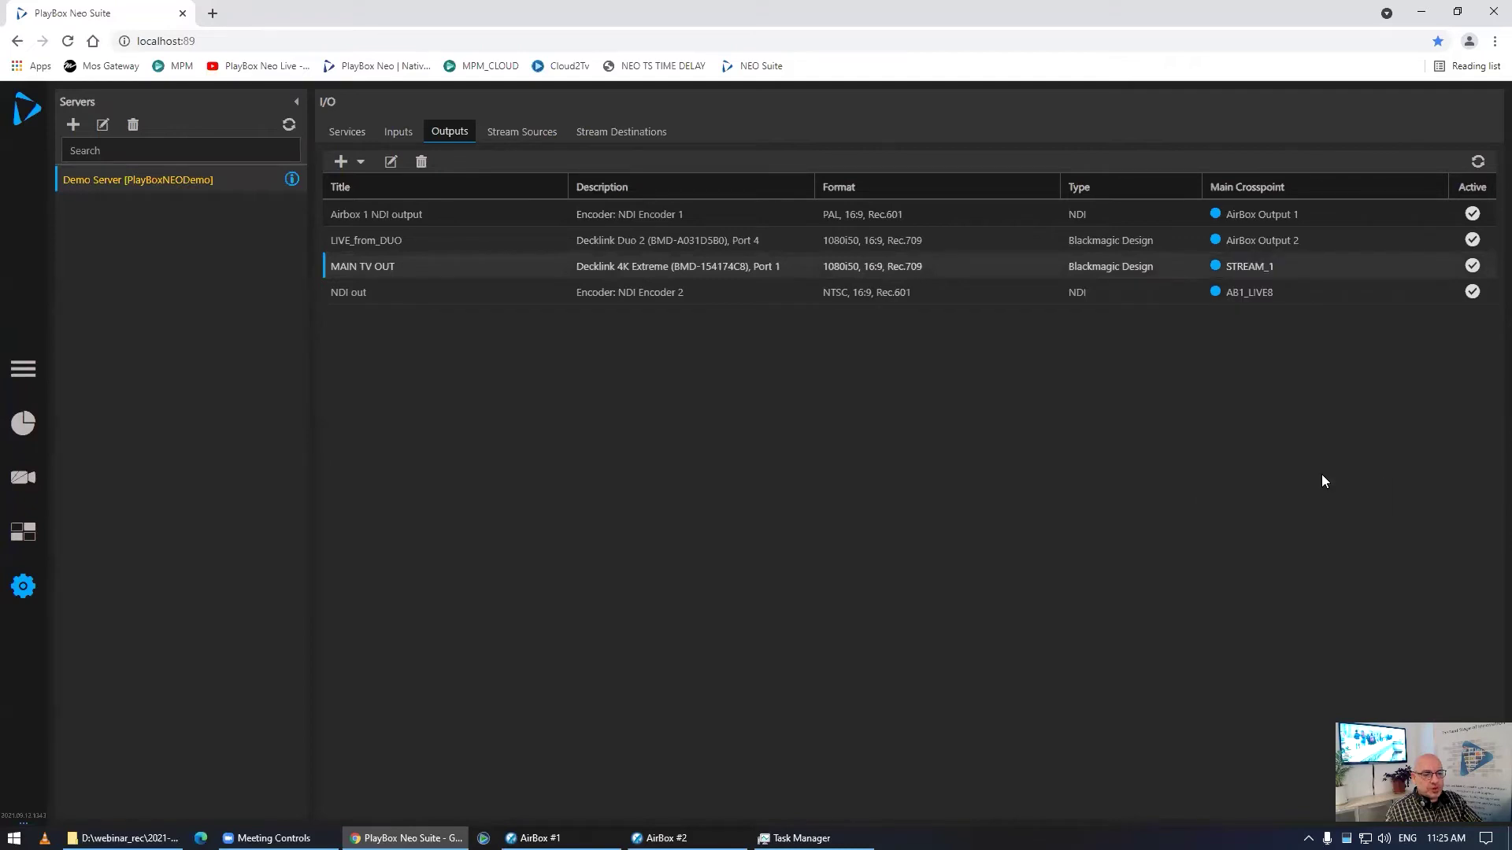
pyautogui.click(1377, 266)
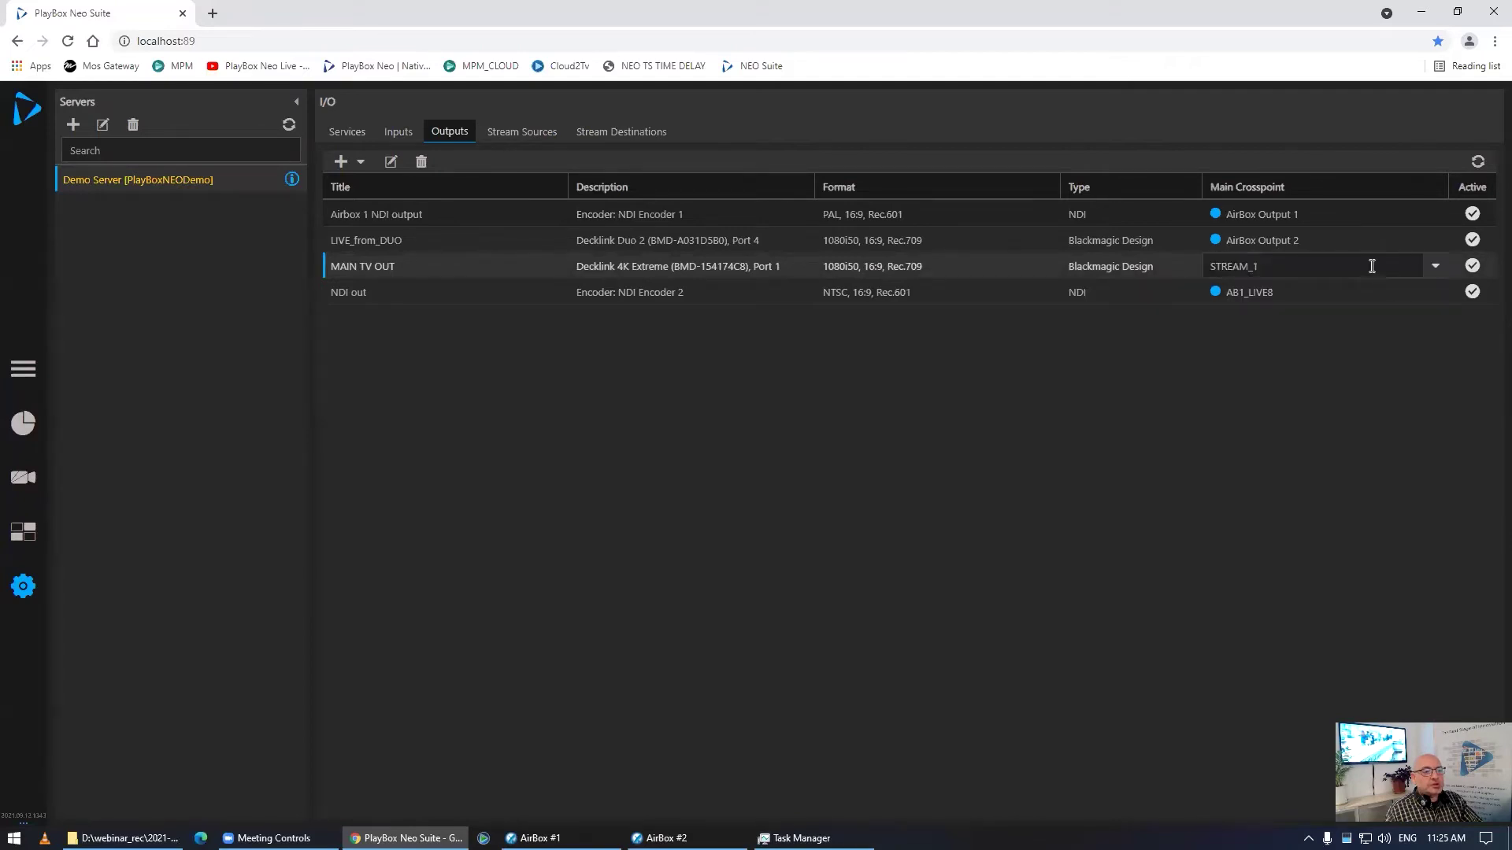
pyautogui.click(1431, 271)
pyautogui.click(1278, 505)
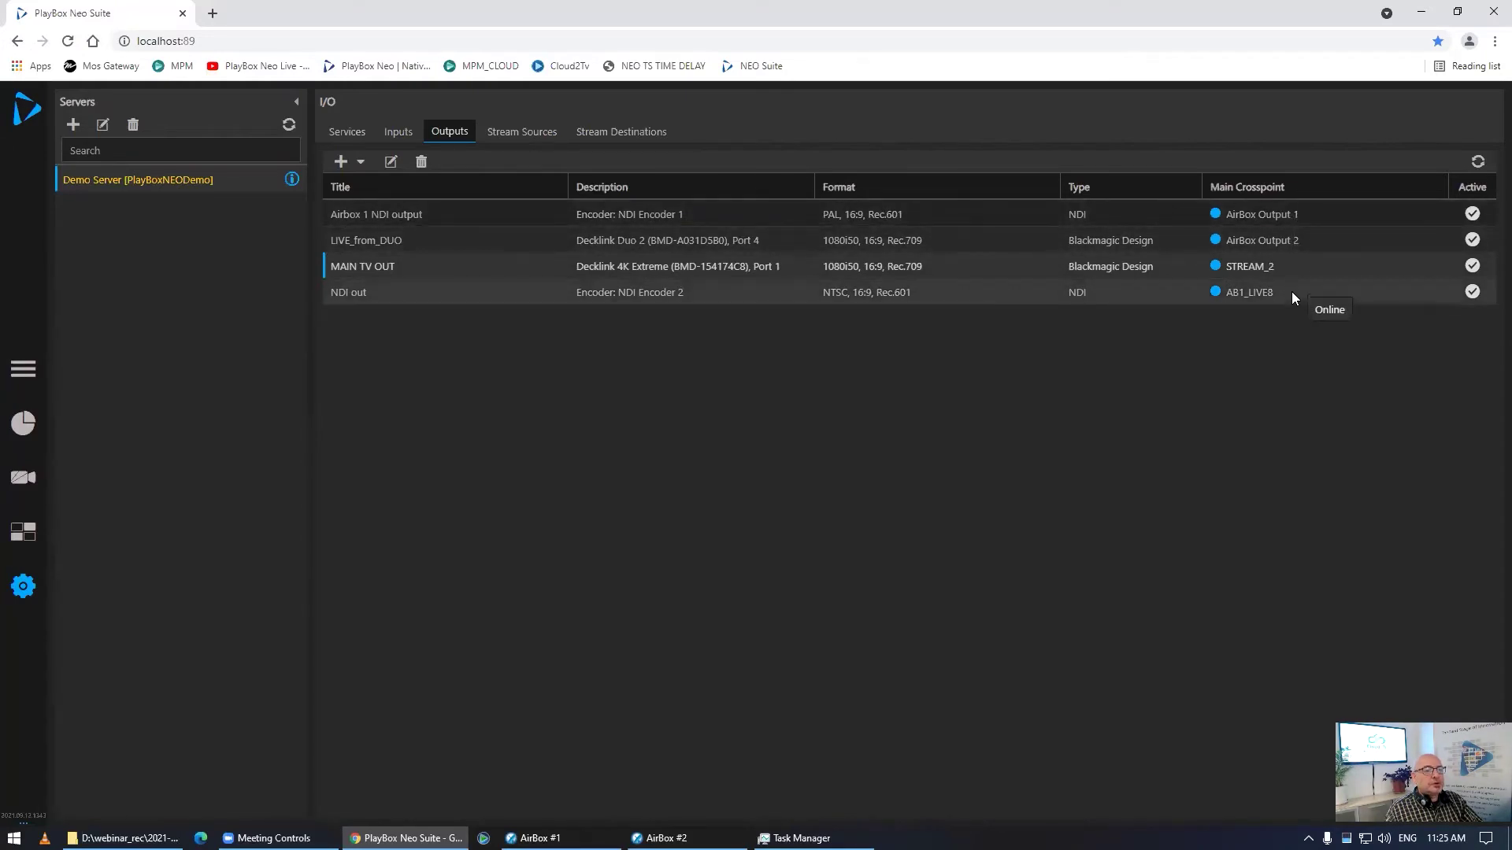
# Switch MAIN TV OUT's main crosspoint to AirBox Output 1.
pyautogui.click(1292, 272)
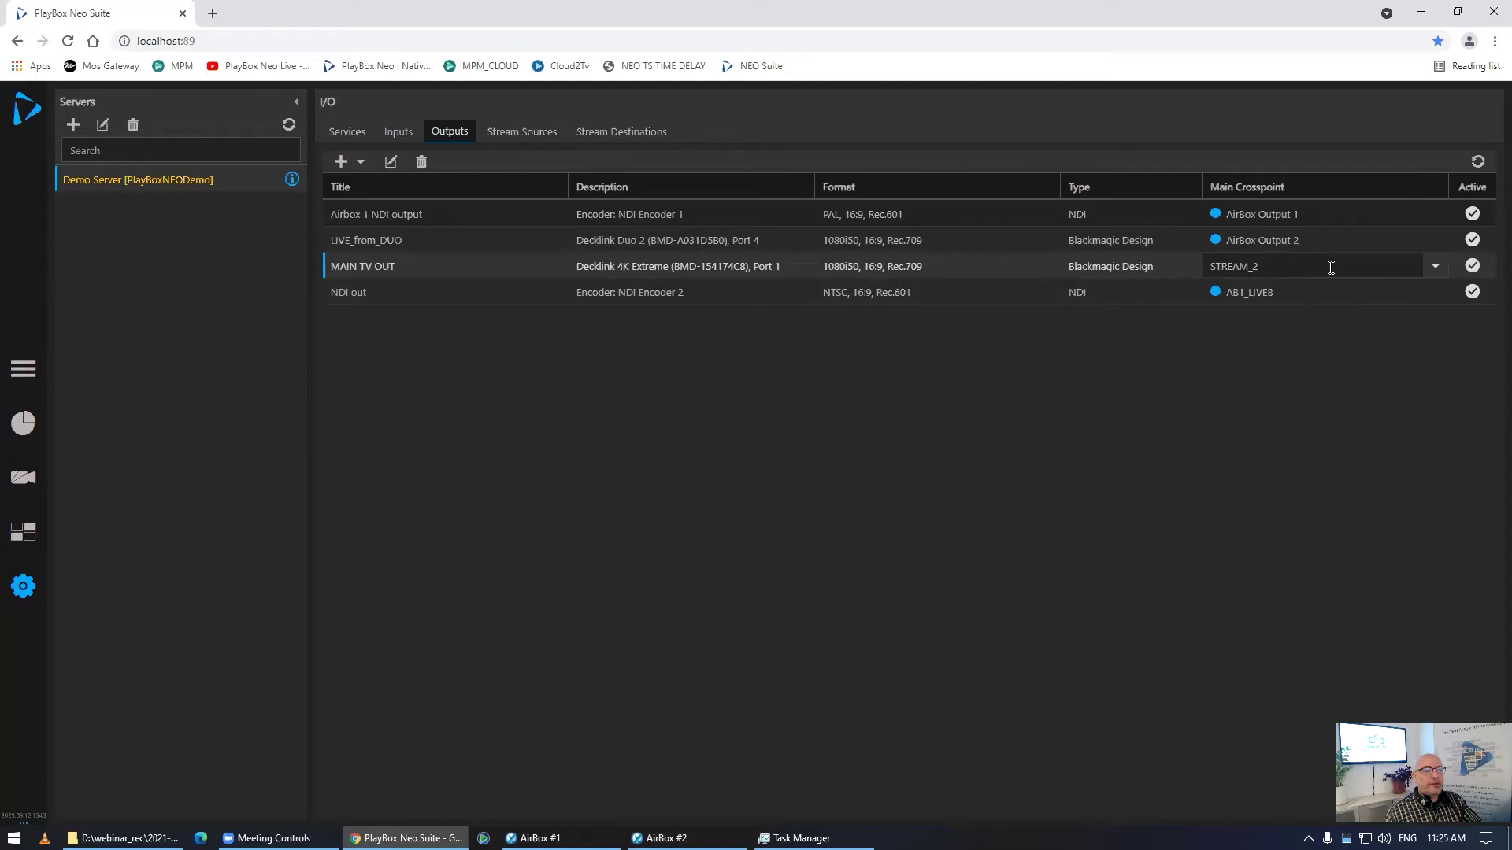
pyautogui.click(1433, 267)
pyautogui.click(1366, 301)
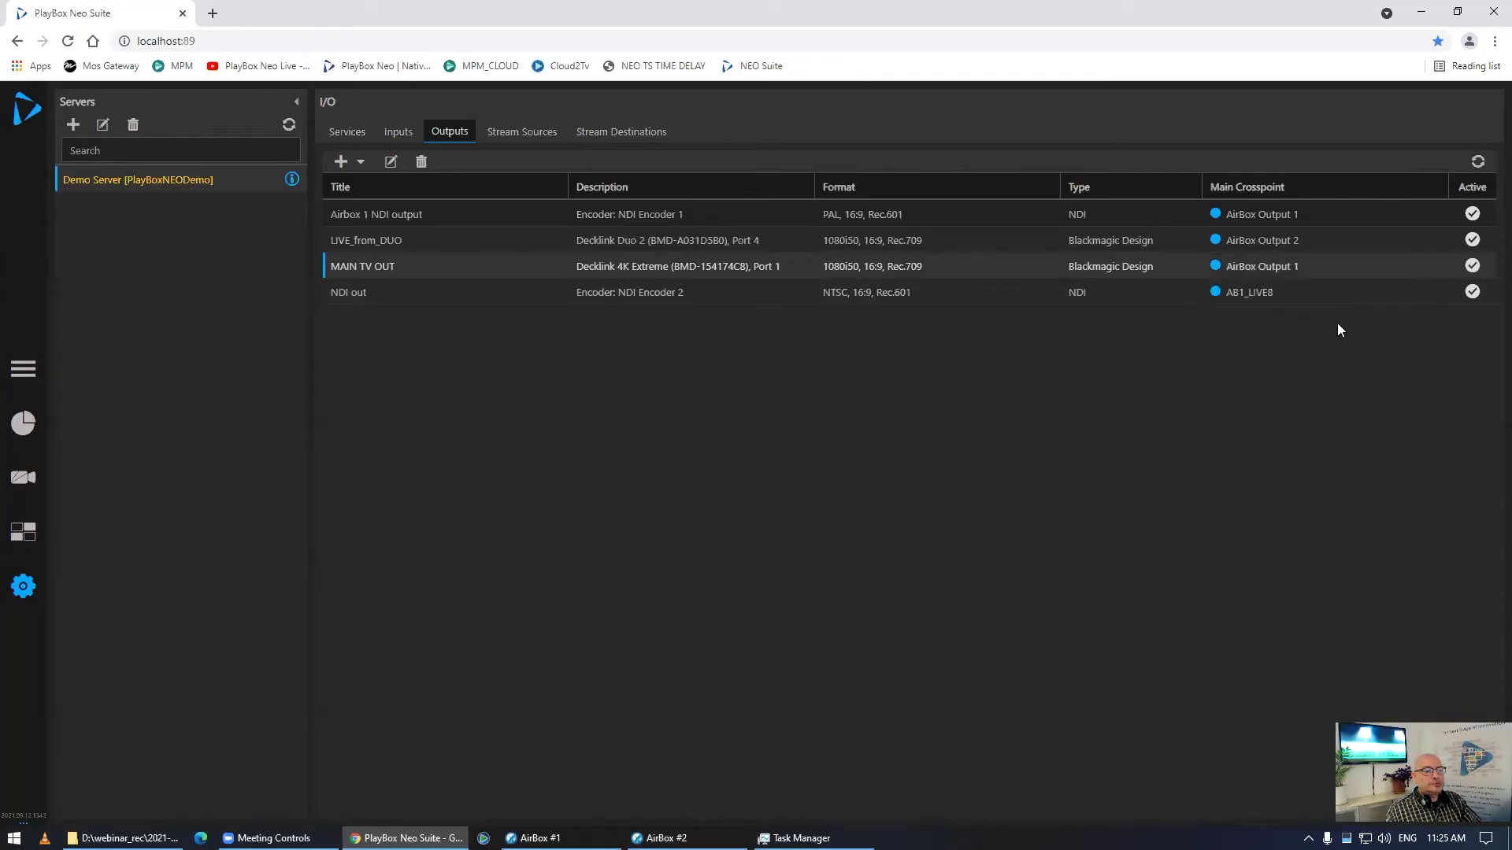
# Look over the multiviewer and the ingest channels, ending on the multiviewer.
pyautogui.click(23, 535)
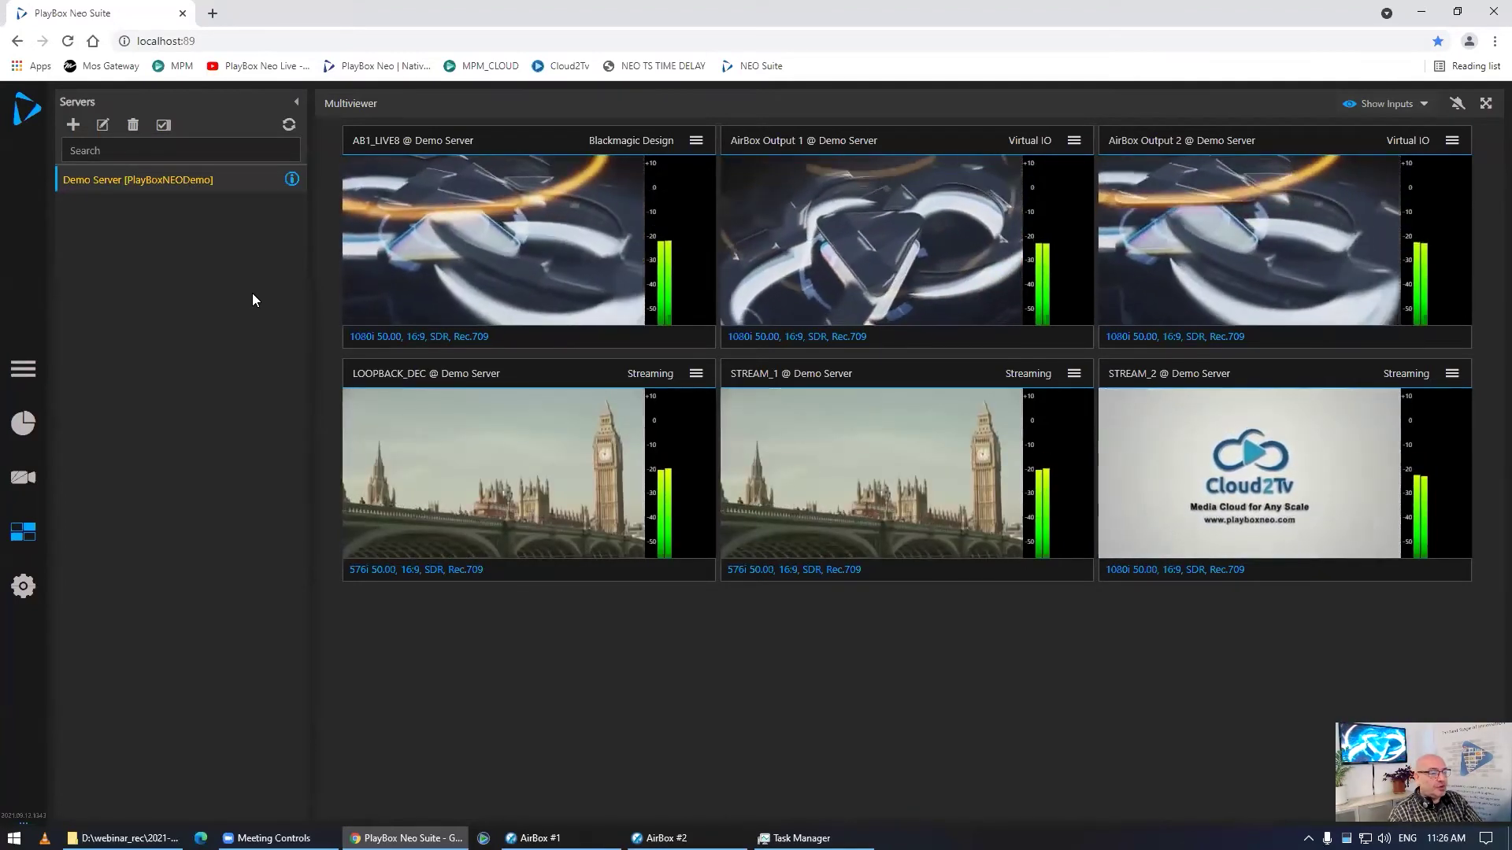
pyautogui.click(26, 489)
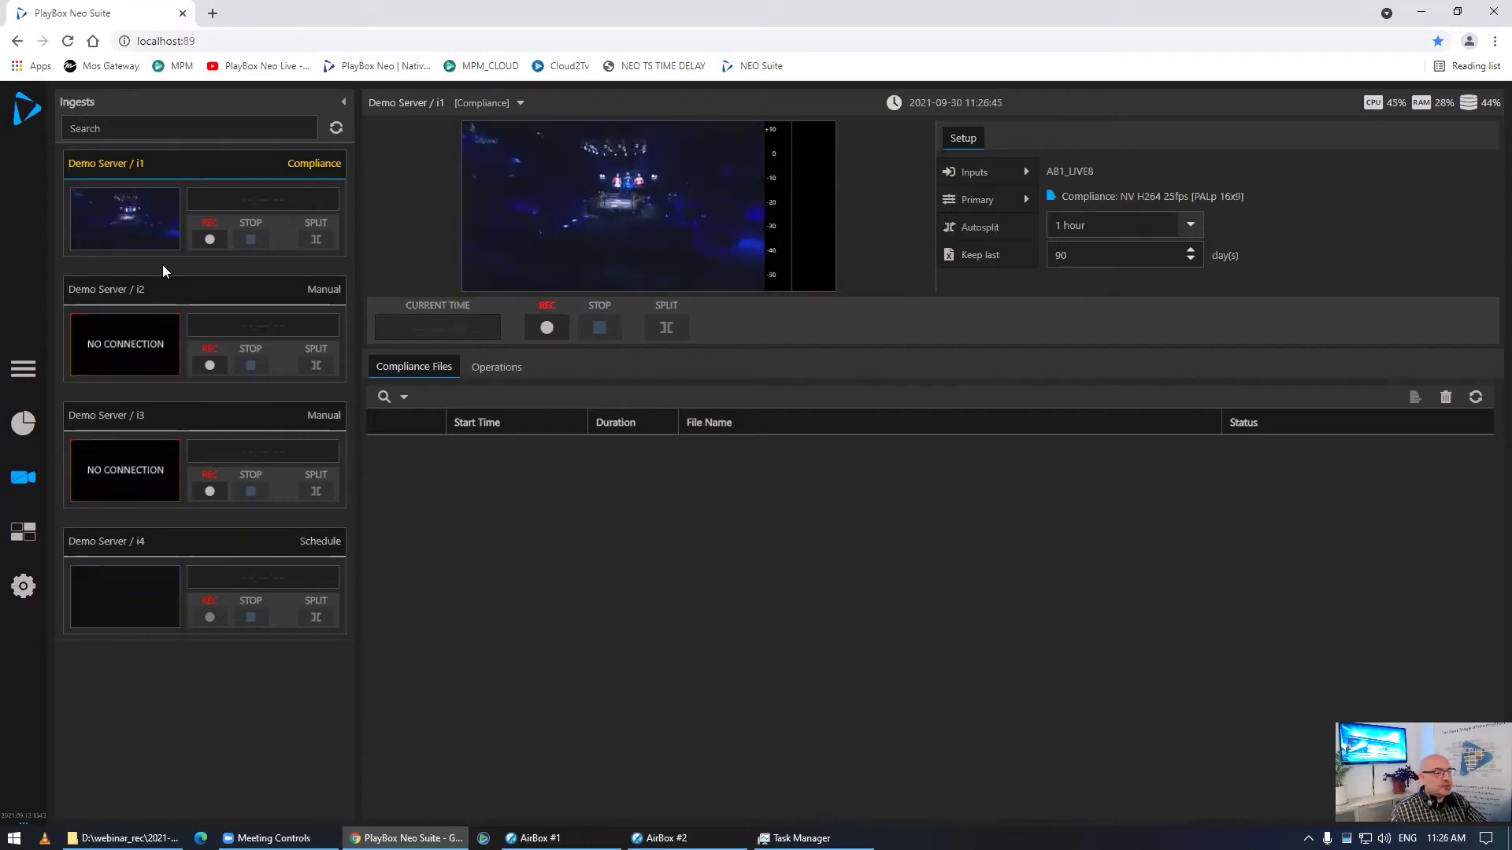
pyautogui.moveTo(665, 837)
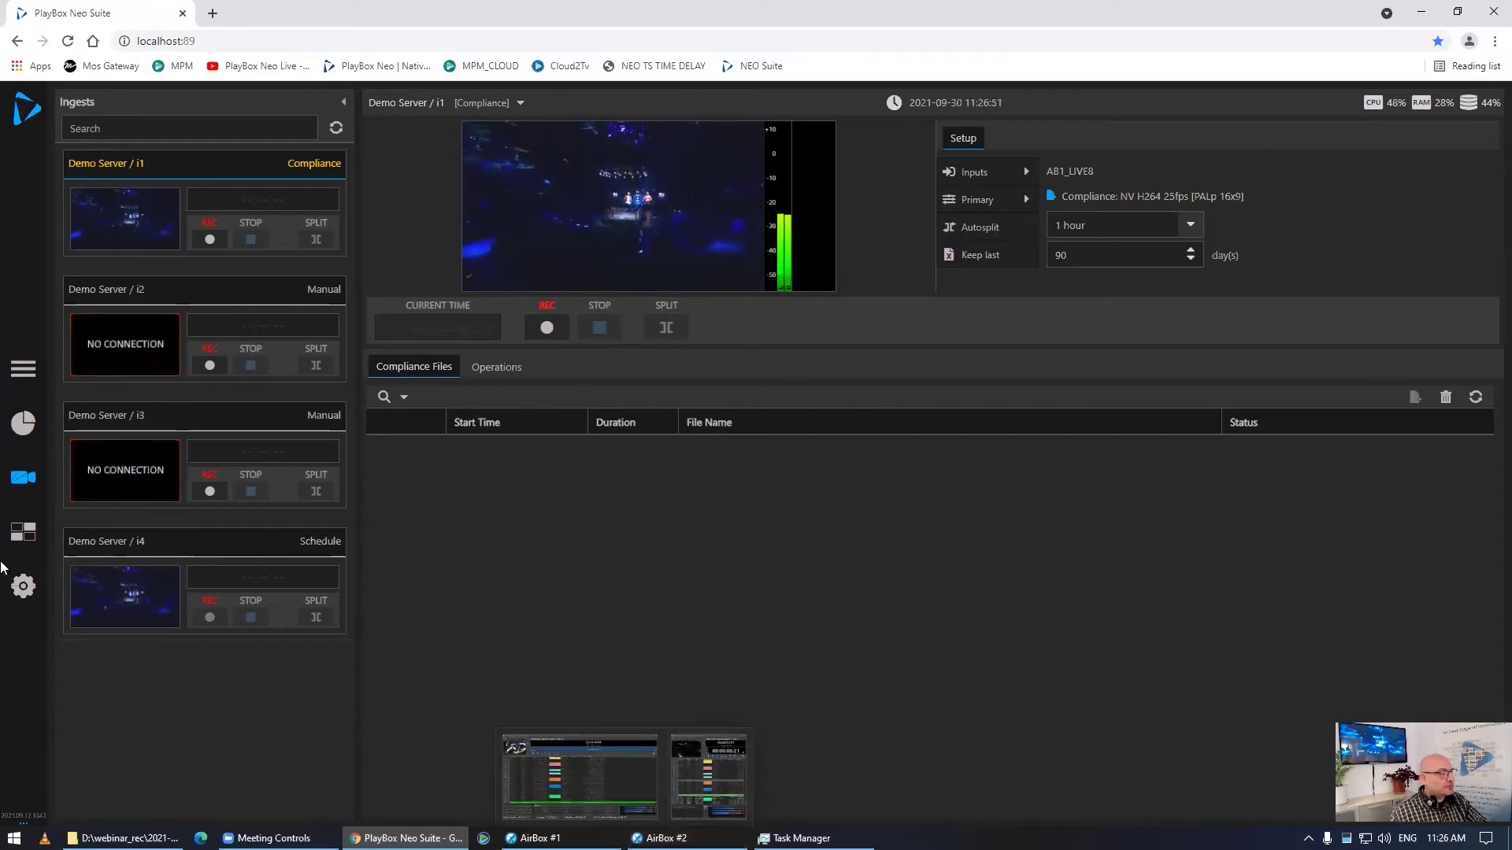
pyautogui.click(31, 538)
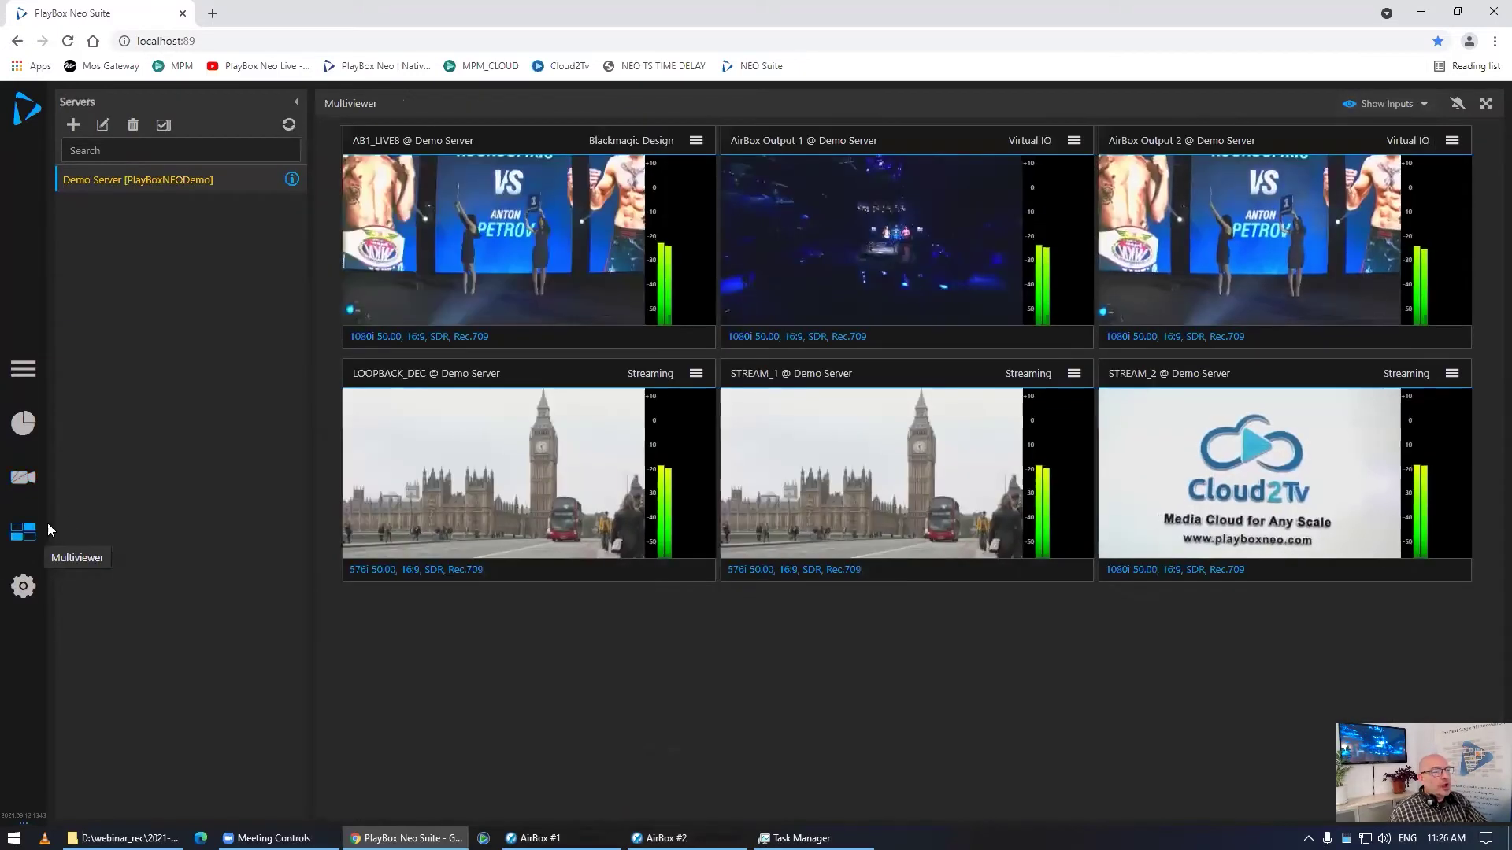
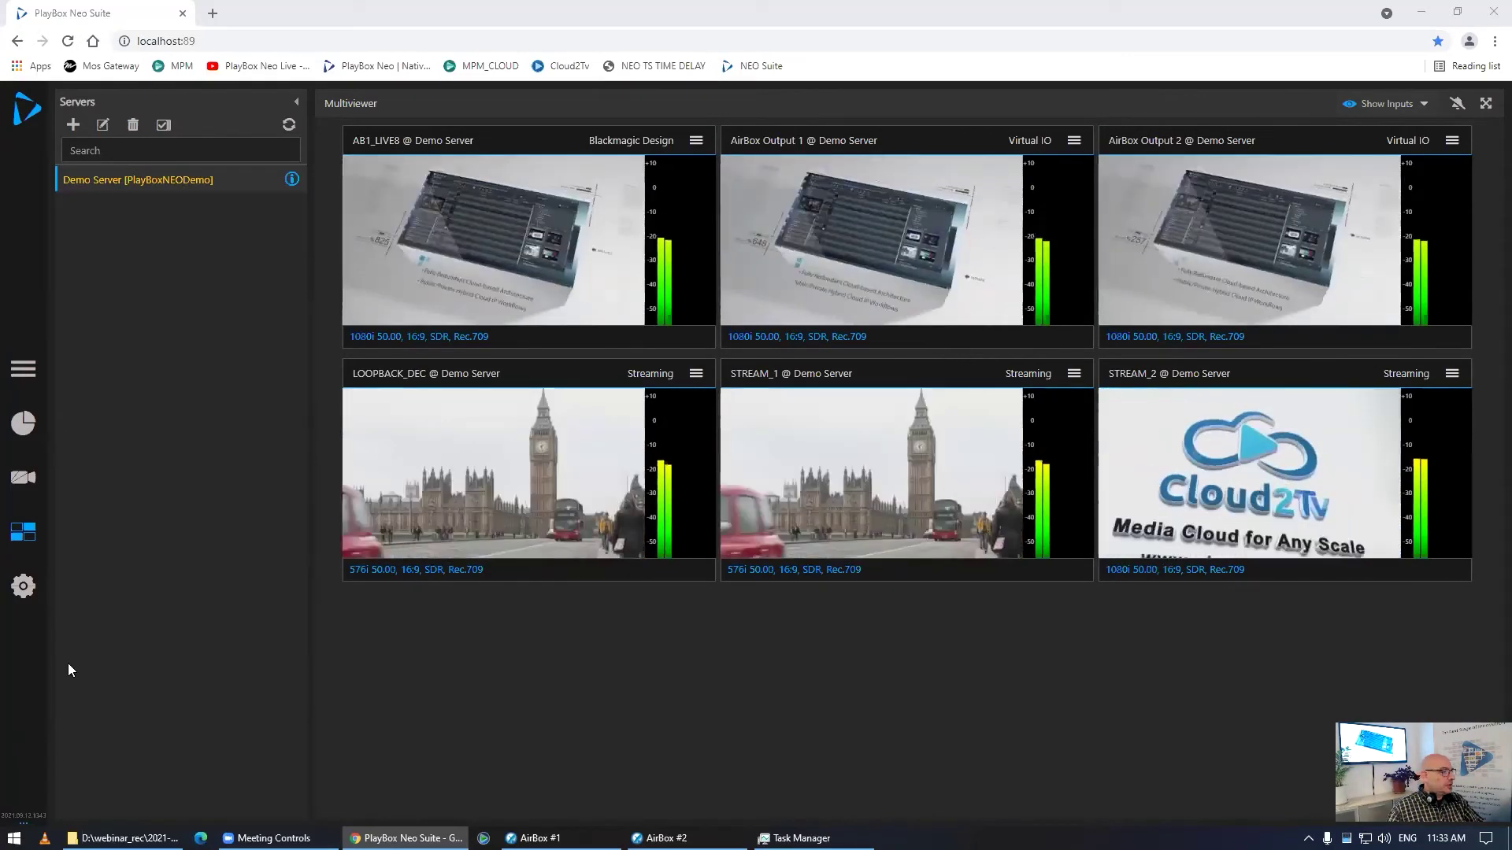
# Return to the I/O outputs and set MAIN TV OUT's main crosspoint to AB1_LIVE8.
pyautogui.moveTo(24, 587)
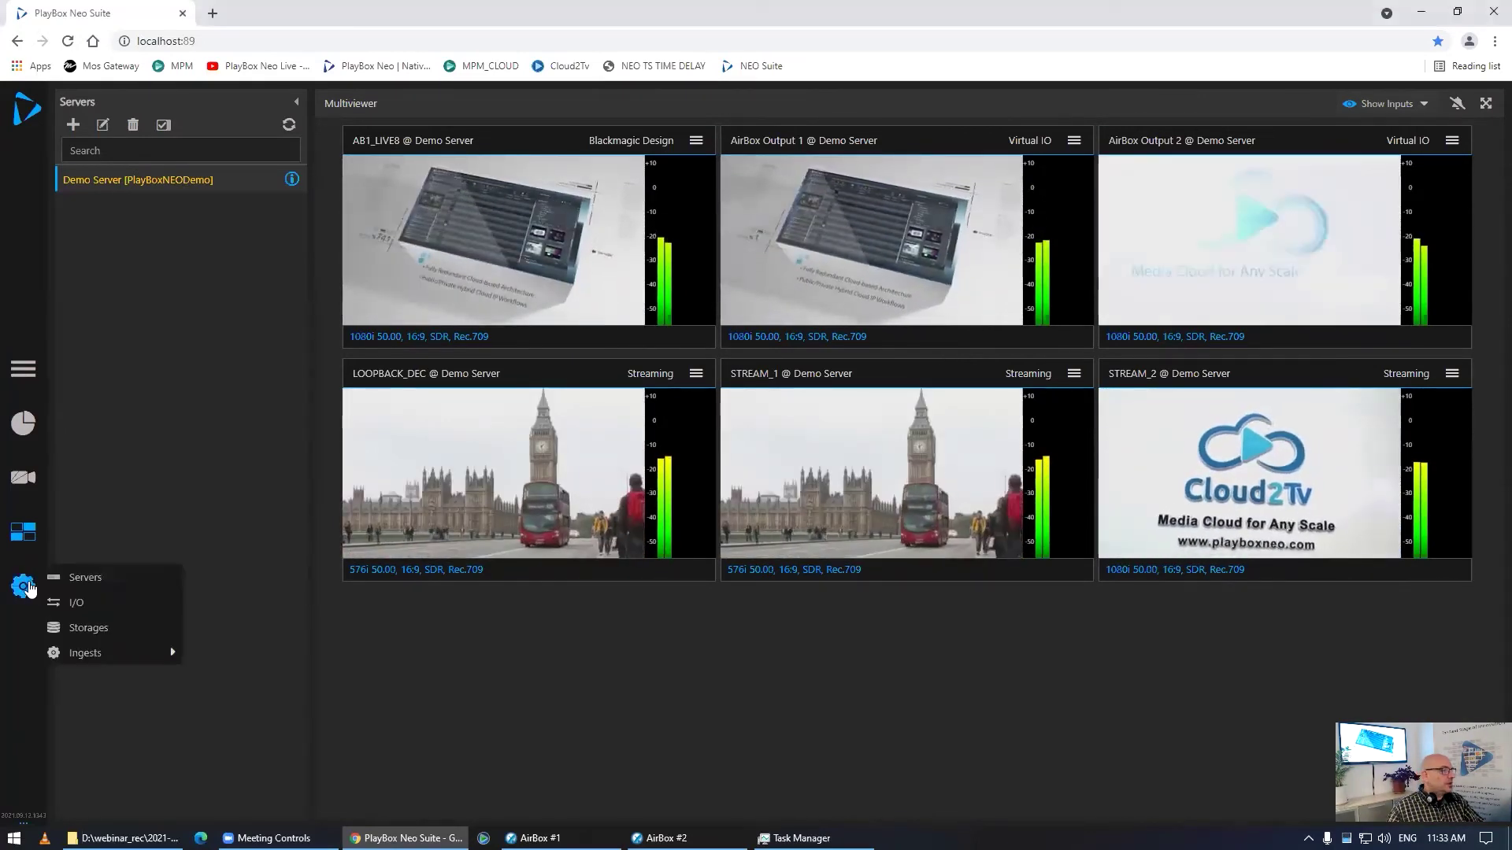
pyautogui.click(77, 606)
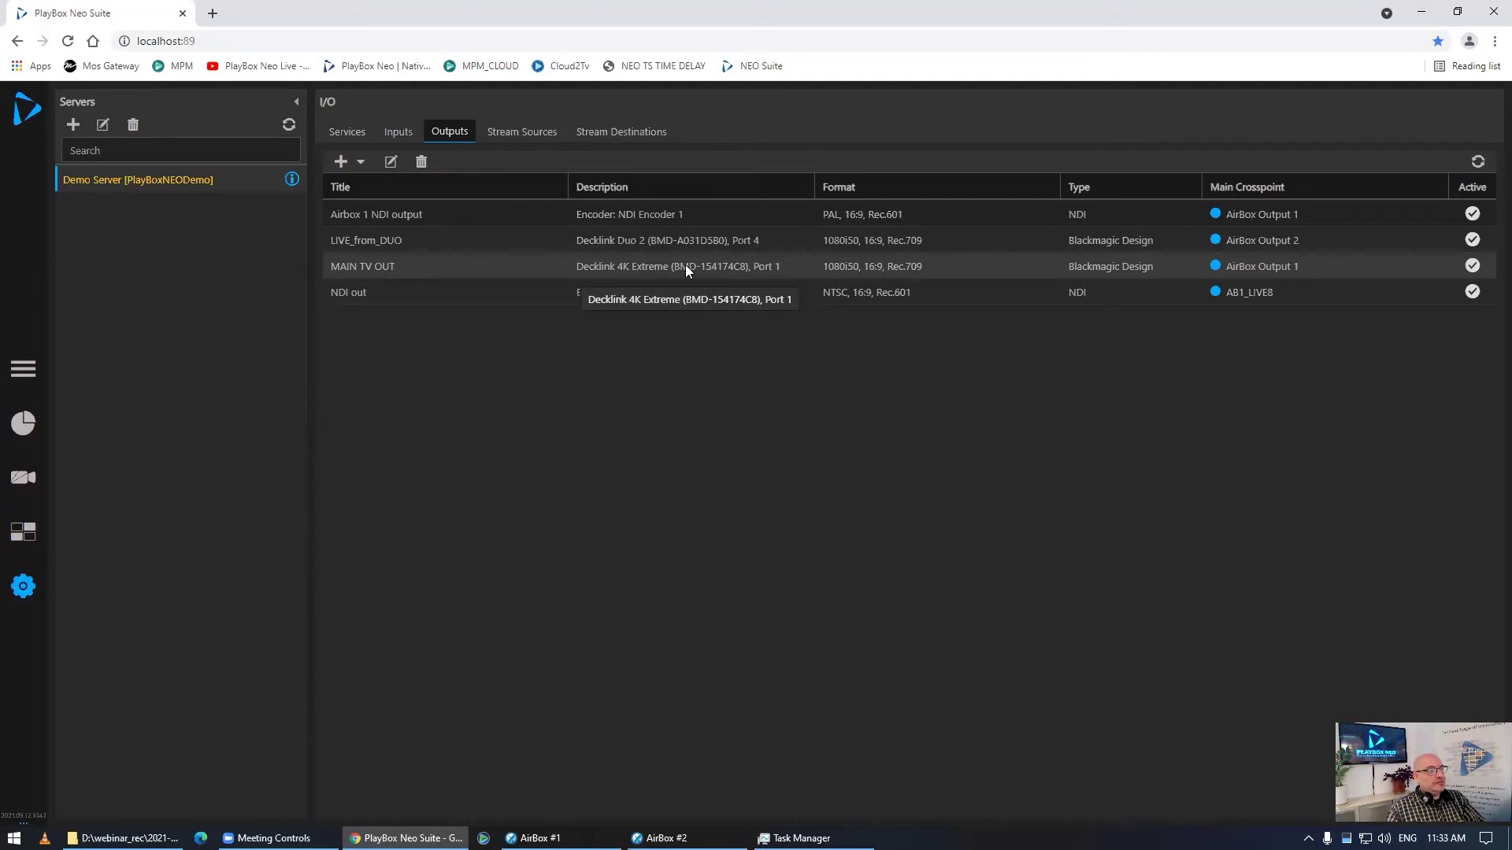
pyautogui.click(1293, 268)
pyautogui.click(1434, 269)
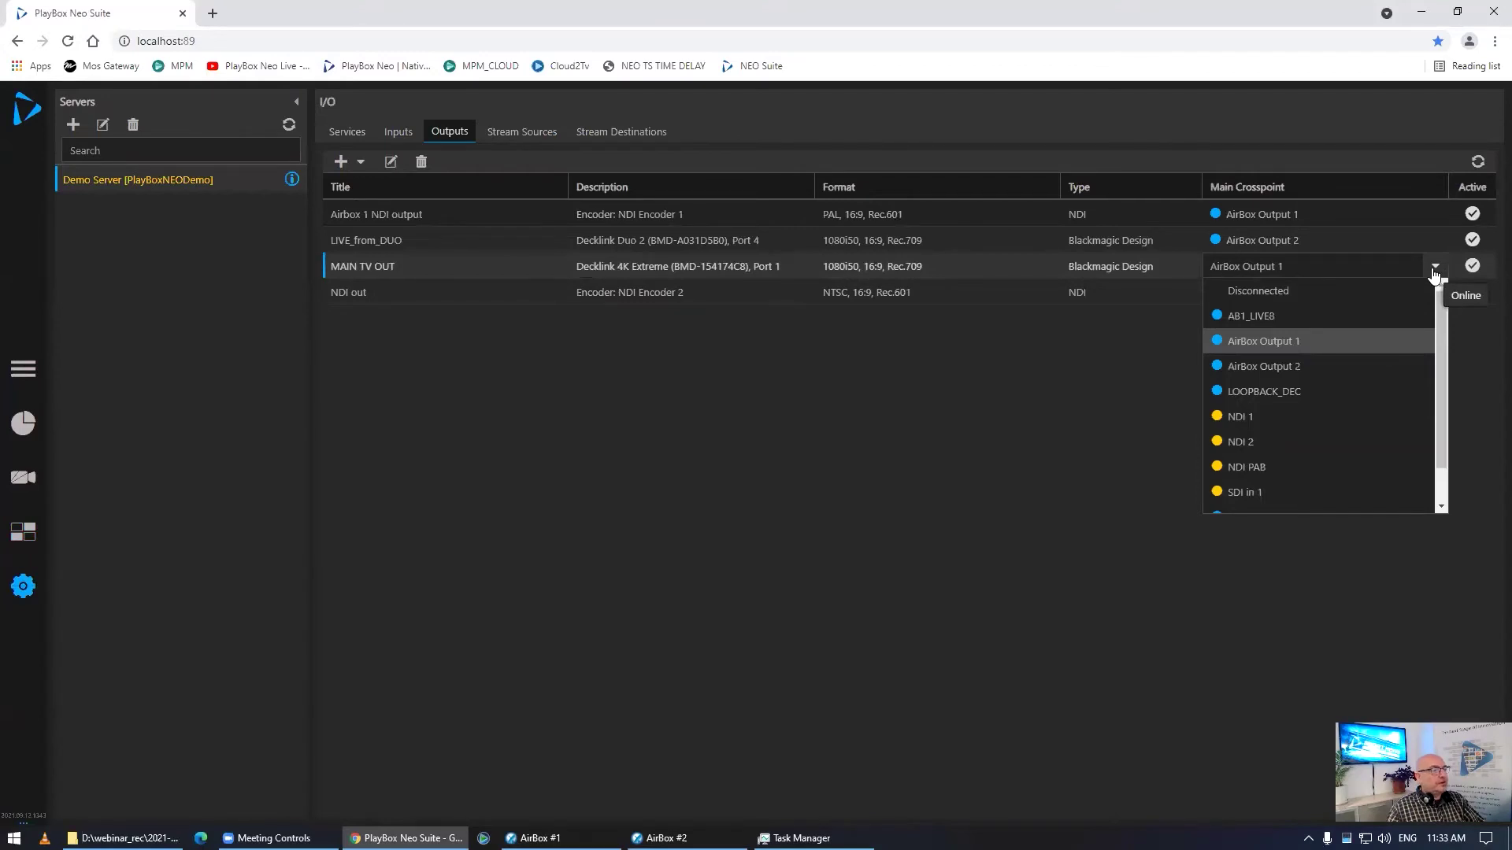
pyautogui.click(1375, 318)
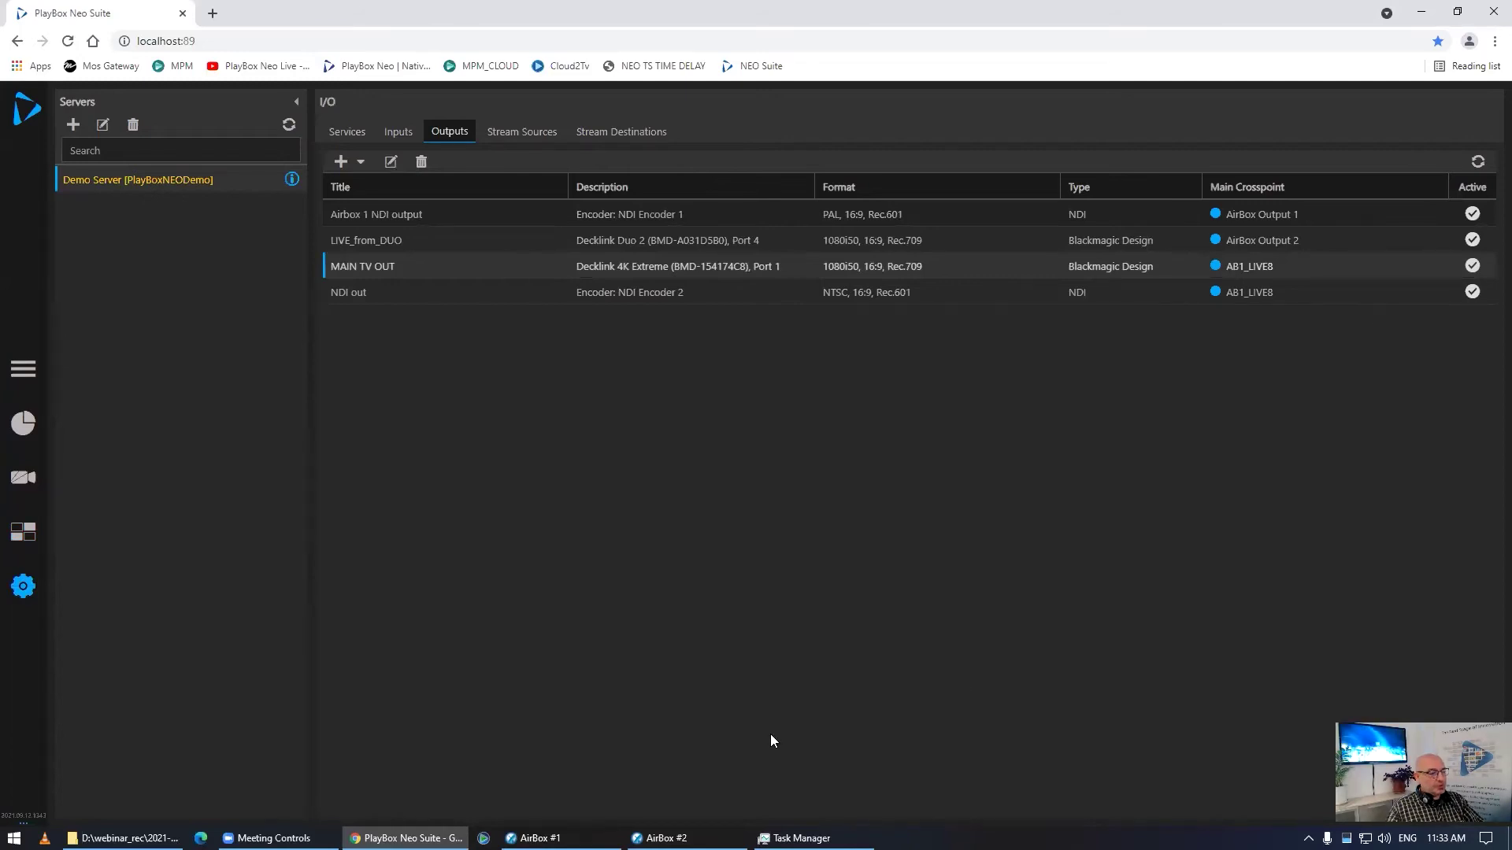
# Check AirBox #2 and AirBox #1, then in AirBox #1 jump playback from the live stream to the Cloud2TV TechnoBlock clip in row 18.
pyautogui.click(666, 838)
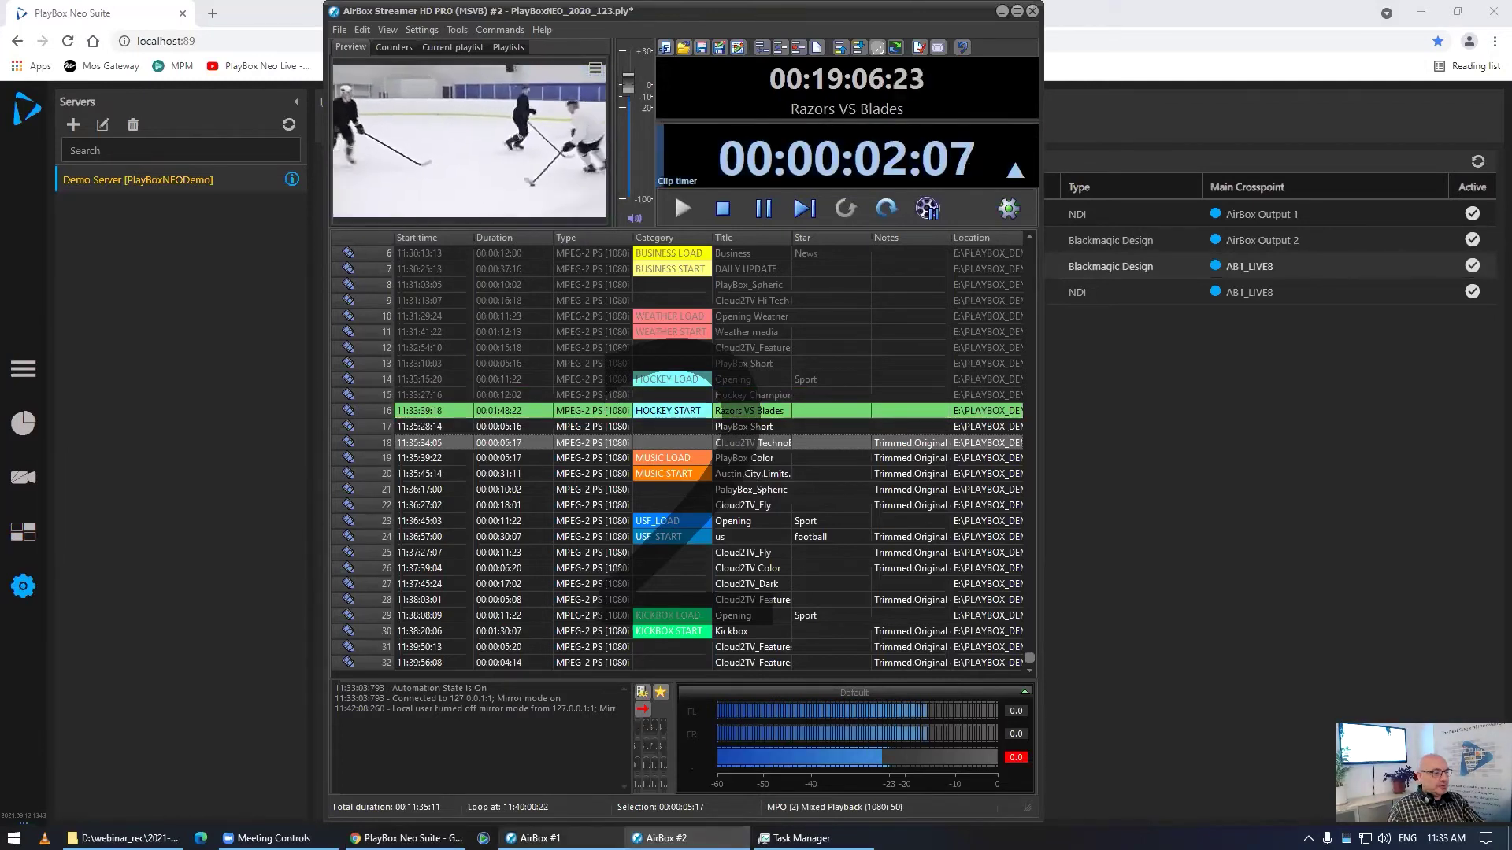
pyautogui.hotkey('alt', 'Tab')
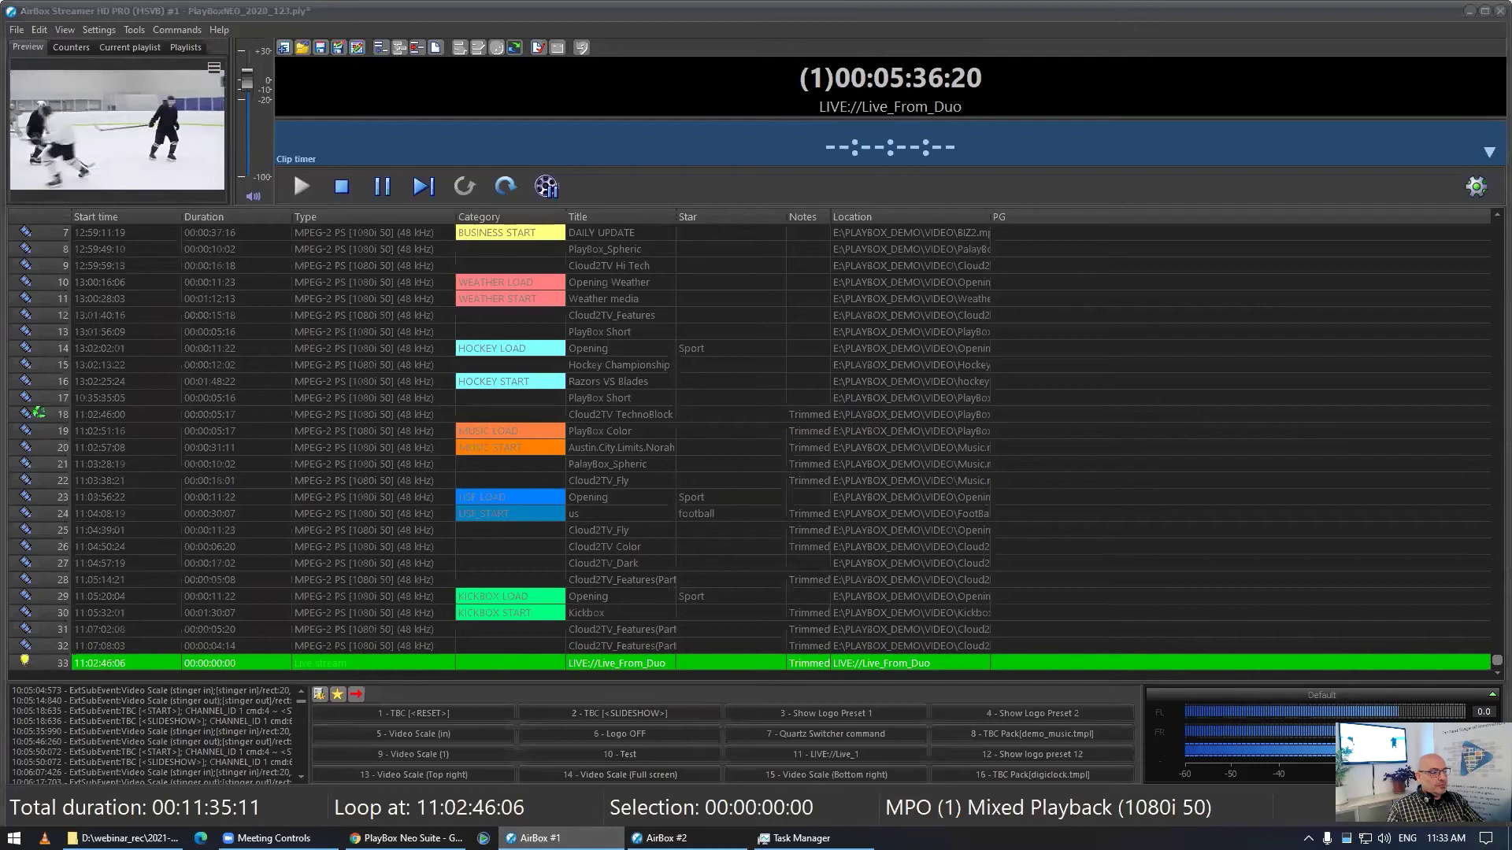
pyautogui.hotkey('alt', 'Tab')
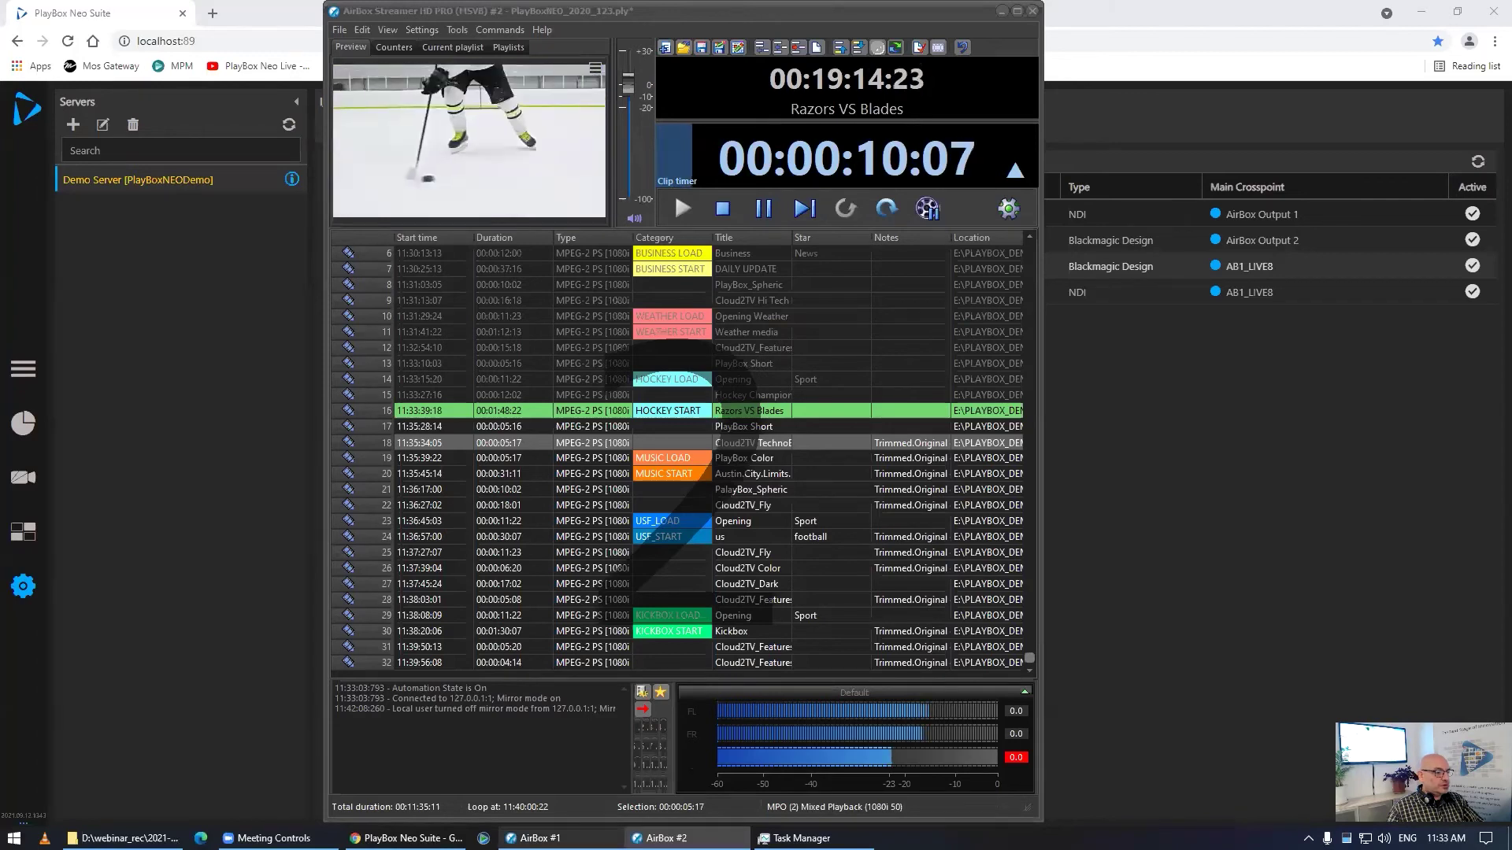
pyautogui.hotkey('alt', 'Tab')
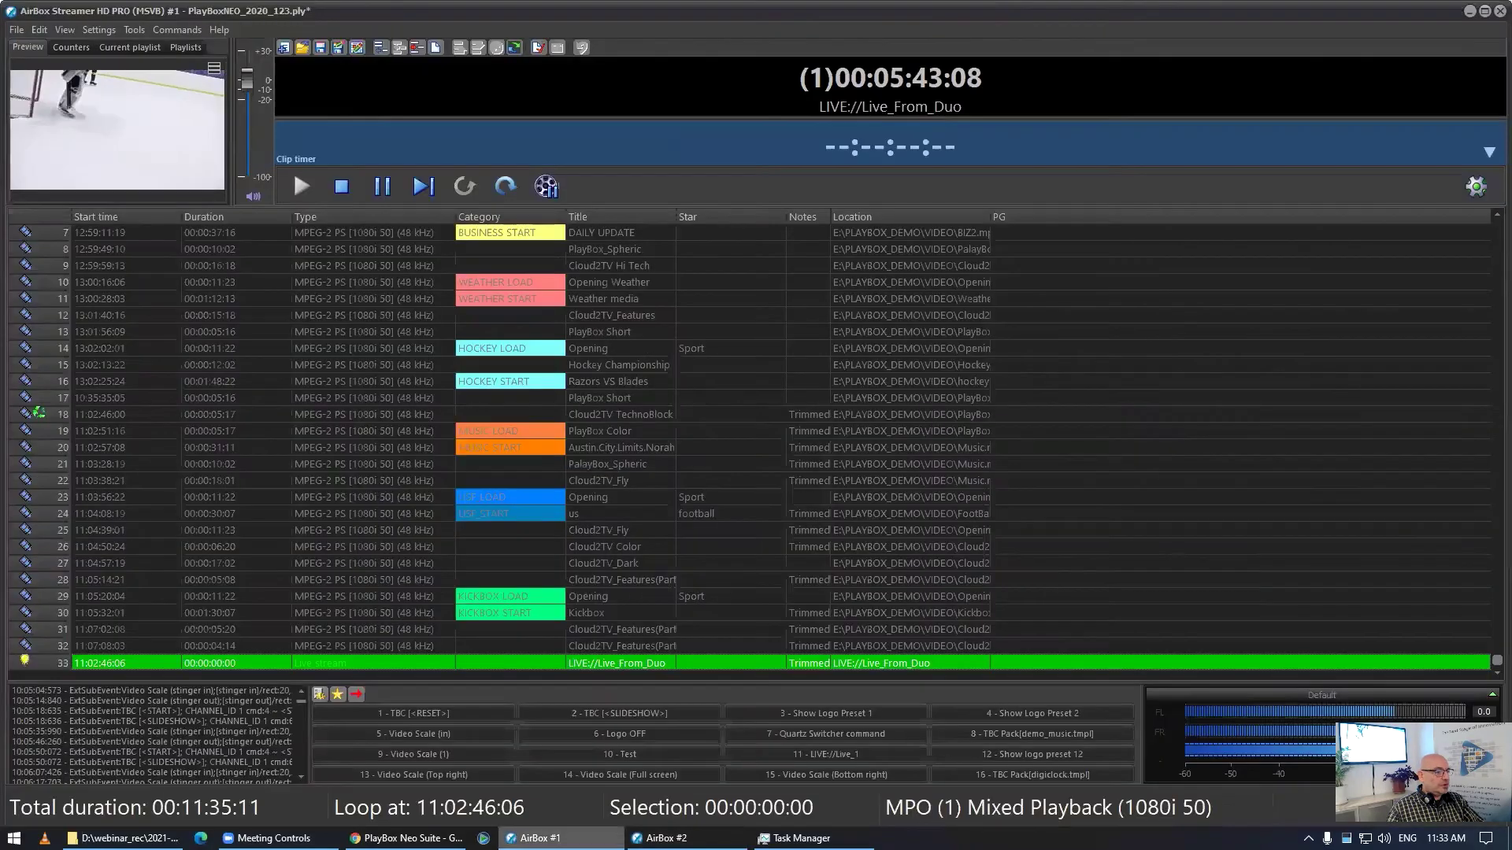
pyautogui.click(278, 415)
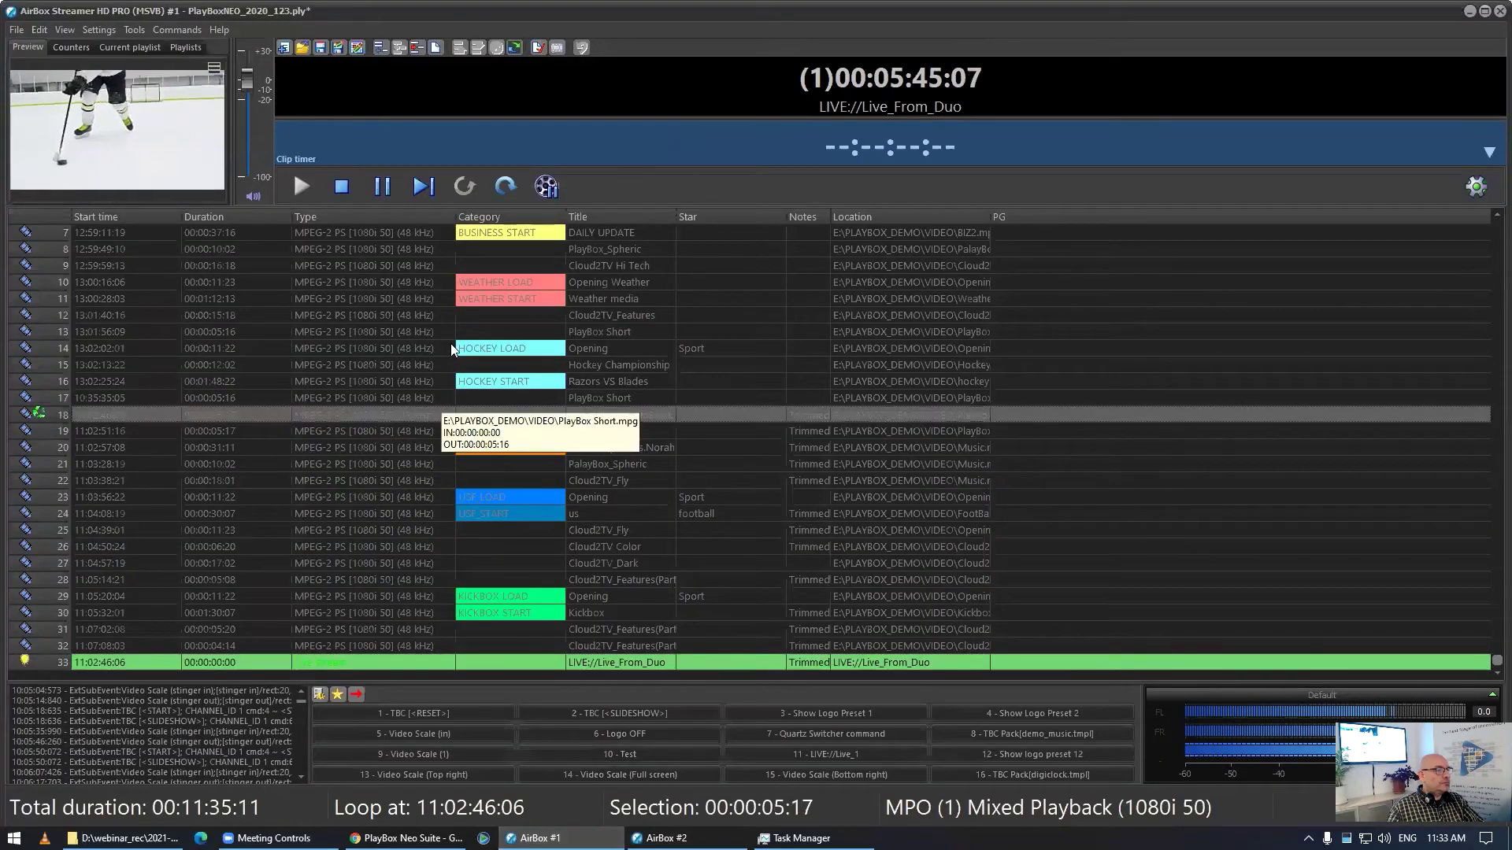
pyautogui.click(506, 186)
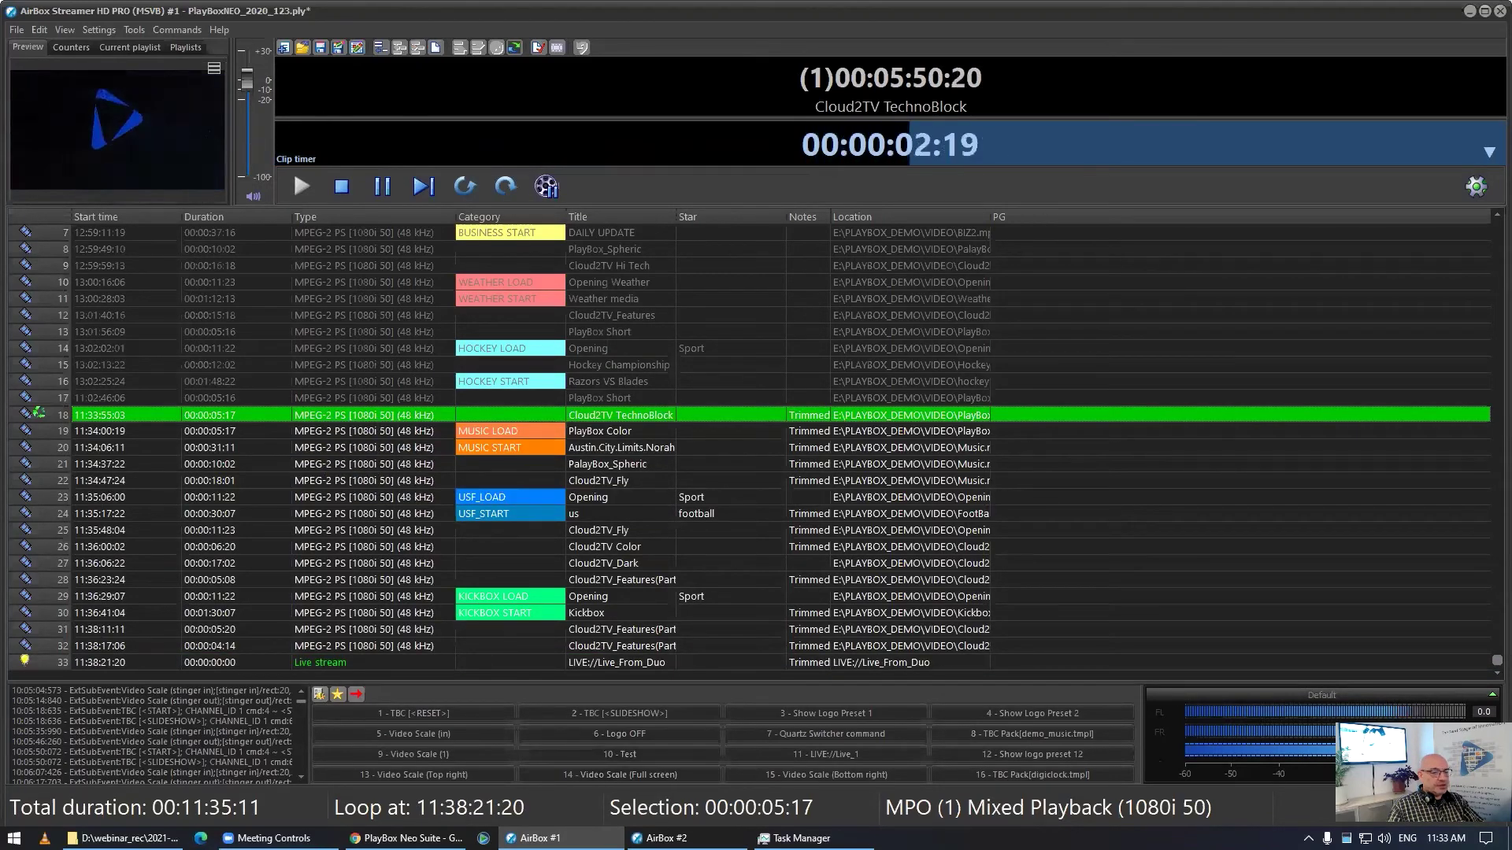
# Return to PlayBox Neo Suite from AirBox and route AirBox Output 1 to MAIN TV OUT's main crosspoint.
pyautogui.click(661, 838)
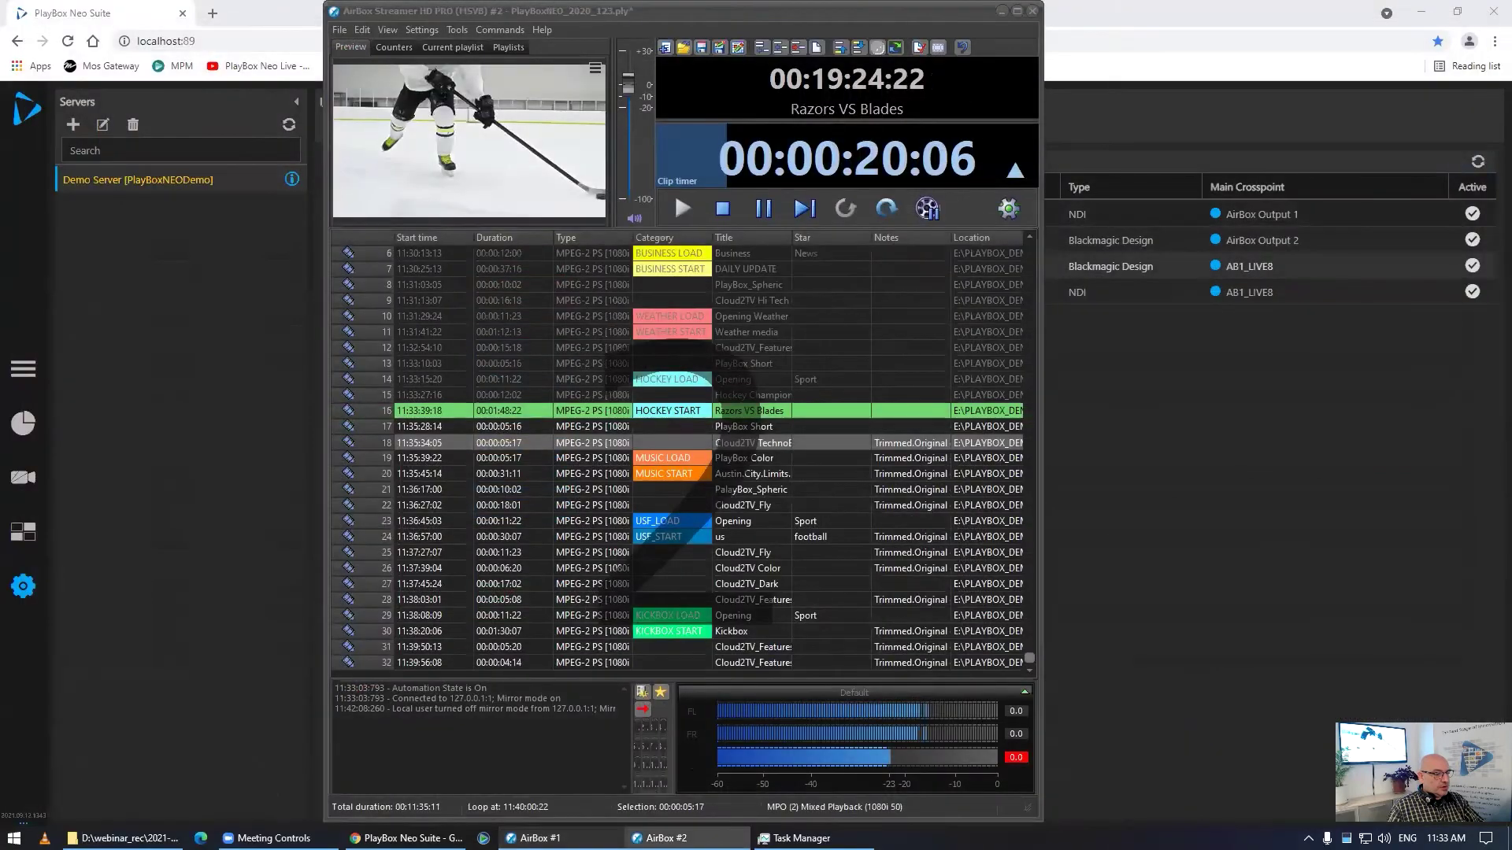
pyautogui.click(1277, 317)
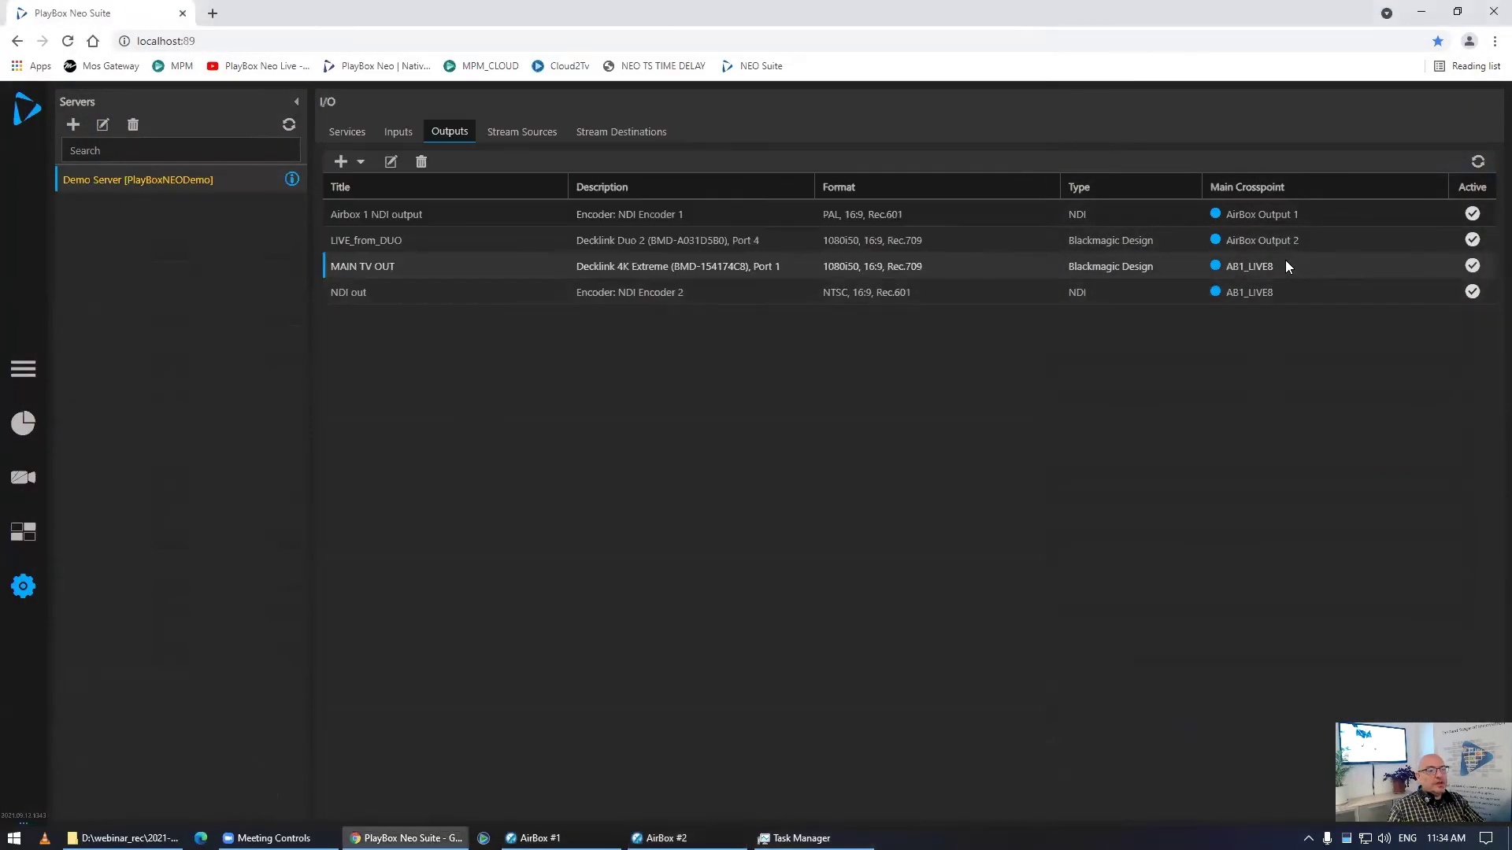
pyautogui.click(1287, 266)
pyautogui.click(1435, 266)
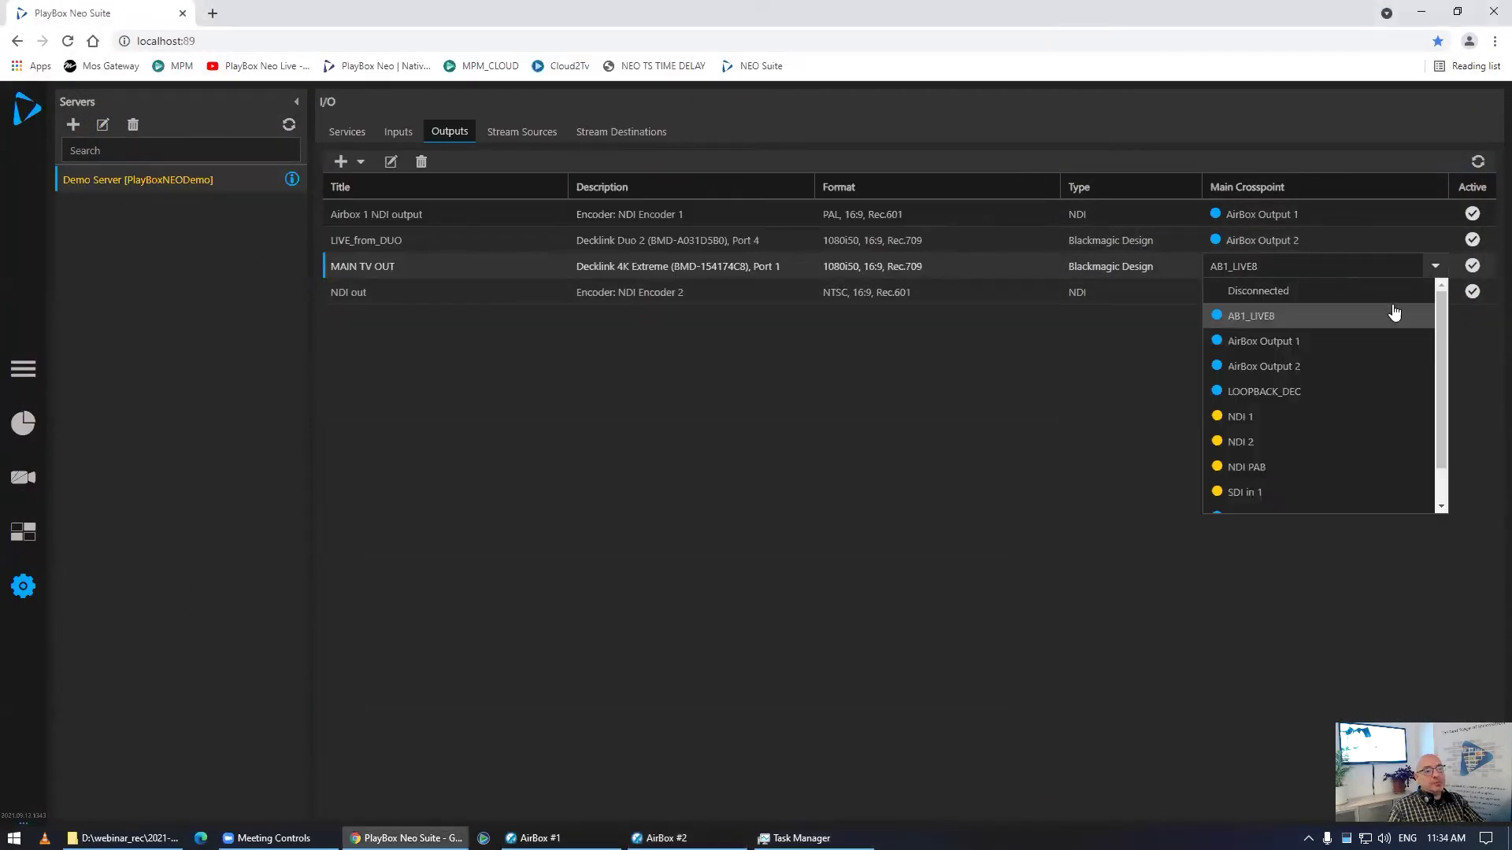
pyautogui.click(1338, 344)
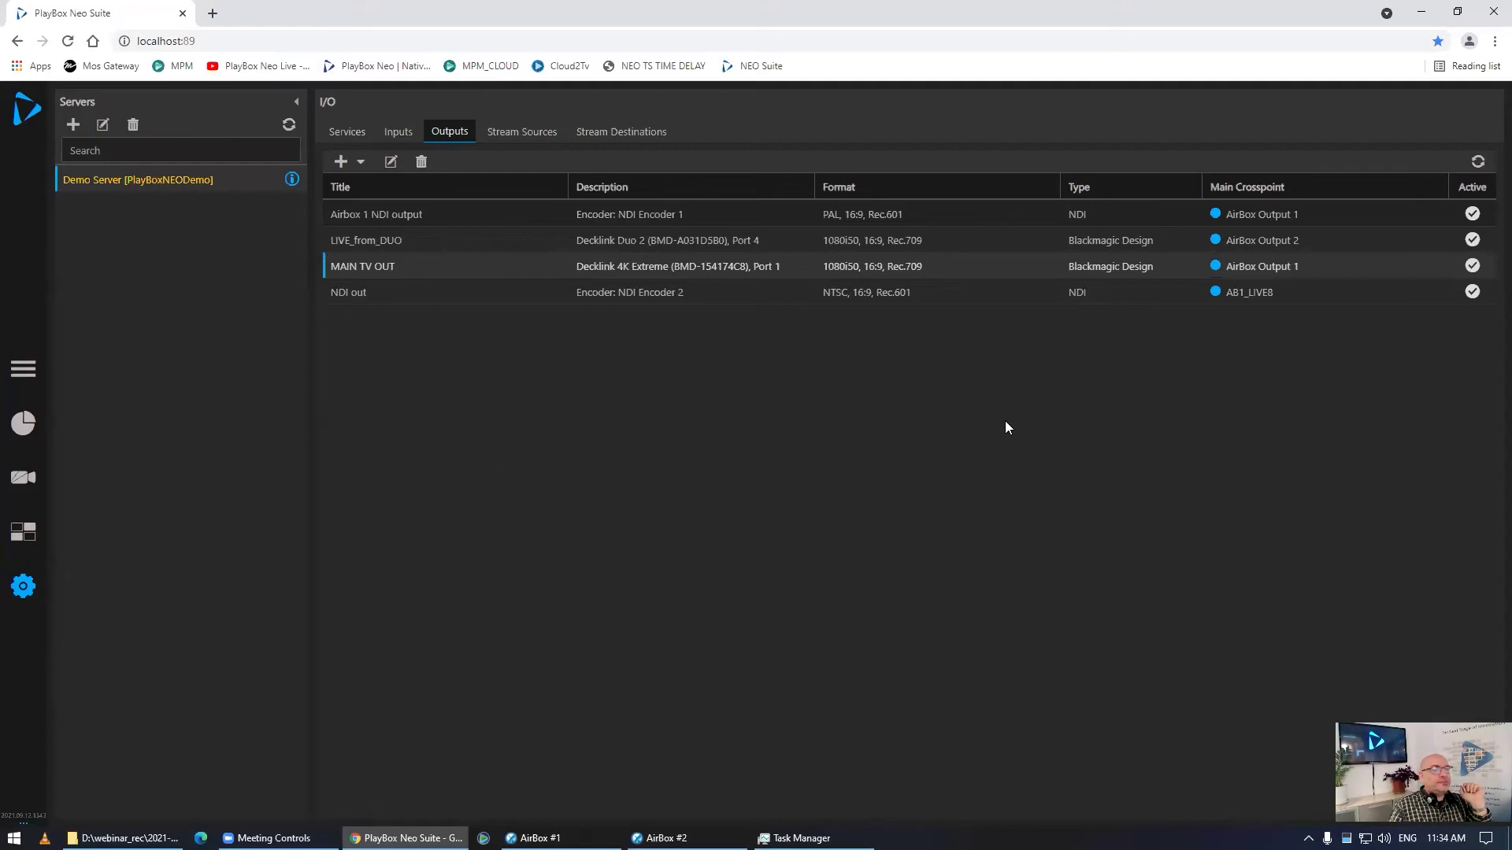
# Duplicate the PlayBox Neo Suite page, detach the copy into its own window and narrow it to about half the screen.
pyautogui.rightClick(106, 18)
pyautogui.click(152, 128)
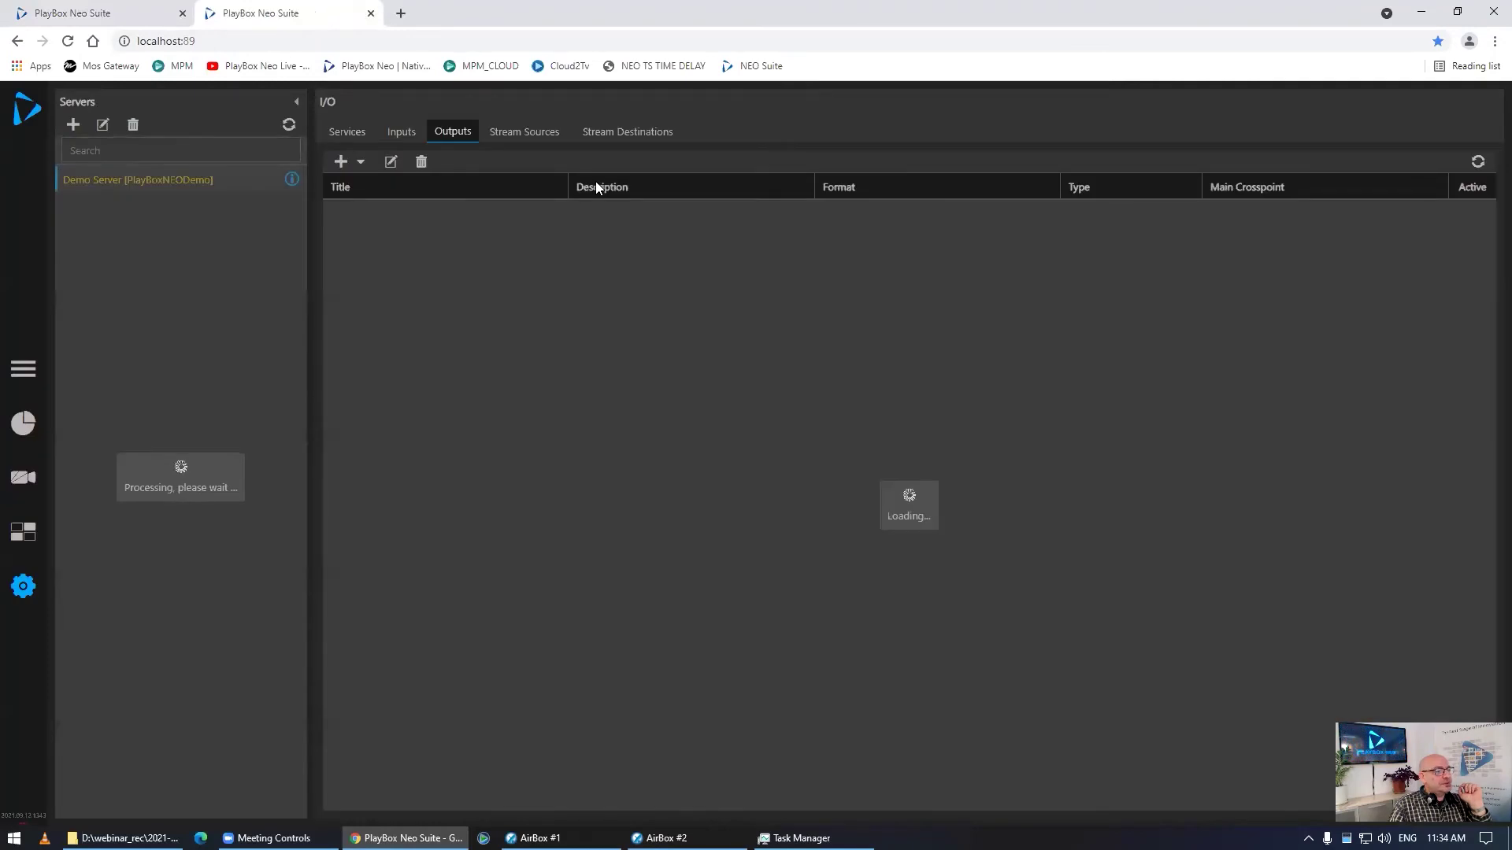
pyautogui.moveTo(260, 14); pyautogui.dragTo(598, 236)
pyautogui.click(1457, 12)
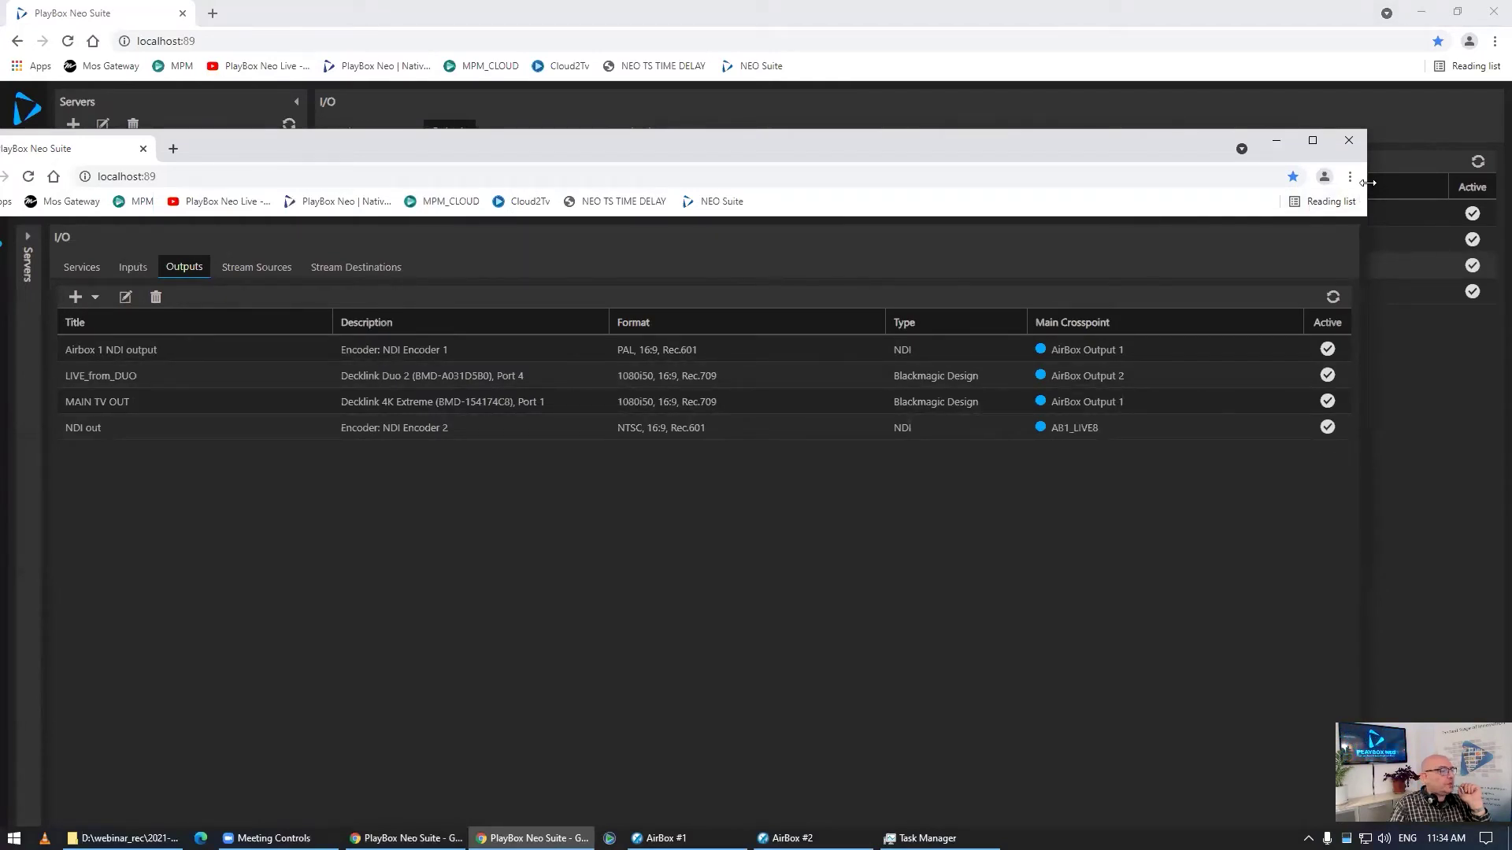
pyautogui.moveTo(1368, 184); pyautogui.dragTo(761, 184)
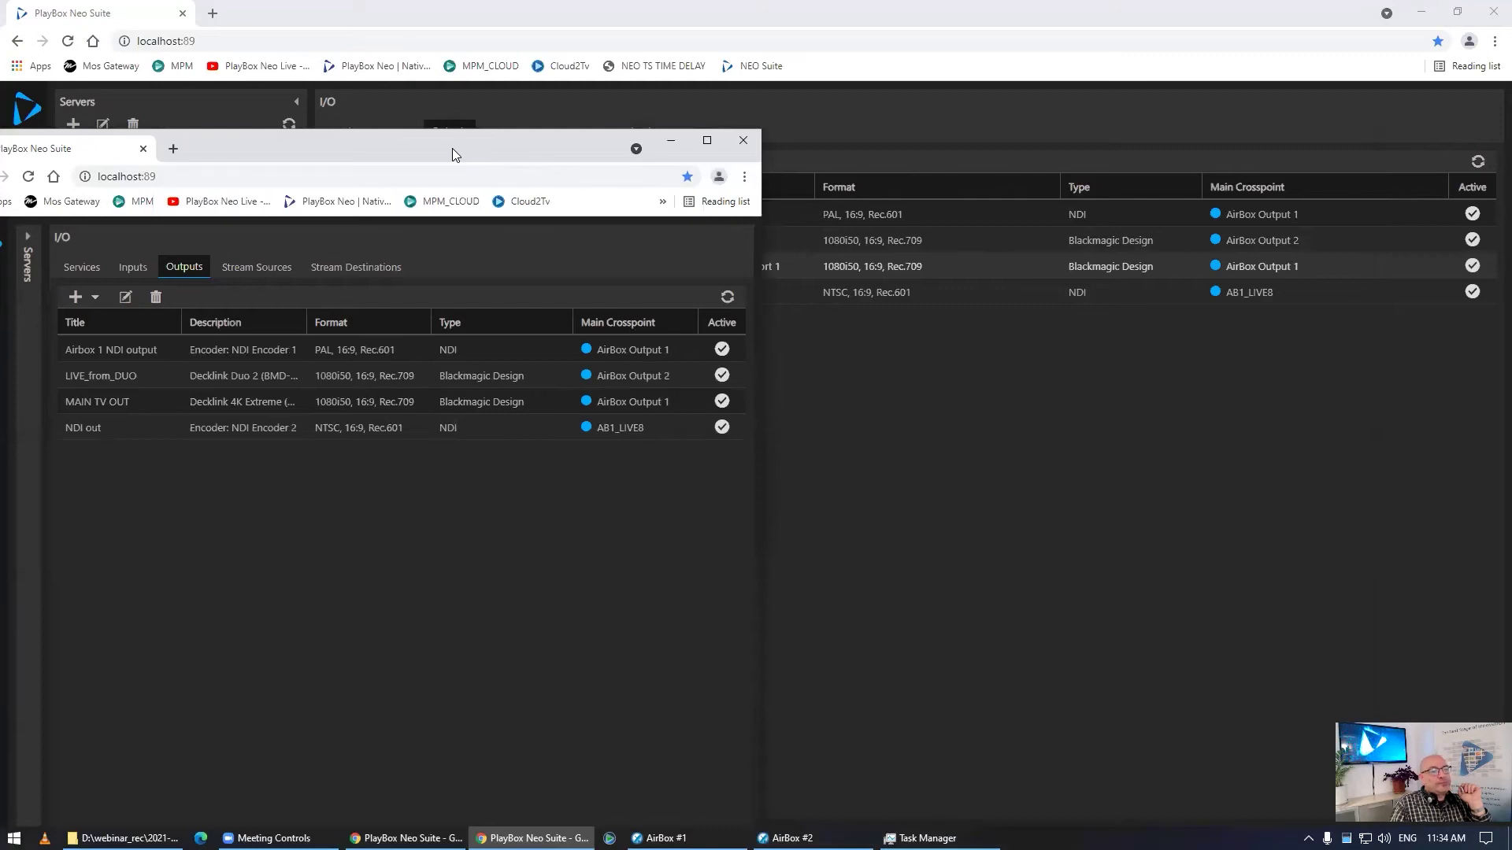
# Open the multiviewer in the detached window and look through its inputs.
pyautogui.click(716, 613)
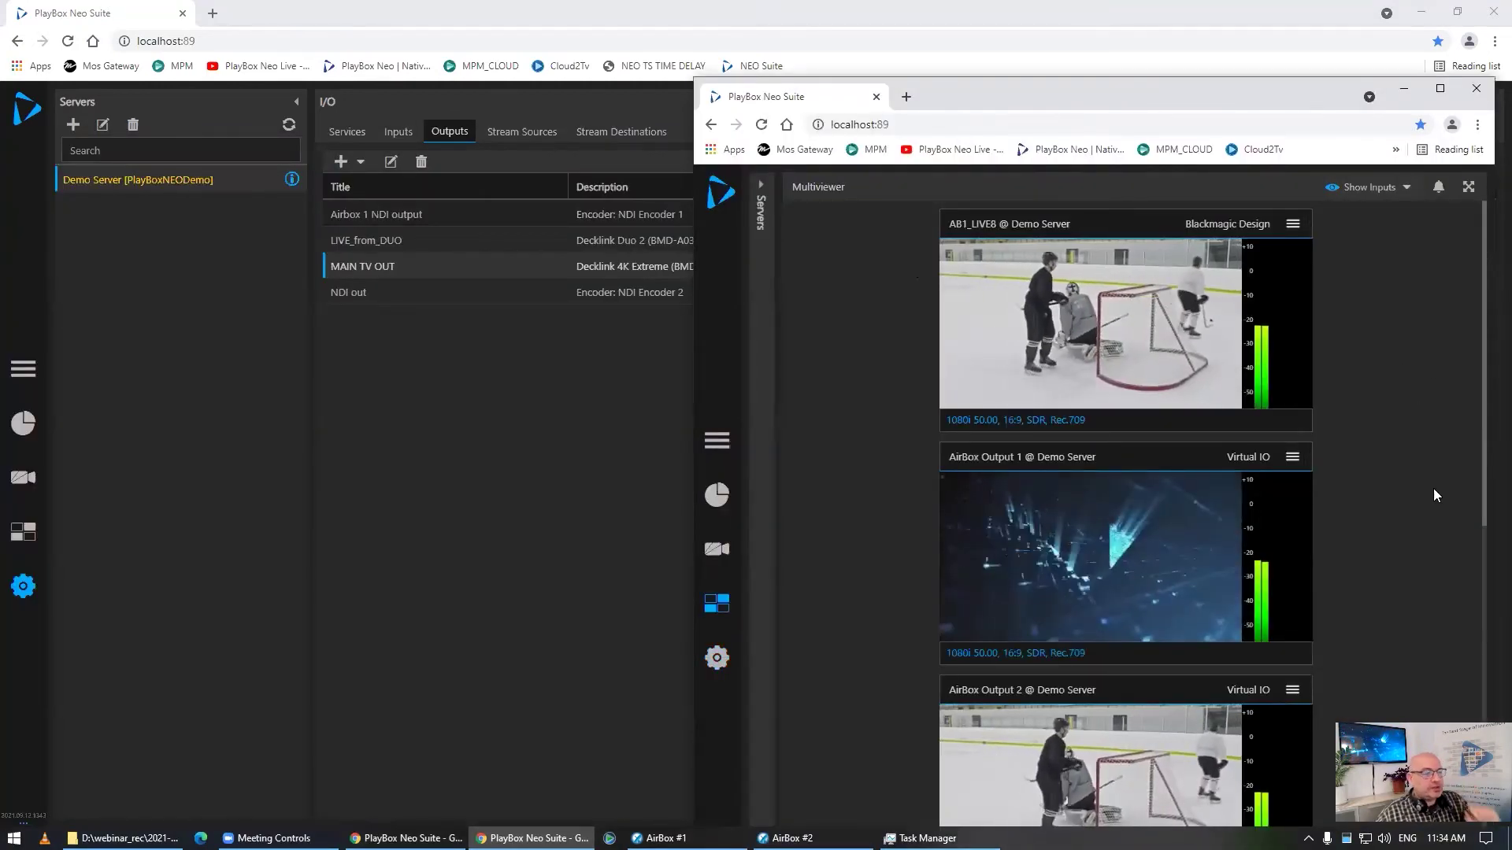
pyautogui.scroll(-1, 1455, 501)
pyautogui.scroll(1, 1452, 502)
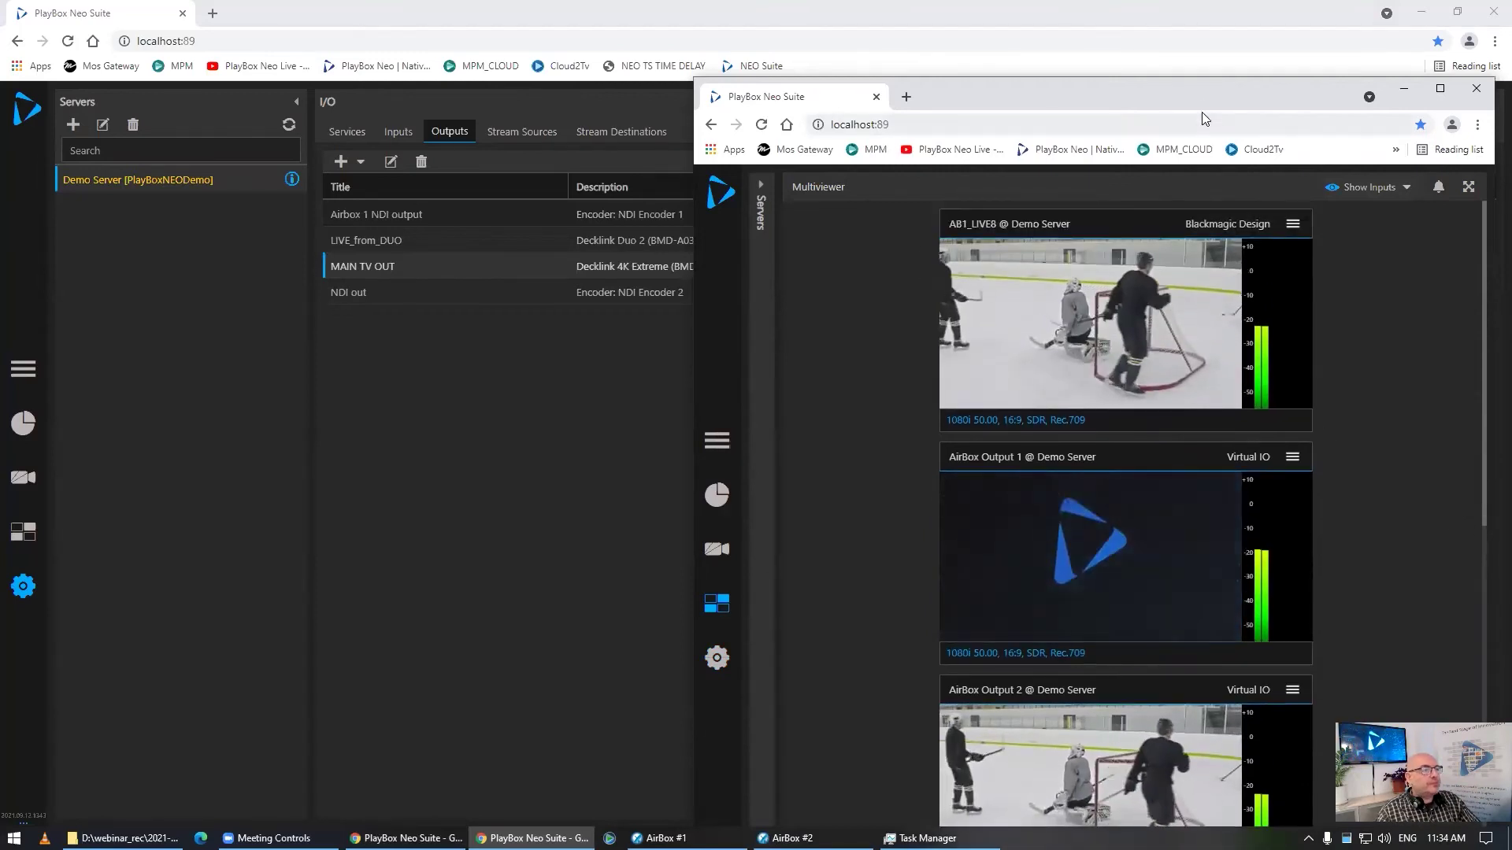
# Resize and arrange the I/O outputs window and the multiviewer window side by side.
pyautogui.click(1469, 10)
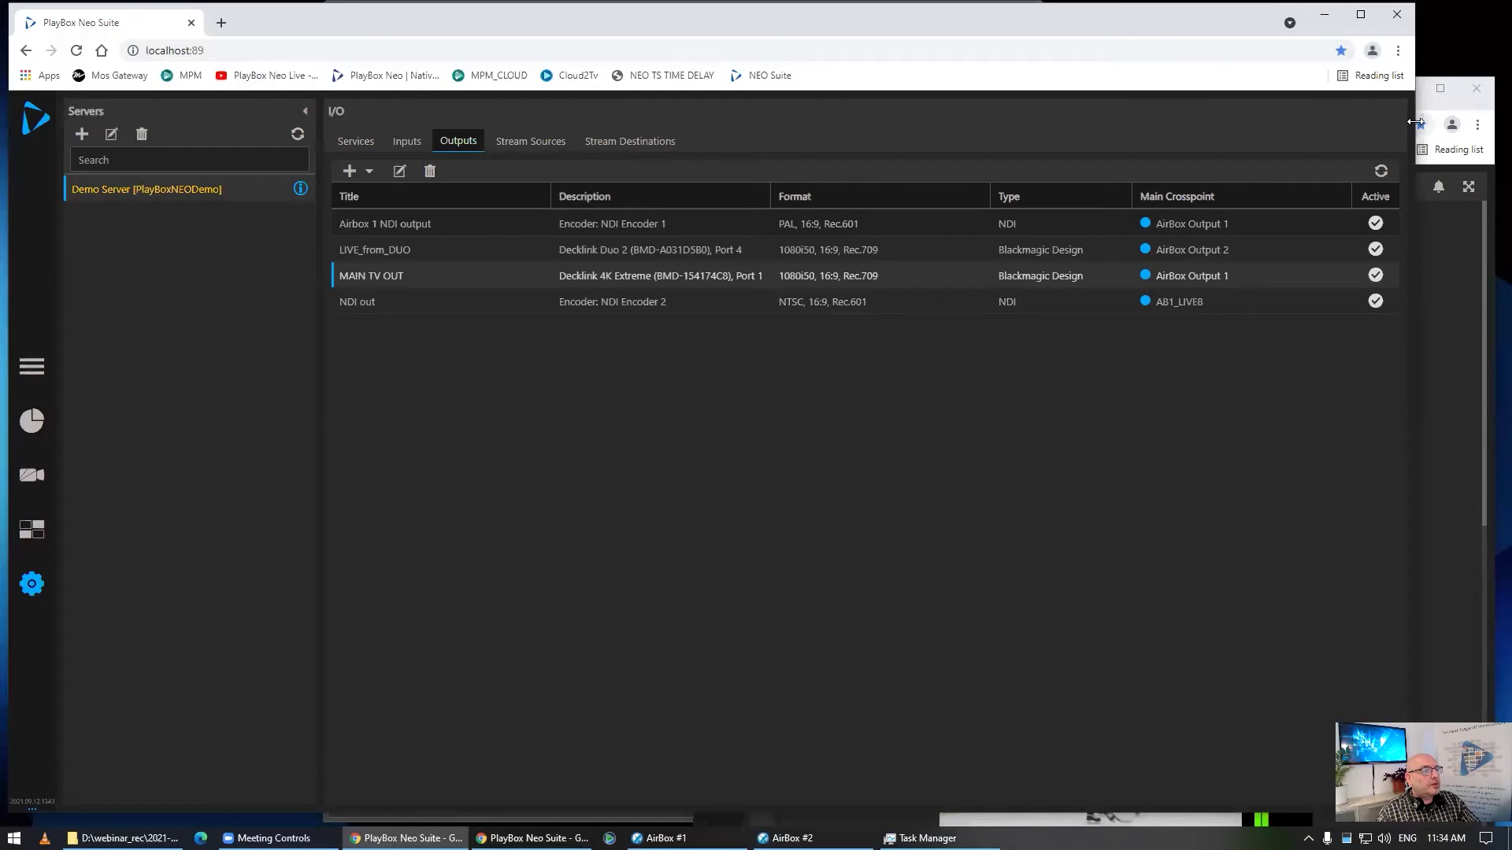
pyautogui.moveTo(1416, 121); pyautogui.dragTo(803, 122)
pyautogui.click(1171, 98)
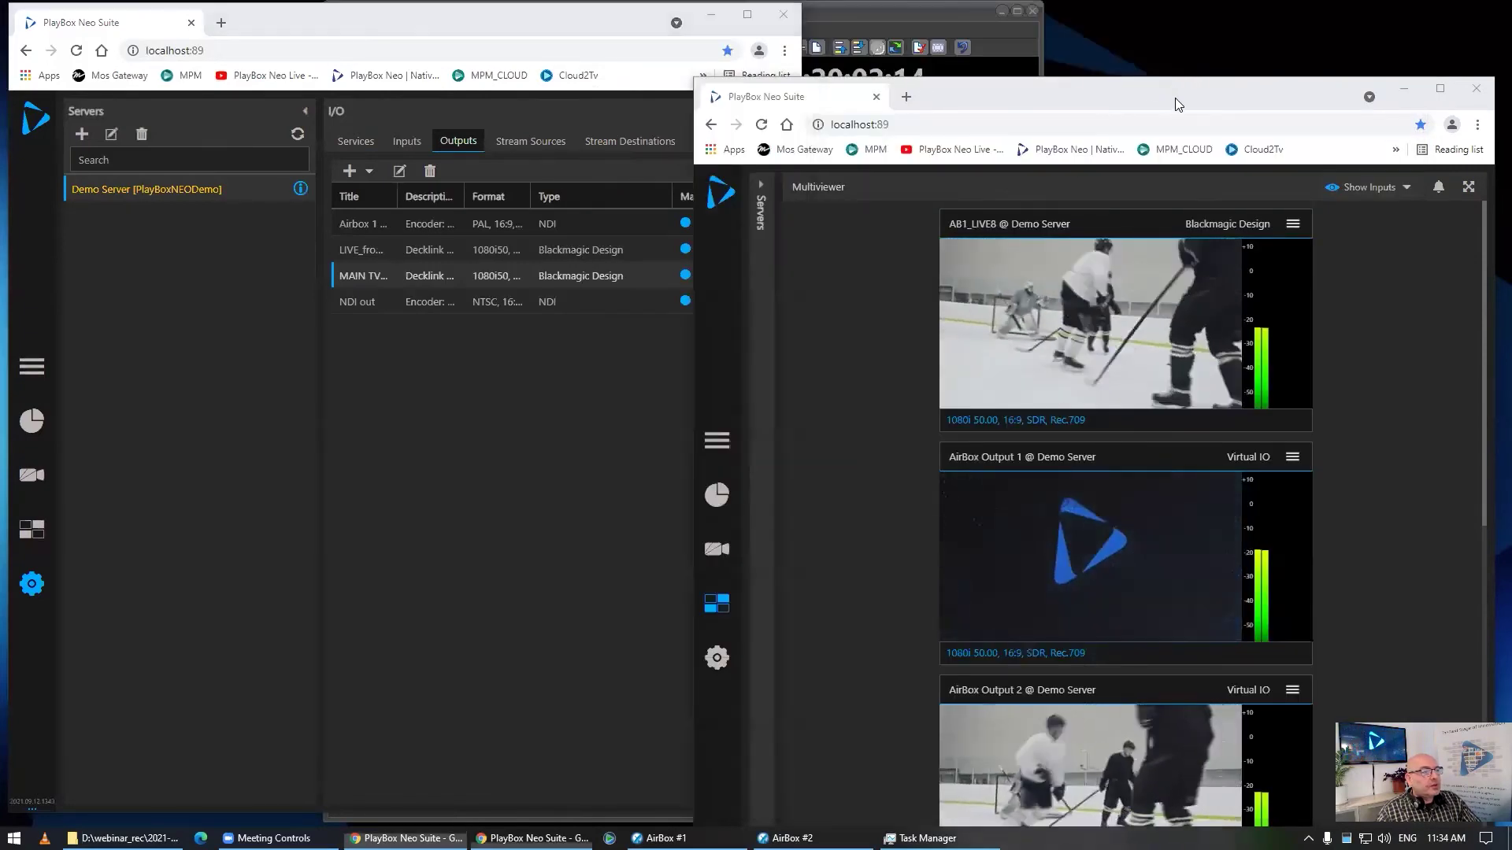
pyautogui.press('super+Right')
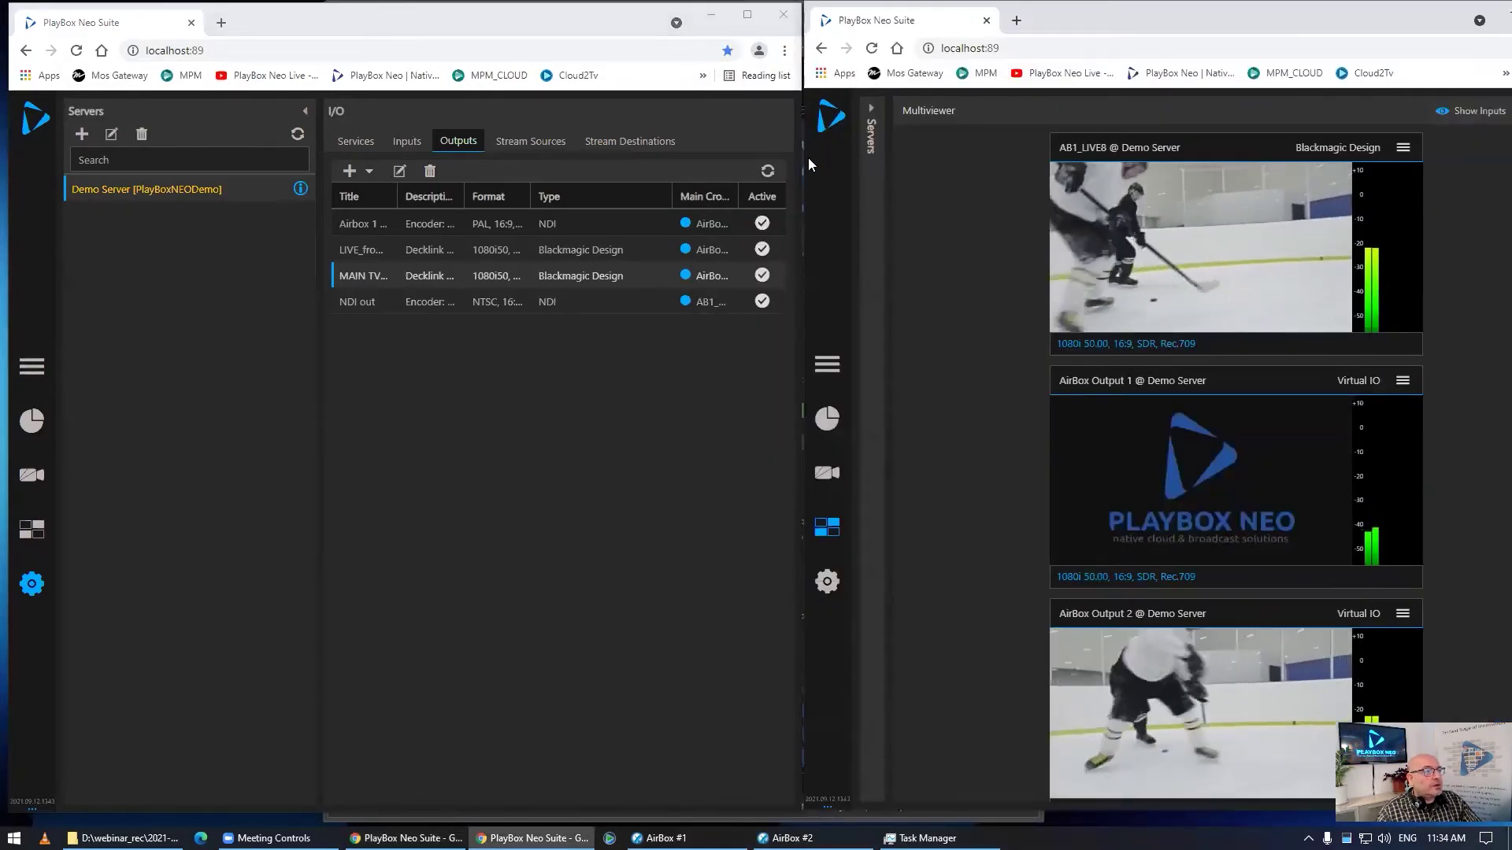
pyautogui.moveTo(802, 162); pyautogui.dragTo(911, 189)
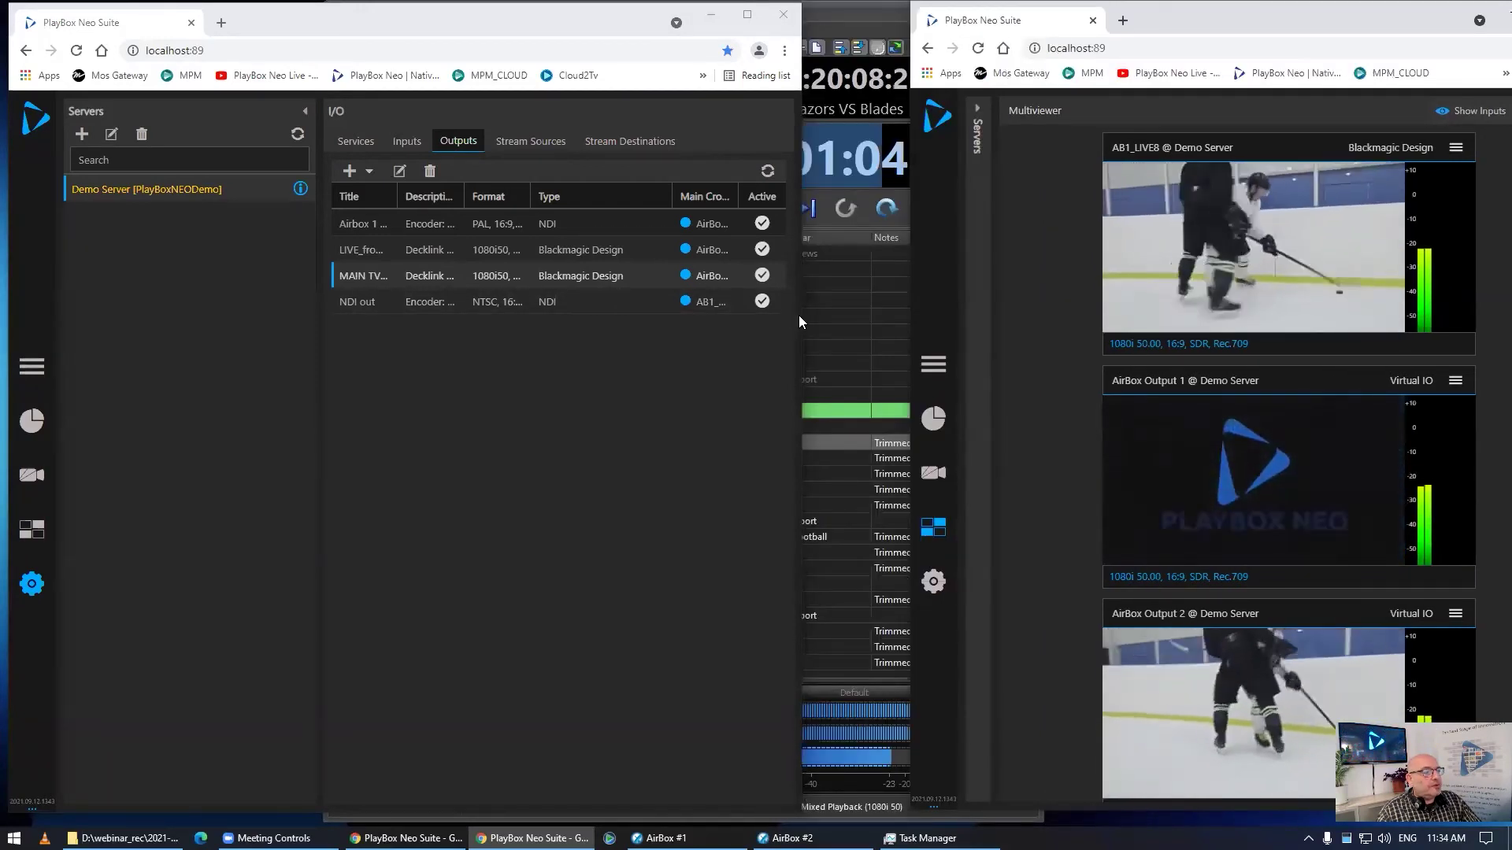
pyautogui.moveTo(801, 330); pyautogui.dragTo(907, 331)
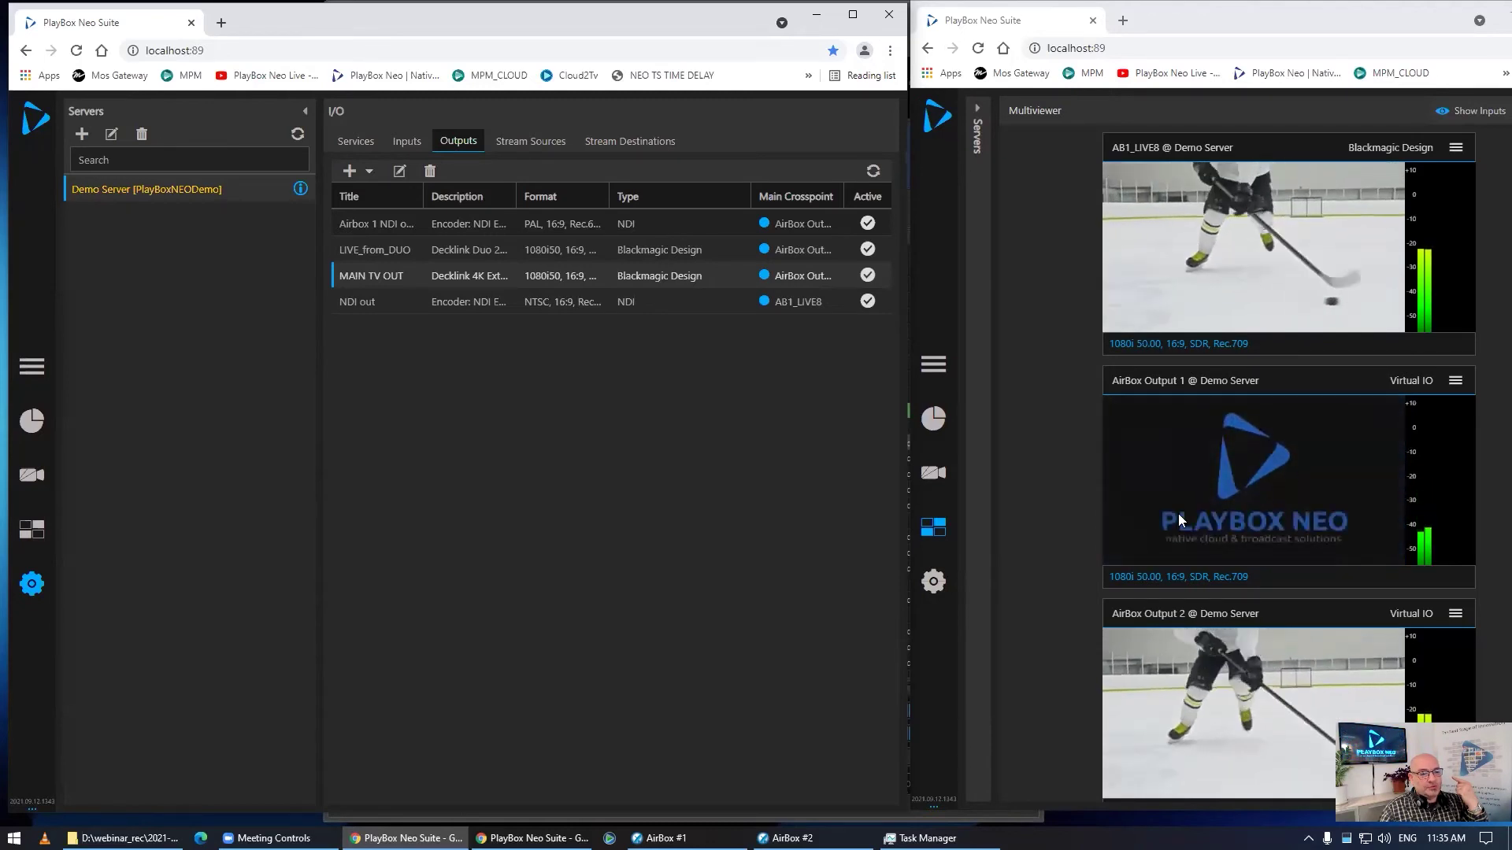
# With the multiviewer alongside, switch MAIN TV OUT's main crosspoint to AB1_LIVE8.
pyautogui.click(817, 277)
pyautogui.click(830, 278)
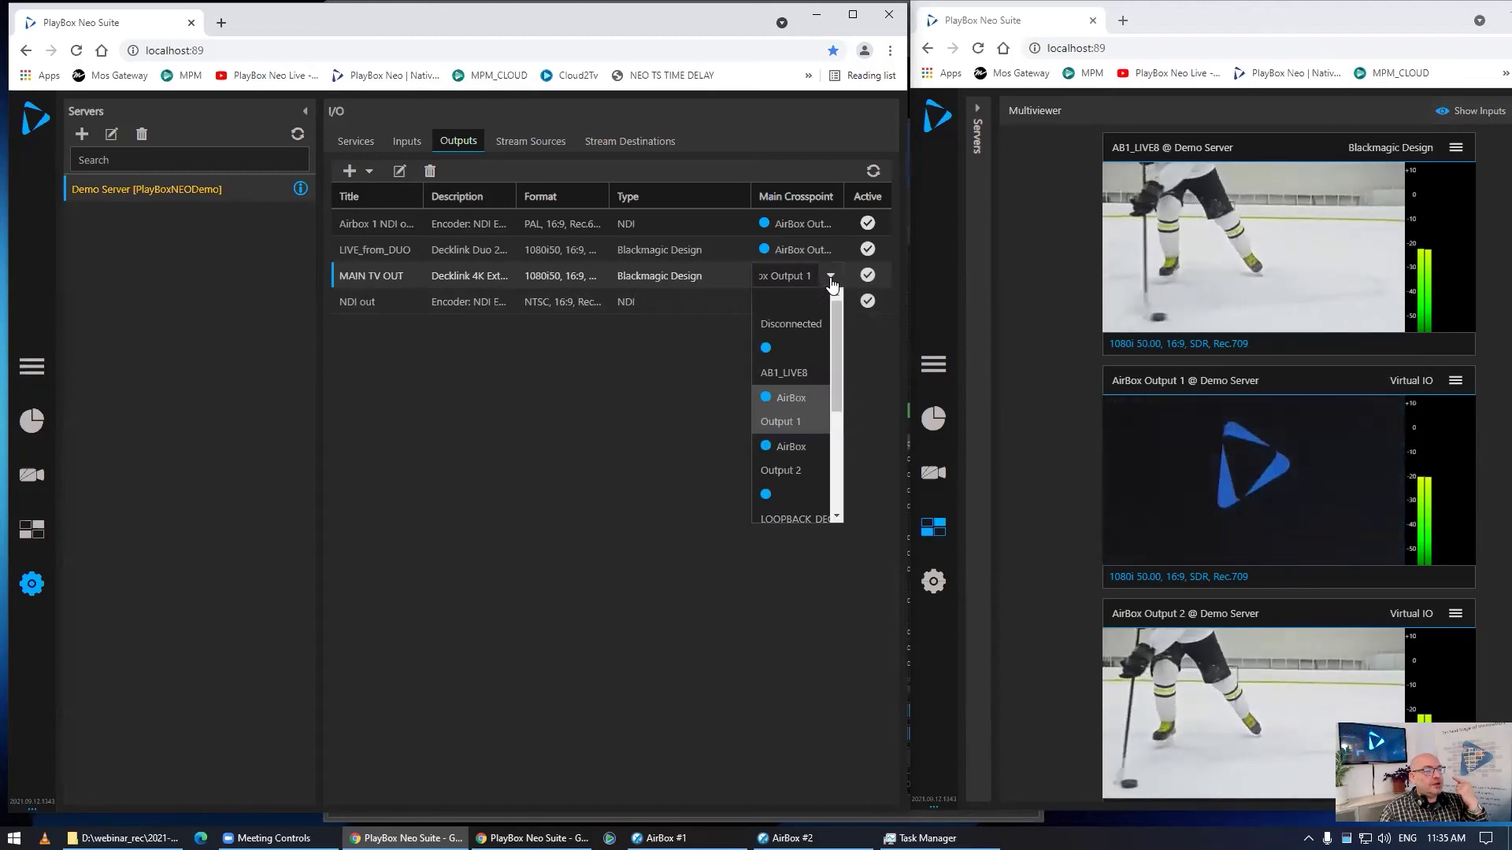
pyautogui.click(789, 378)
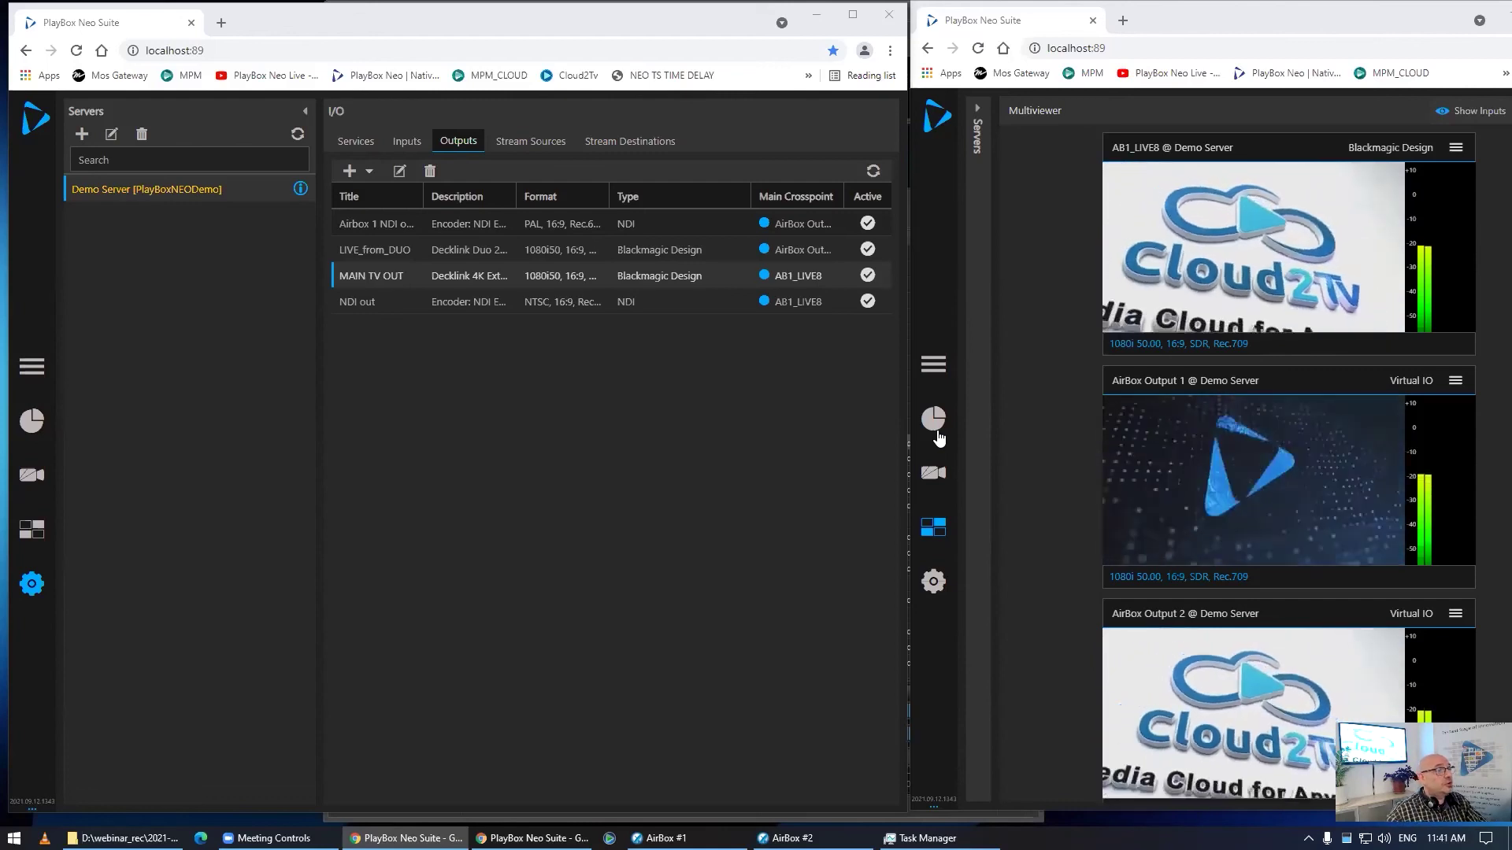
# Show the I/O stream destinations and view the LOOPBACK_DEC, STREAM_1 and STREAM_2 inputs in the multiviewer.
pyautogui.click(629, 146)
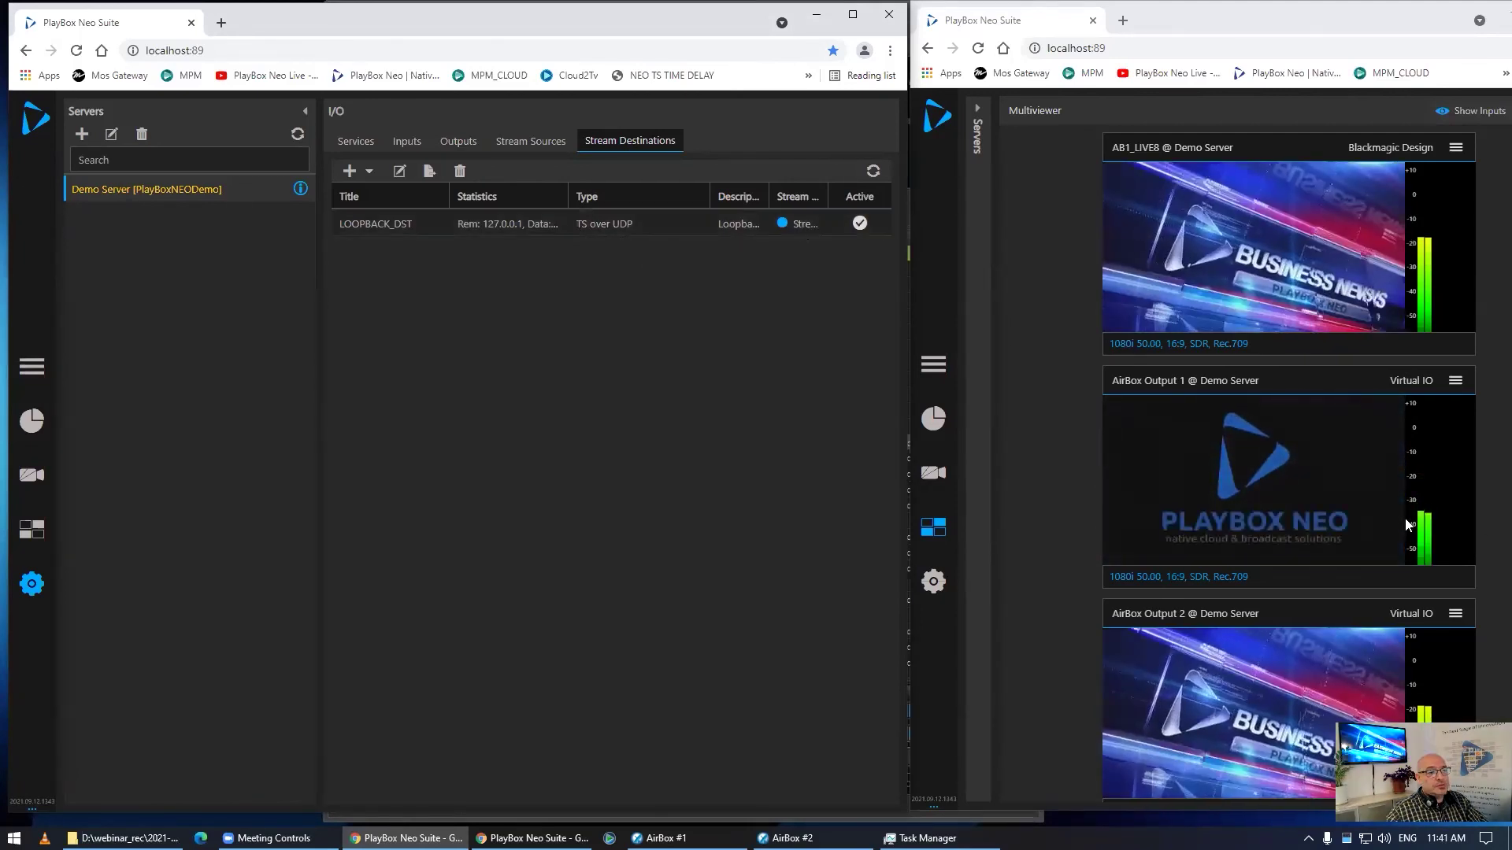
pyautogui.scroll(-5, 1376, 512)
pyautogui.scroll(-4, 1376, 512)
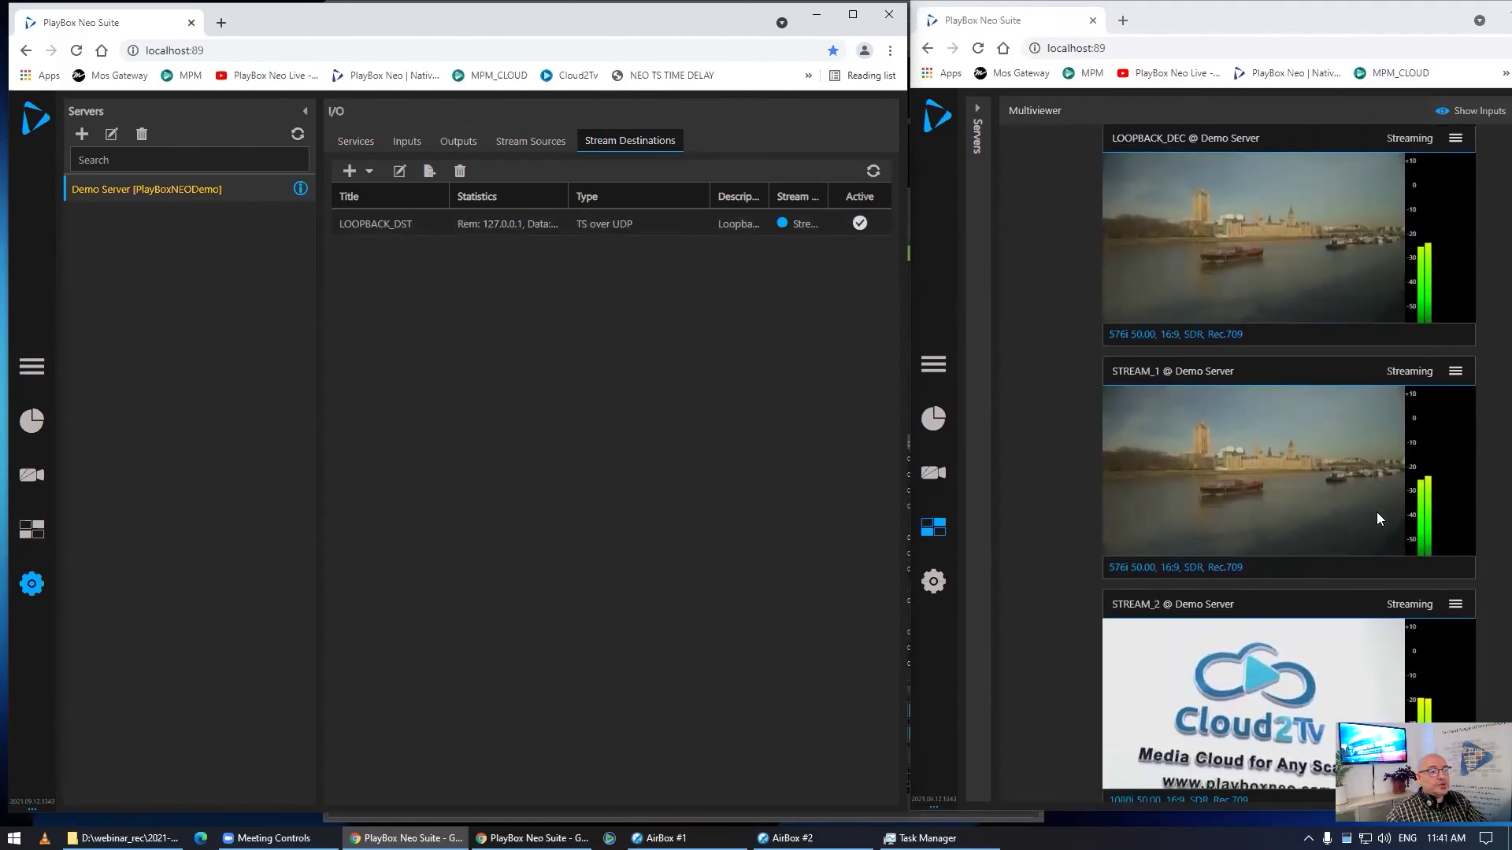
# Switch the LOOPBACK_DST destination's assigned stream to Stream_2, check LOOPBACK_DEC in the multiviewer, and switch the stream back to Stream_1.
pyautogui.click(811, 232)
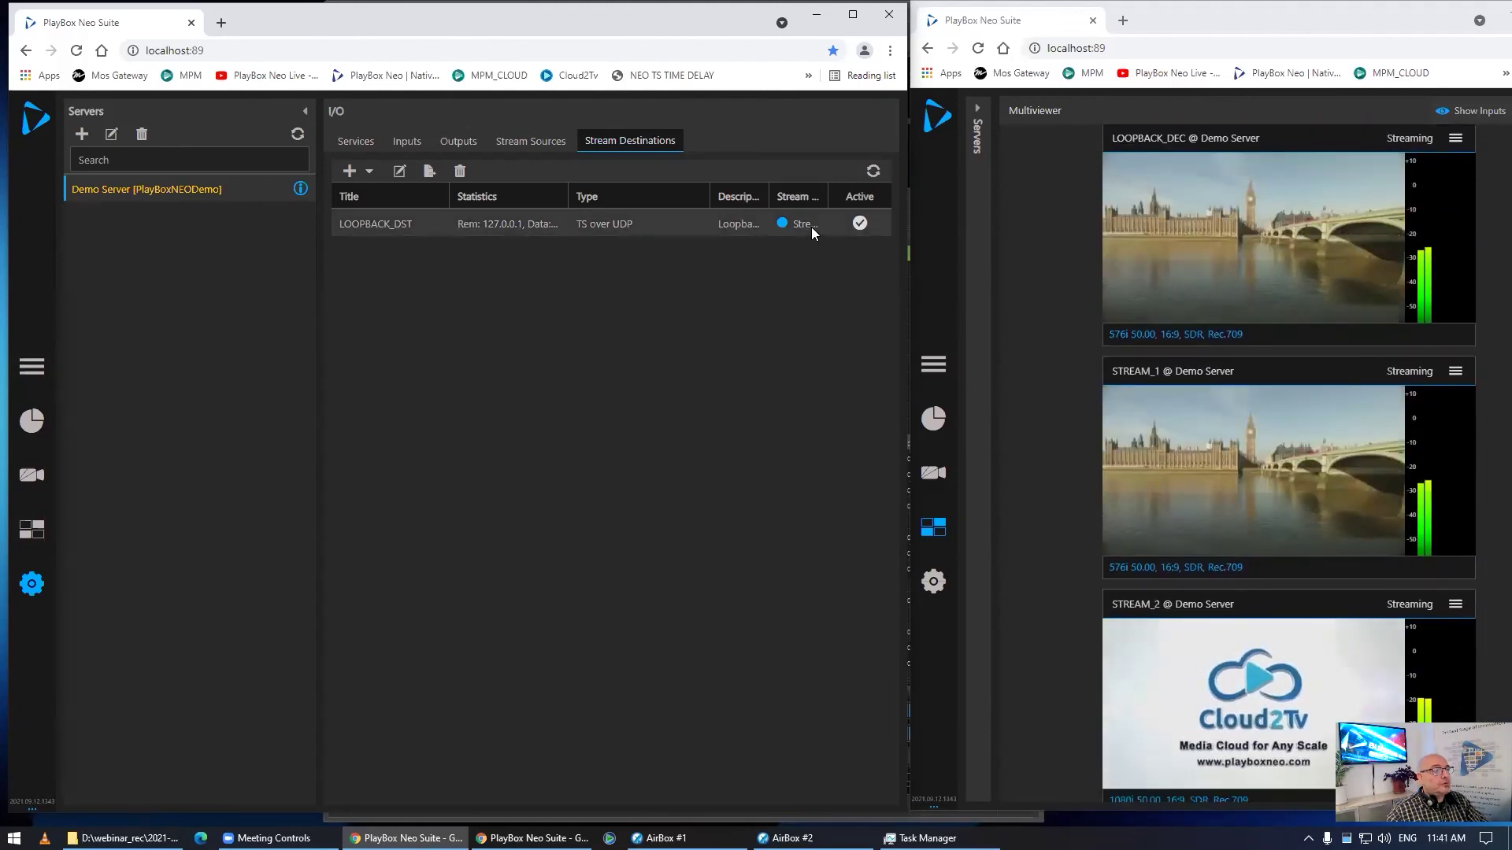
pyautogui.click(816, 225)
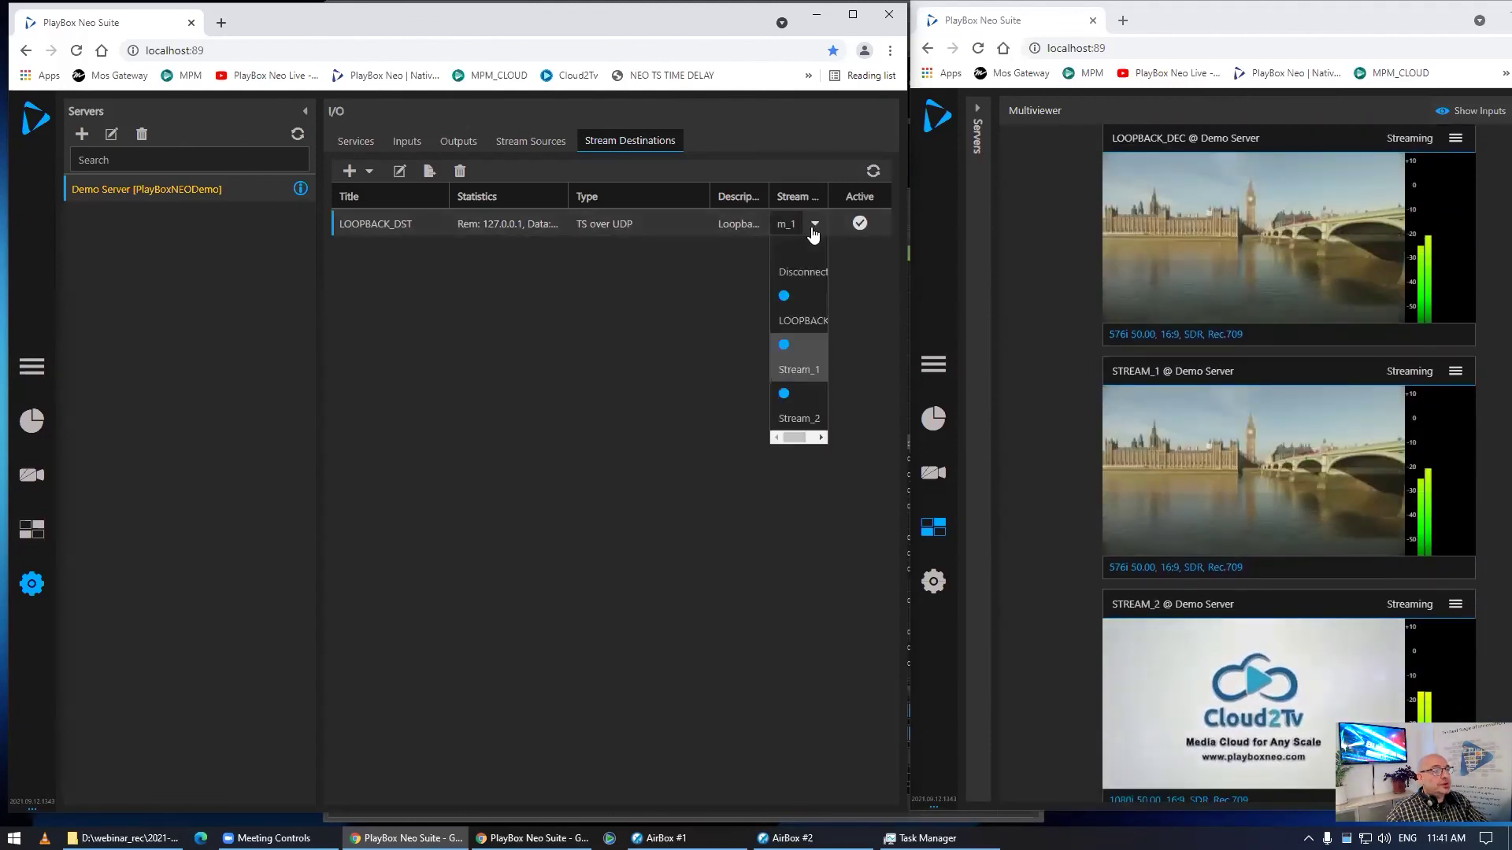
pyautogui.click(829, 273)
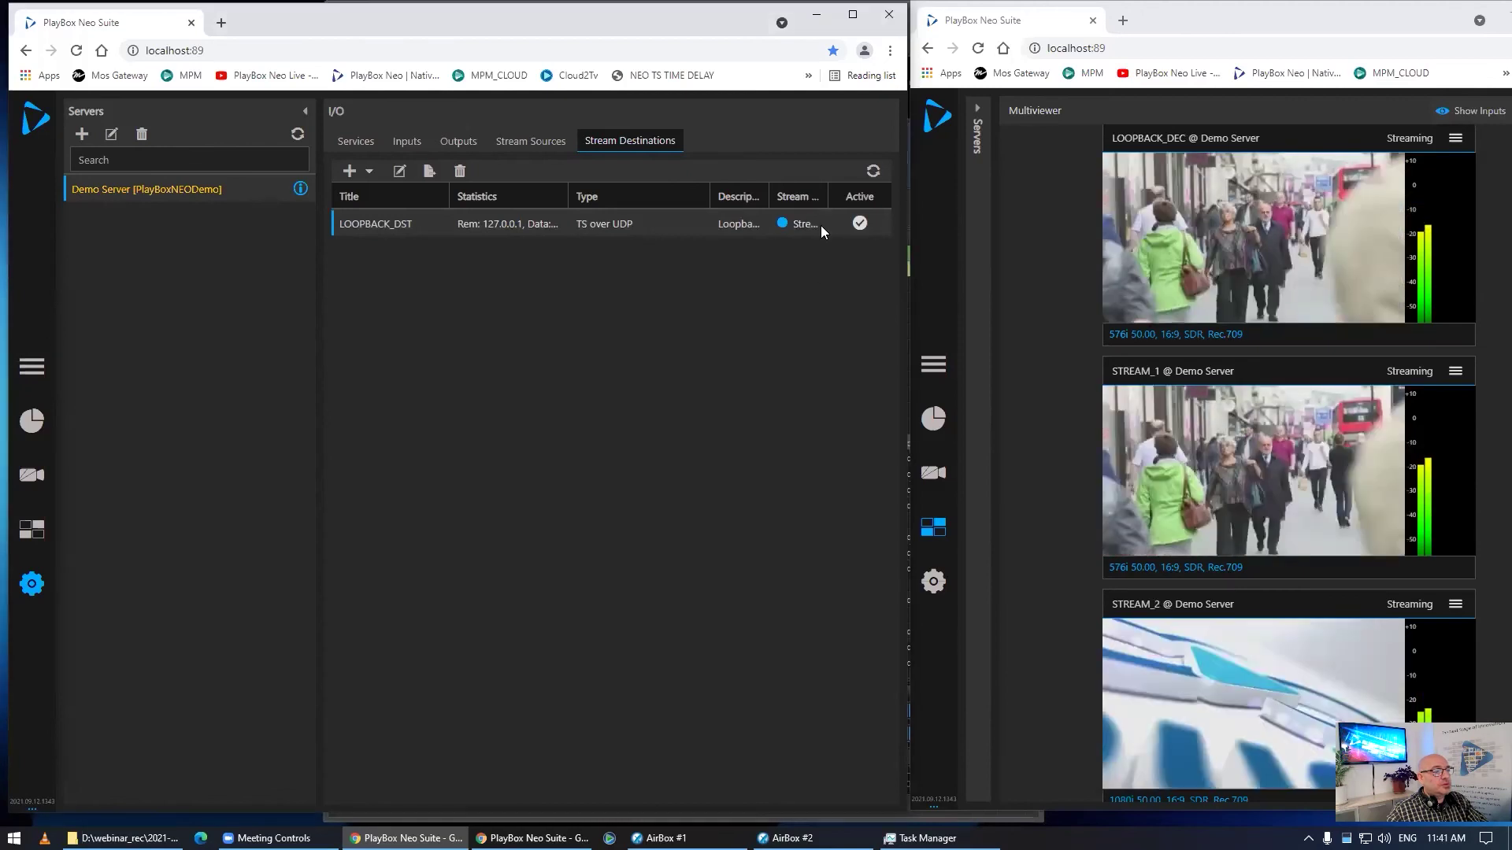
pyautogui.click(812, 224)
pyautogui.click(815, 223)
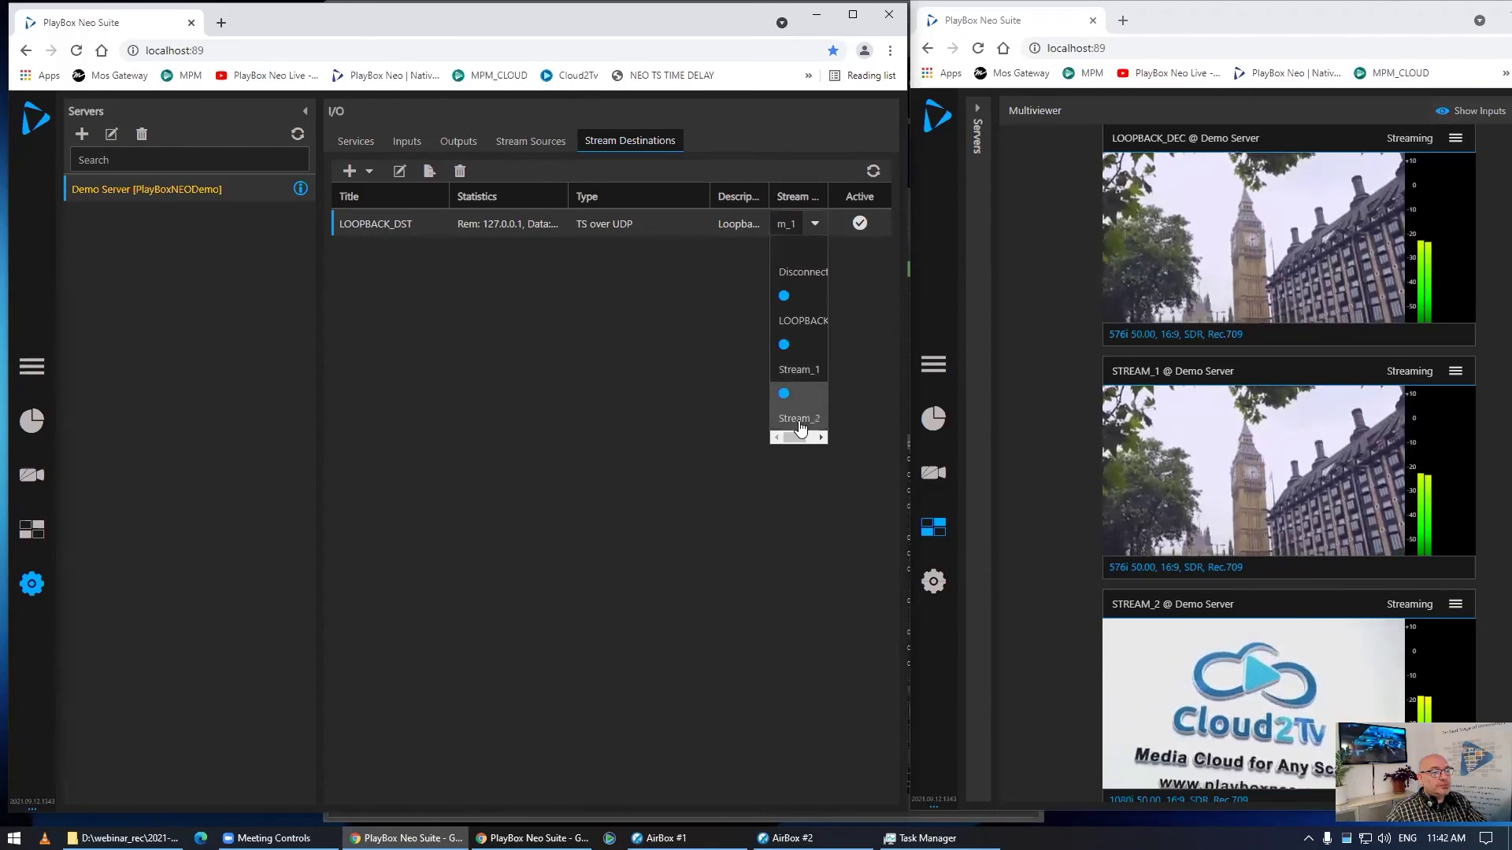
pyautogui.click(799, 427)
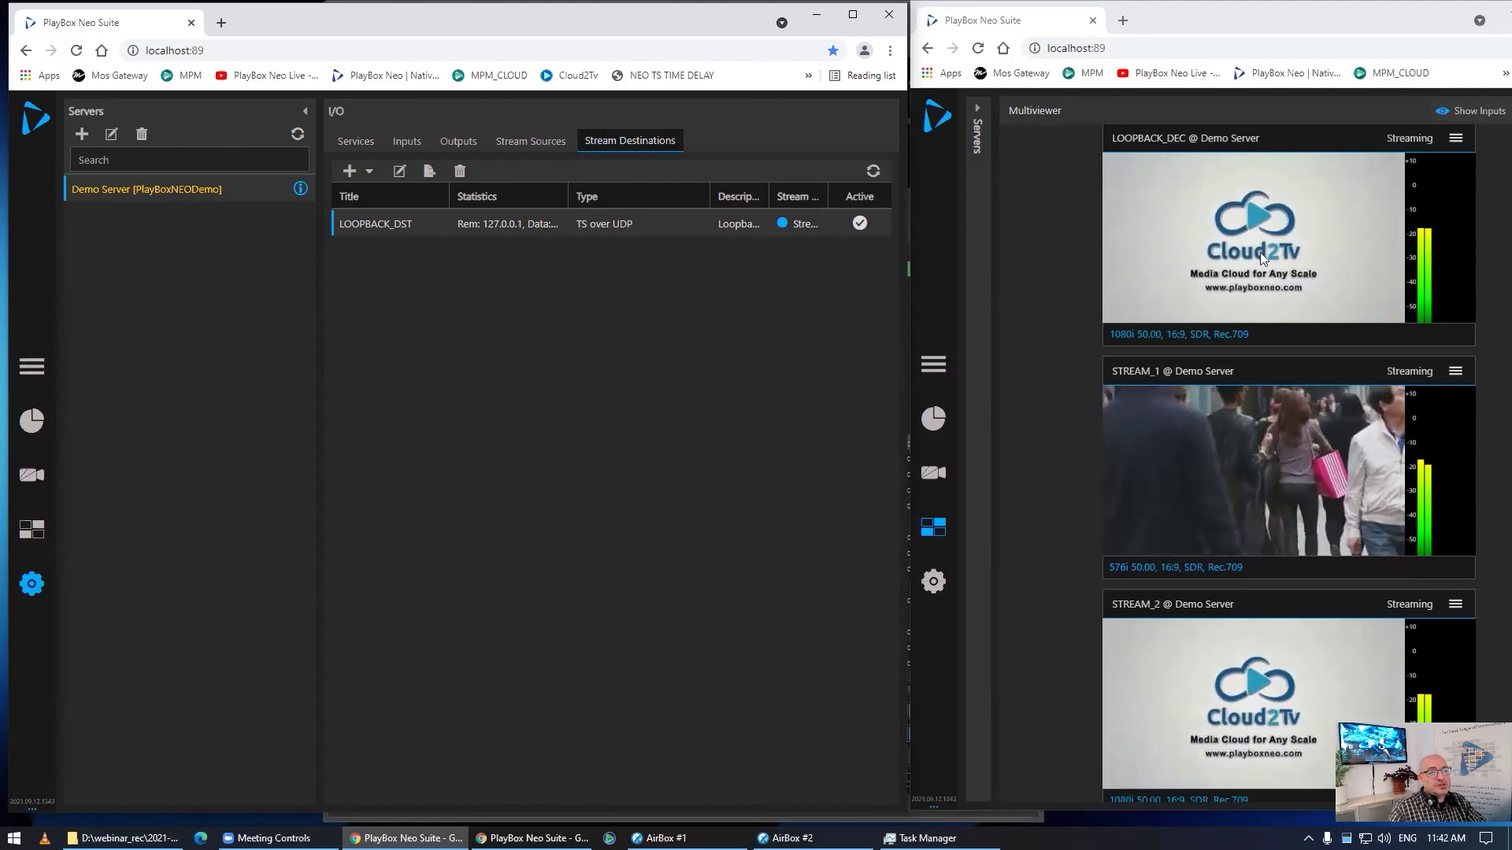
pyautogui.click(814, 226)
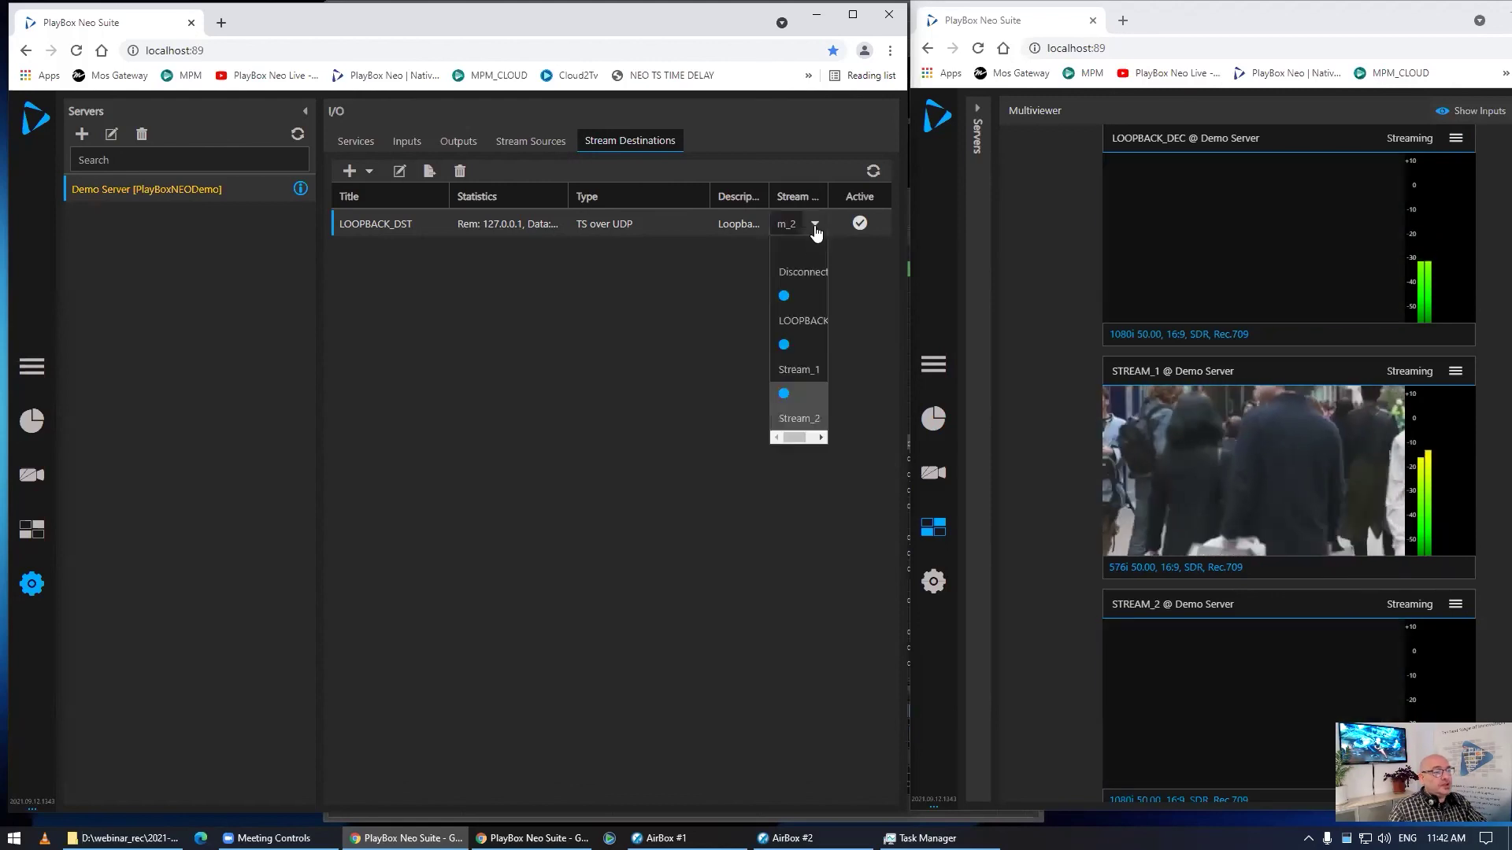
pyautogui.click(803, 370)
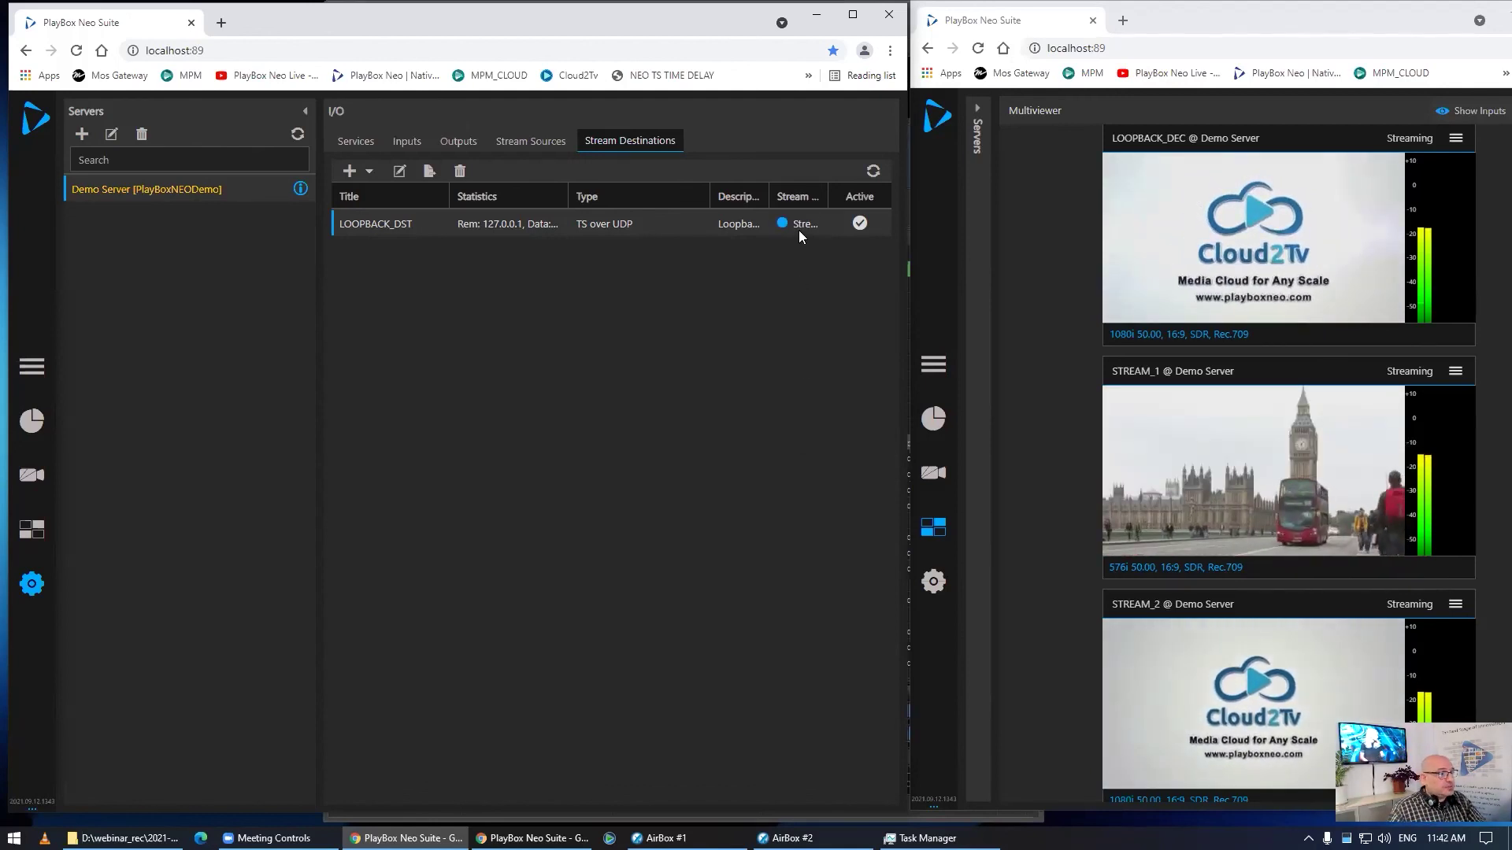